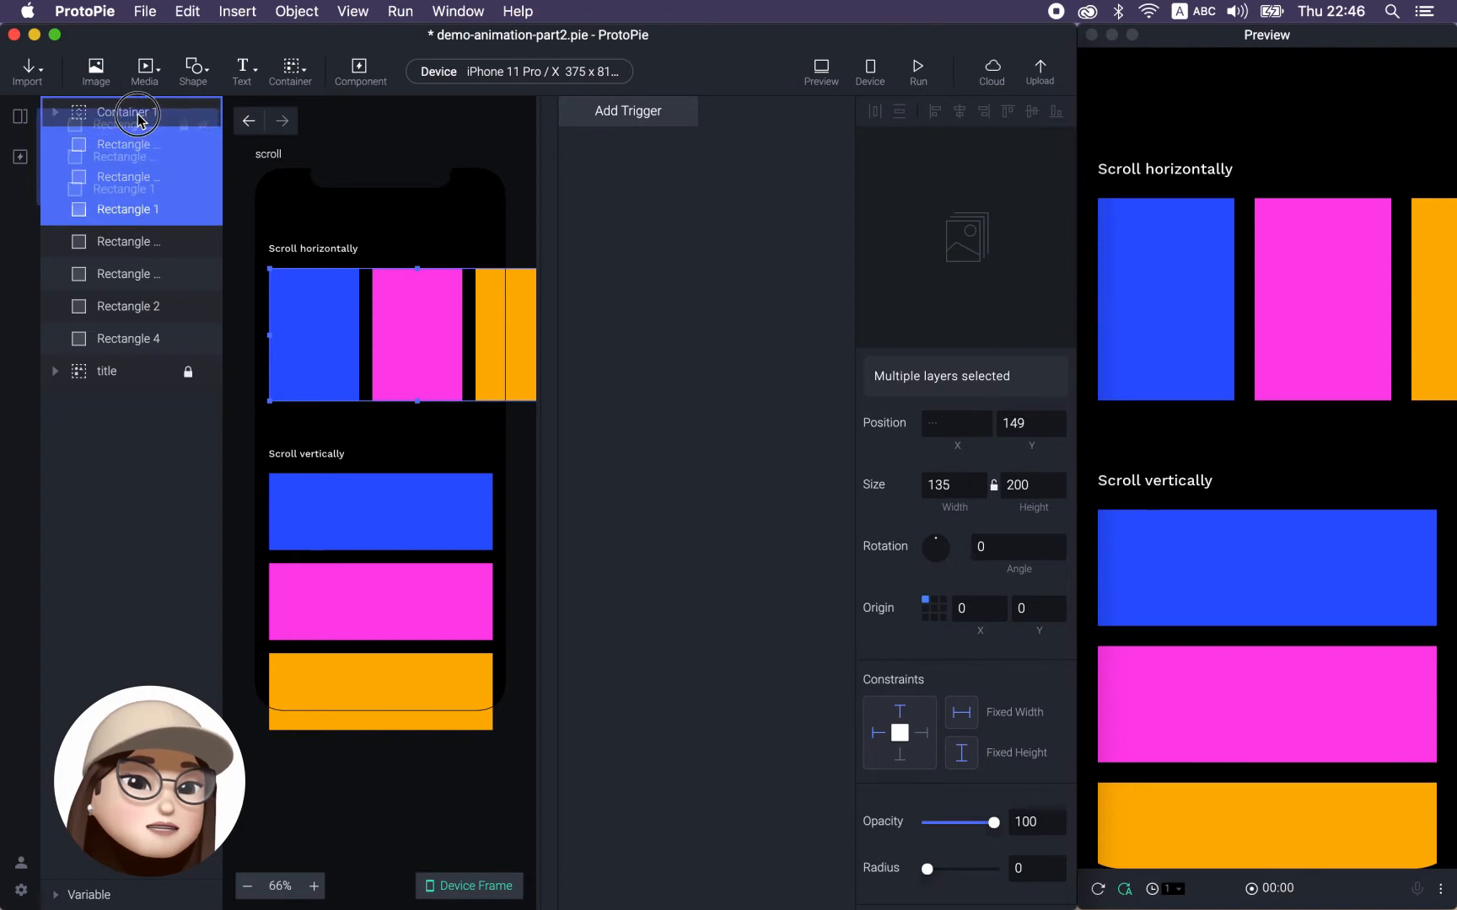
Place the three "Scroll horizontally" rectangles inside Container 1 and set its scroll direction to horizontal, testing it in the preview.
click(123, 117)
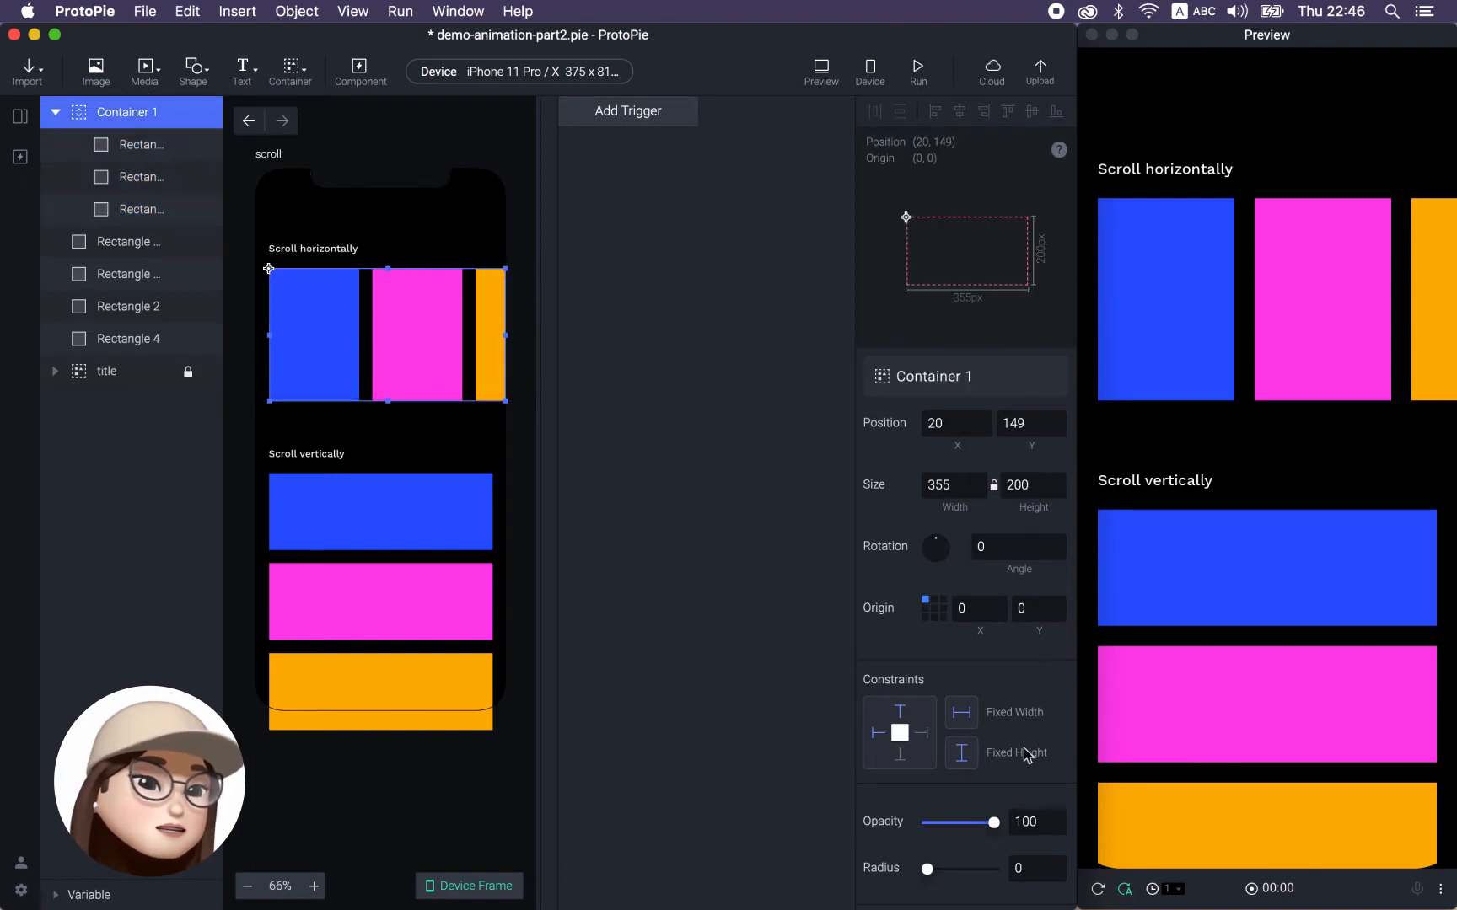
scroll(961, 517, down, 10)
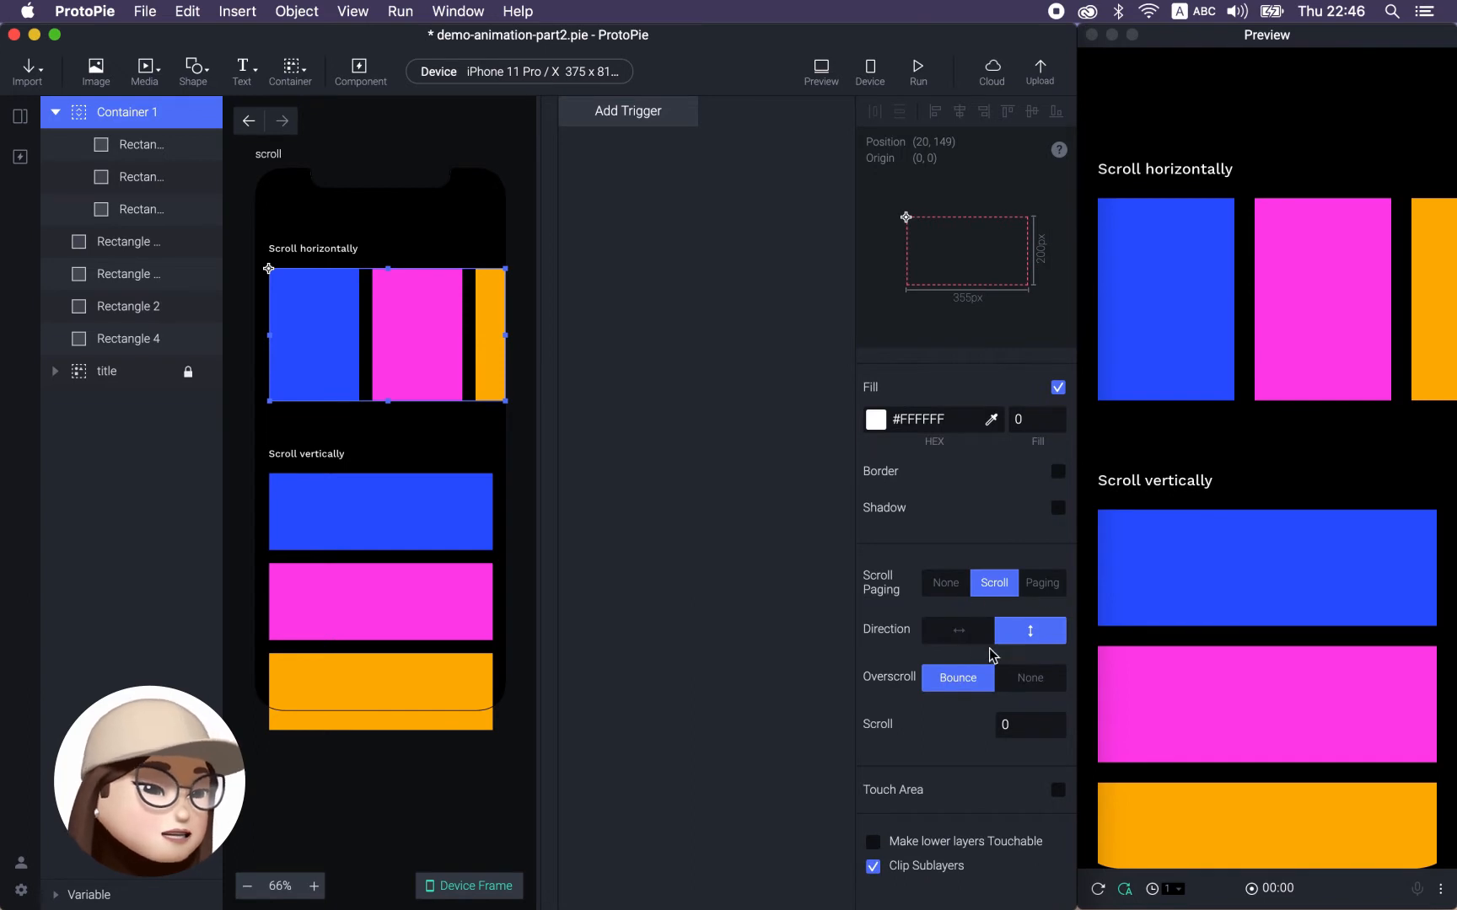
click(947, 637)
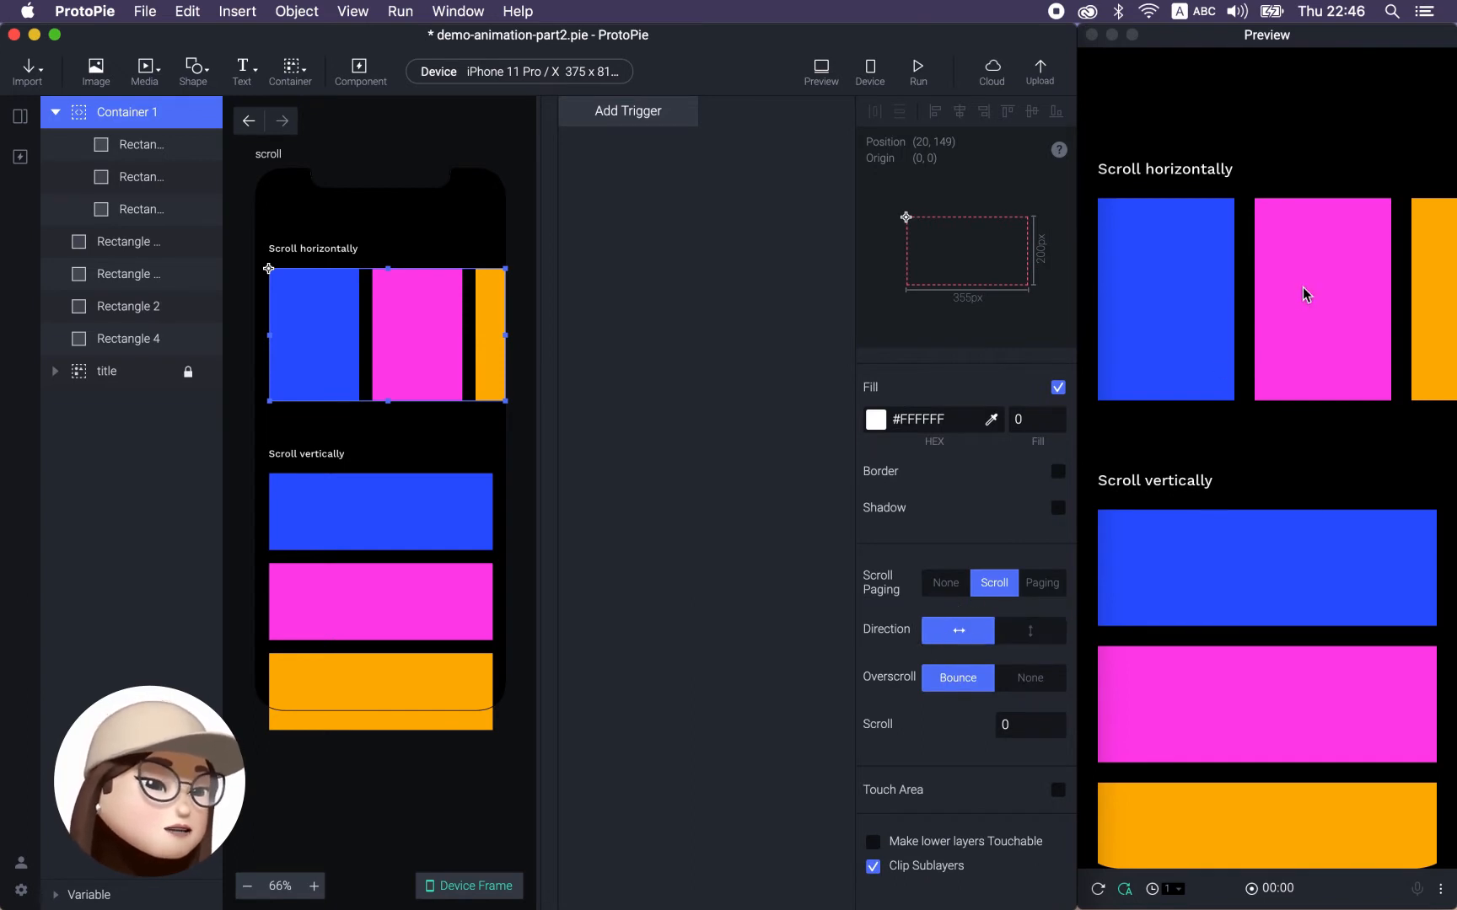
drag(1368, 288, 1441, 303)
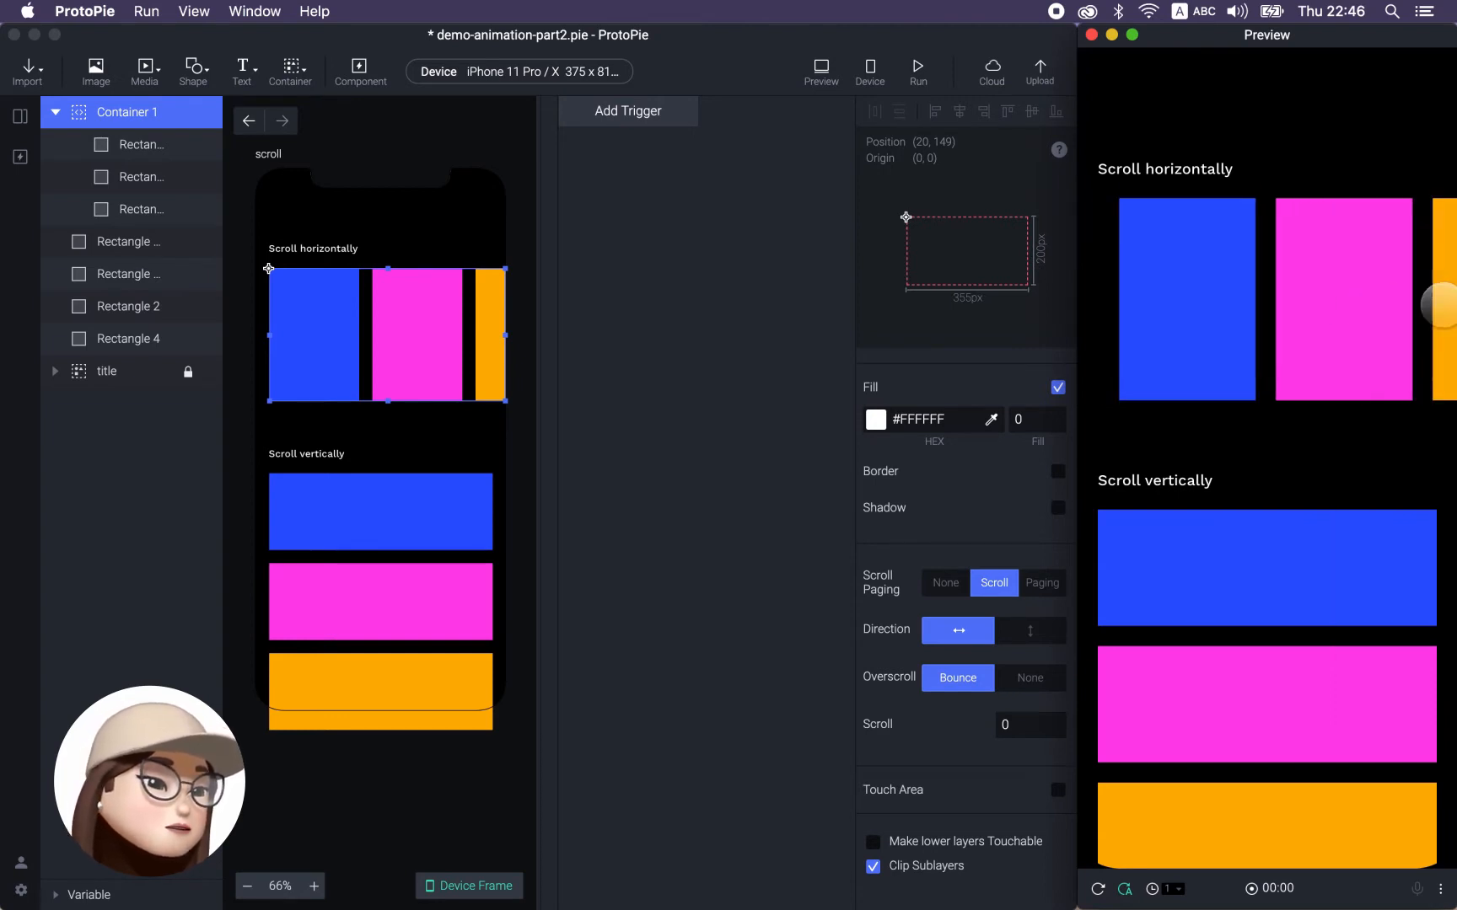
Try Overscroll None on Container 1 in the preview, and restore Bounce.
click(1044, 679)
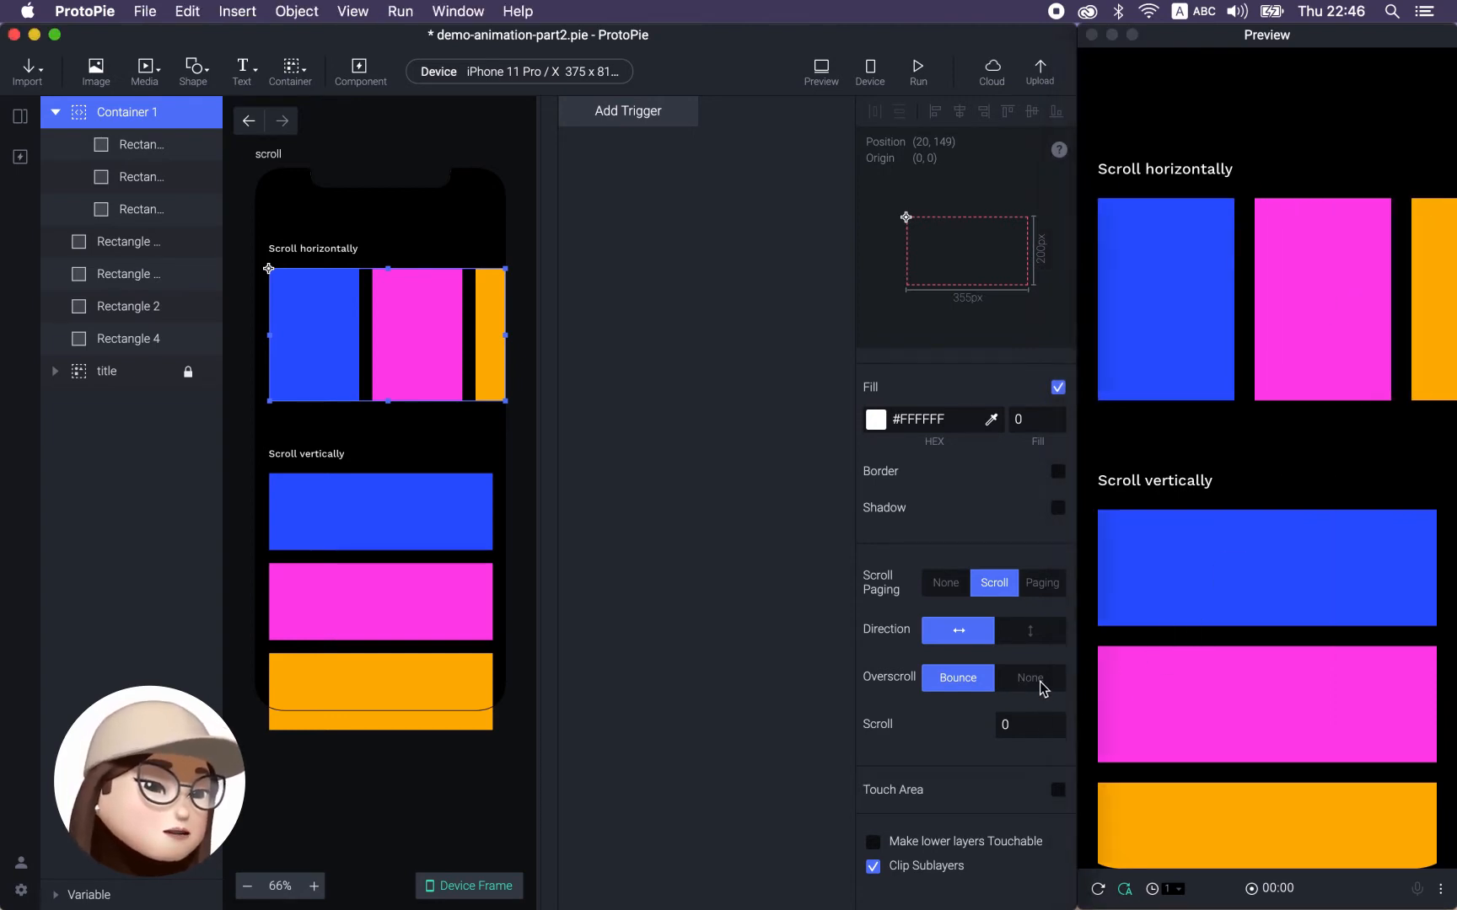
click(1035, 687)
drag(1315, 271, 1388, 270)
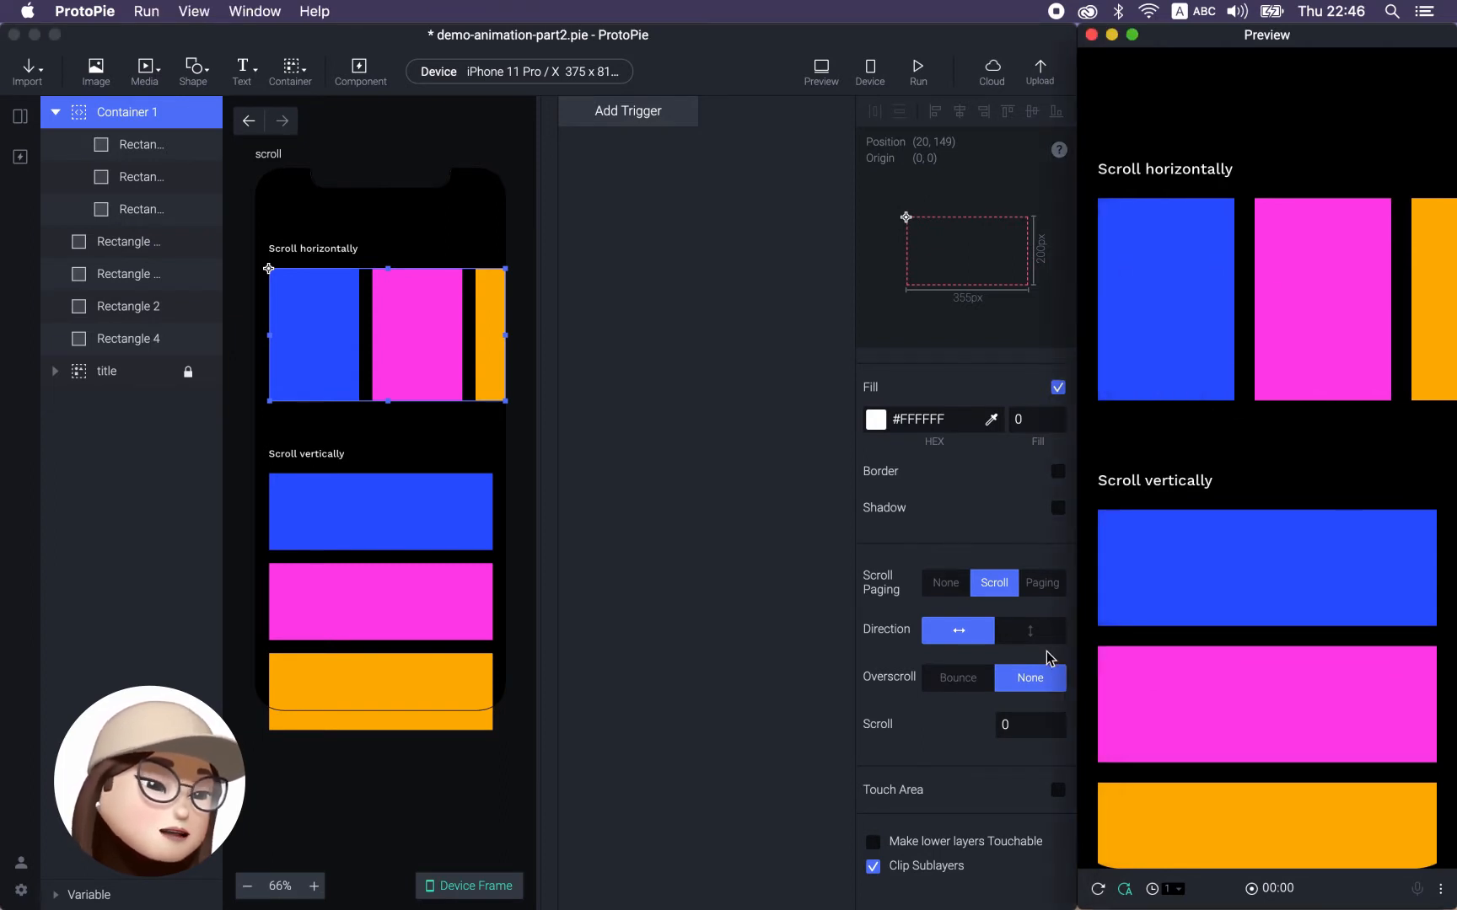
click(961, 687)
click(958, 683)
drag(1219, 308, 1245, 287)
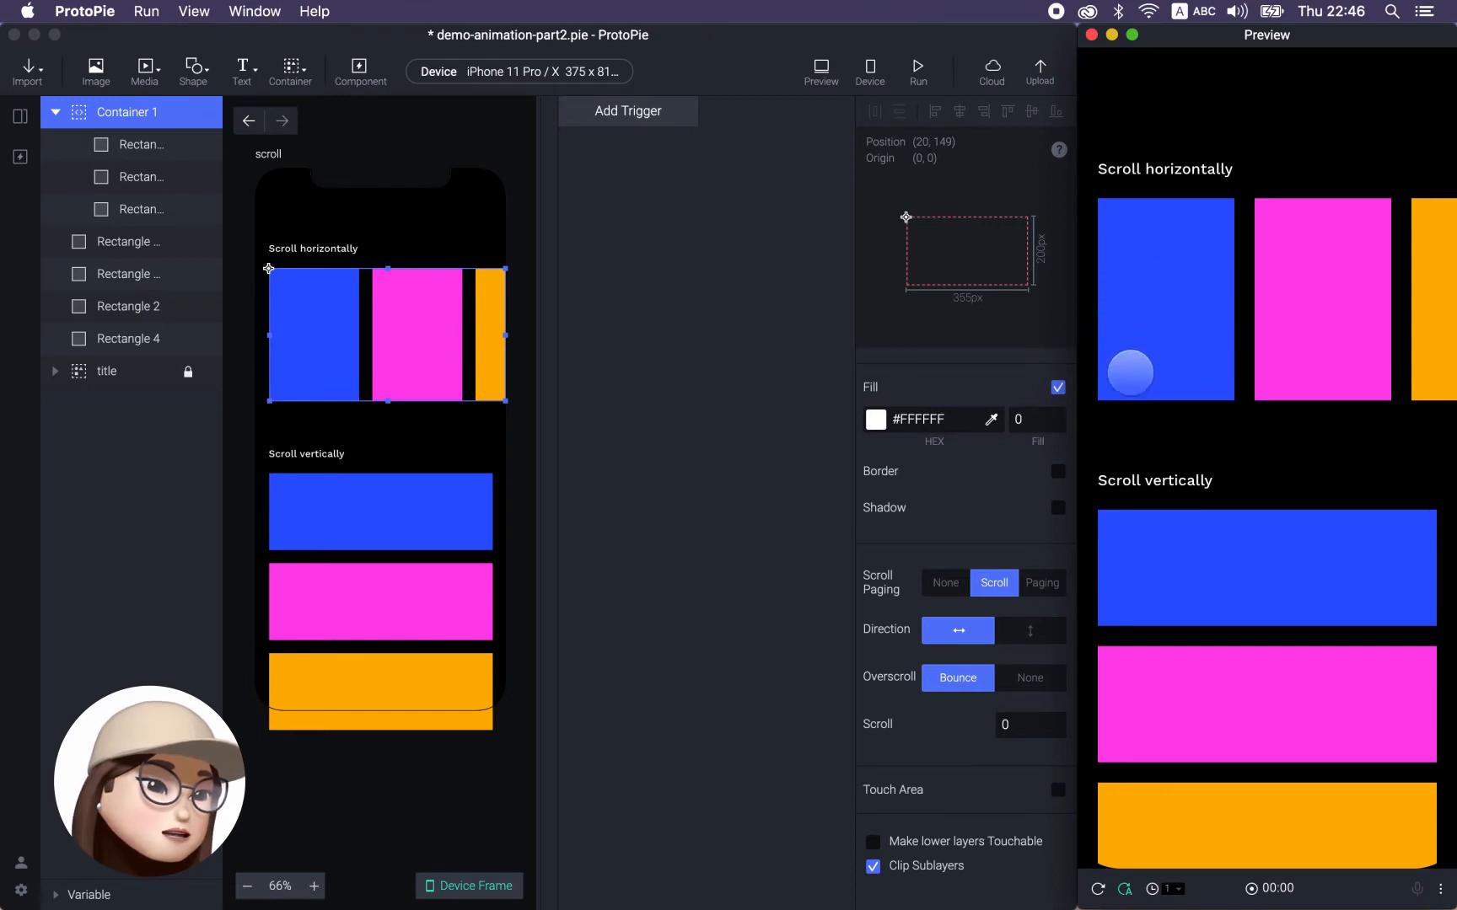
Try a scroll offset of 100 on Container 1 in the preview, and reset the offset to 0.
click(1017, 733)
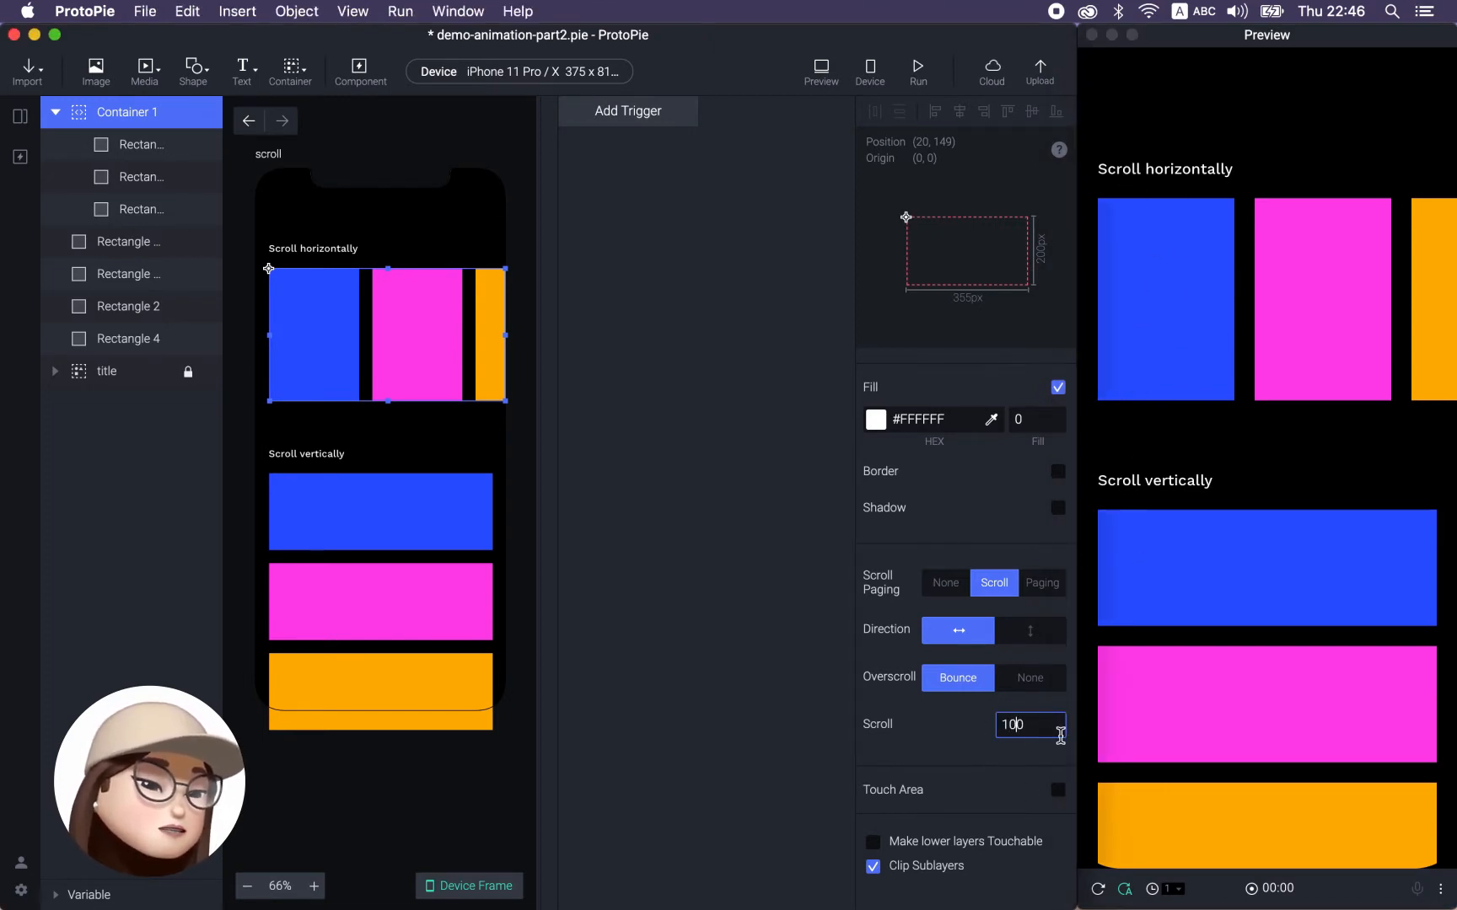
text(10)
key(Return)
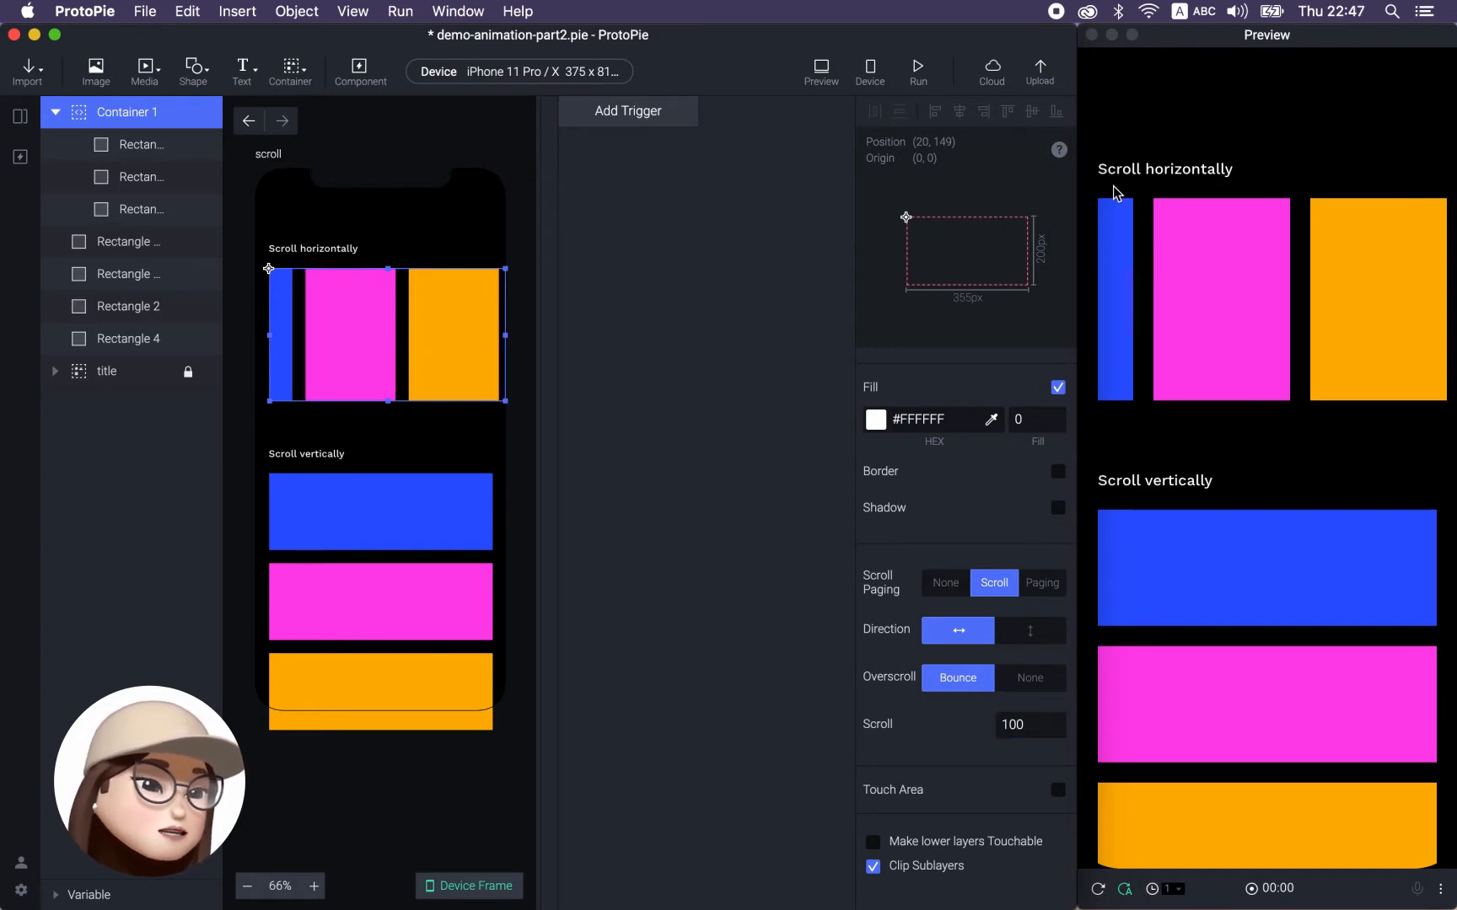
drag(1134, 270, 1255, 253)
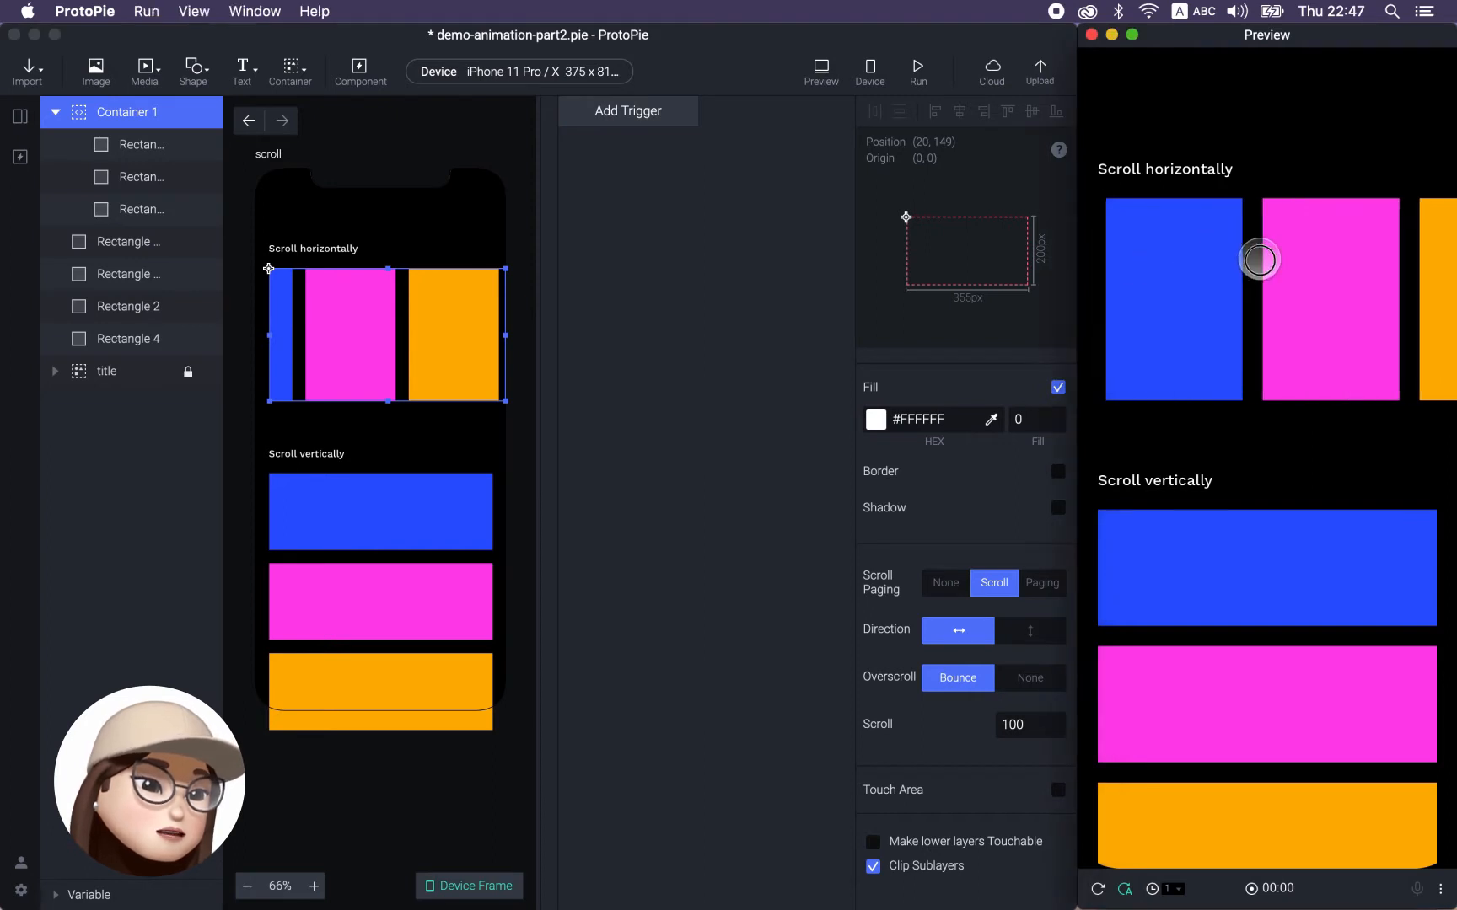
click(1012, 730)
drag(1013, 730, 983, 732)
key(Return)
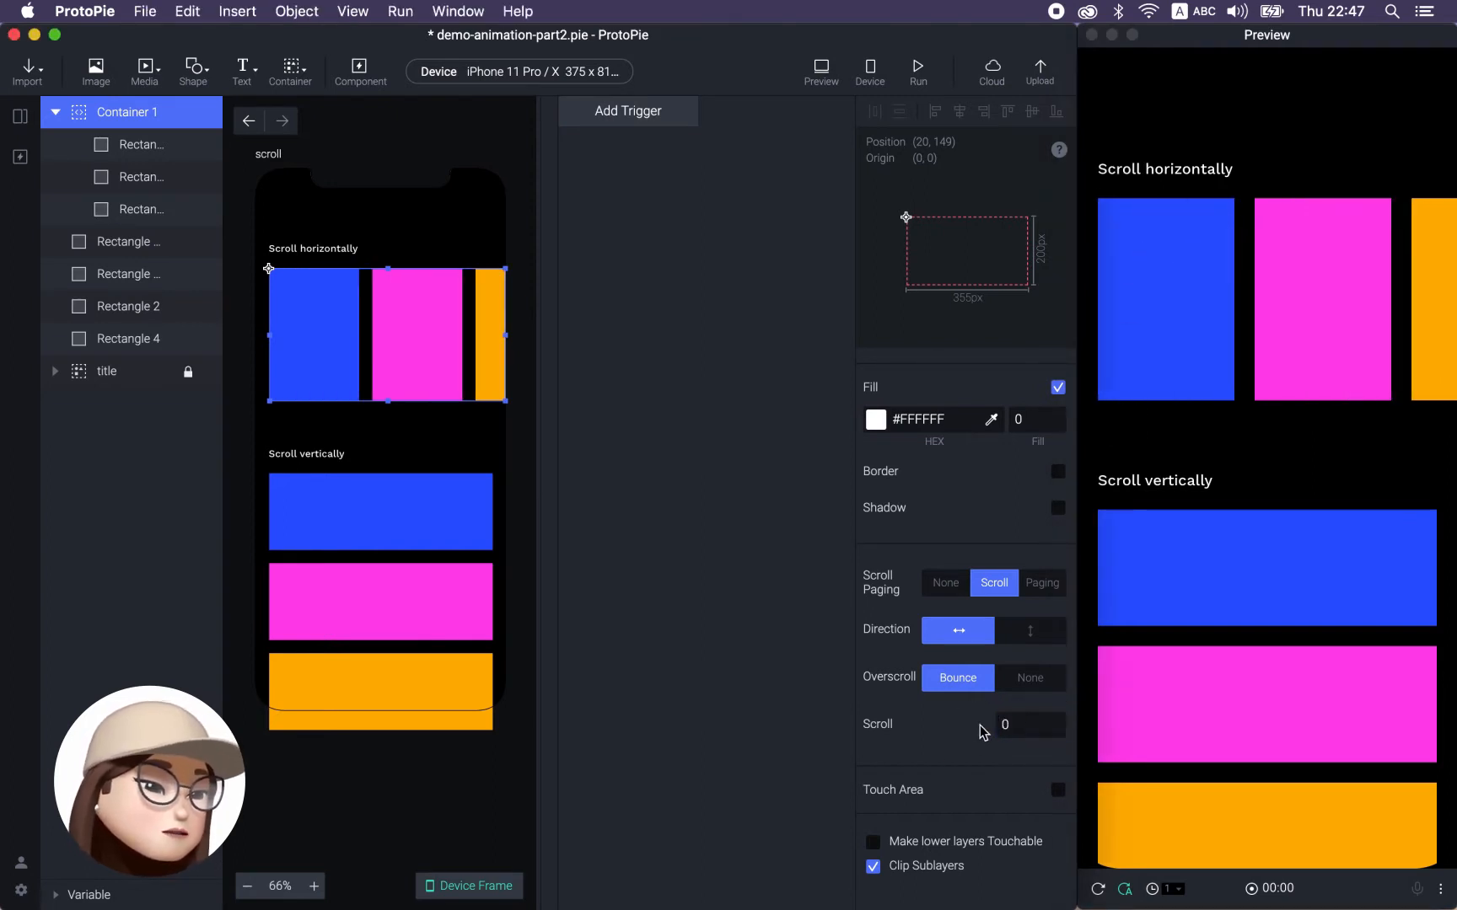
click(708, 727)
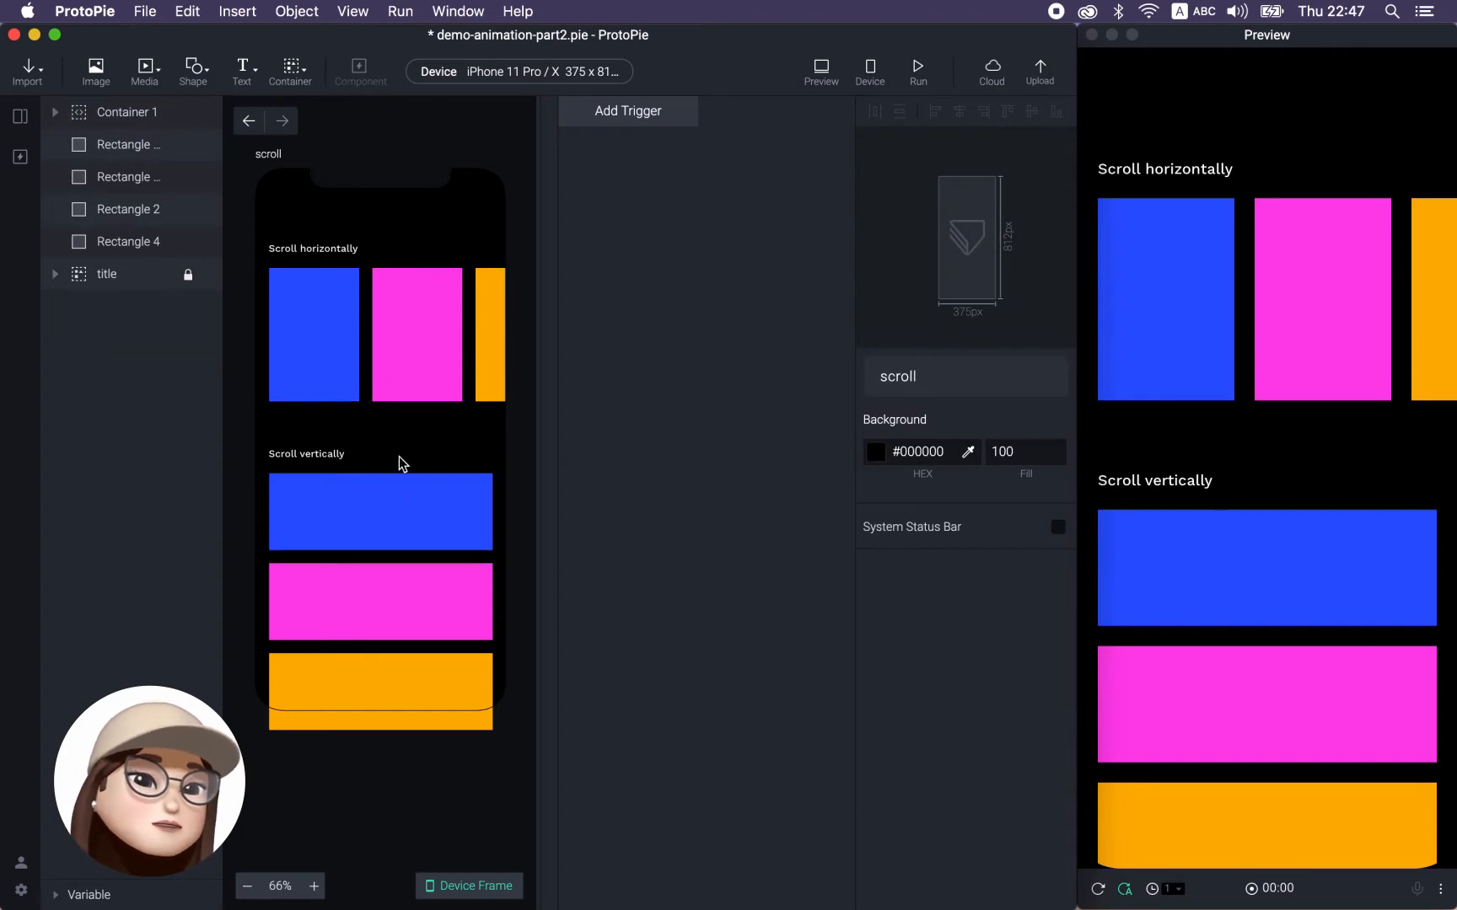
Group the blue, pink and orange rectangles under "Scroll vertically" into one container.
click(330, 516)
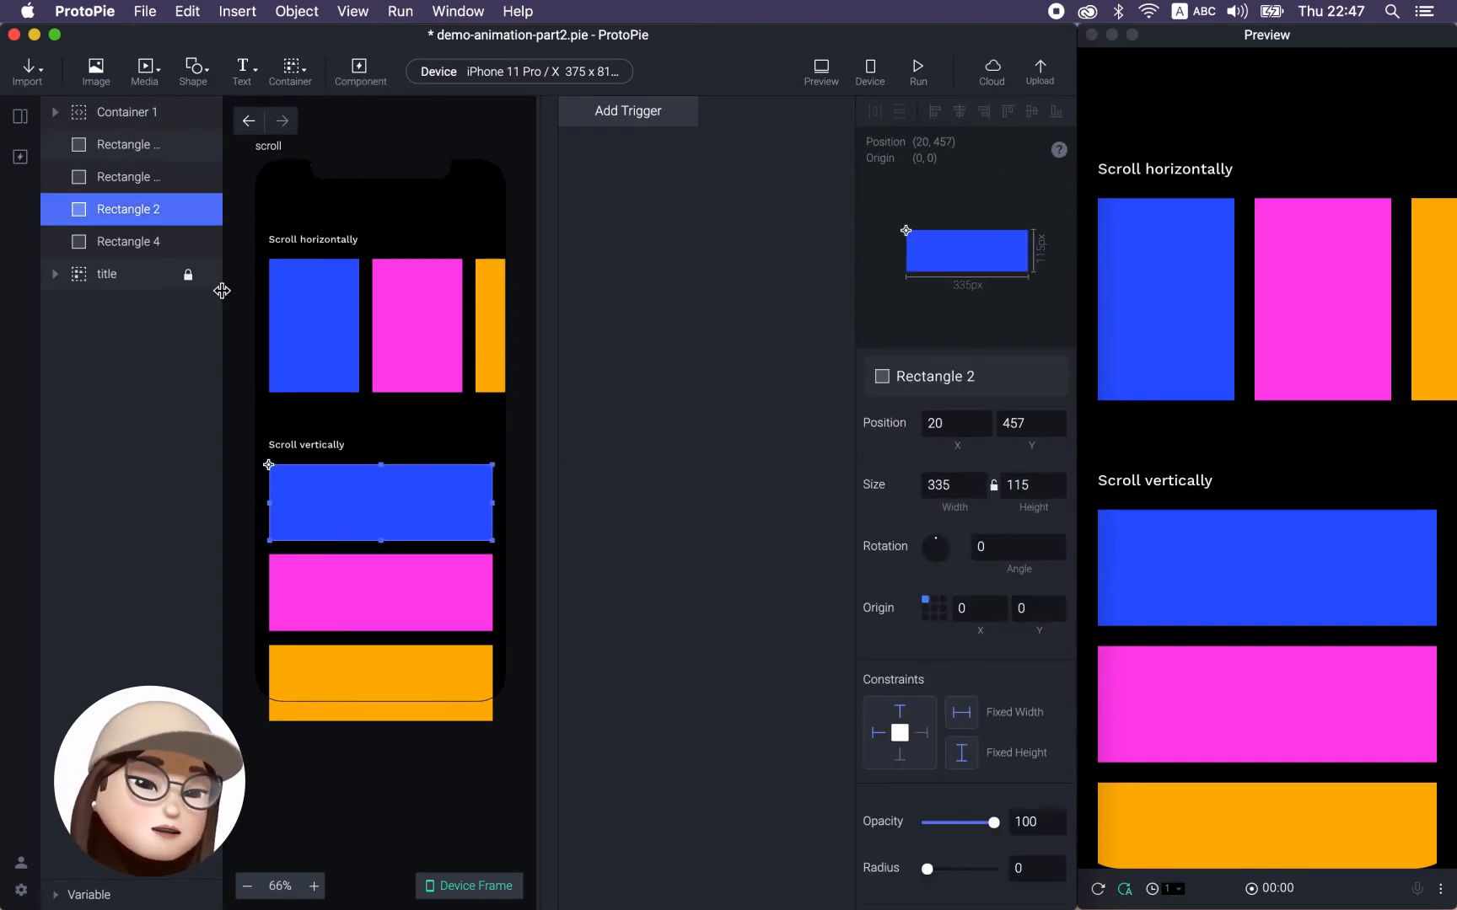
click(291, 69)
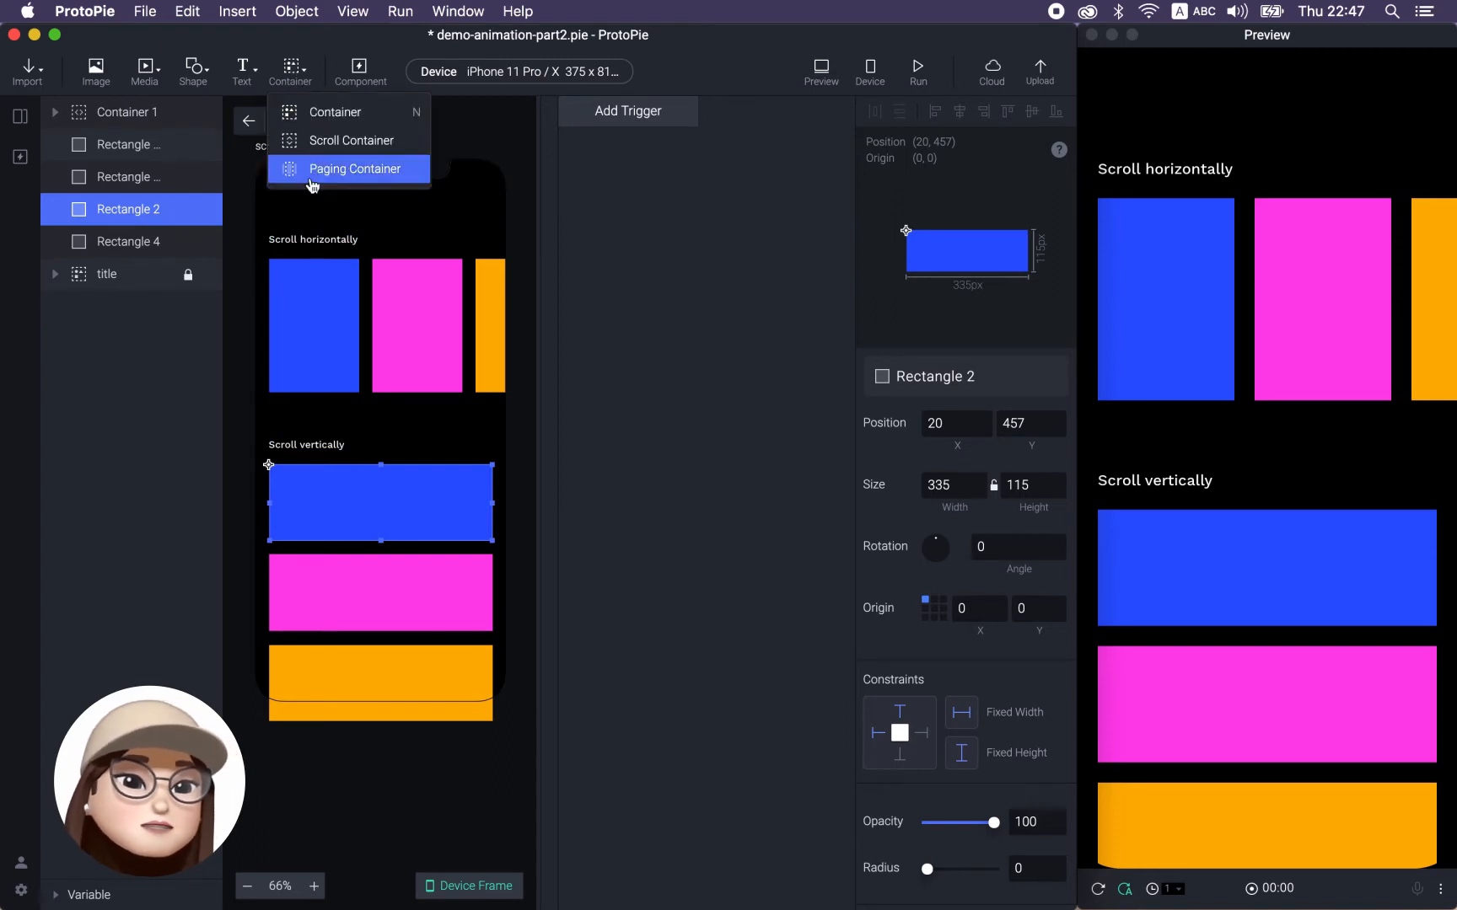
click(292, 72)
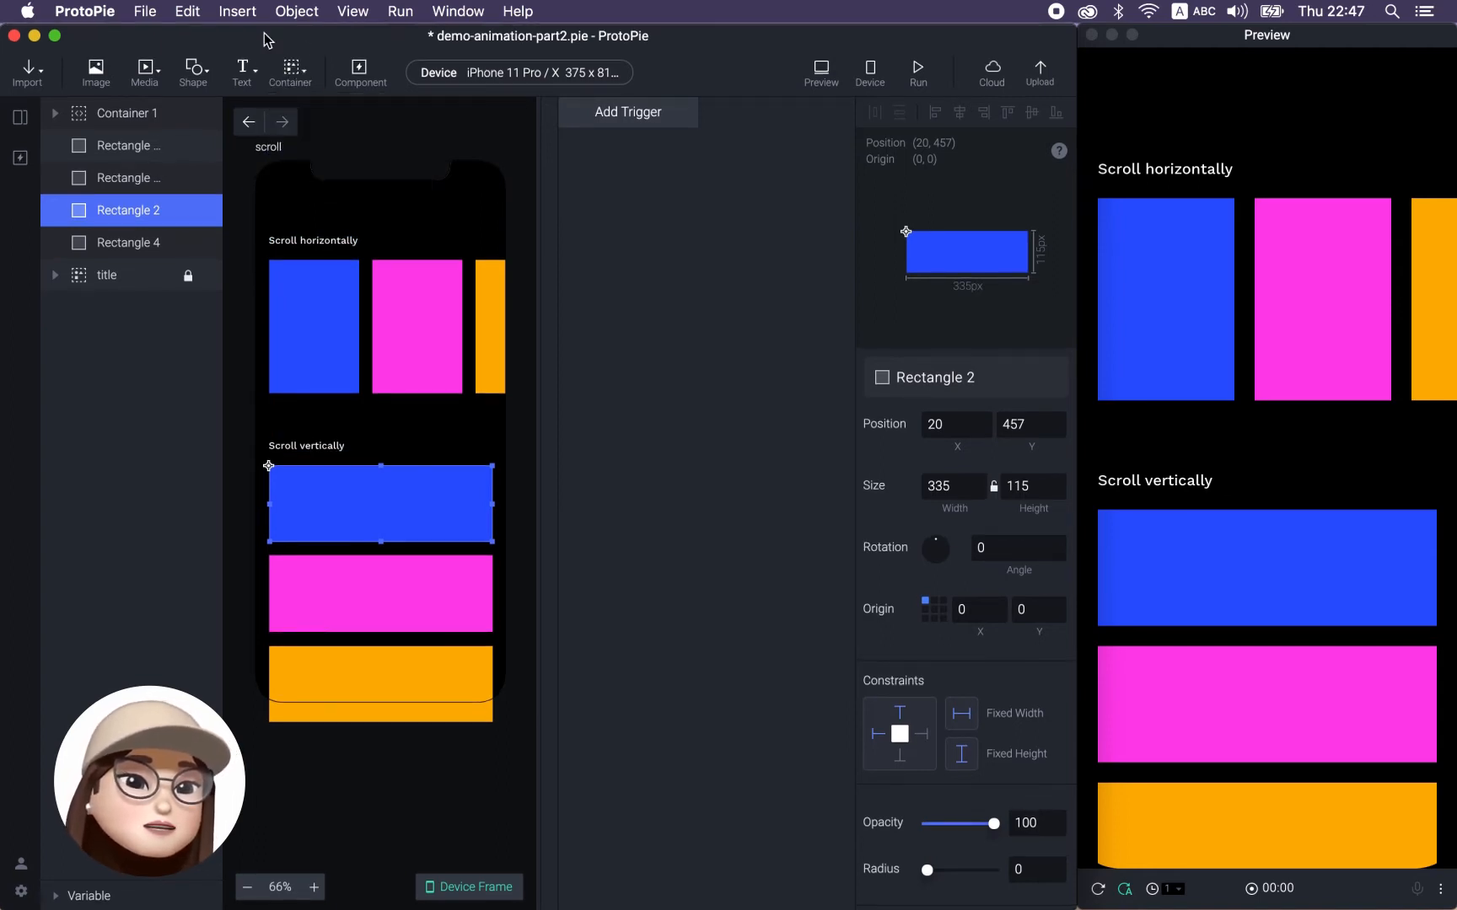
click(148, 144)
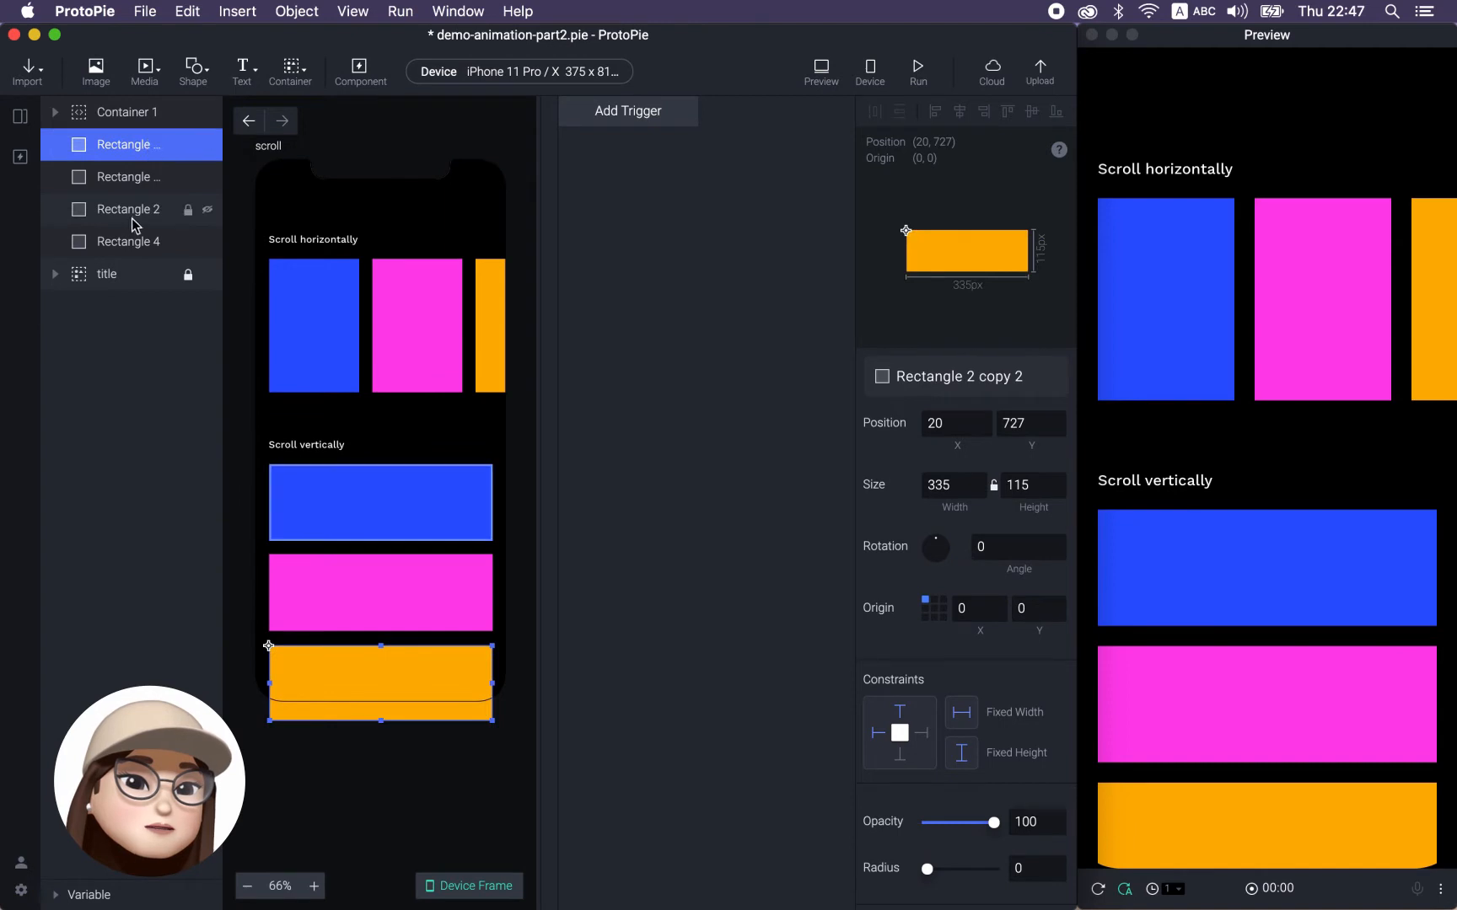
shift+click(403, 596)
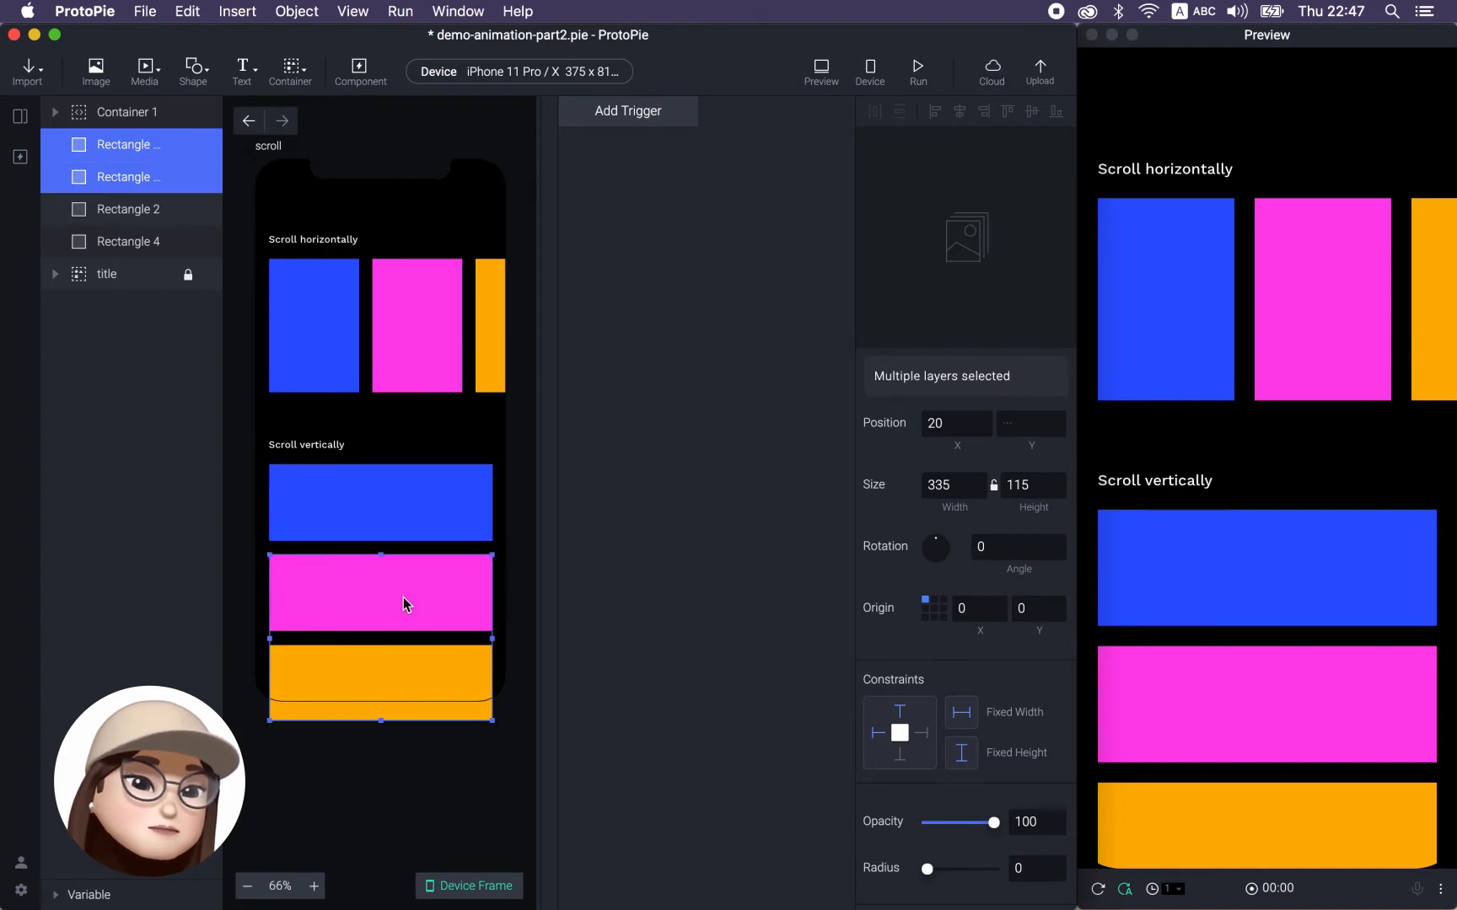
shift+click(403, 485)
key(super+g)
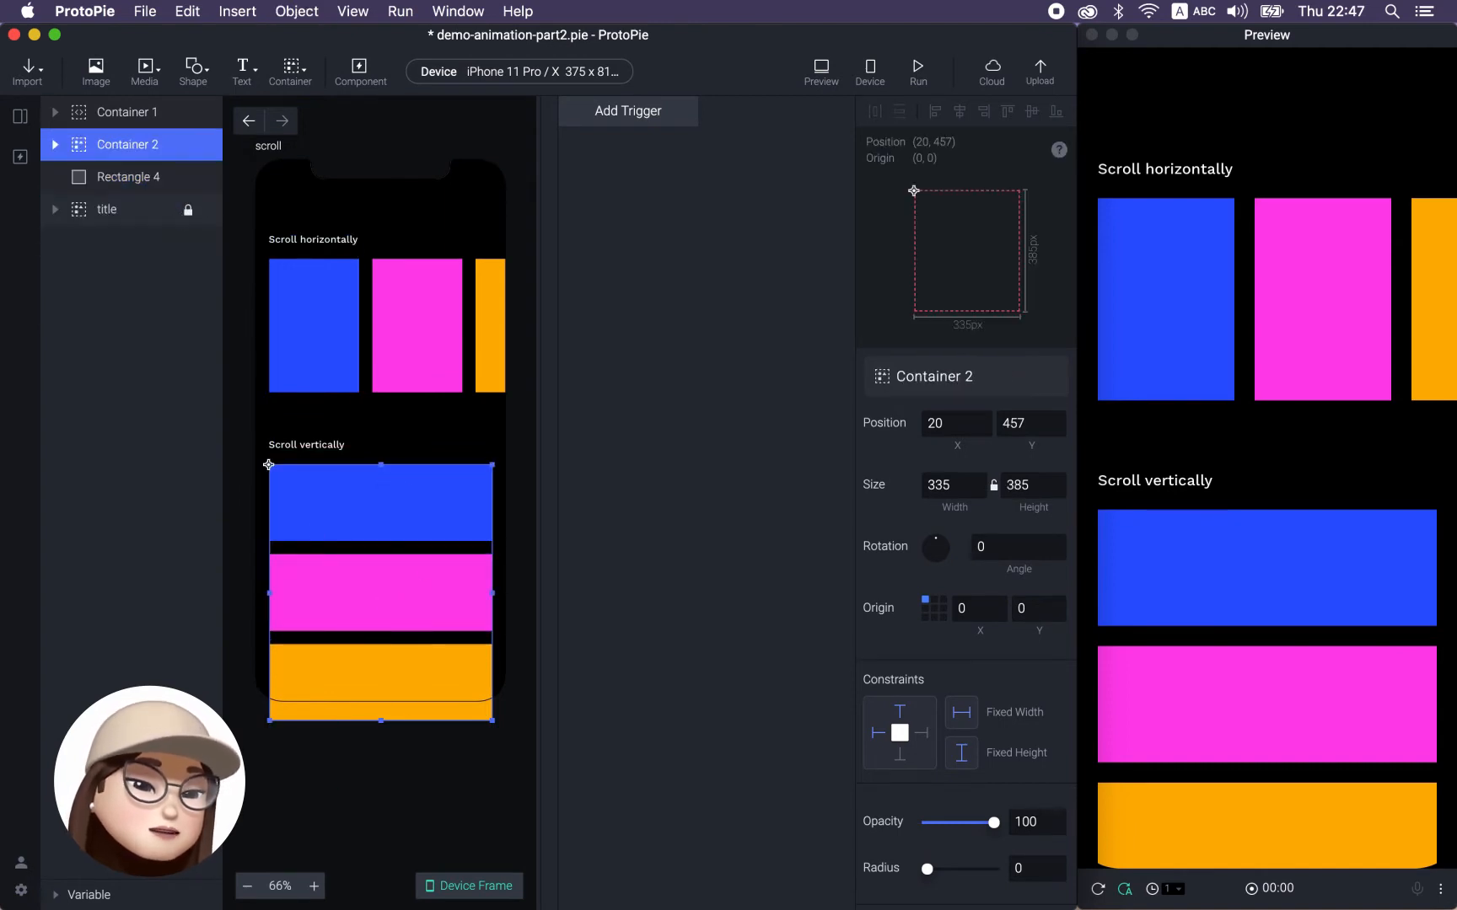
Enable vertical scrolling on Container 2 and test it in the preview.
scroll(987, 686, down, 5)
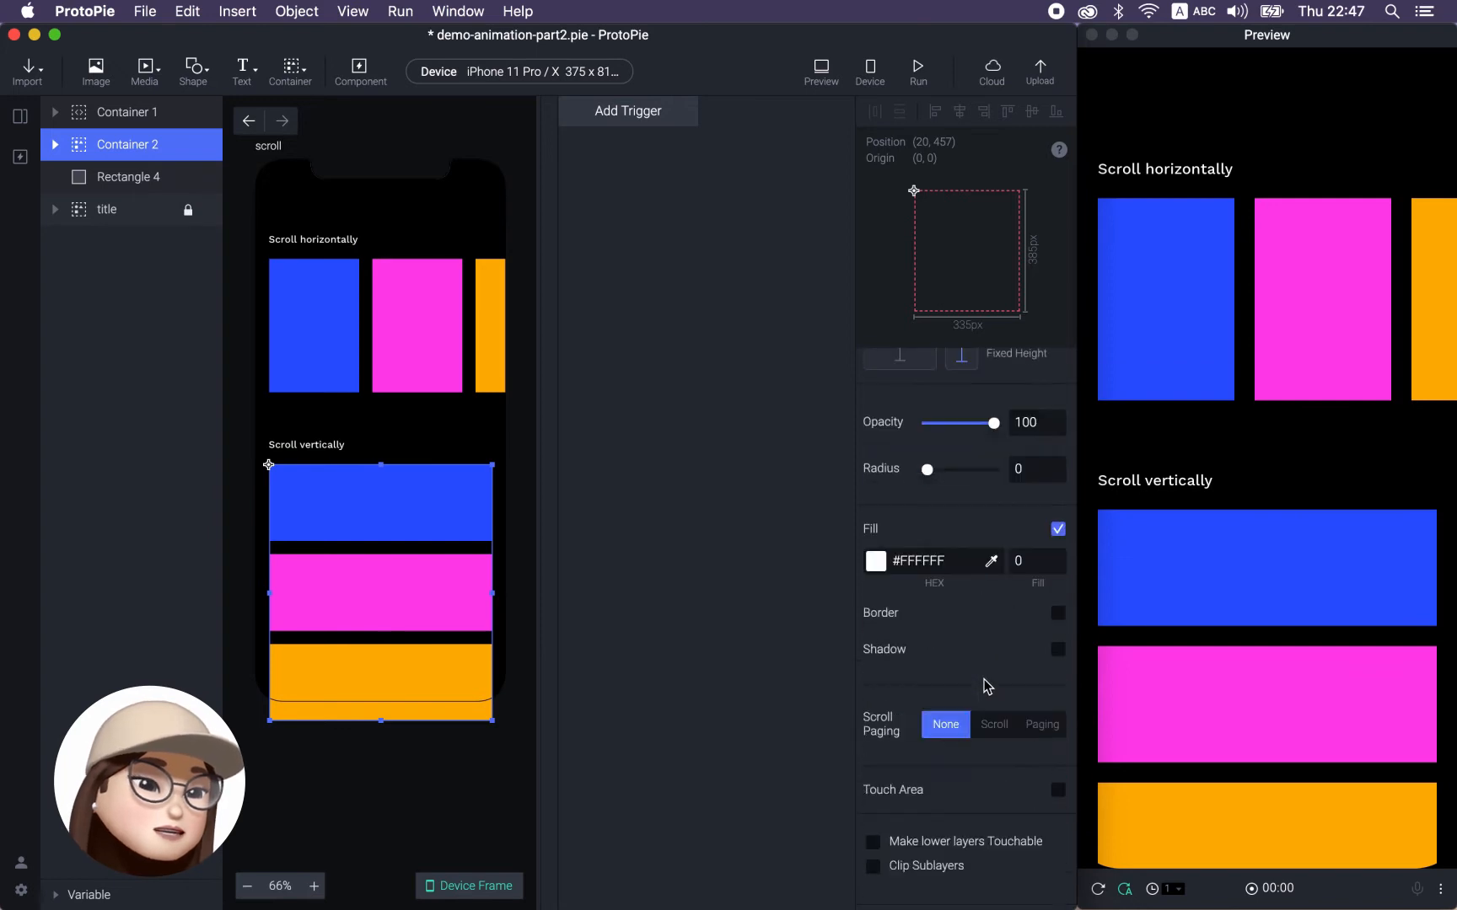
click(993, 728)
scroll(1007, 725, down, 3)
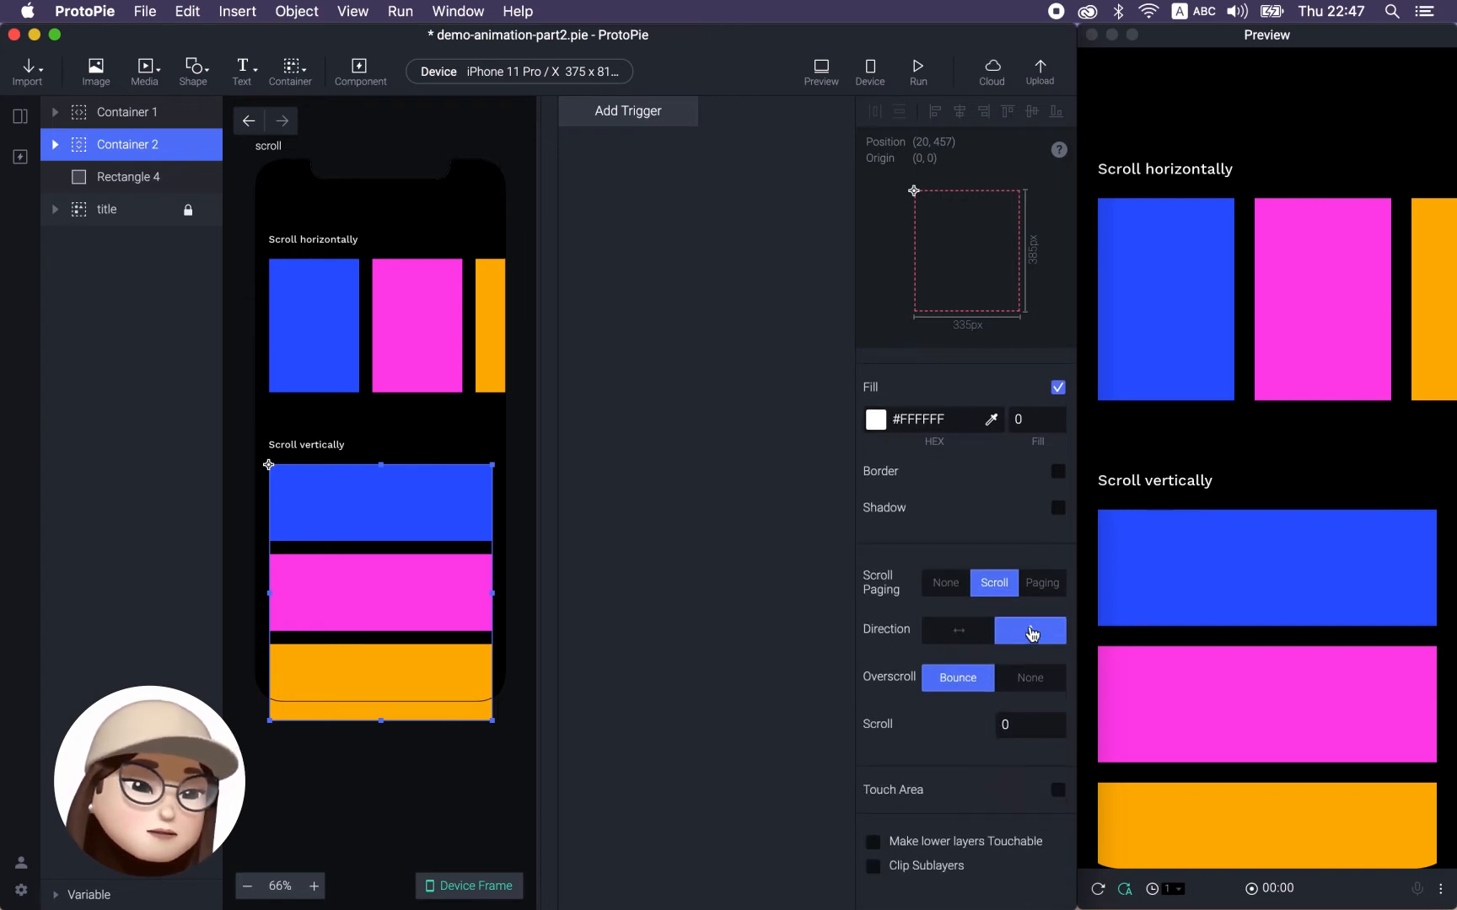
drag(1280, 704, 1255, 624)
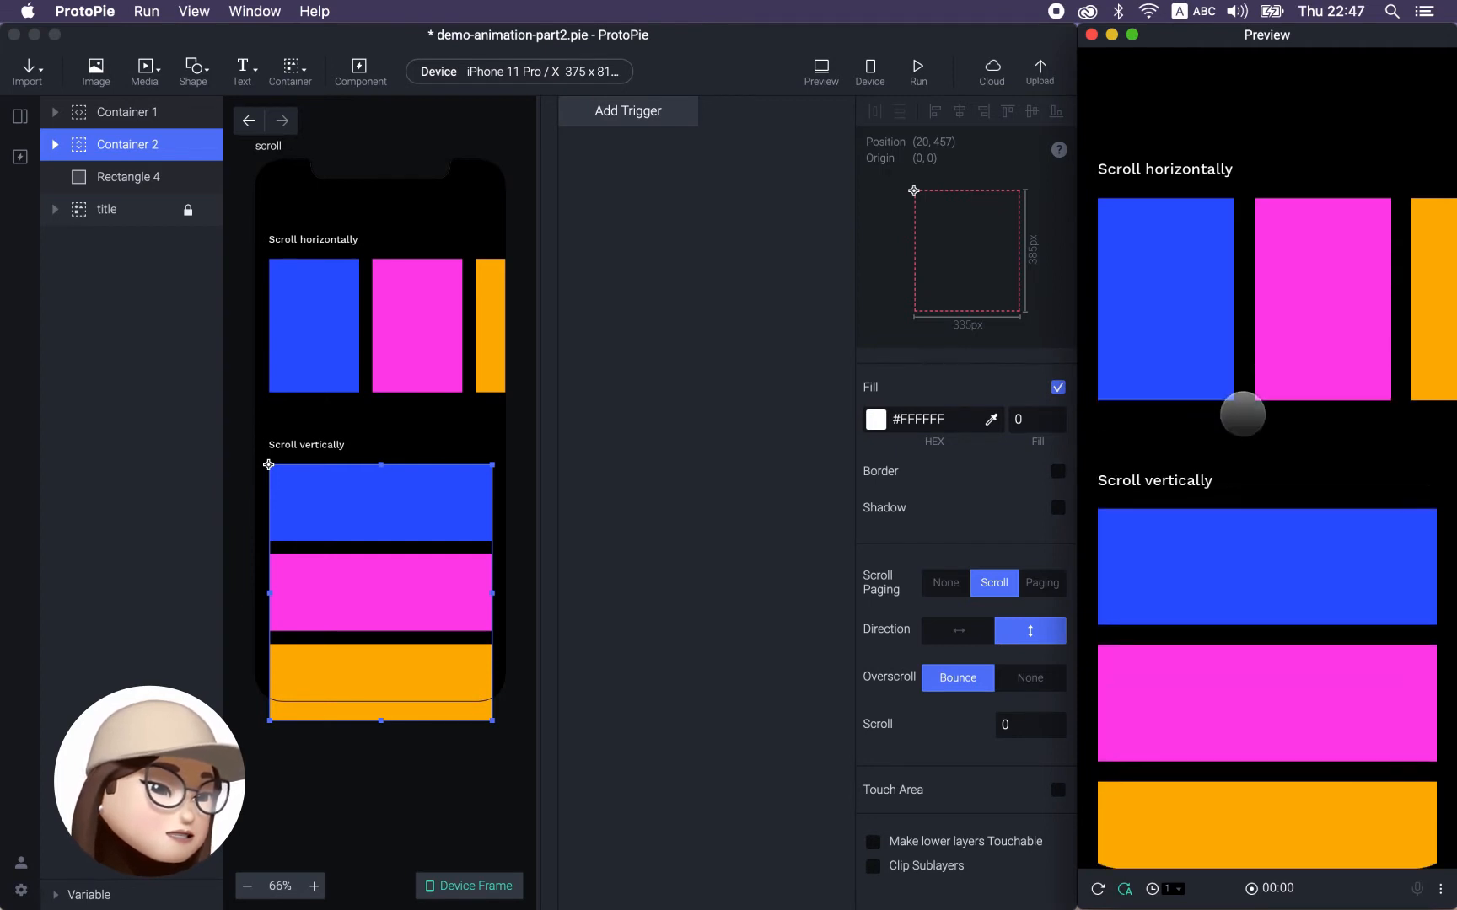
drag(1209, 576, 1248, 644)
mouse_move(1233, 546)
mouse_down()
mouse_move(1233, 640)
mouse_move(1233, 523)
mouse_up()
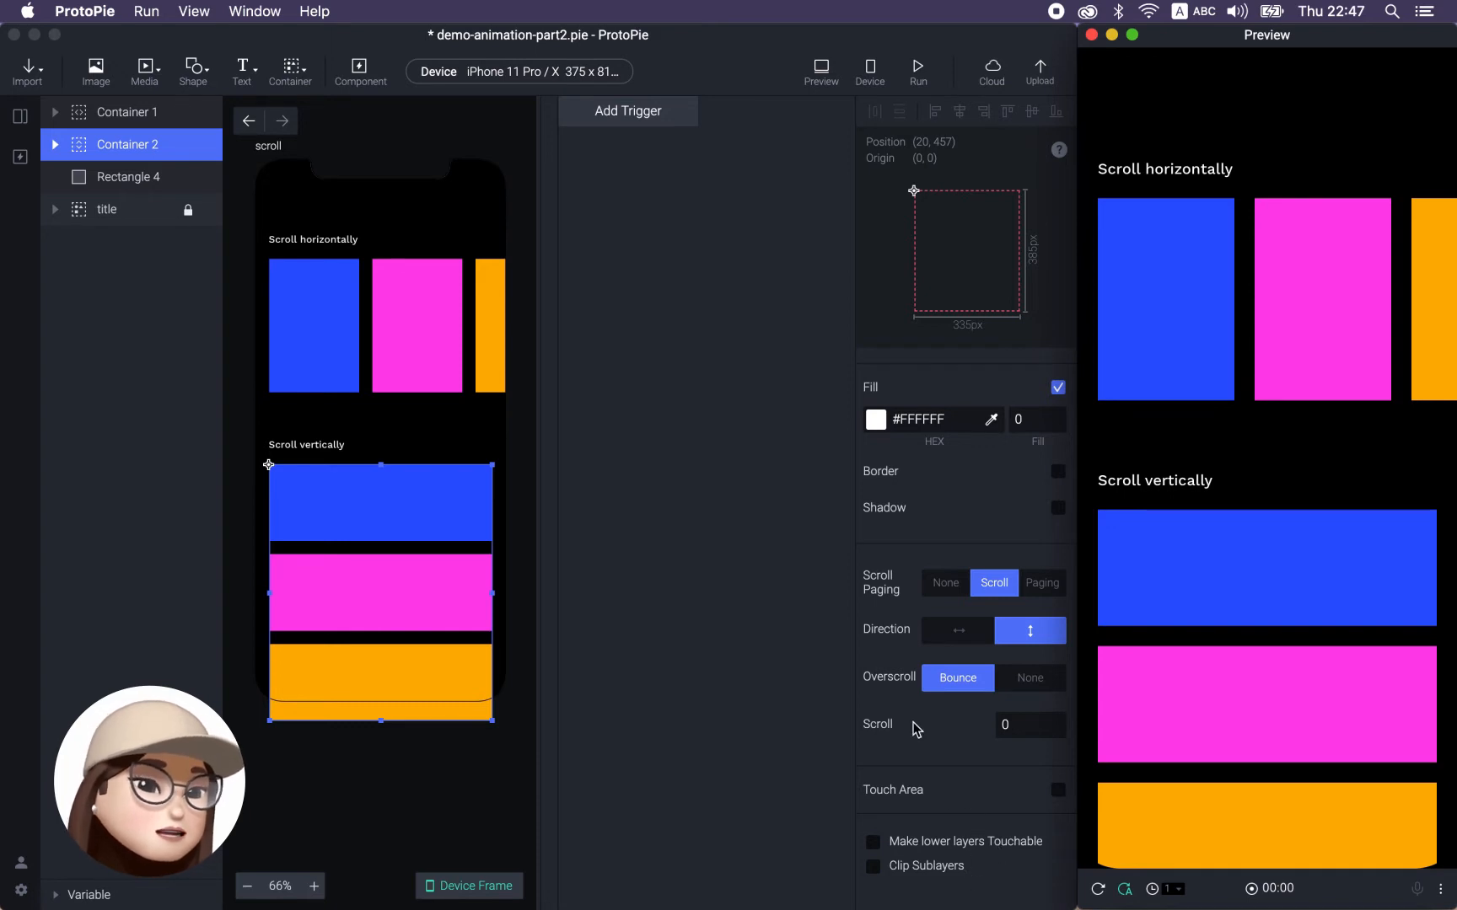
Turn on Clip Sublayers for Container 2 and test its vertical scrolling in the preview.
click(872, 869)
click(873, 866)
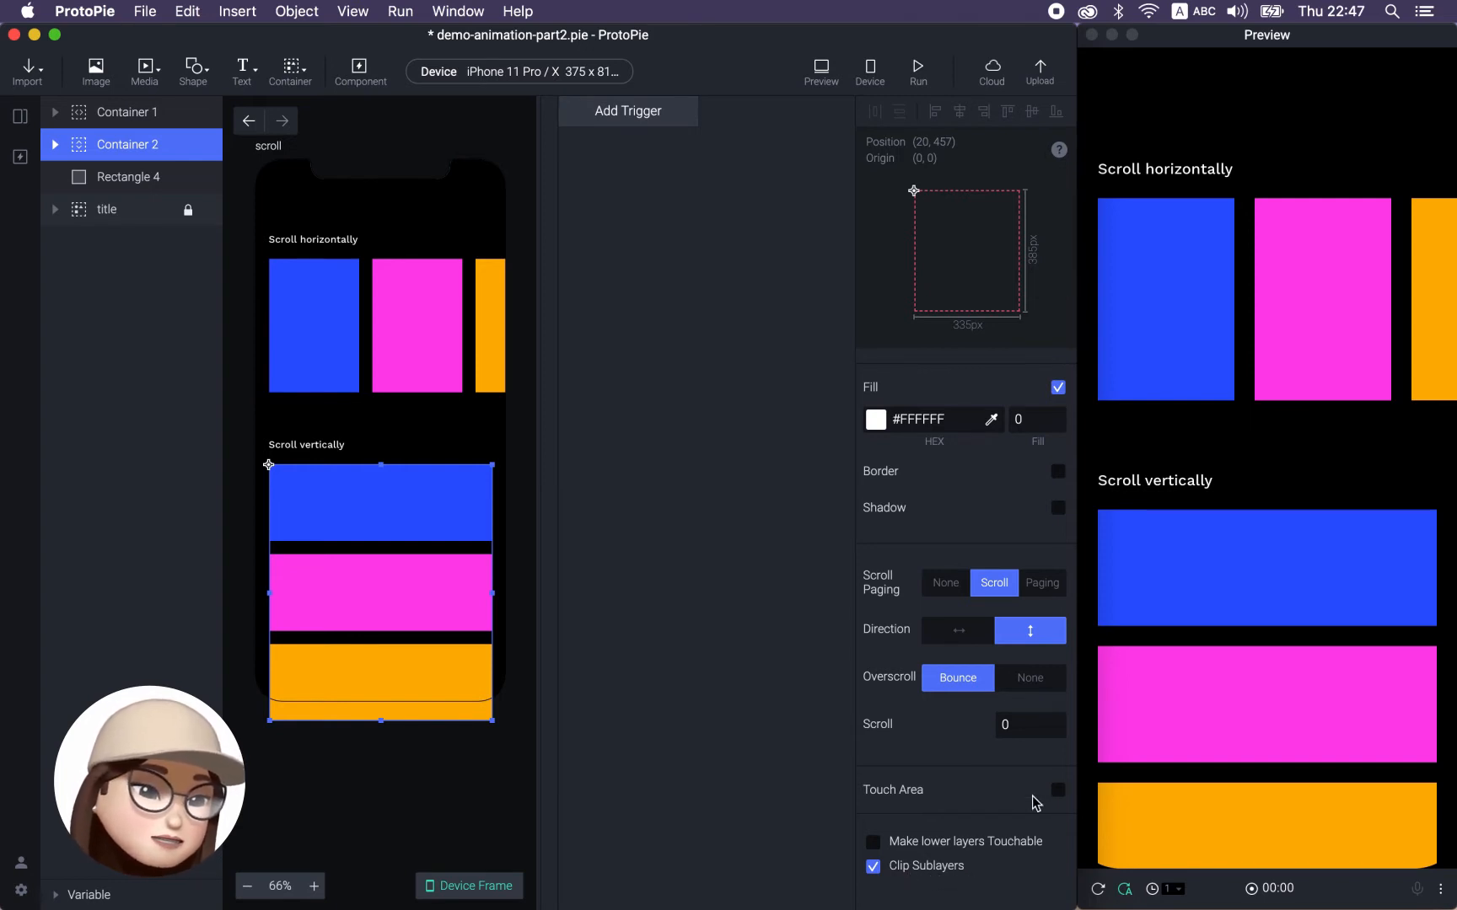
drag(1221, 678, 1248, 759)
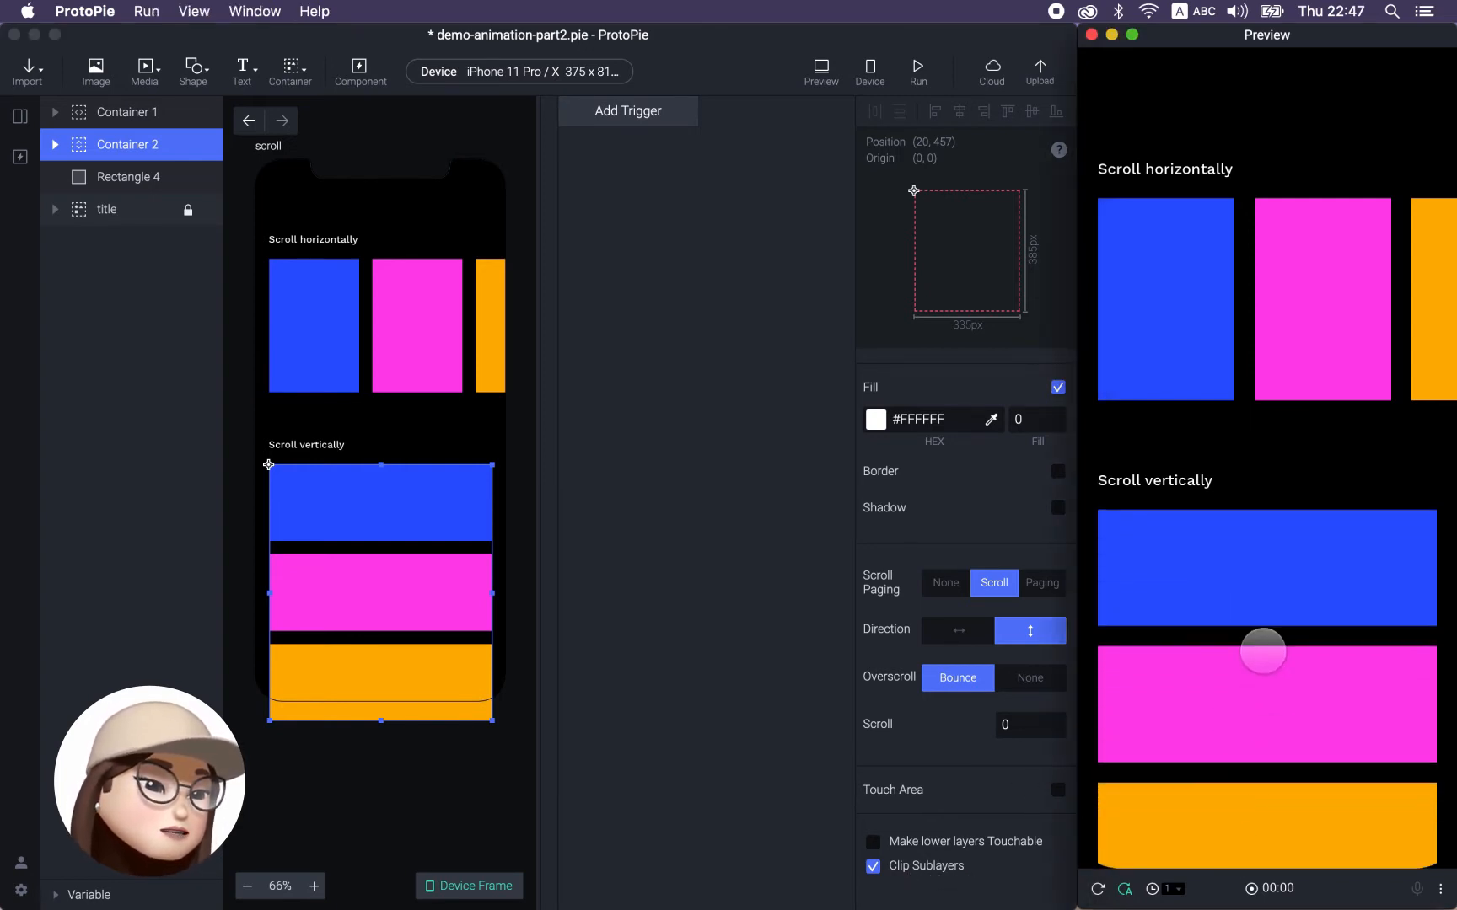
drag(1236, 699, 1236, 530)
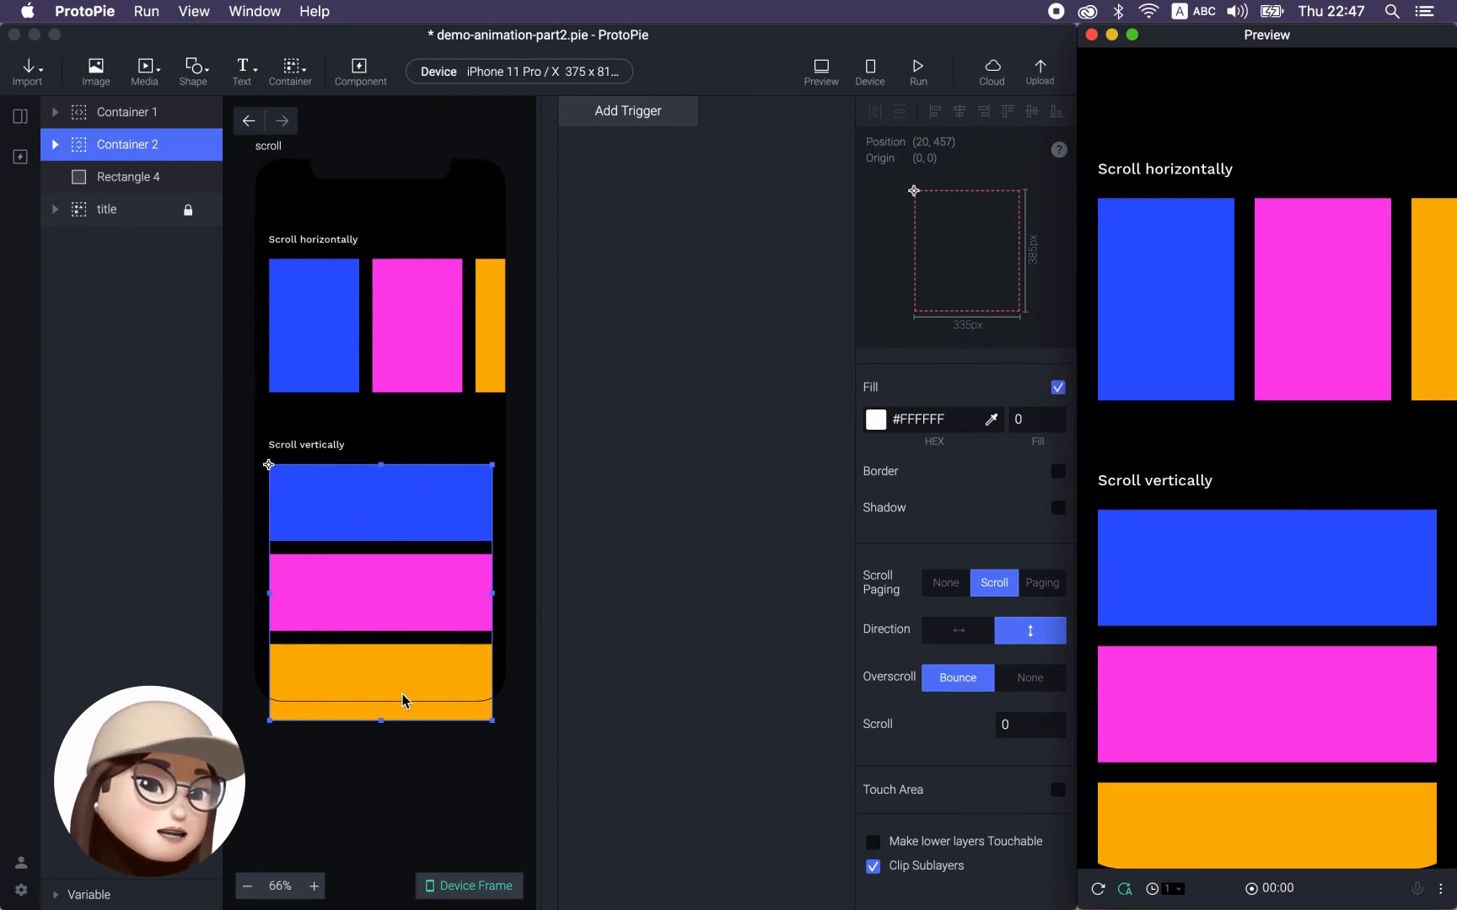
drag(1194, 734, 1194, 476)
drag(1255, 544, 1252, 717)
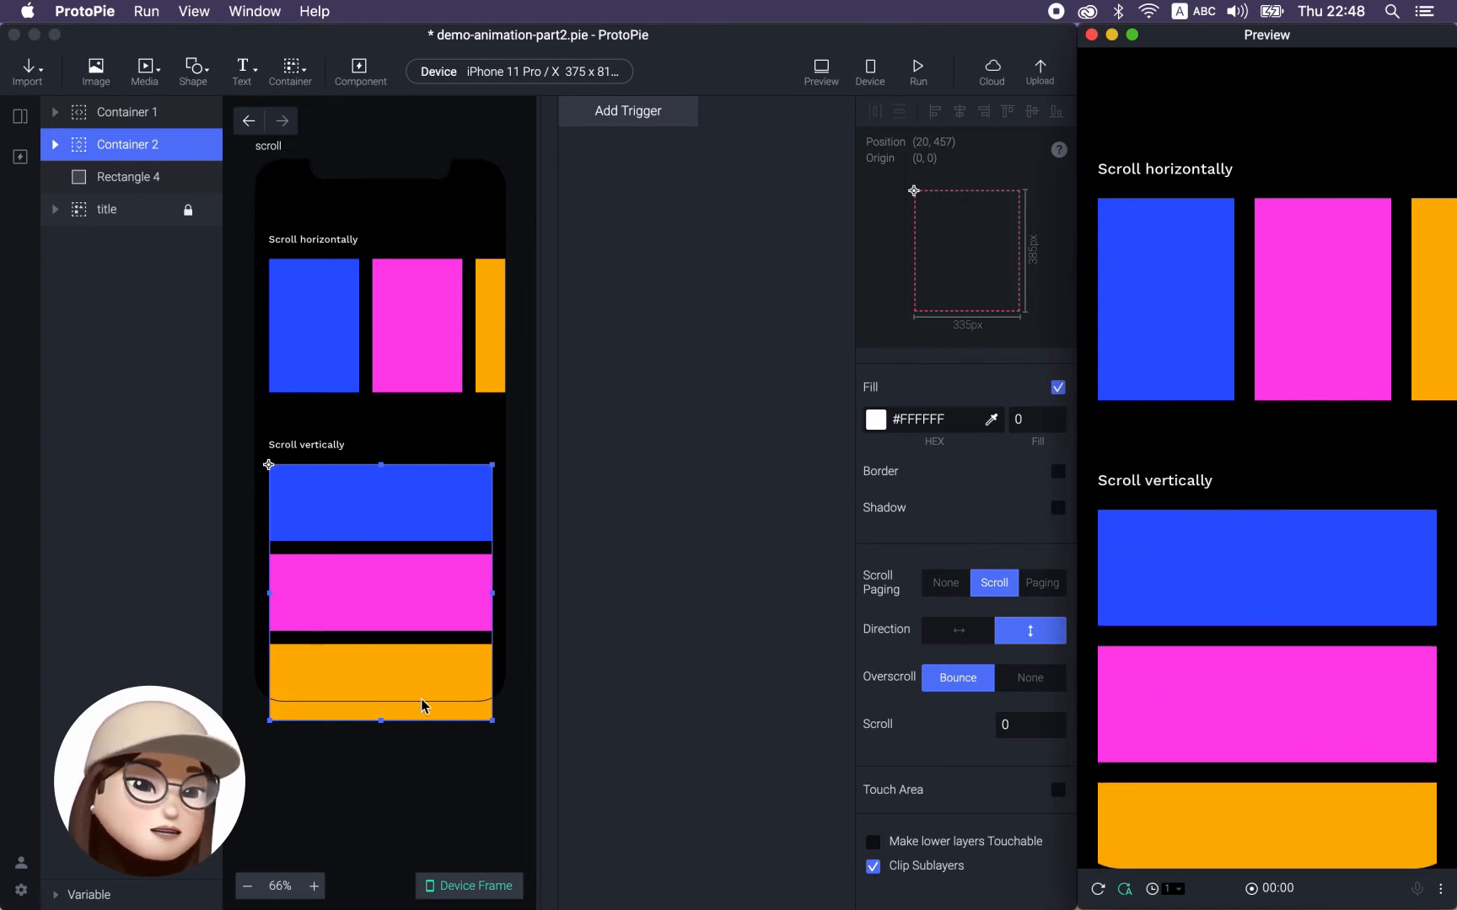
Try shortening Container 2 from its lower edge to a height of about 209 px and test the scrolling.
click(383, 727)
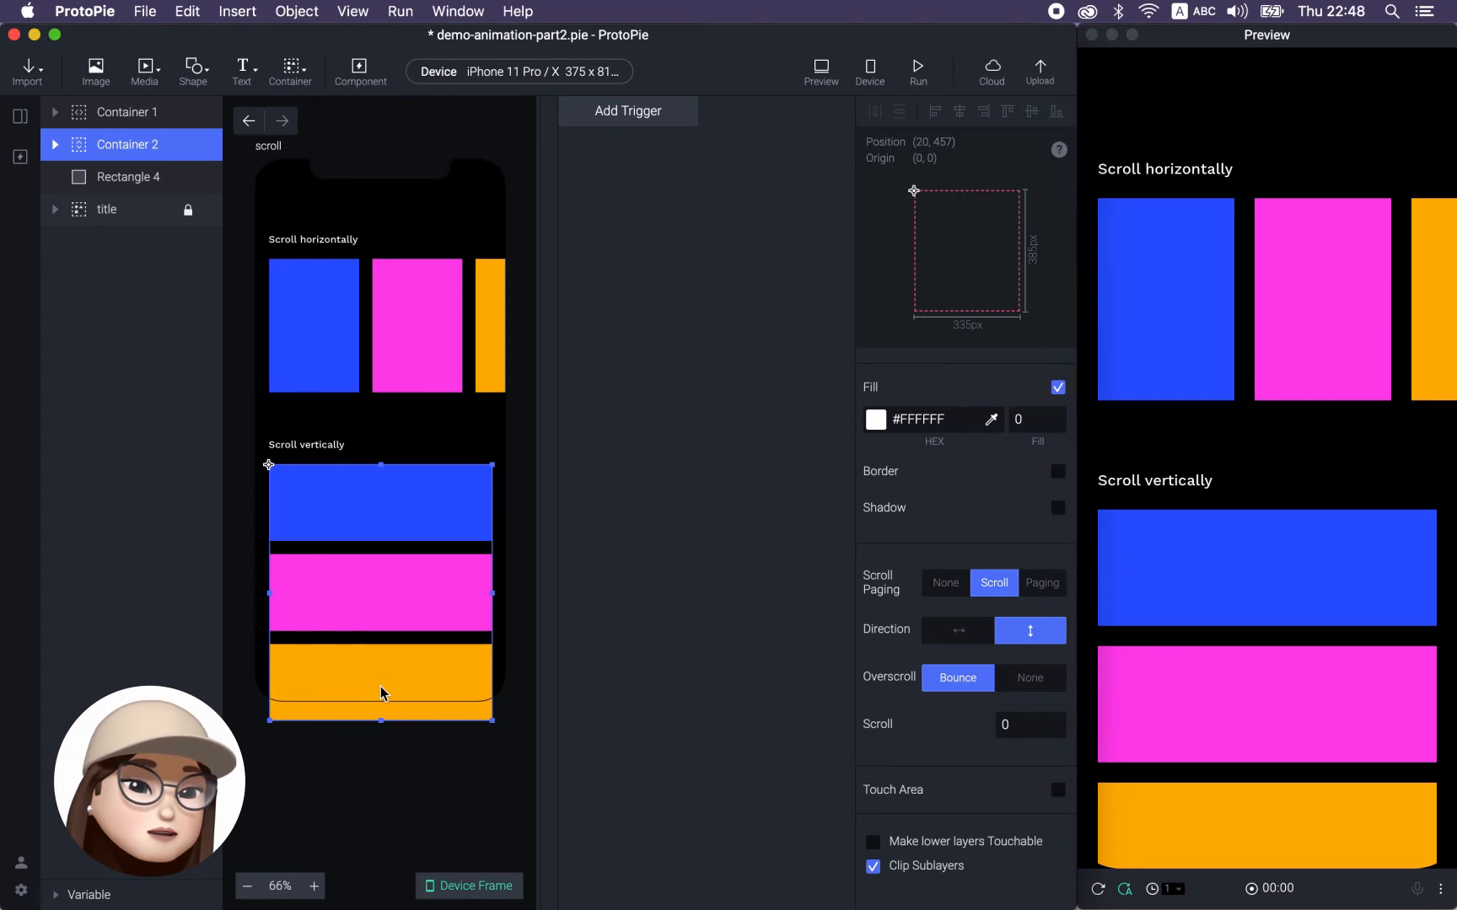
drag(379, 715, 381, 603)
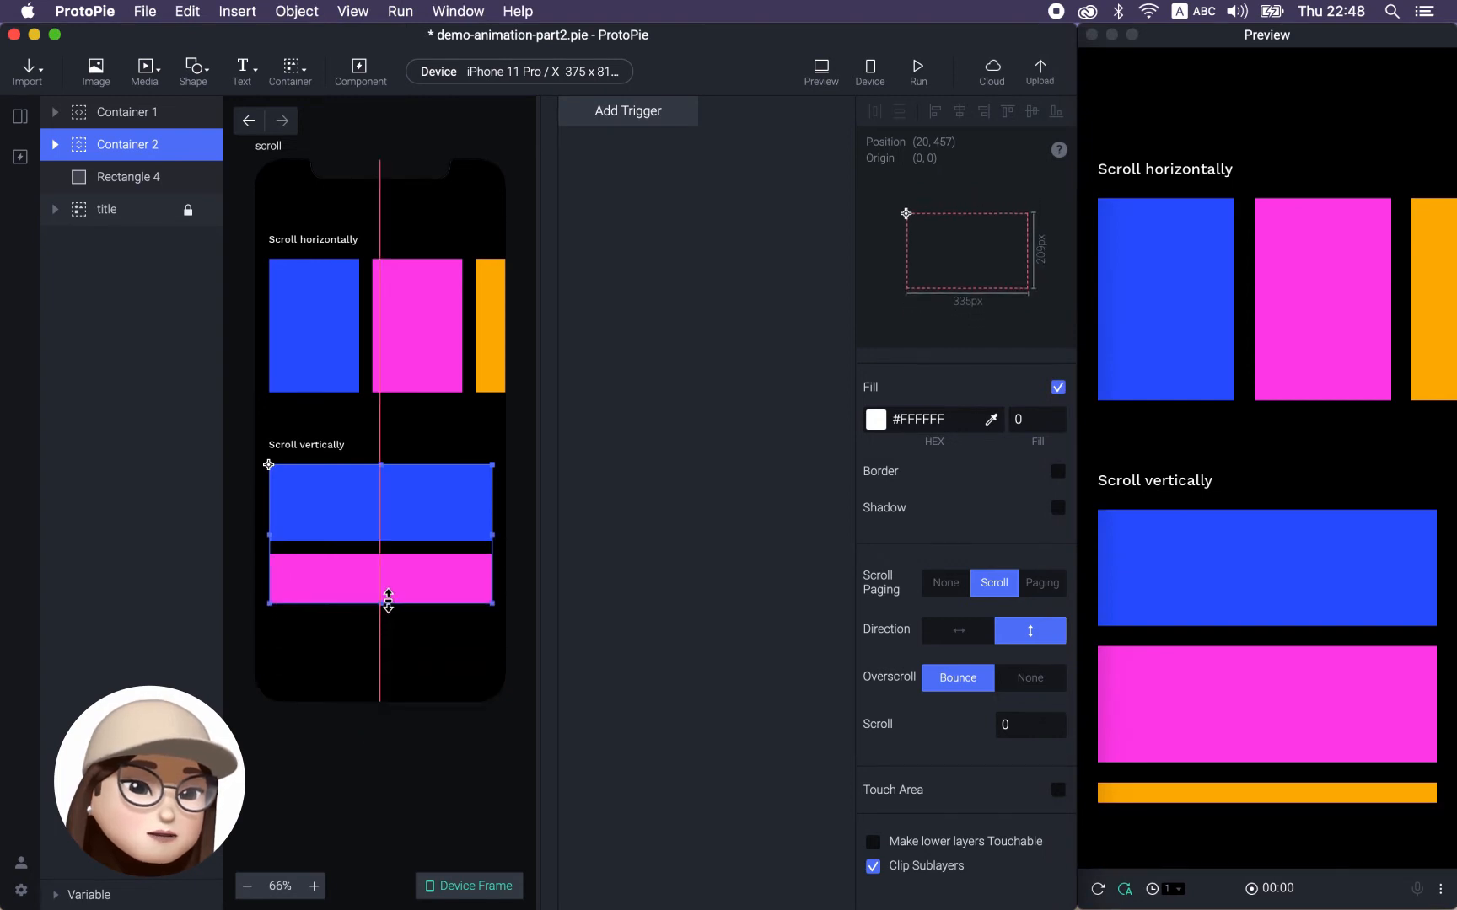
drag(1225, 693, 1236, 644)
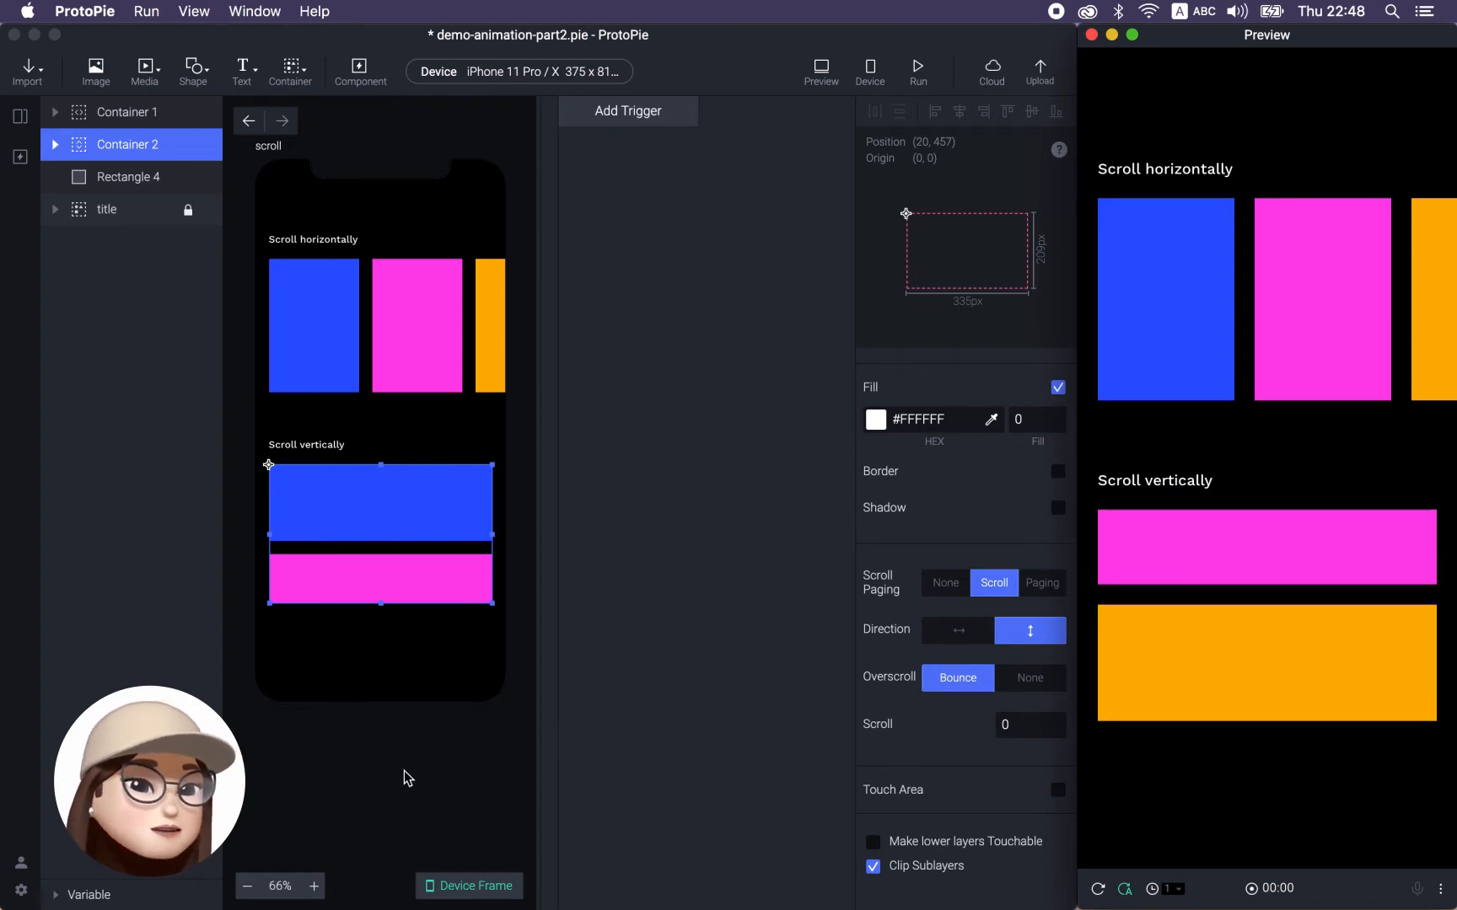
Resize Container 2 to about 355 px high, ending at the phone screen's lower edge, and test the scrolling.
click(379, 603)
drag(378, 603, 379, 702)
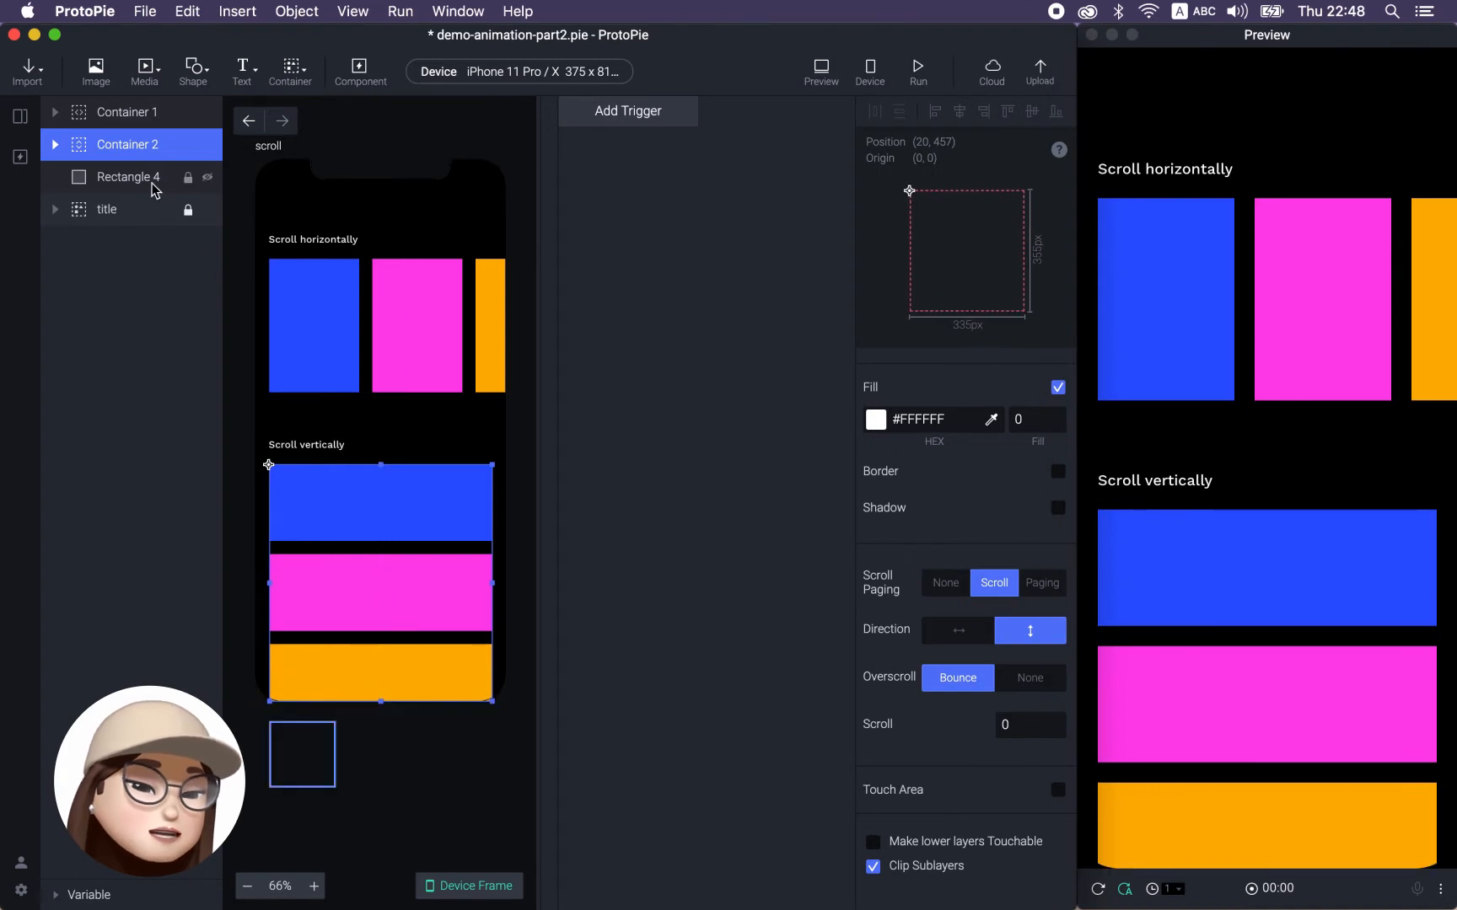
scroll(1217, 707, down, 2)
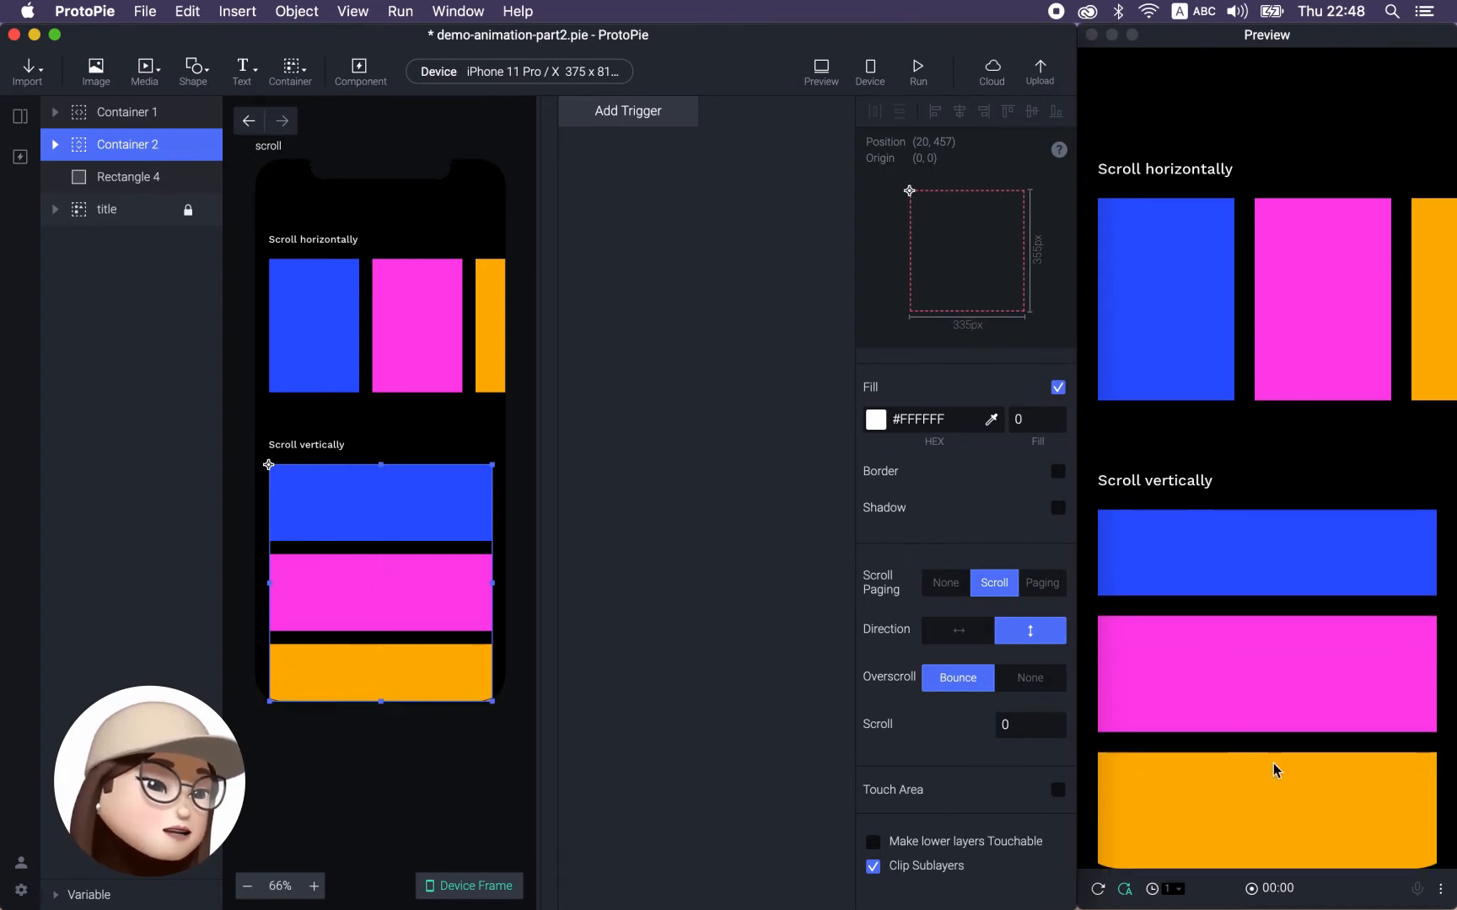
drag(1263, 766, 1307, 558)
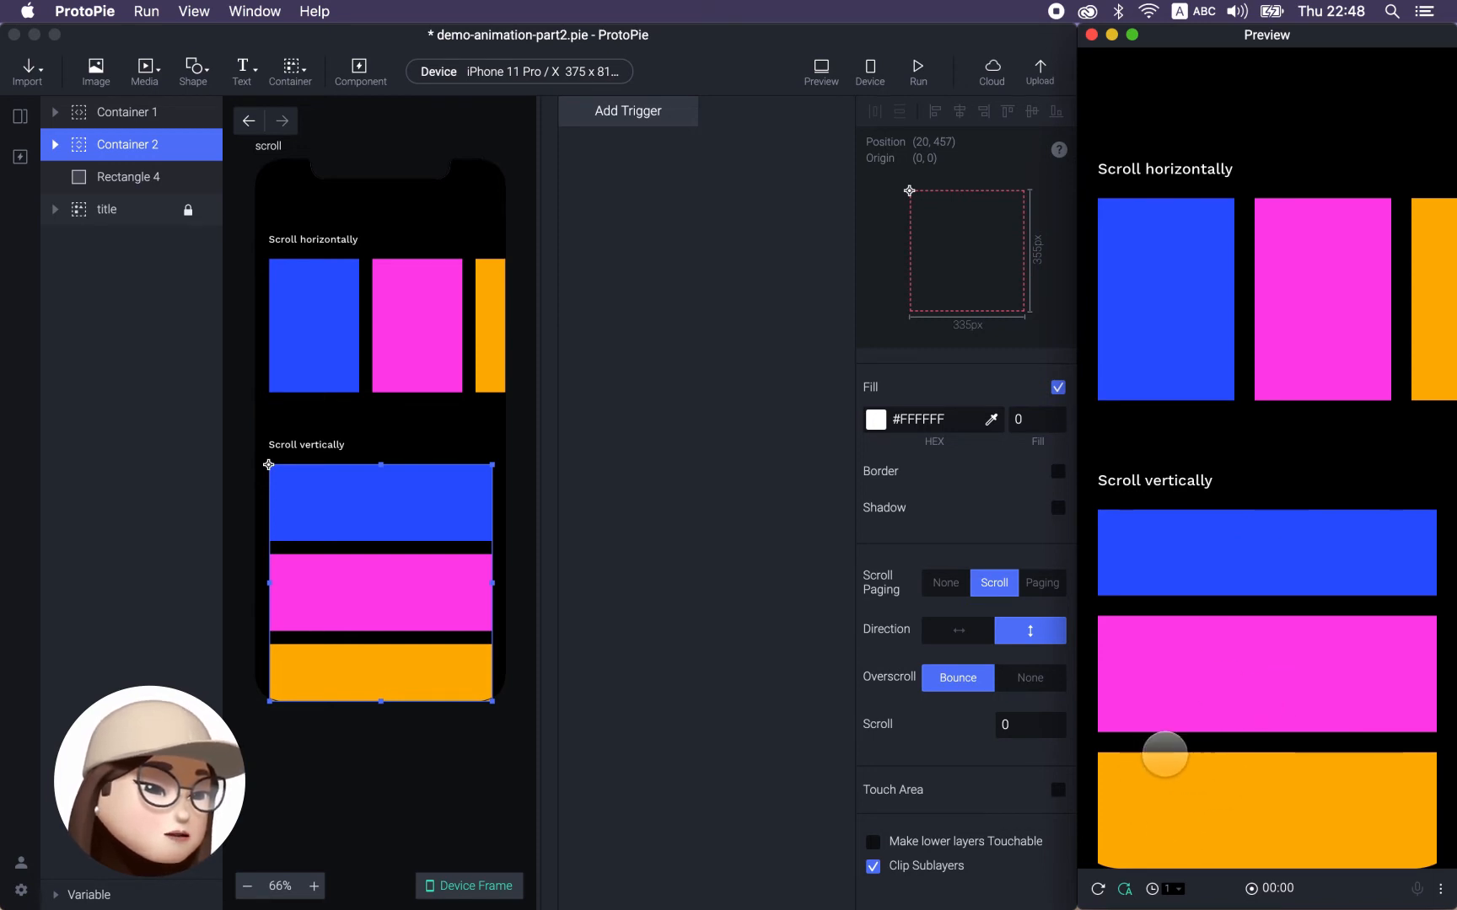
drag(1268, 787, 1299, 812)
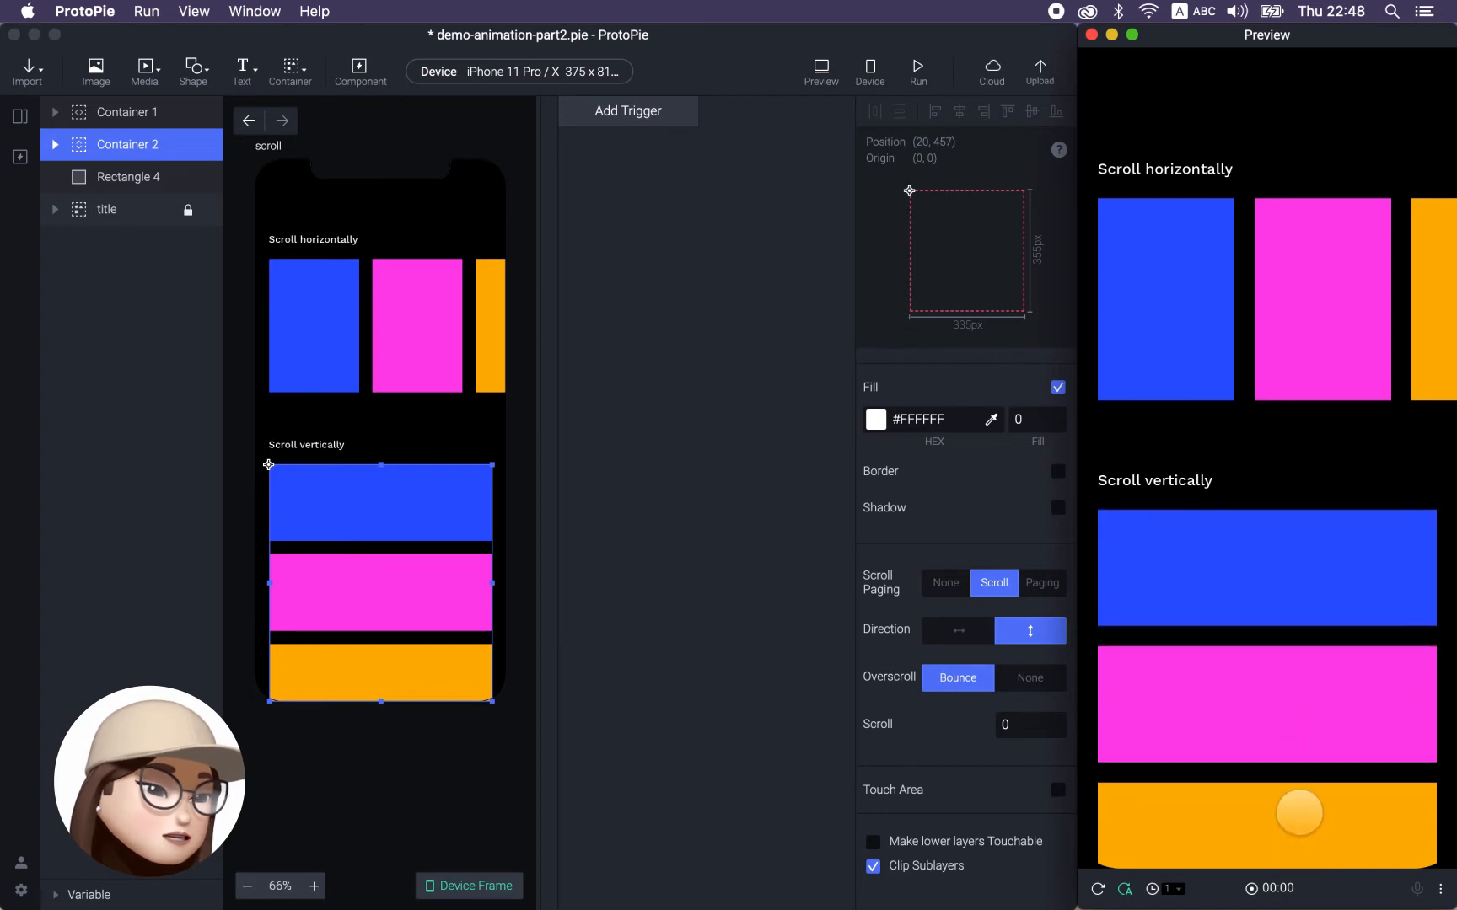
drag(1240, 684, 1241, 784)
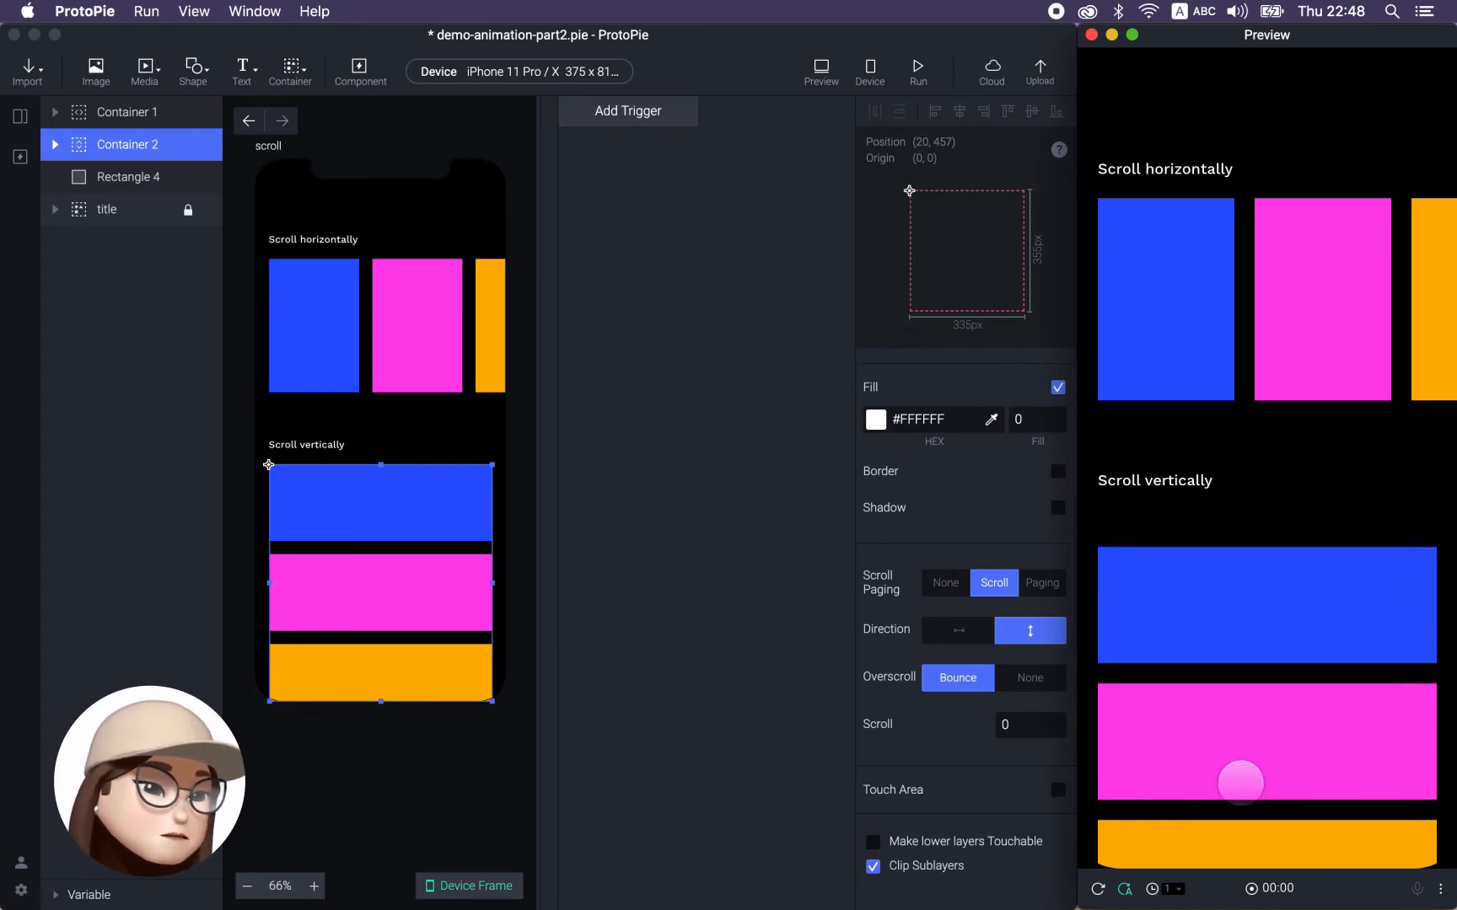
Move Rectangle 4 up against Container 2's lower edge, nest it inside Container 2, and test the vertical scrolling in the preview.
click(147, 181)
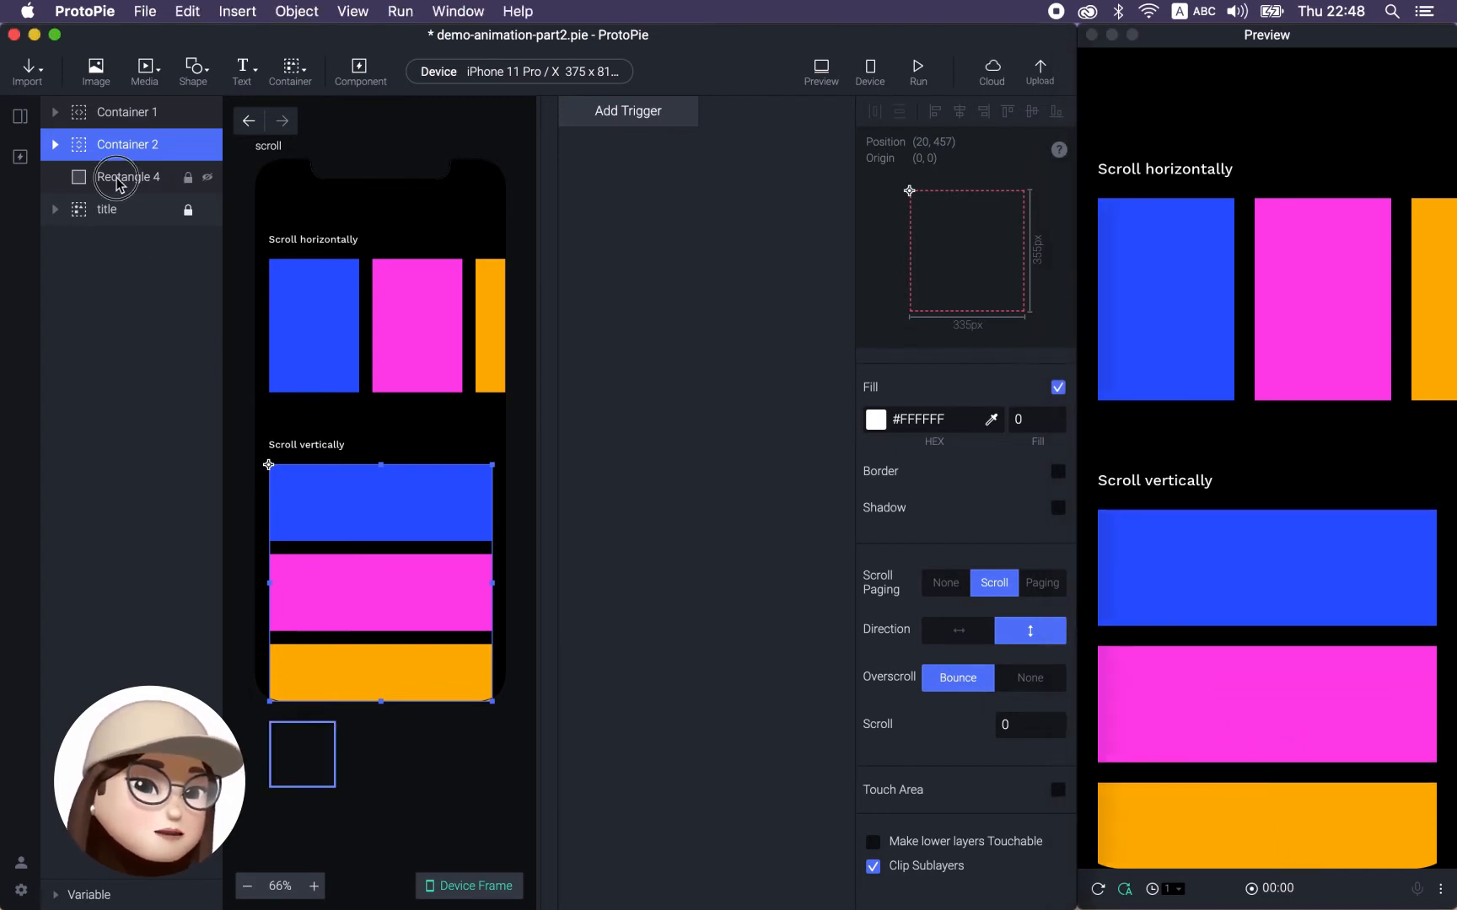
click(183, 177)
mouse_move(312, 734)
mouse_down()
mouse_move(352, 644)
mouse_move(309, 699)
mouse_move(313, 715)
mouse_up()
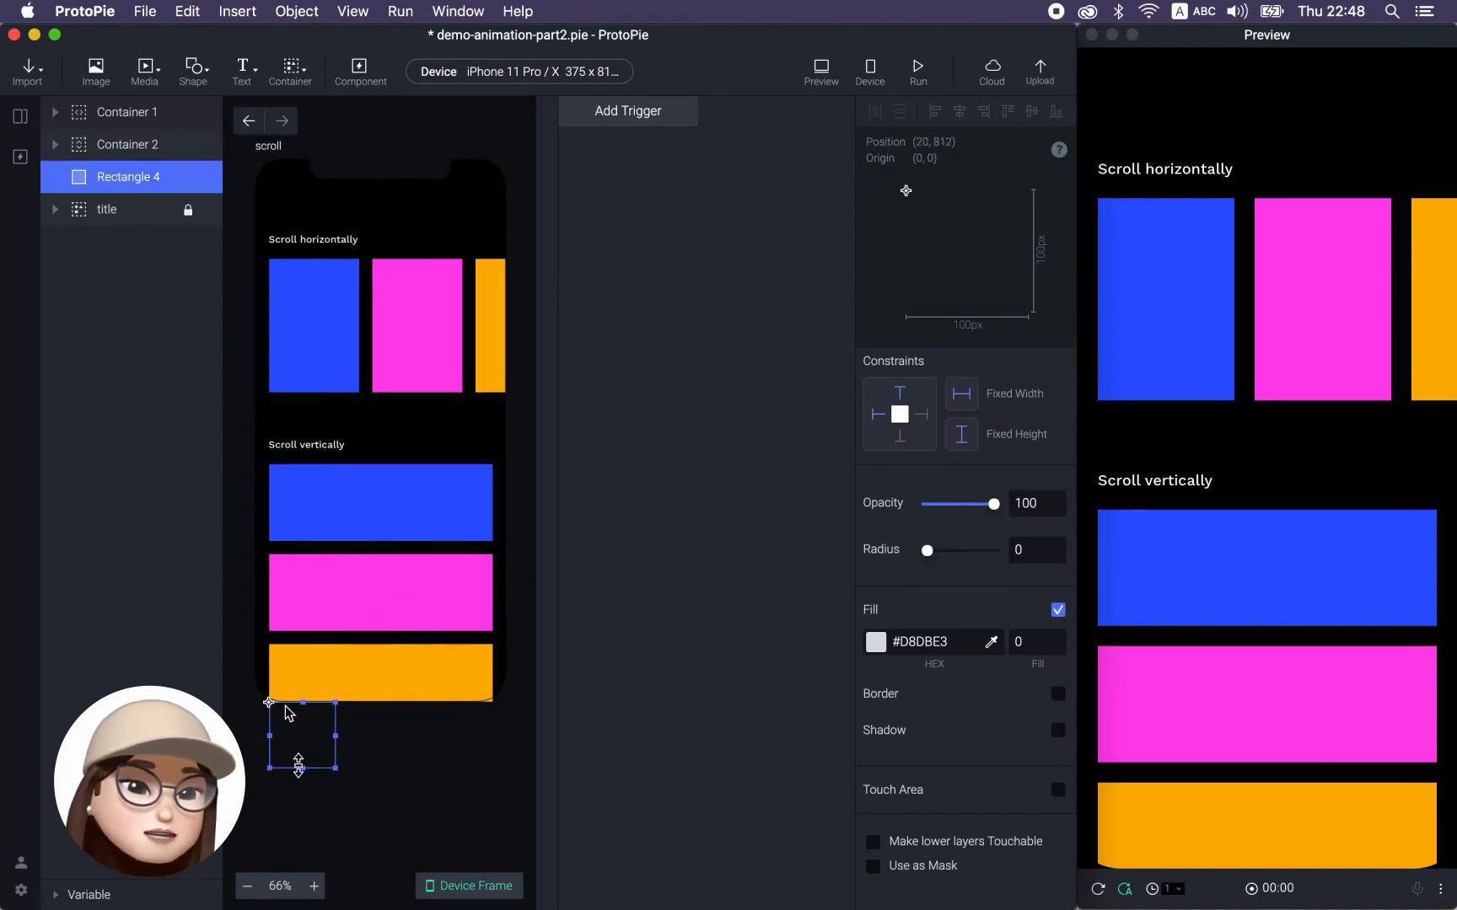
click(55, 144)
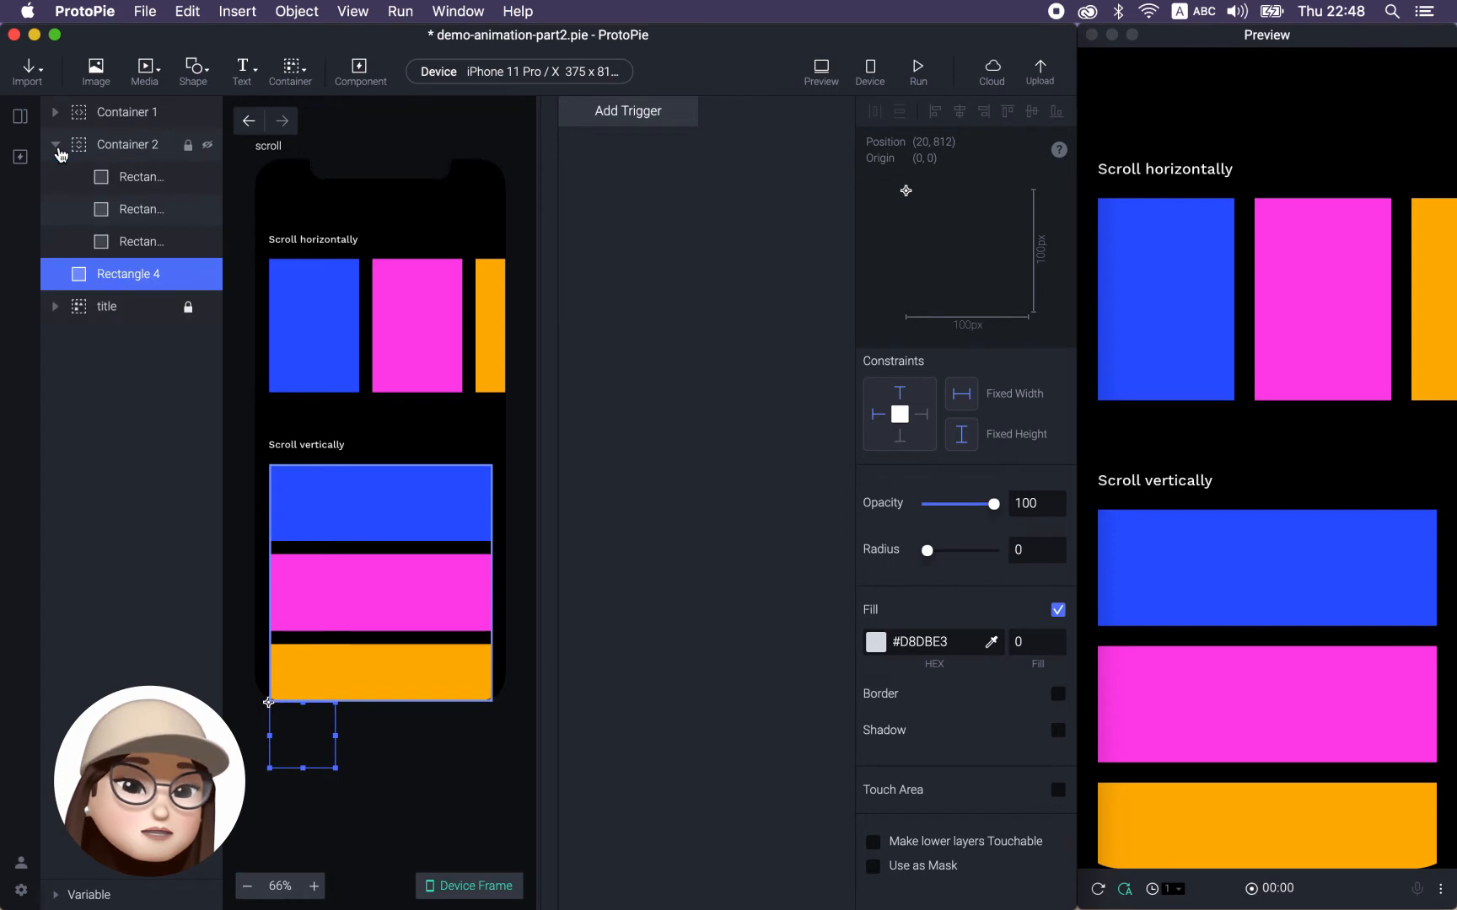
drag(121, 273, 123, 255)
drag(1217, 587, 1124, 478)
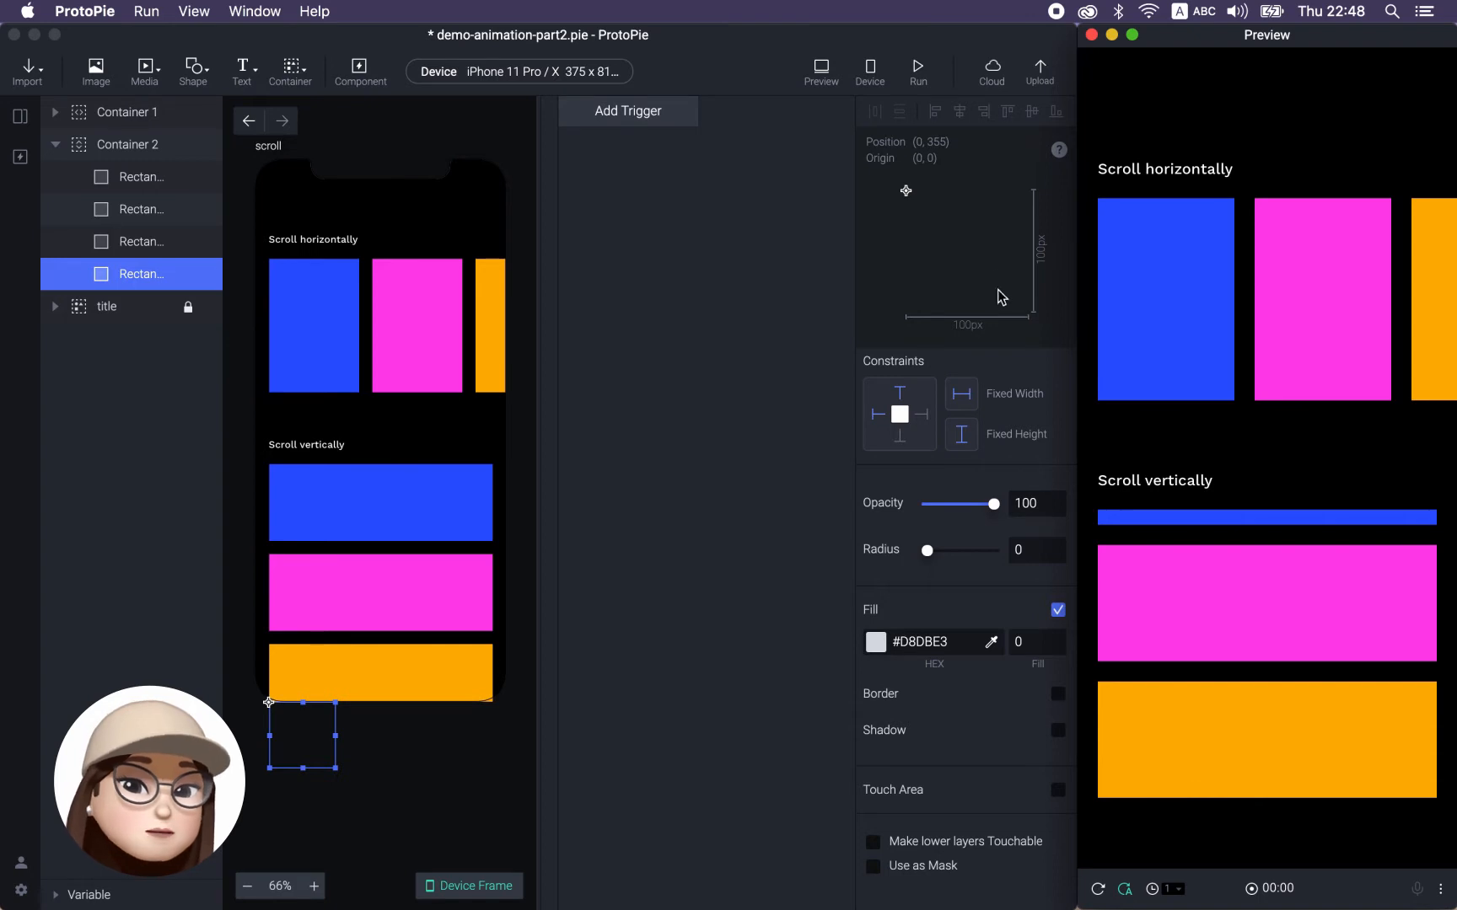
Open the paging scene, expand Container 1's sublayers and select the container.
click(19, 118)
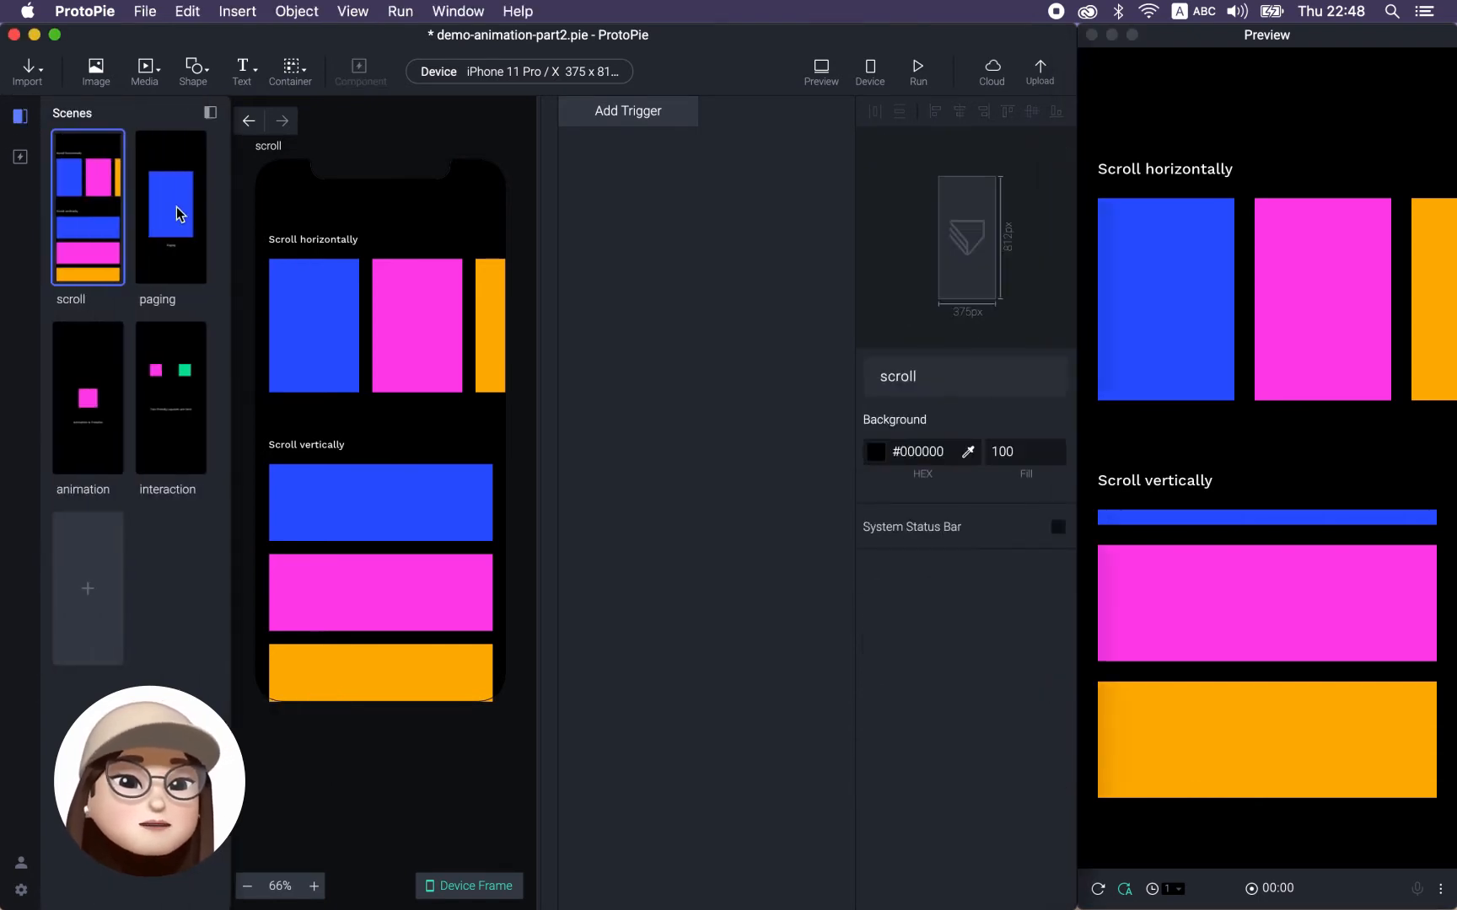
click(173, 265)
click(383, 396)
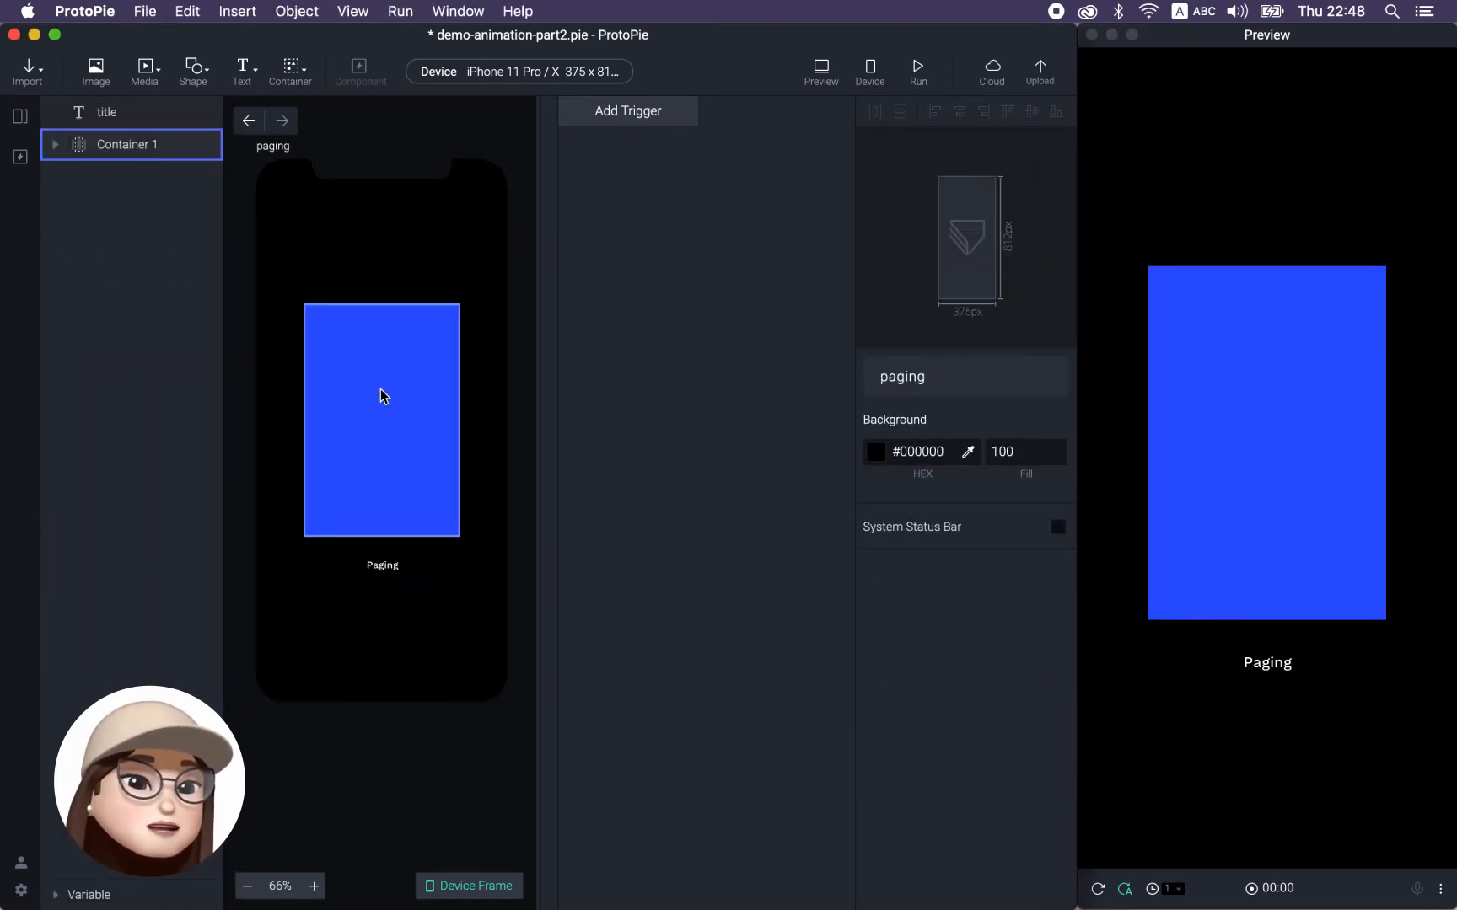
click(56, 145)
click(127, 145)
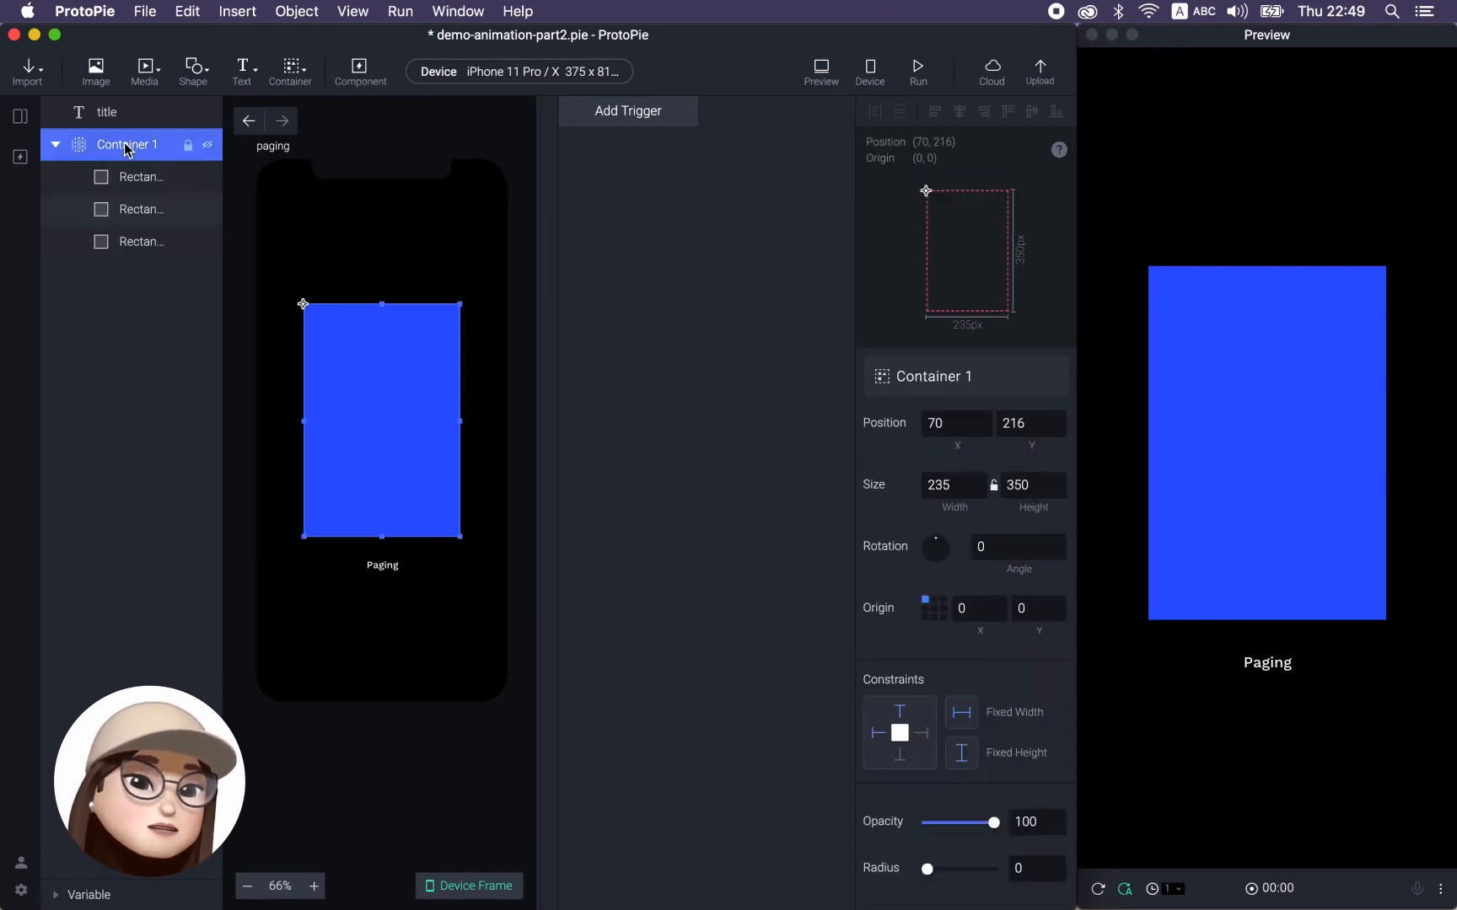
Review the available container types and the Page by options of Container 1's Paging setting.
click(291, 72)
click(358, 169)
click(394, 338)
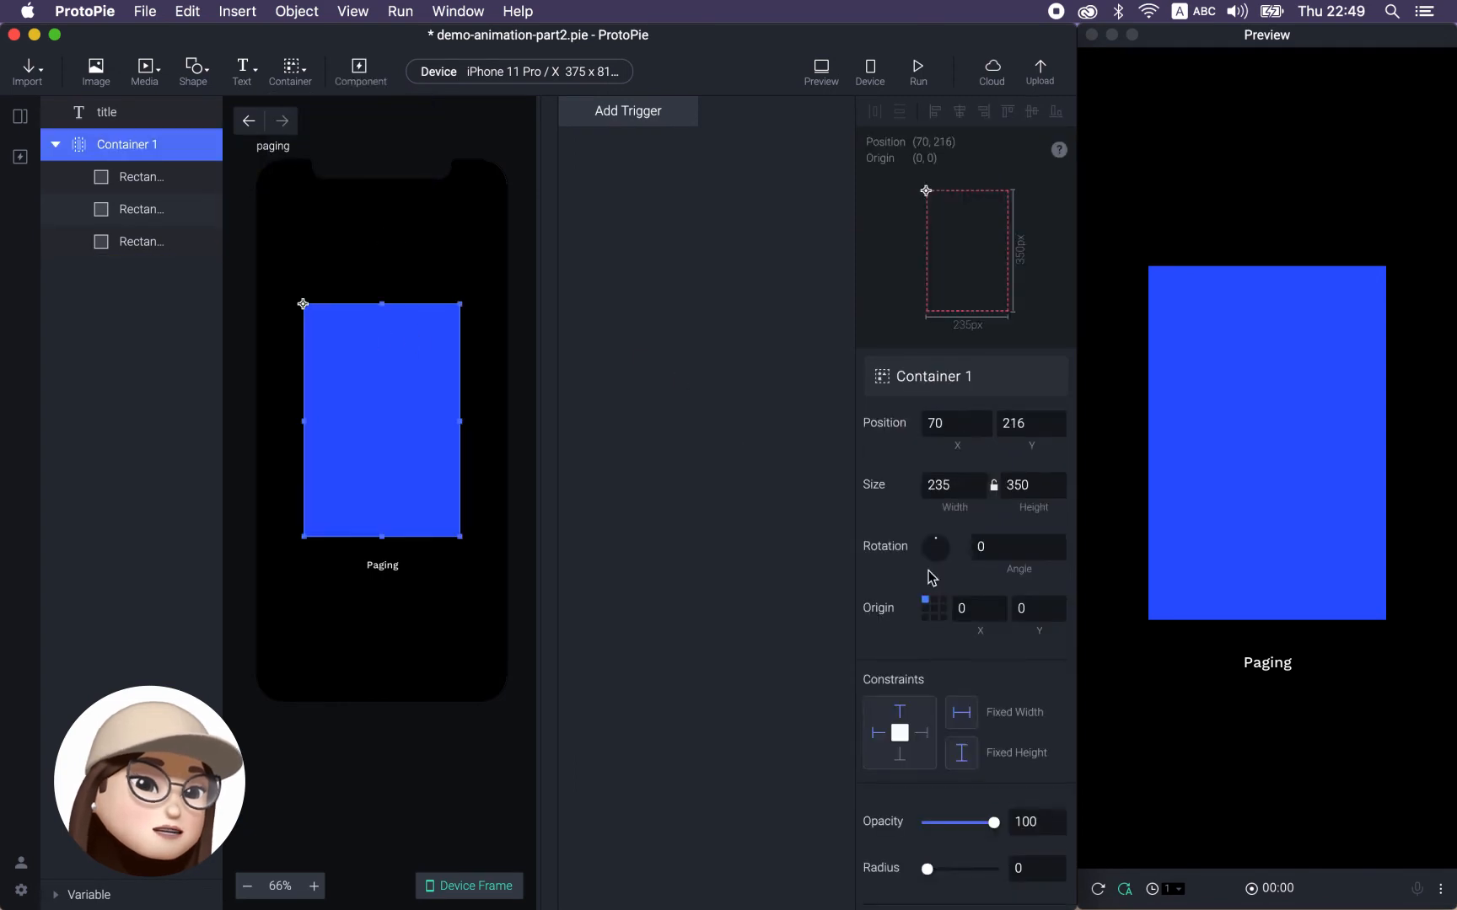
scroll(931, 577, down, 10)
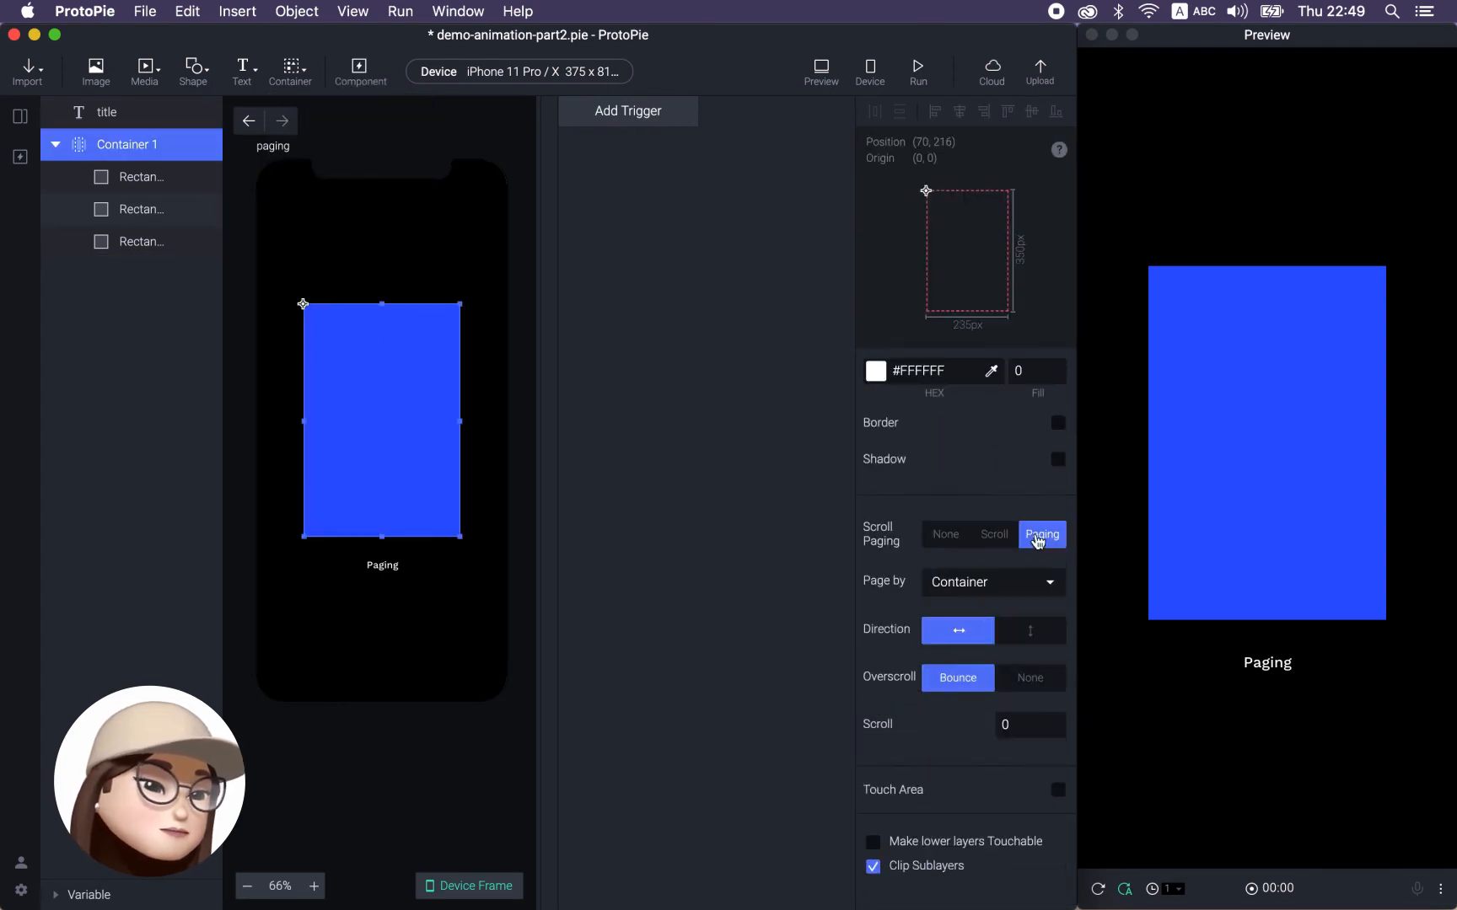
click(1028, 588)
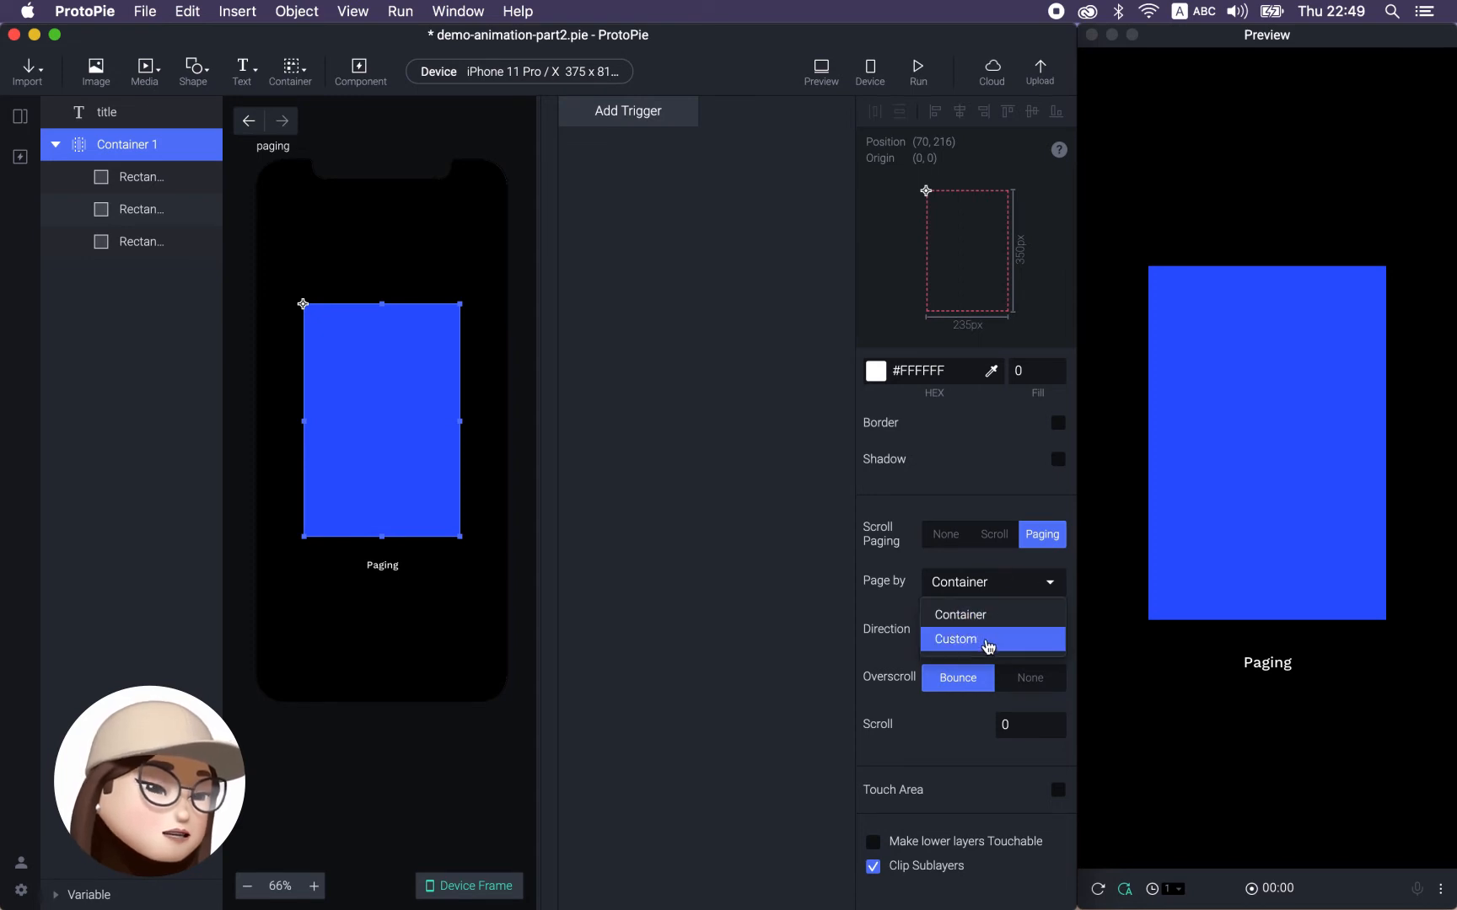
click(980, 587)
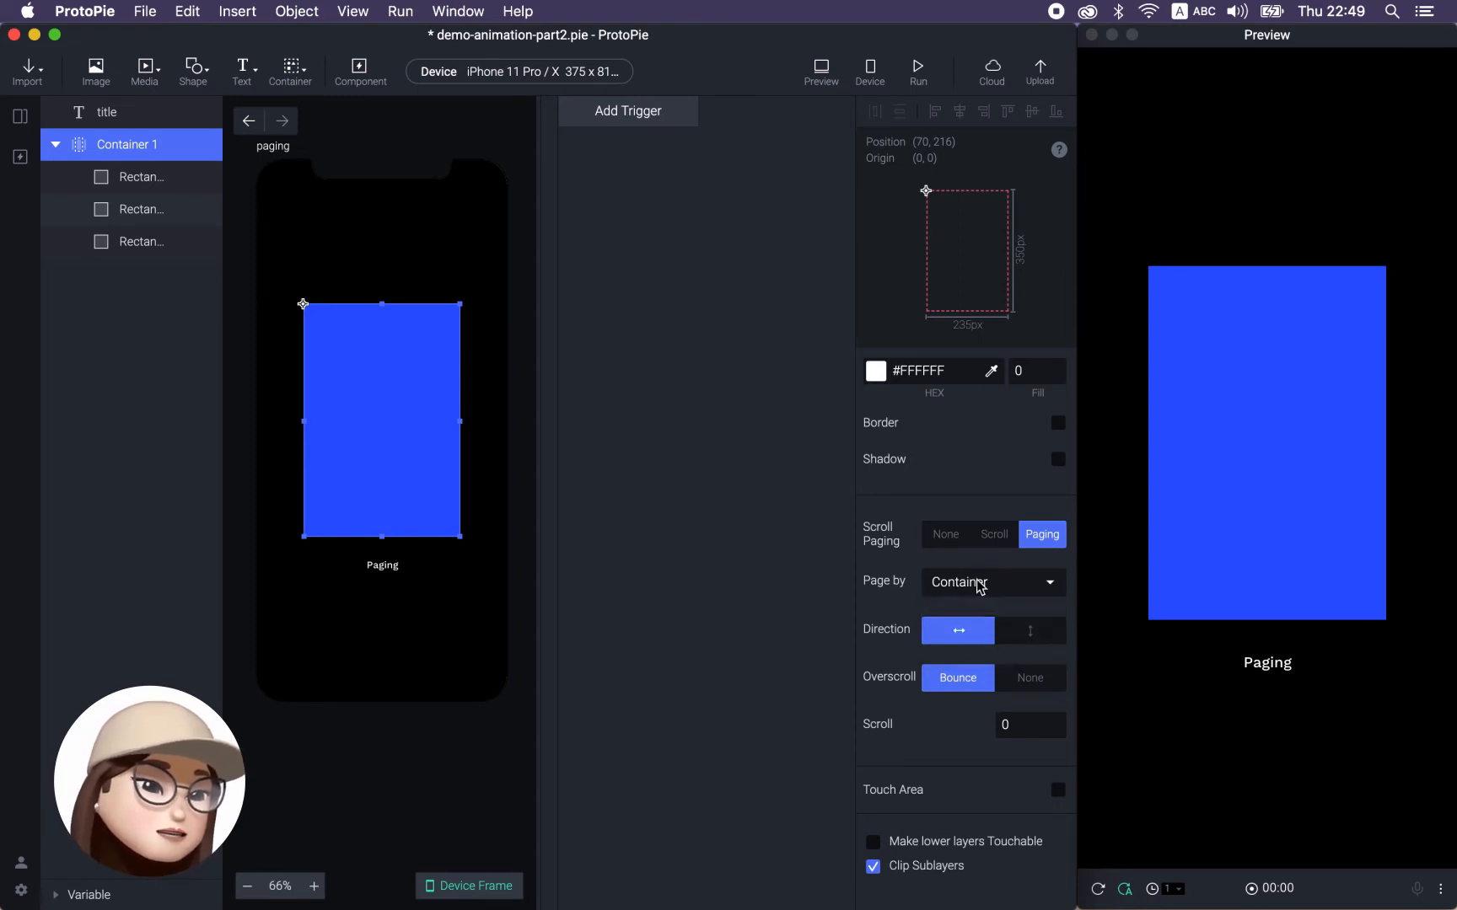
Turn off Clip Sublayers for Container 1 and page through its rectangles in the preview.
click(874, 867)
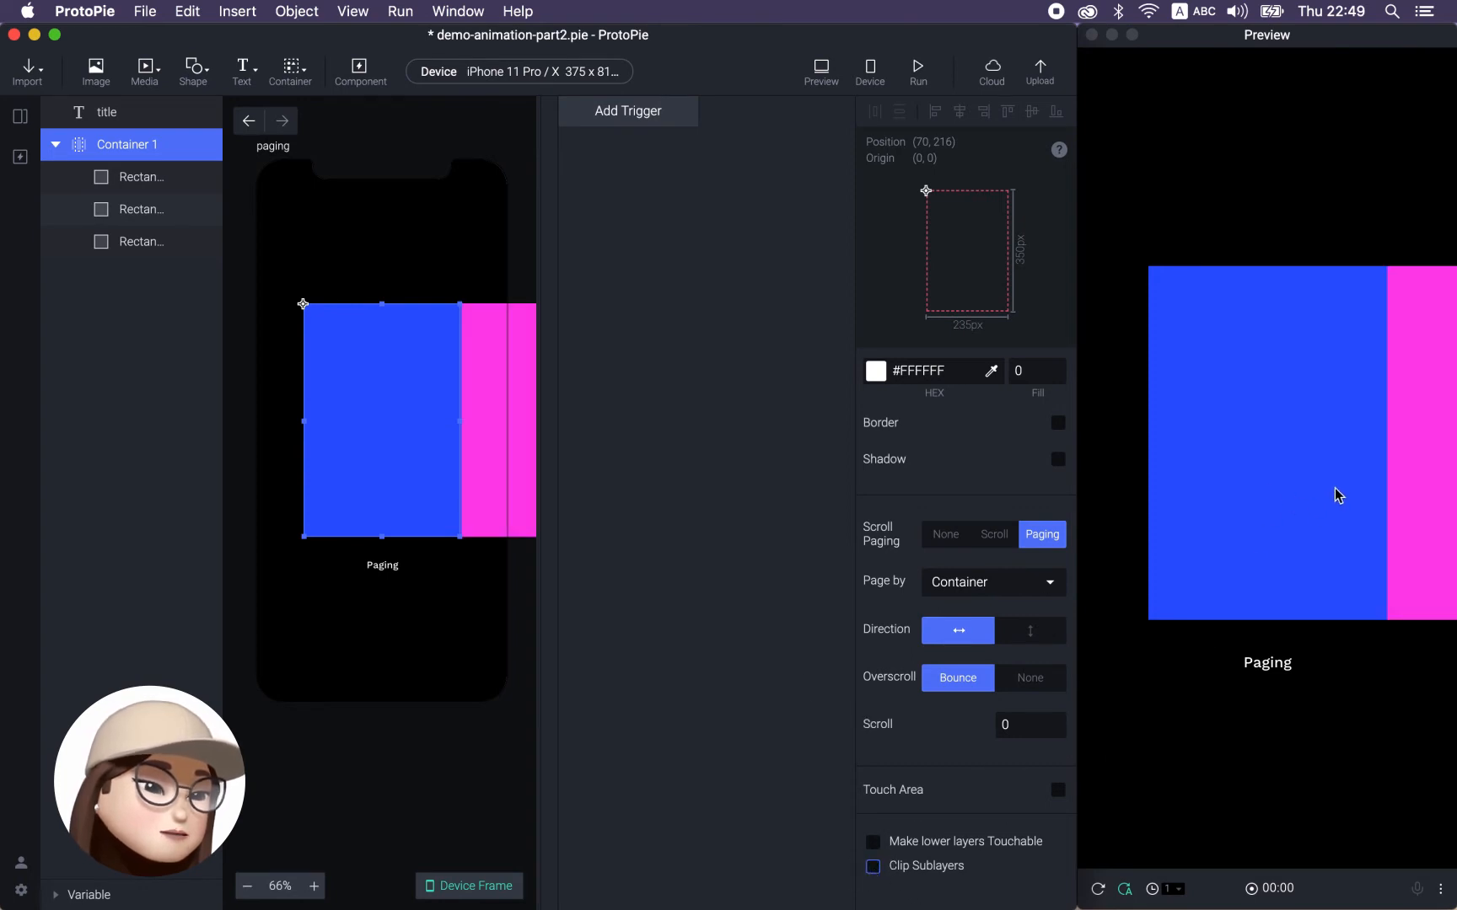
drag(1328, 506, 1168, 478)
drag(1306, 452, 1168, 439)
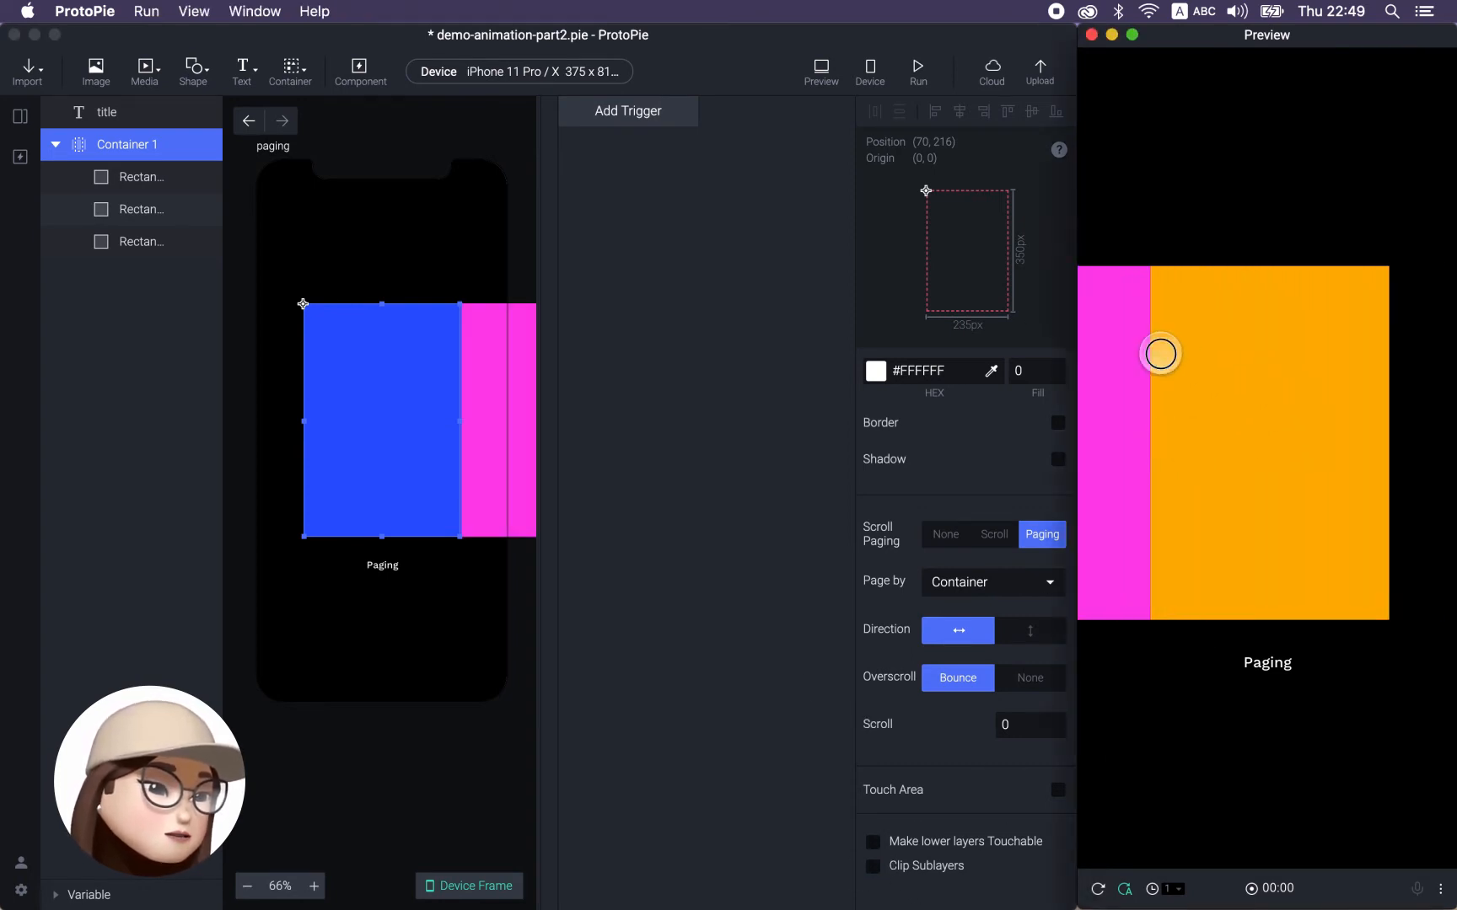
drag(1161, 355, 1392, 341)
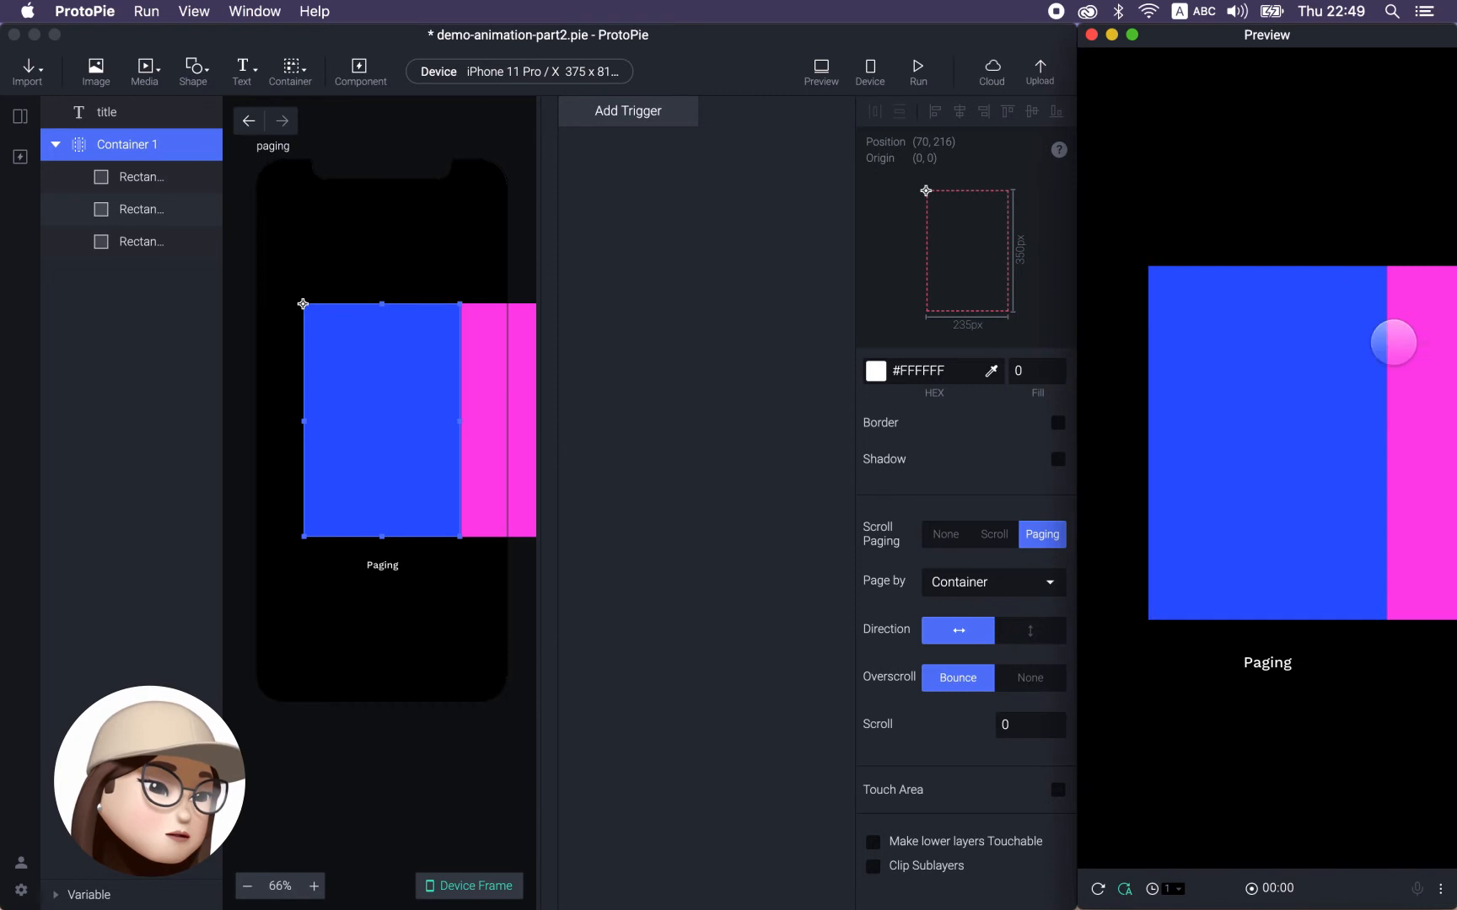
Turn Clip Sublayers back on for Container 1 and page forward and back in the preview.
click(875, 868)
click(874, 867)
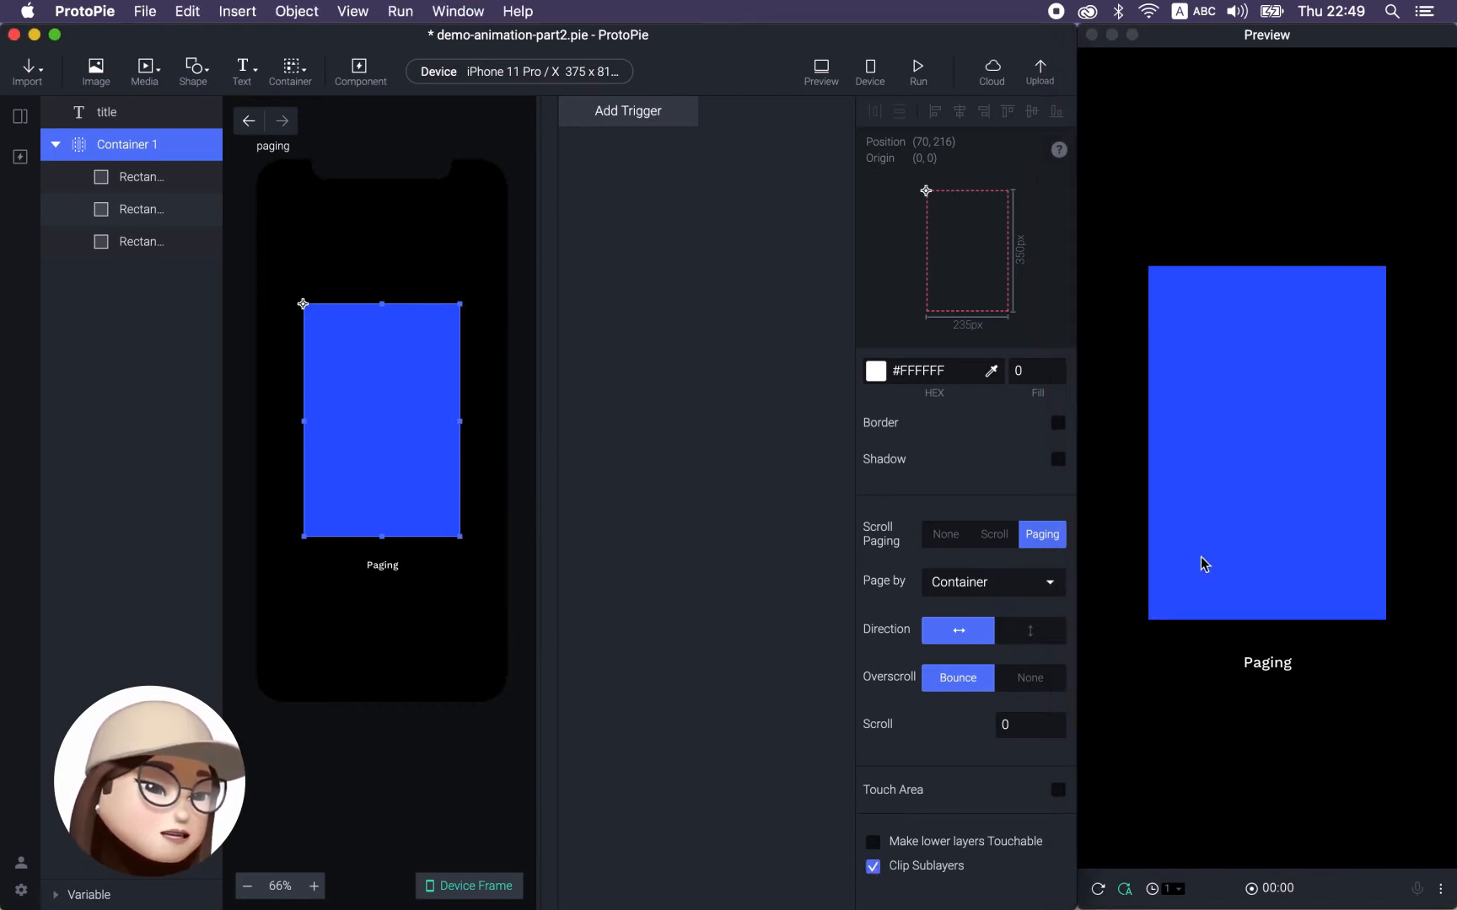
drag(1328, 495, 1203, 481)
drag(1317, 433, 1372, 417)
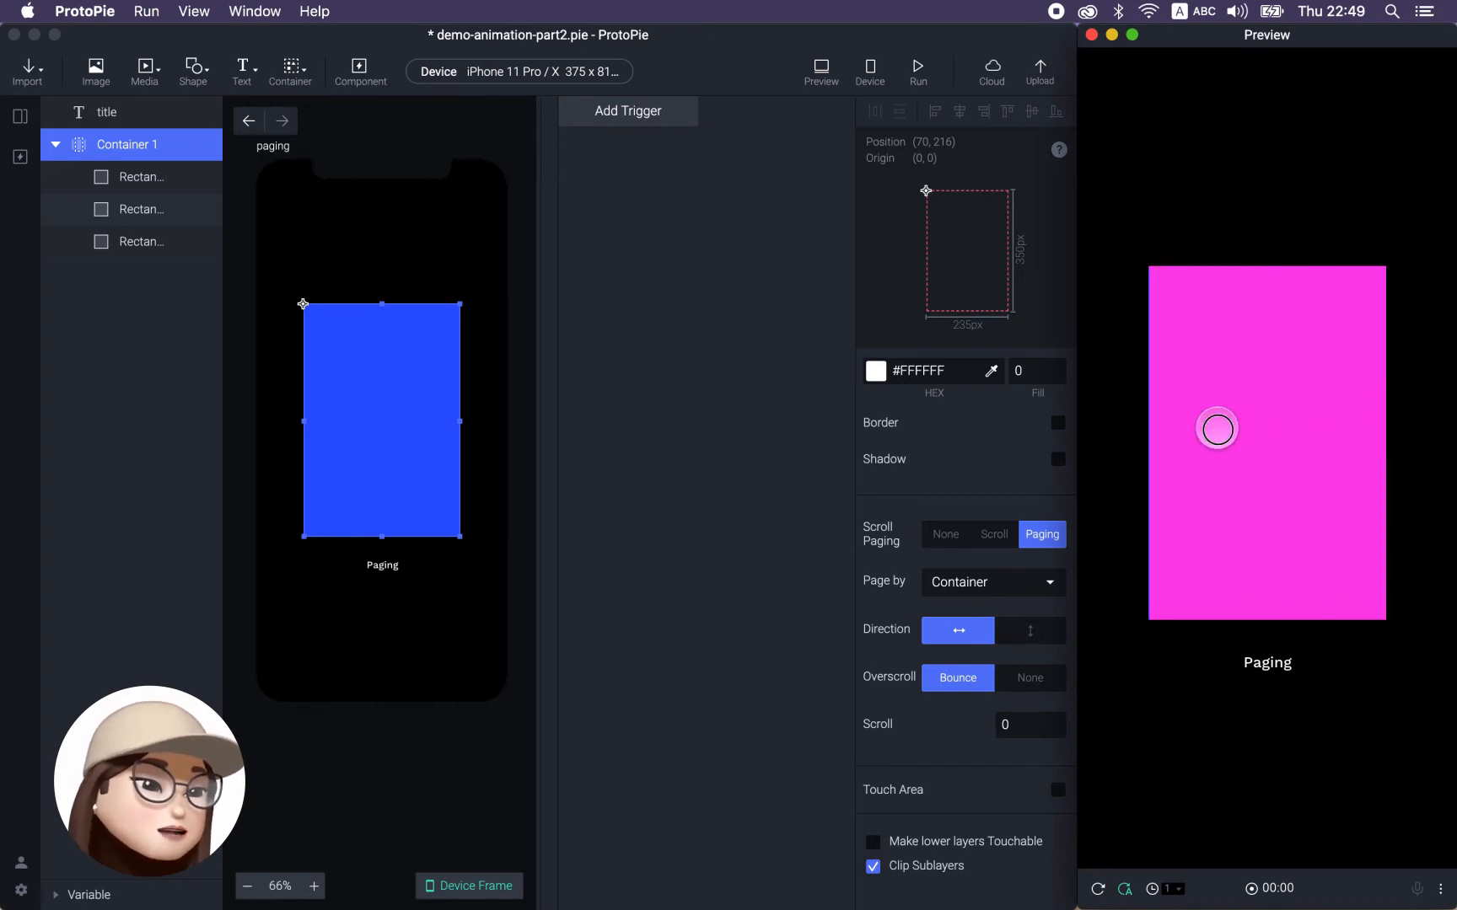
drag(1217, 426, 1361, 424)
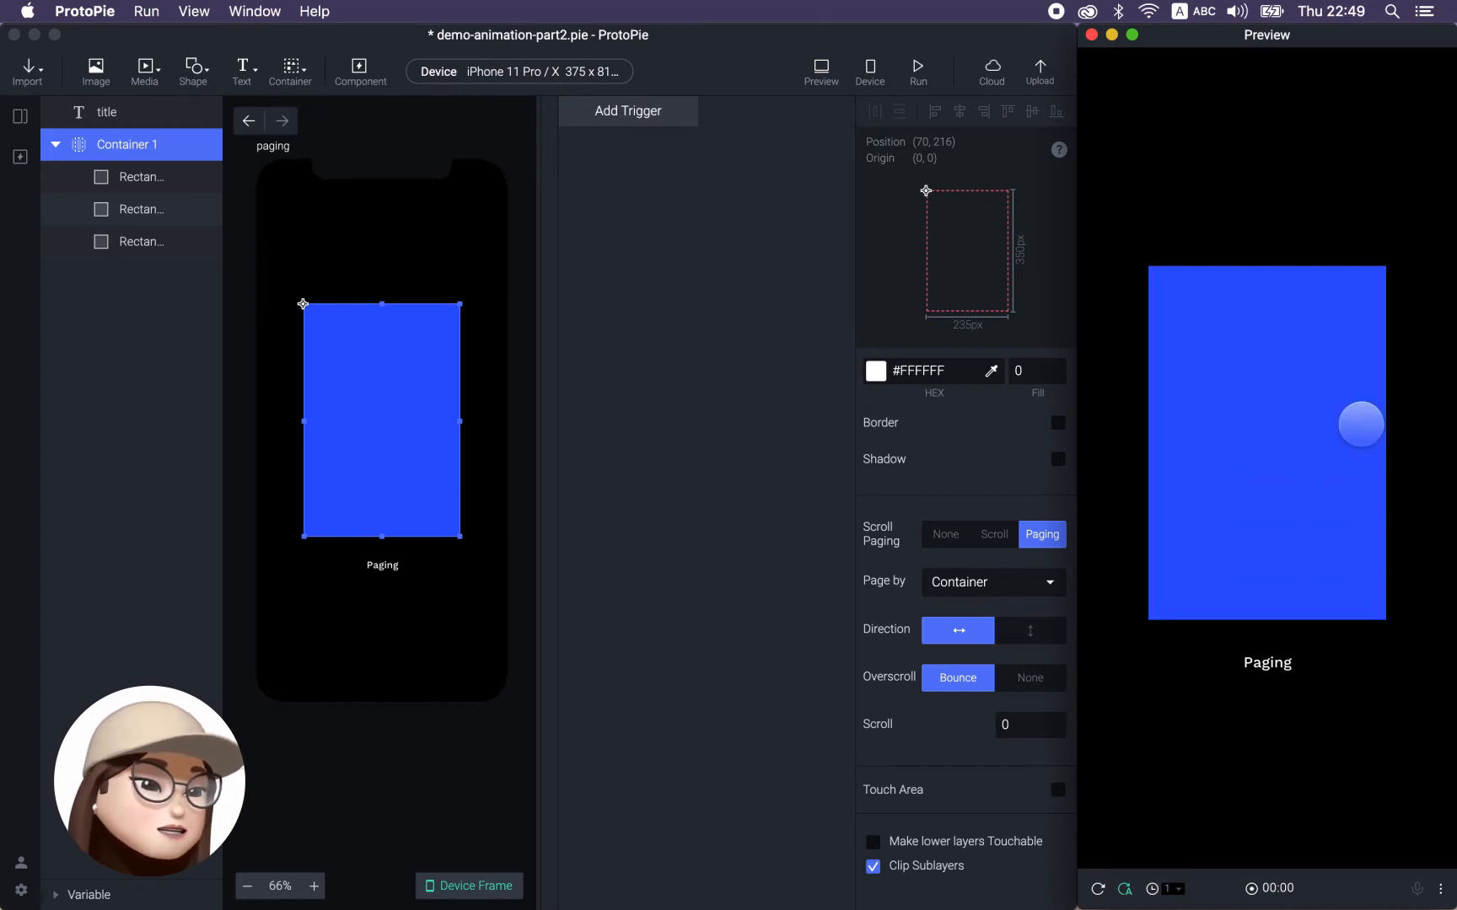
Switch Container 1 from Paging to Scroll, set the direction to horizontal, and test the scrolling in the preview.
click(996, 539)
click(995, 540)
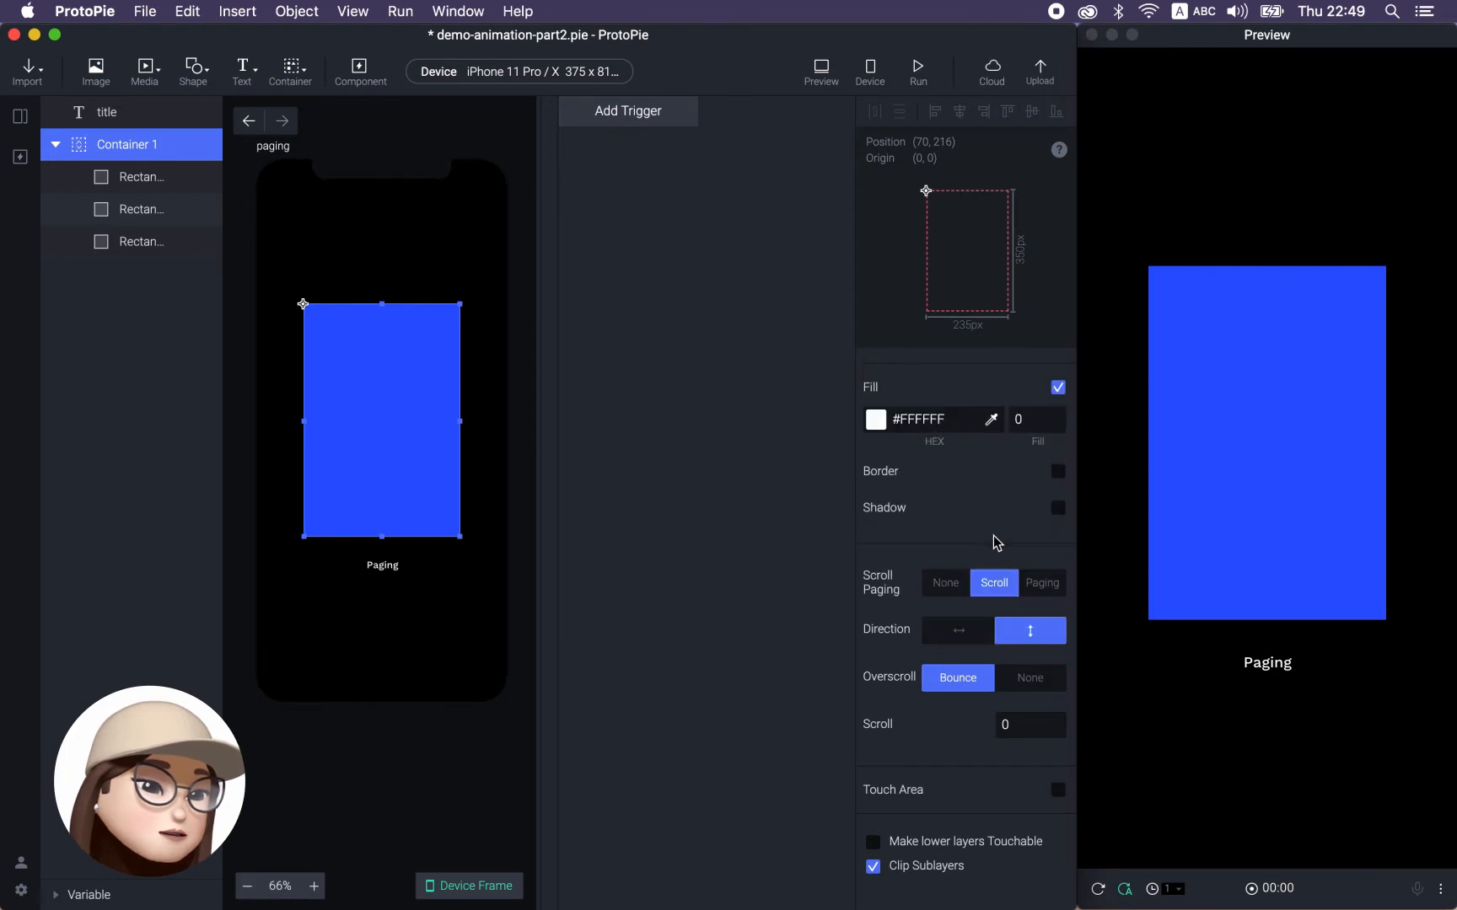
click(1305, 421)
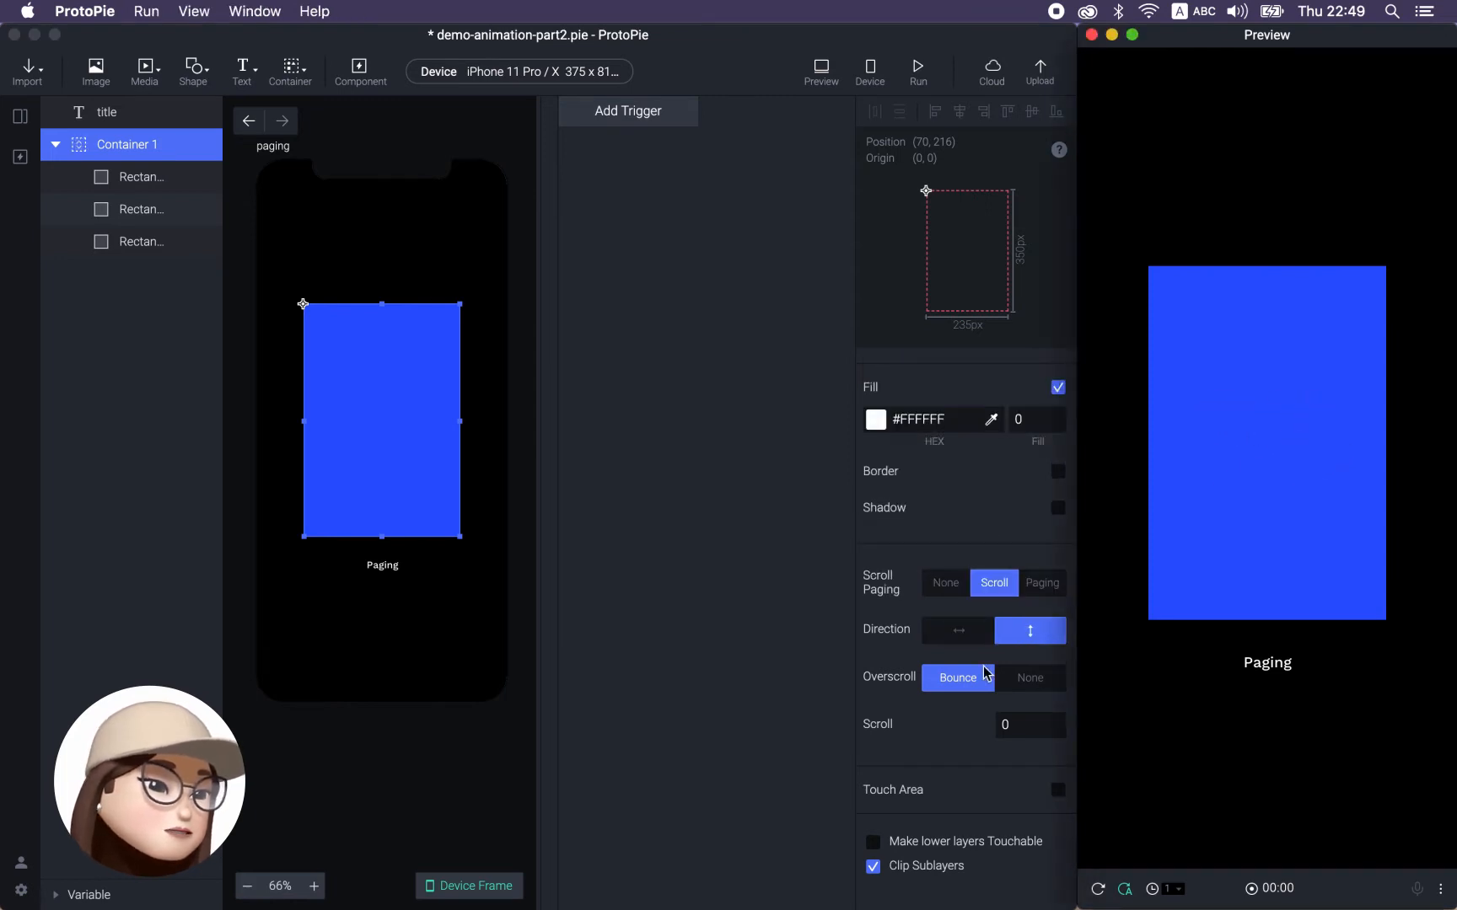
click(961, 643)
click(969, 642)
drag(1333, 466, 1195, 399)
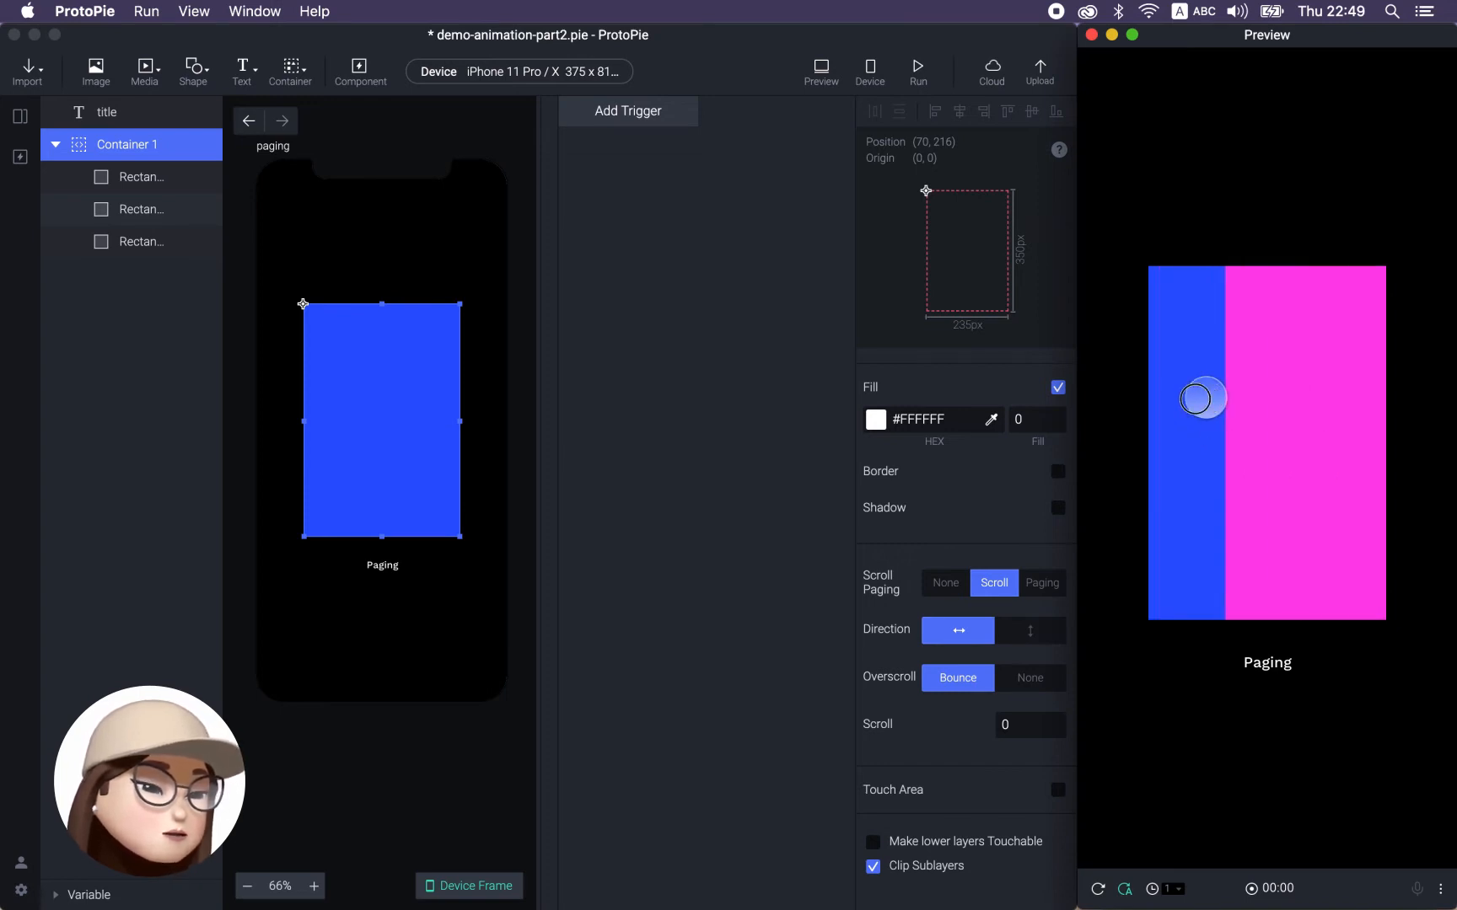
drag(1295, 403, 1236, 417)
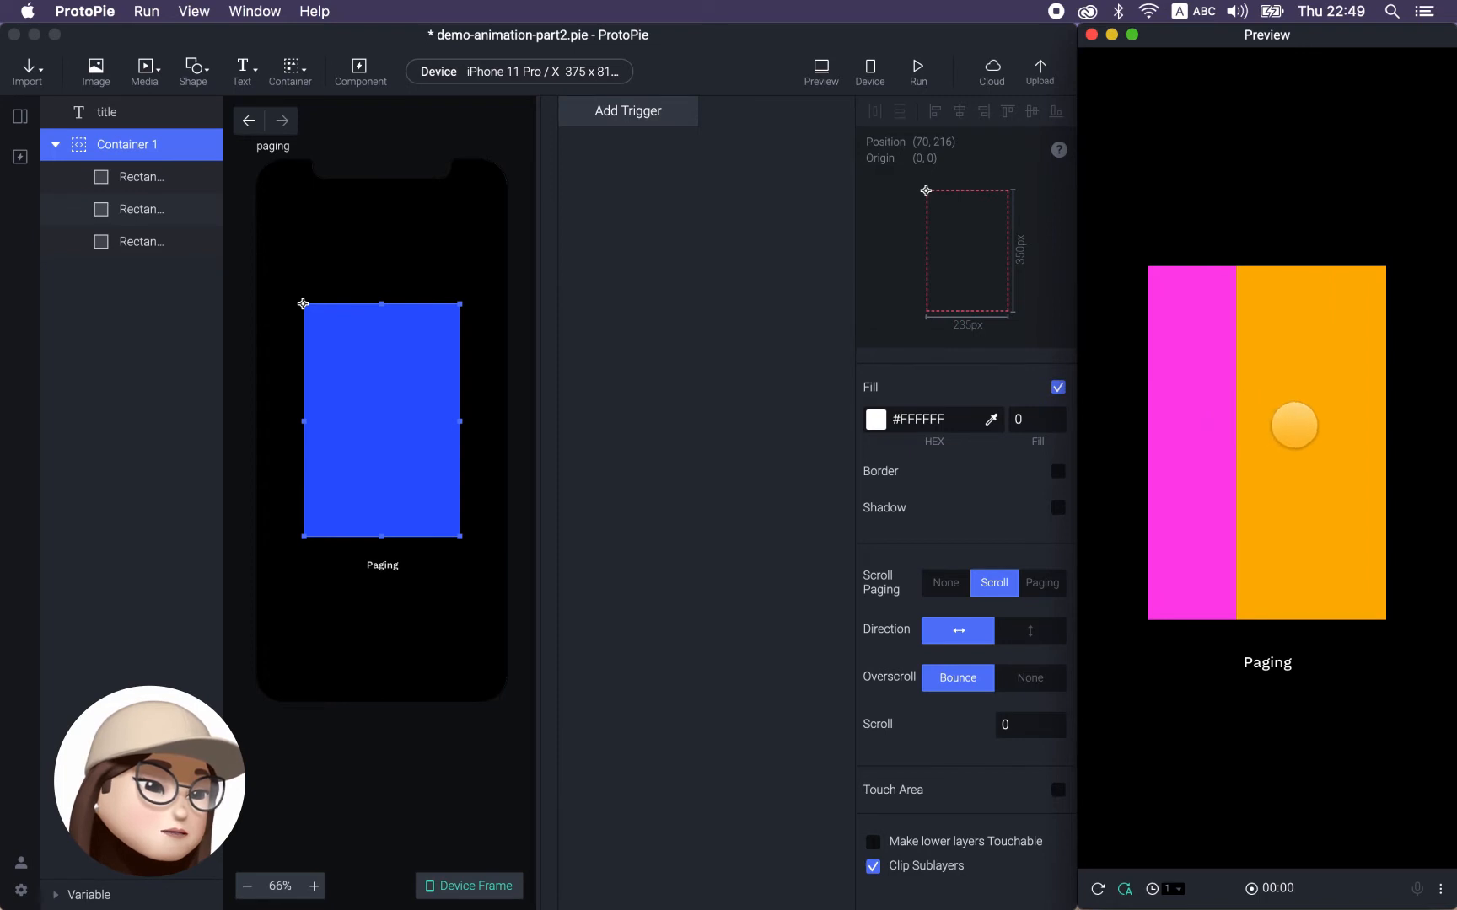
Set Container 1 back to Paging and test swiping between the pages in the preview.
click(1046, 585)
click(1045, 583)
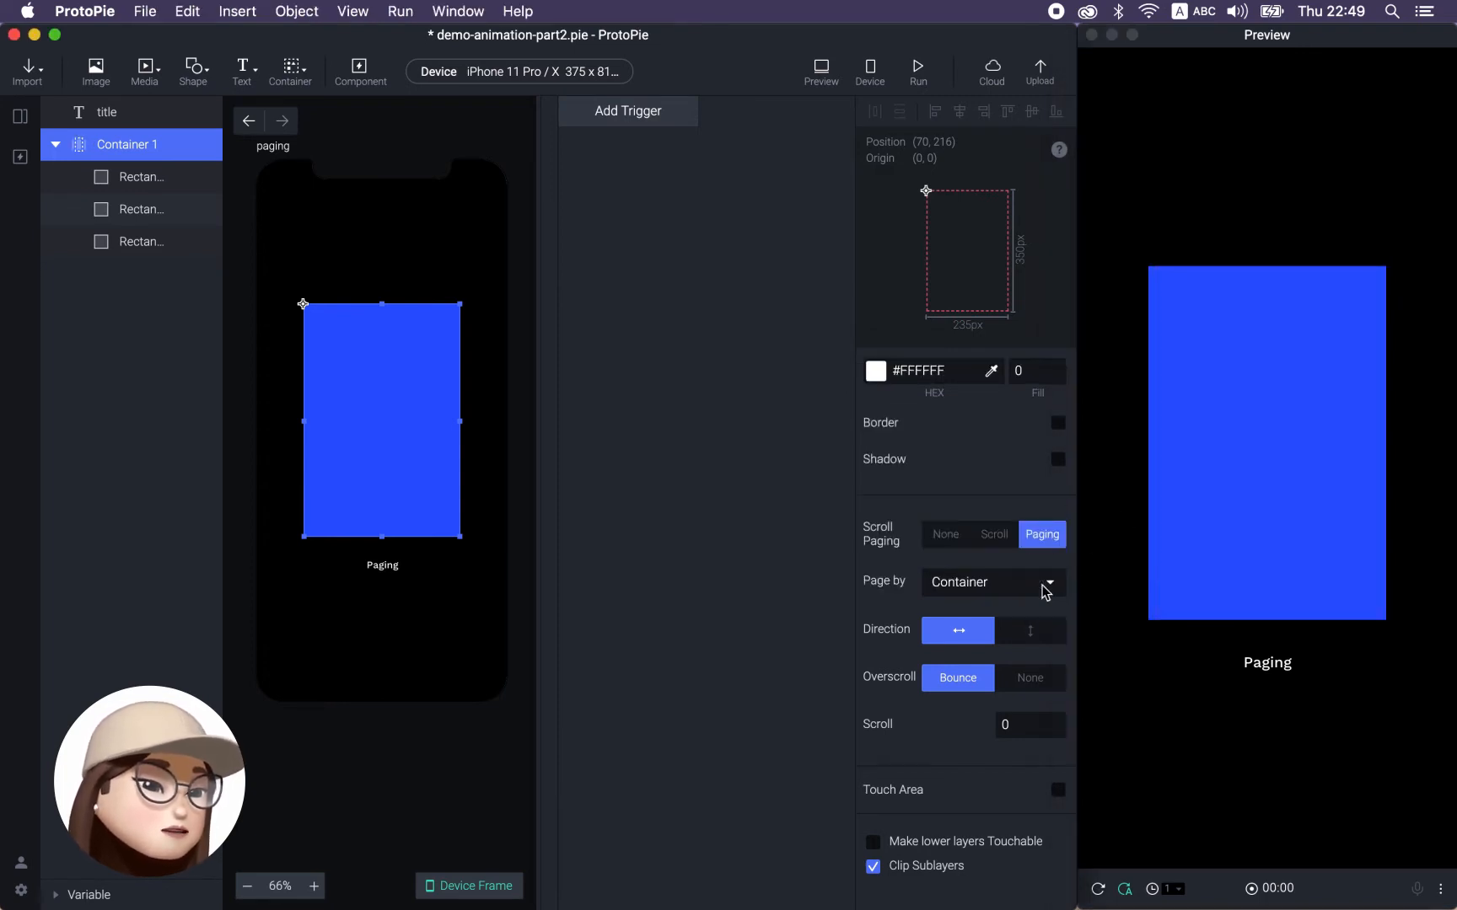
drag(1281, 563, 1213, 553)
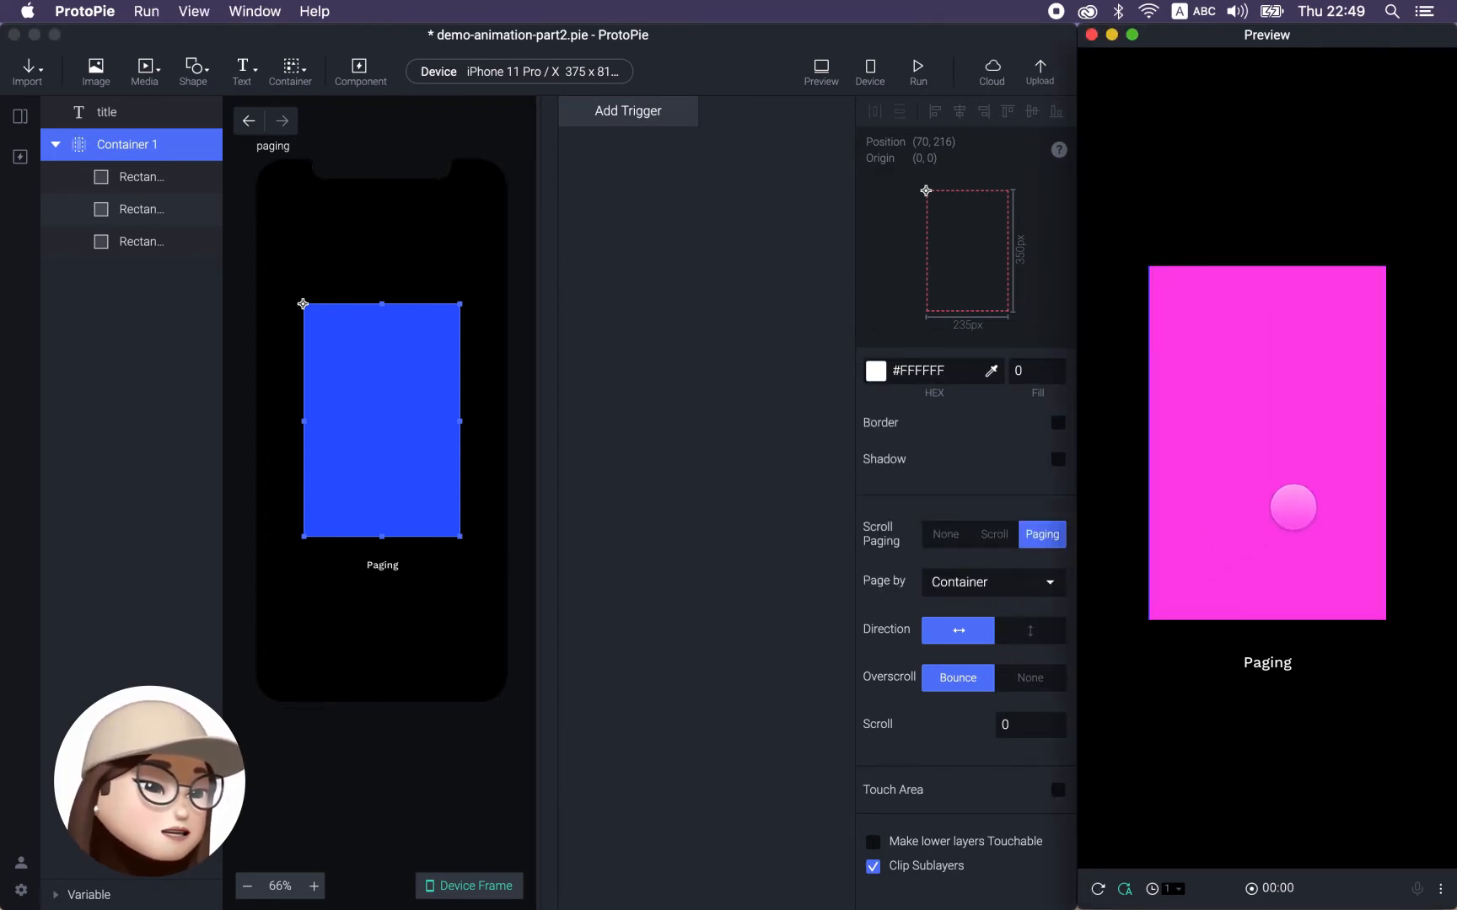
mouse_move(1301, 458)
mouse_down()
mouse_move(1280, 461)
mouse_move(1324, 458)
mouse_up()
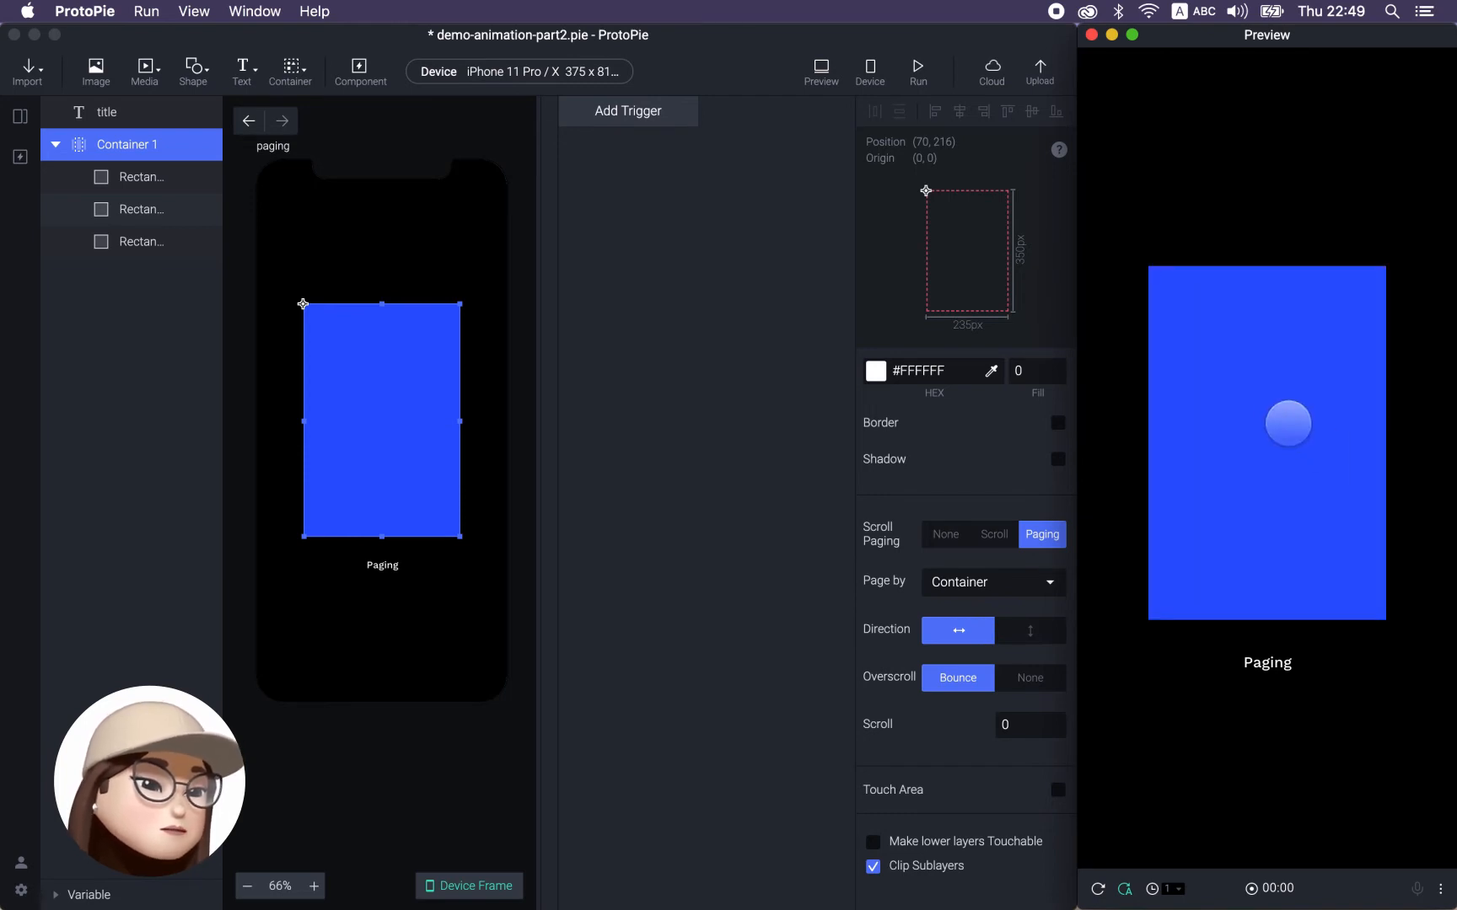
drag(1332, 413, 1239, 414)
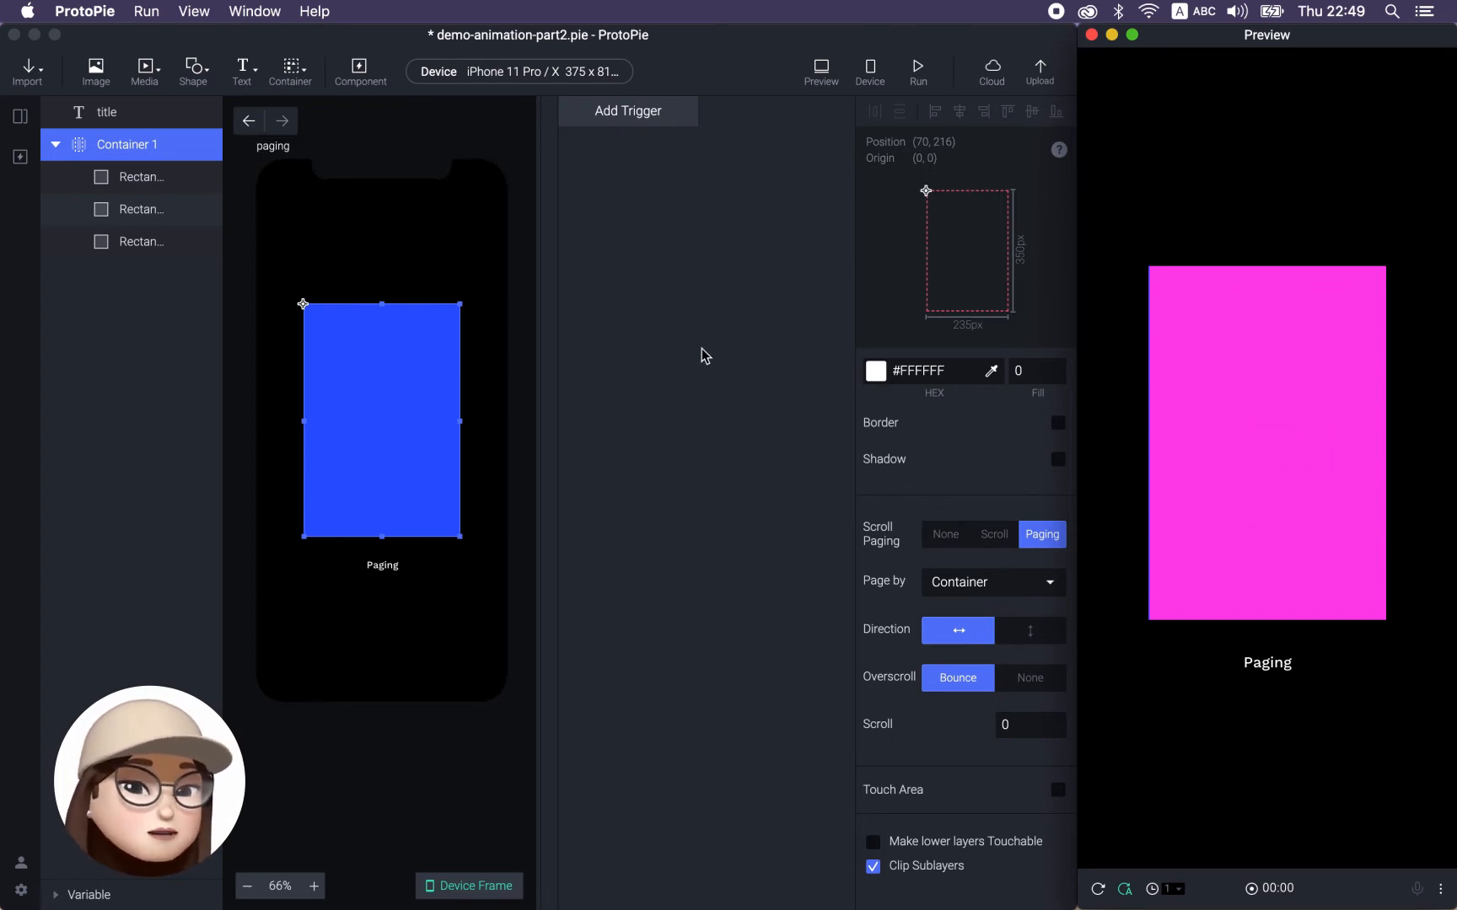
Collapse Container 1, open the animation scene and select its title and Rectangle 1.
click(50, 142)
click(50, 142)
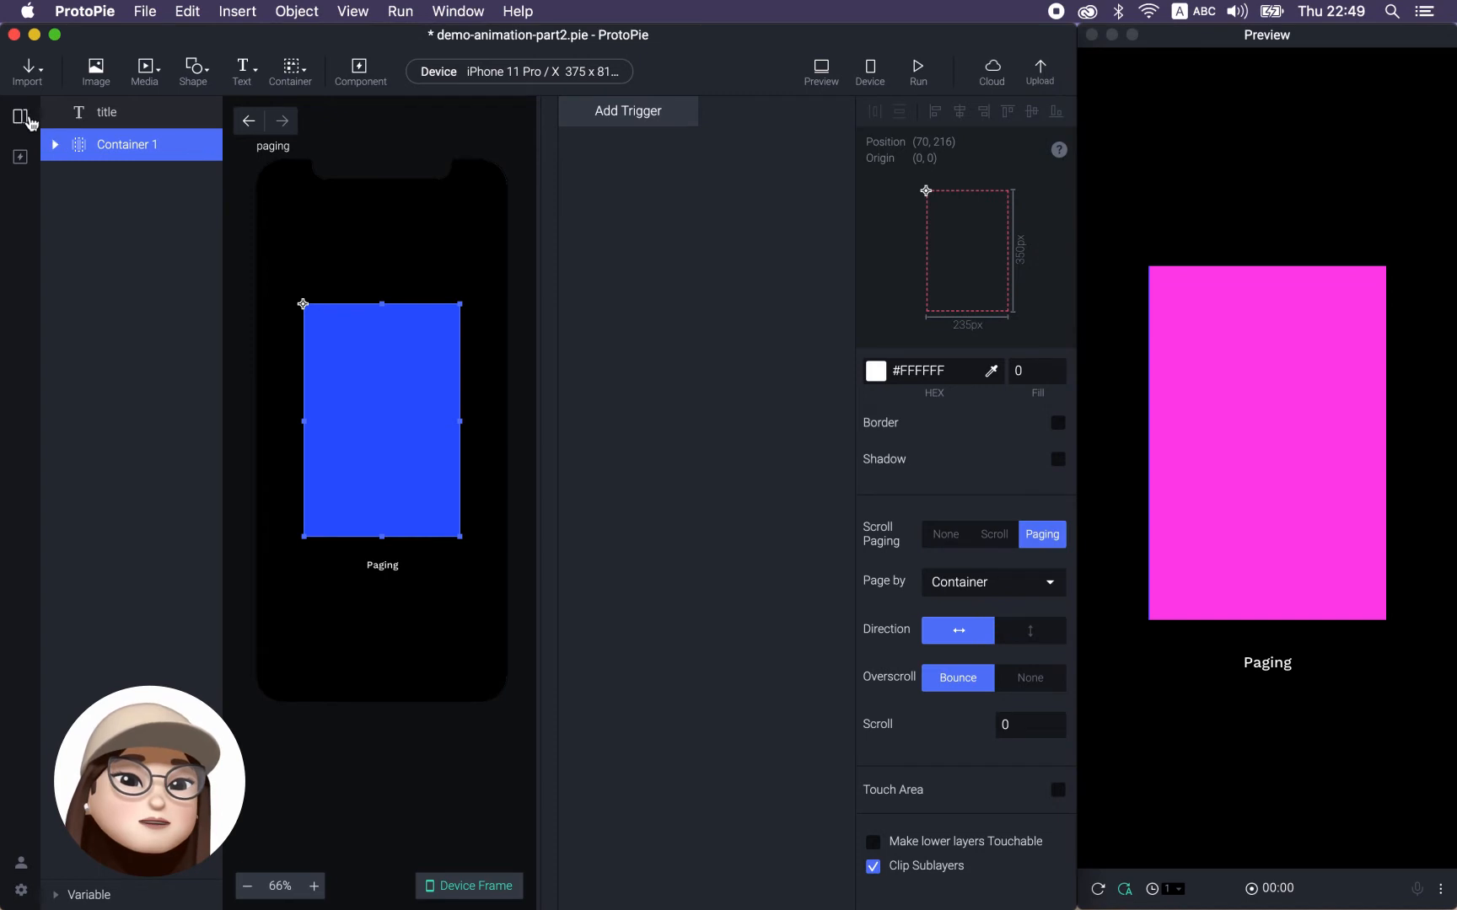
click(23, 118)
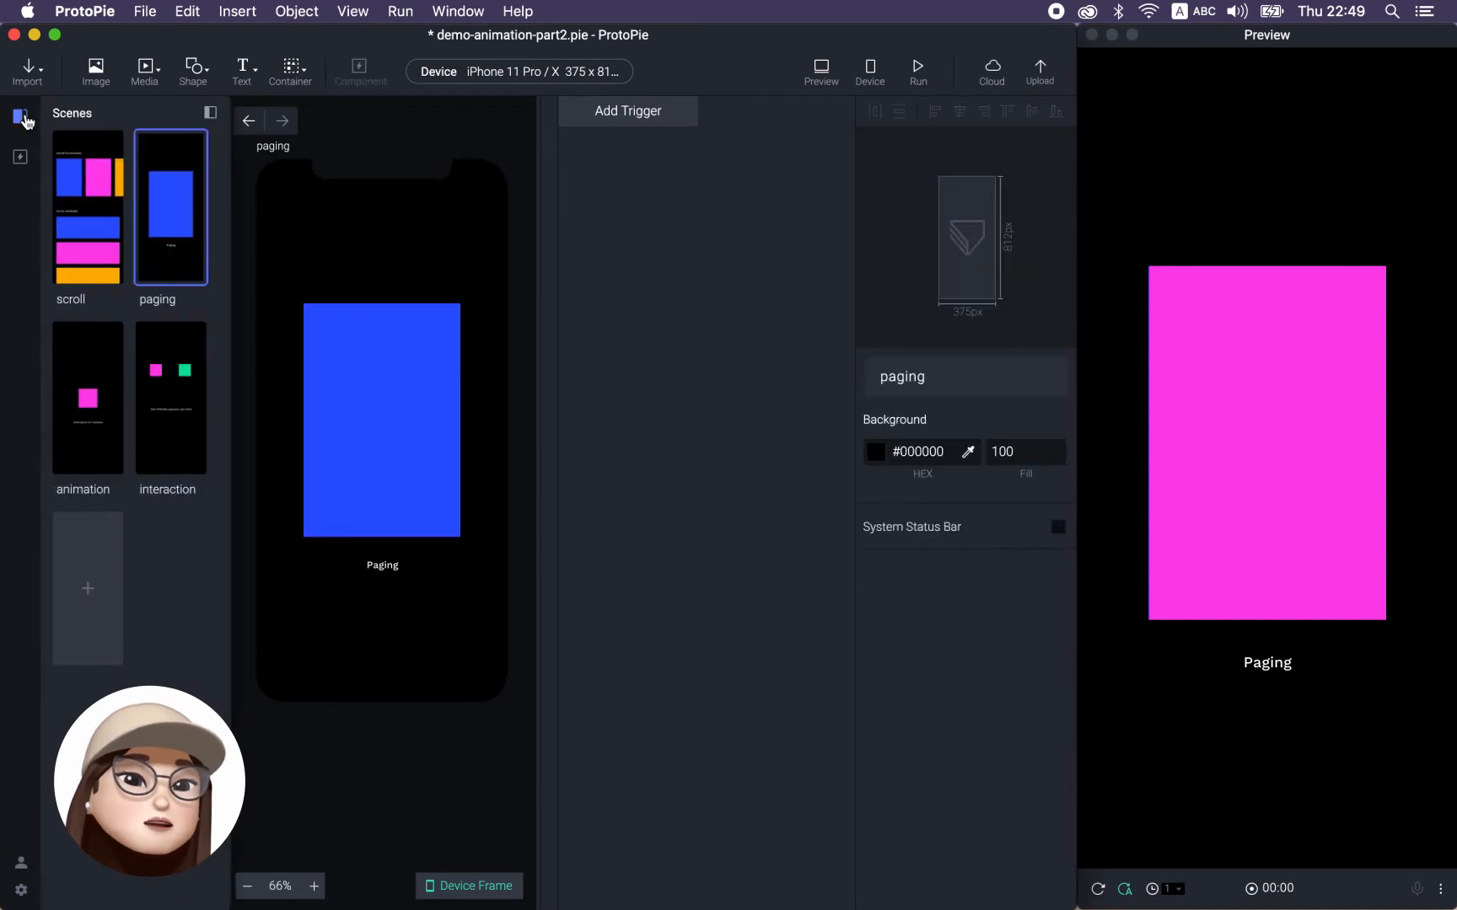
double_click(103, 397)
click(383, 442)
scroll(384, 448, up, 2)
scroll(384, 449, up, 1)
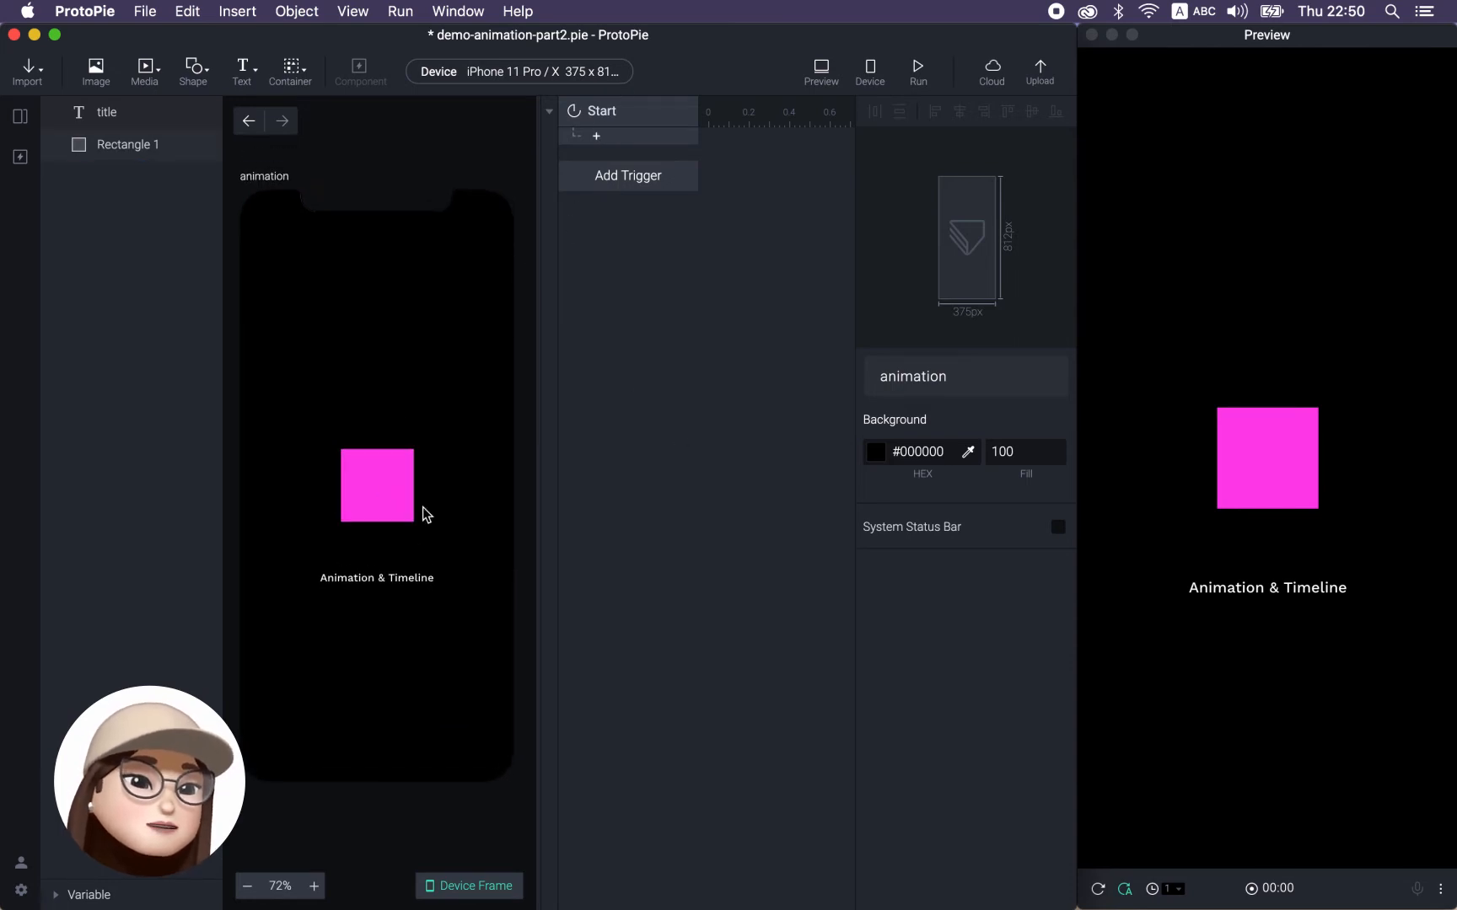
drag(456, 394, 296, 664)
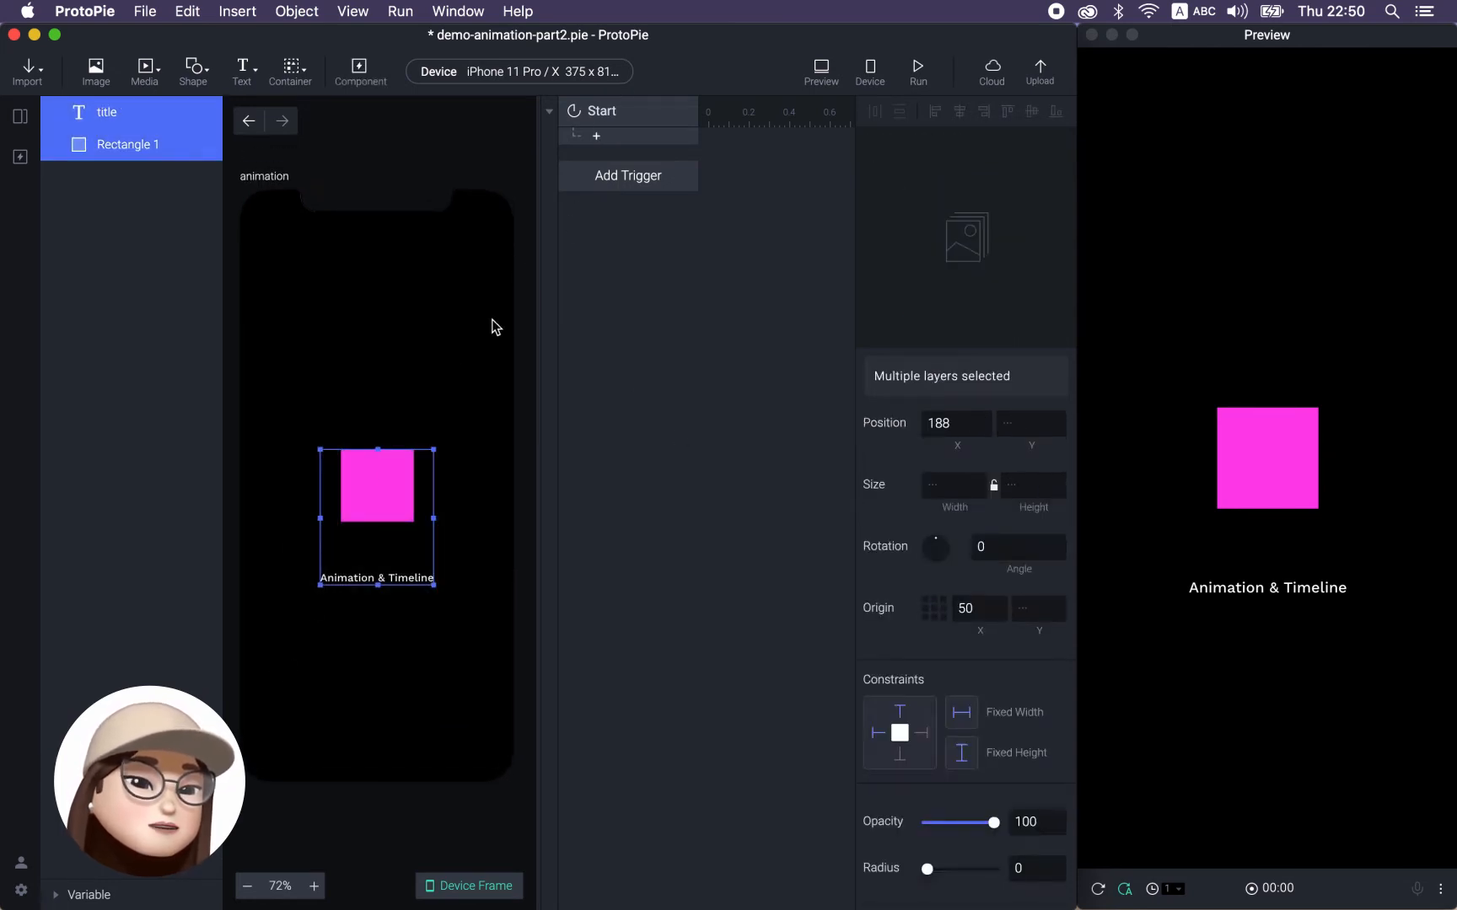
Add a Rotate response to the Start trigger, assign it to Rectangle 1, and set Rotate By to 90.
click(621, 114)
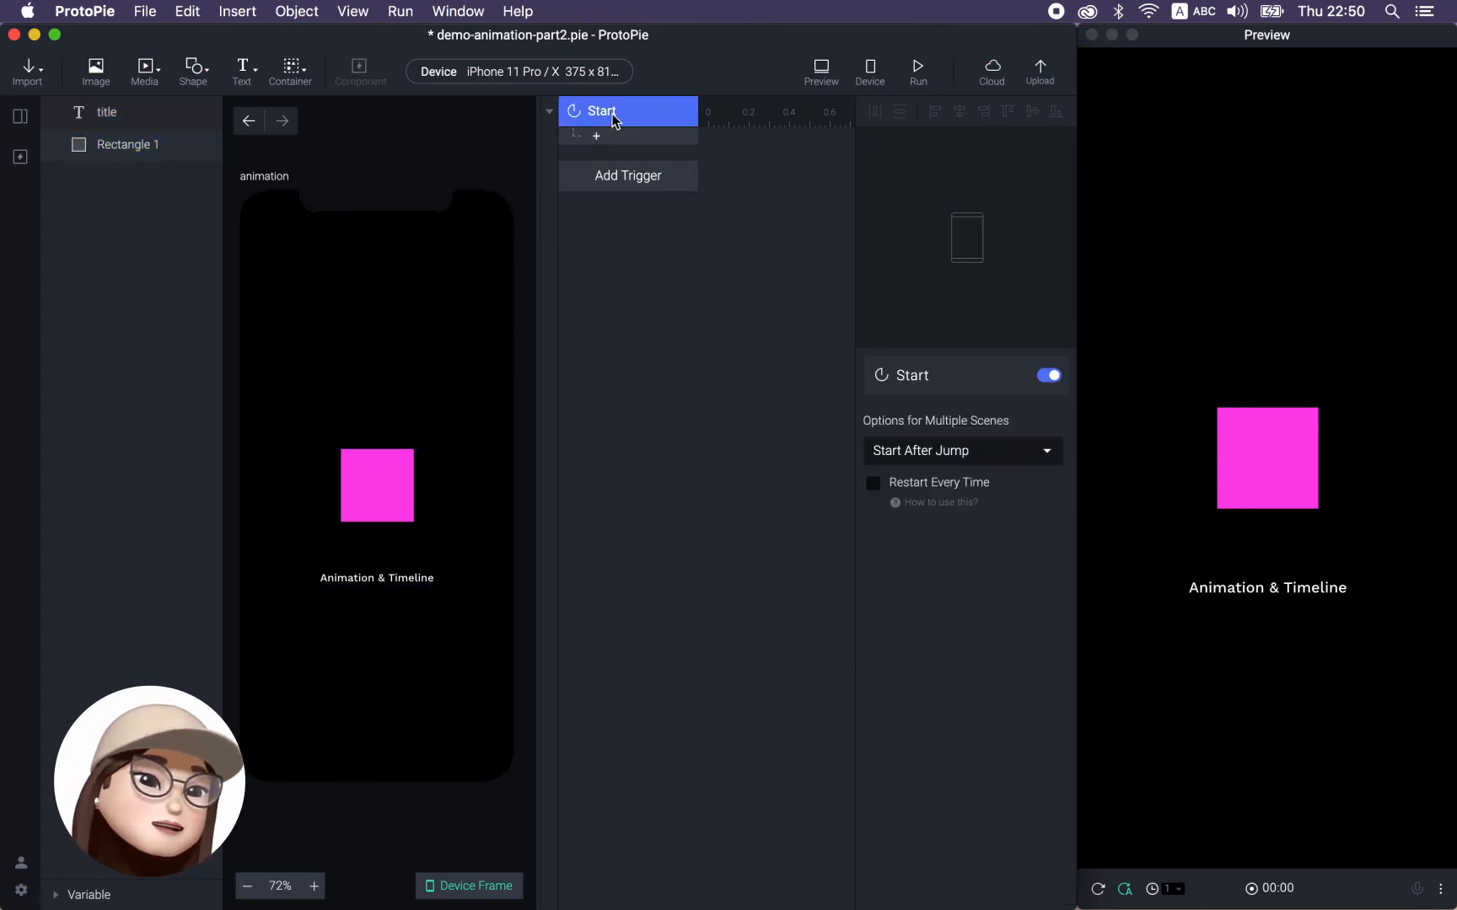
click(597, 139)
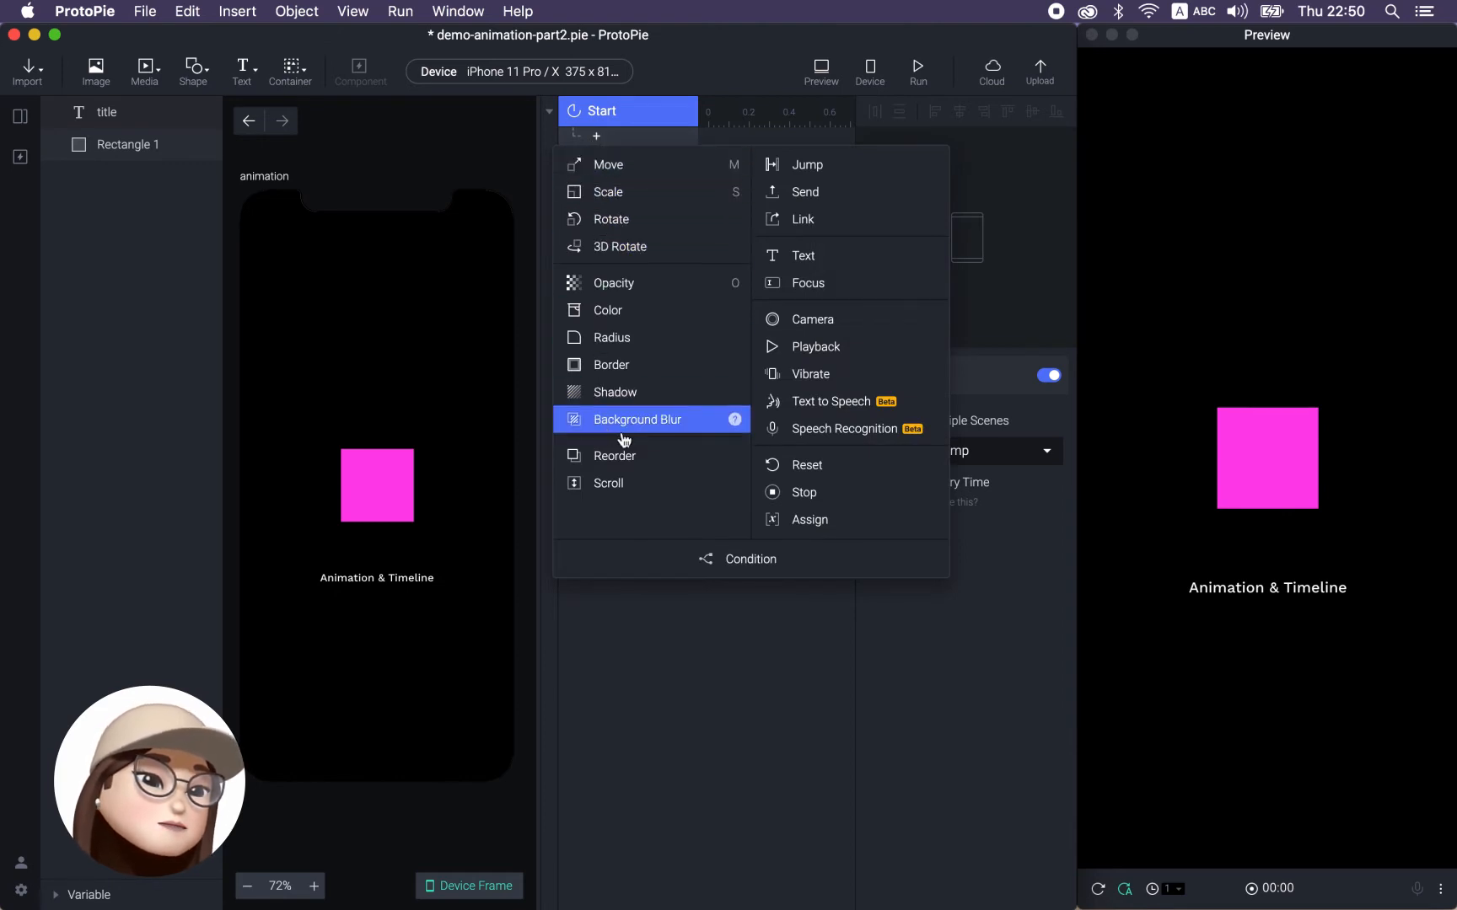
click(624, 221)
click(901, 413)
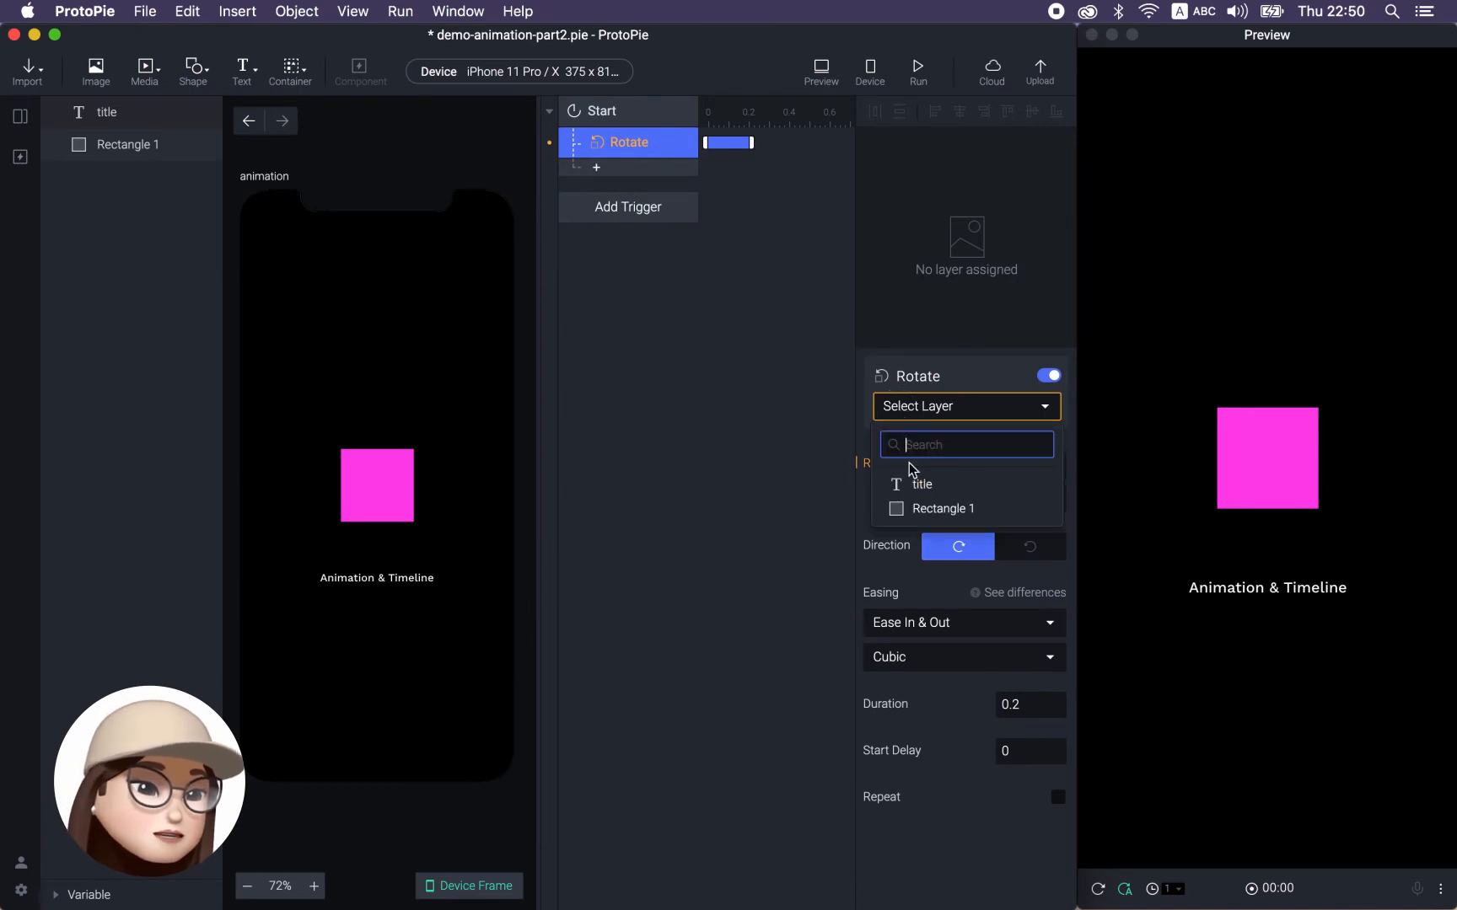
click(906, 507)
click(1014, 498)
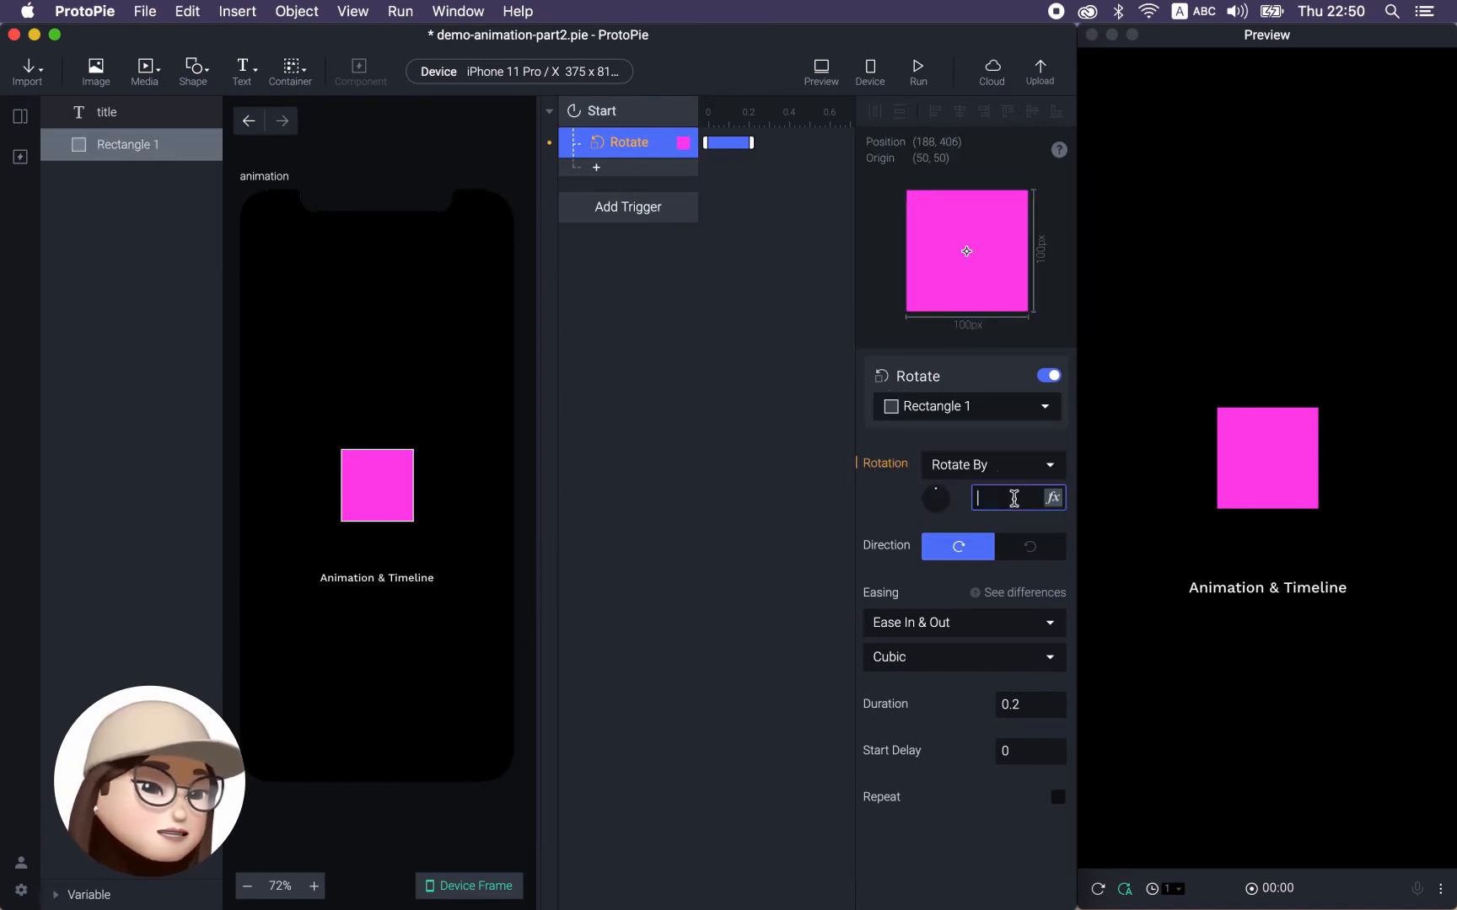
key(Return)
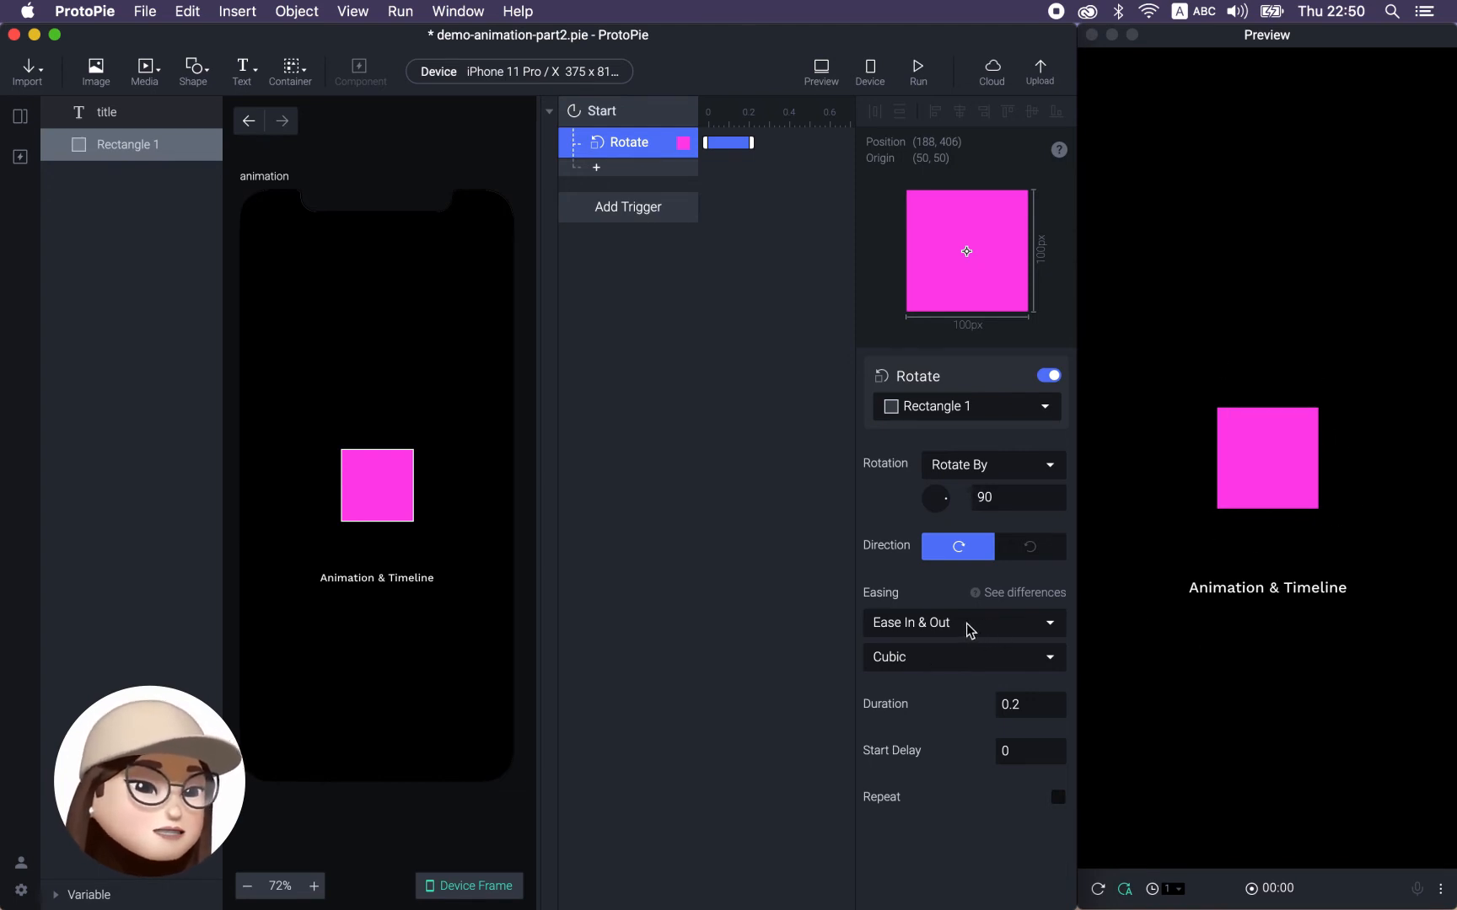
Set the Rotate response's duration to 1 and its start delay to 1.
click(1029, 700)
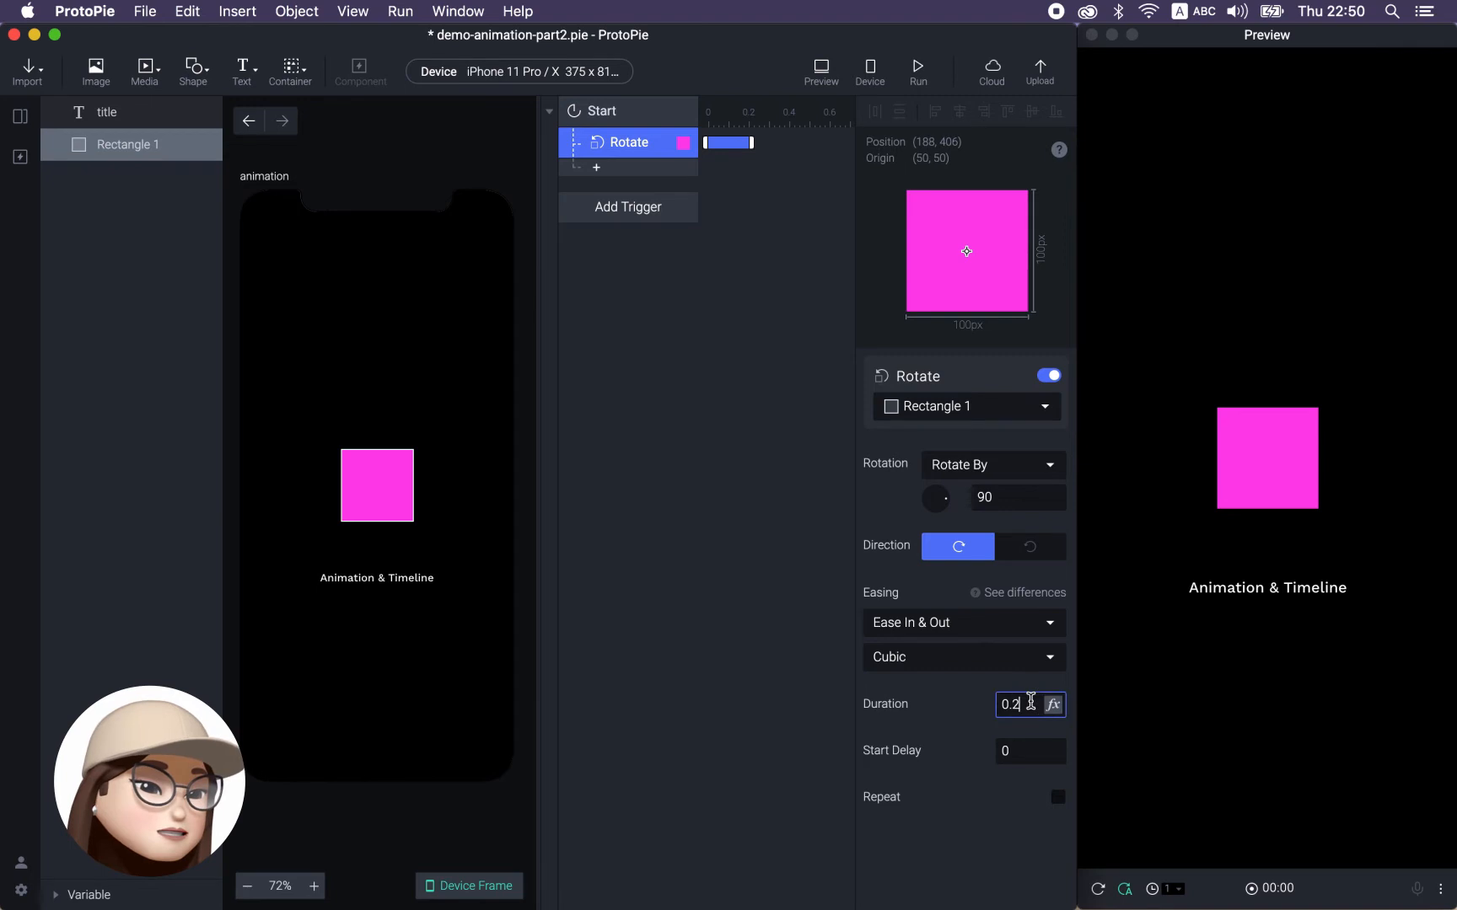
drag(1016, 703, 961, 716)
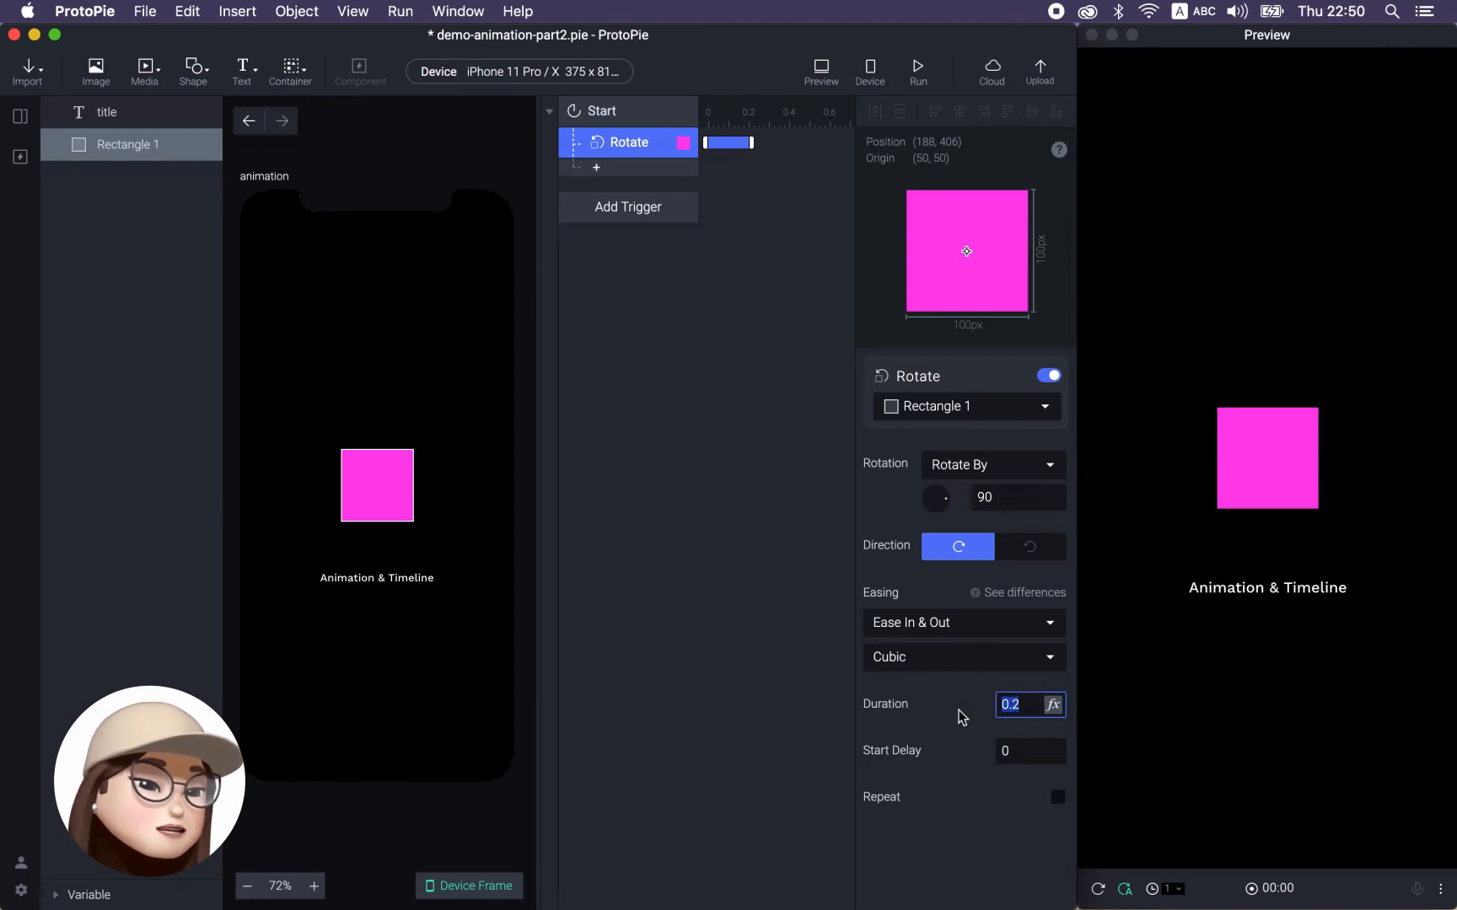
key(Return)
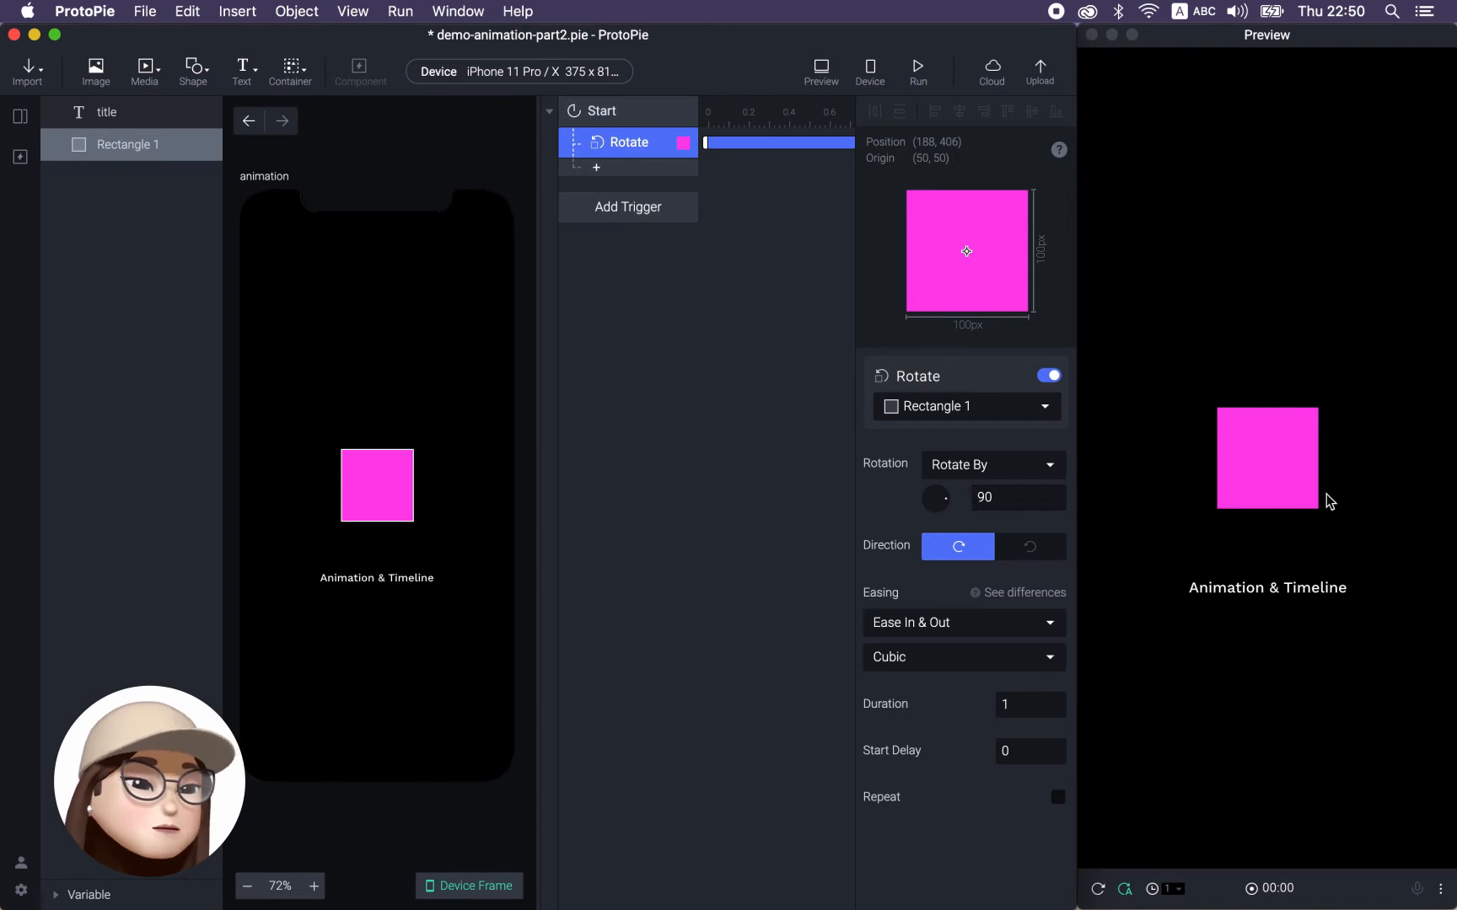
click(1039, 751)
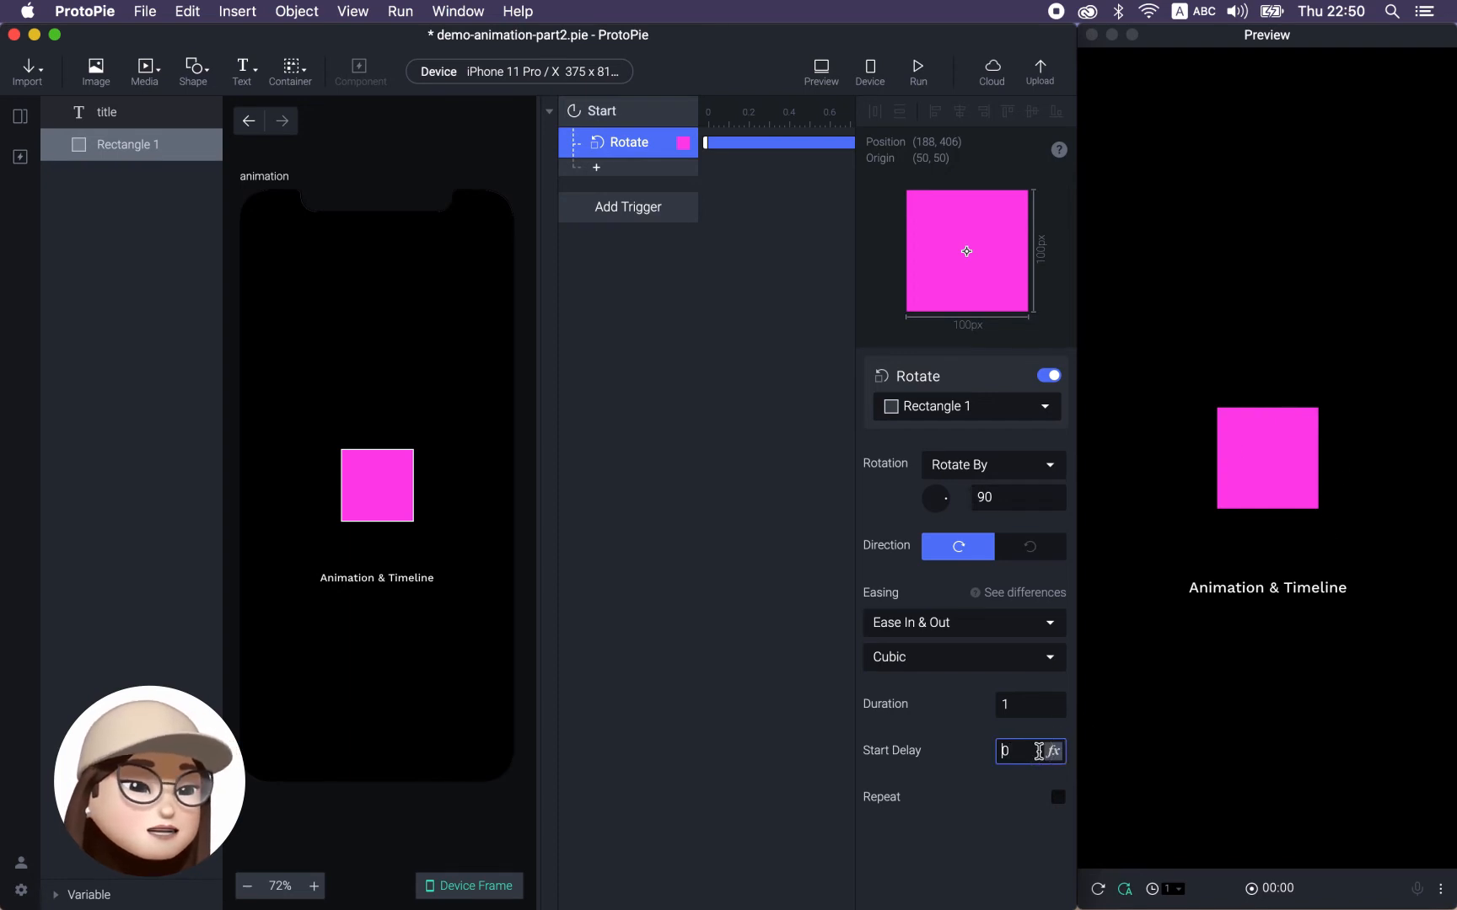
text(1)
key(Return)
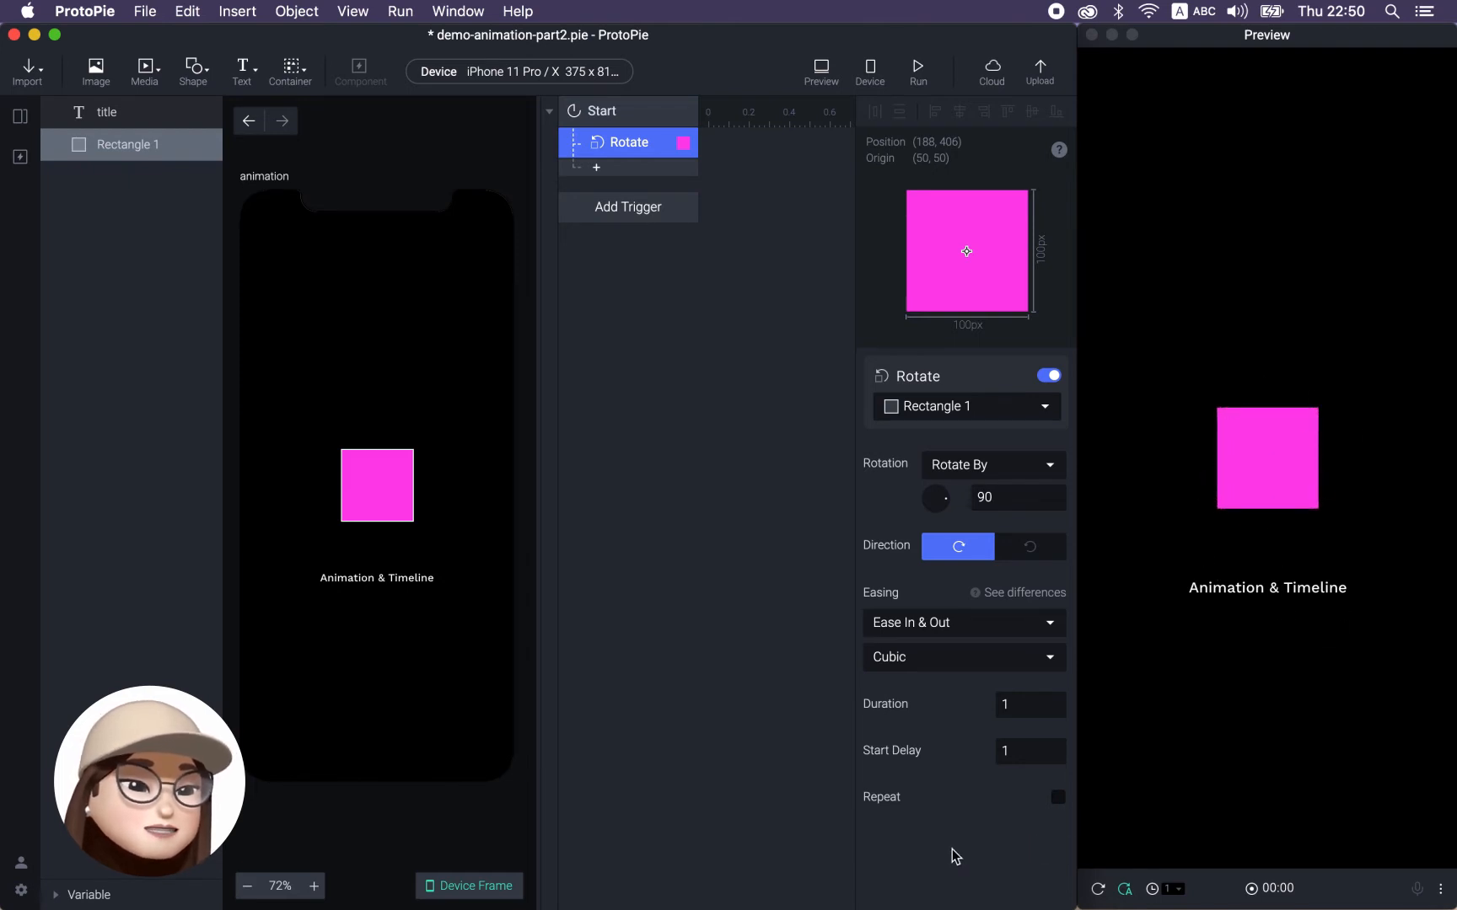
Enable Repeat on the Rotate response with a count of 2.
click(1058, 796)
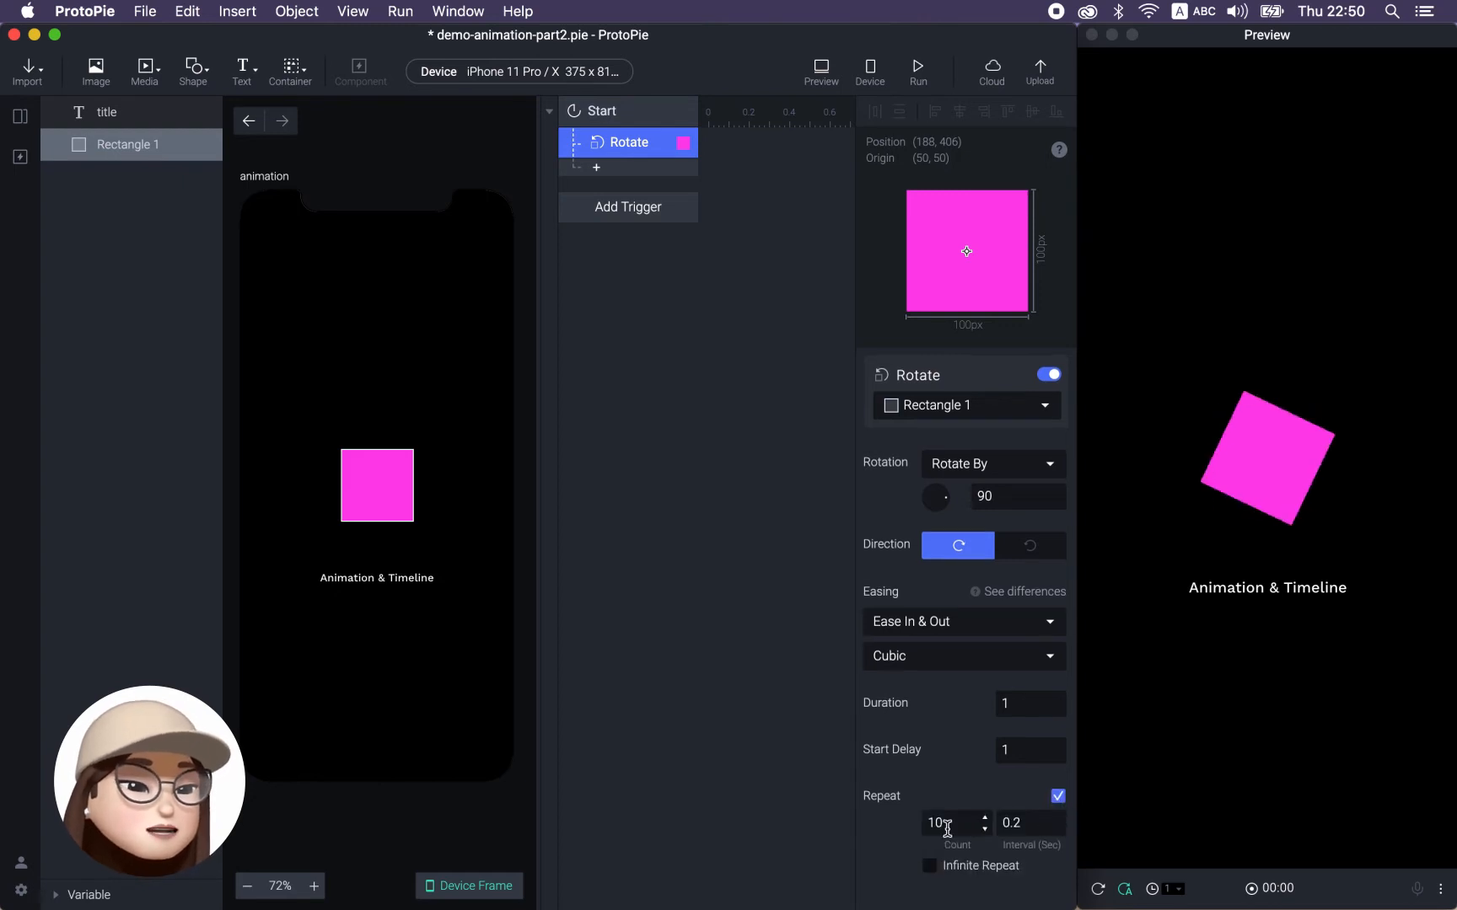
drag(951, 824, 877, 826)
text(2)
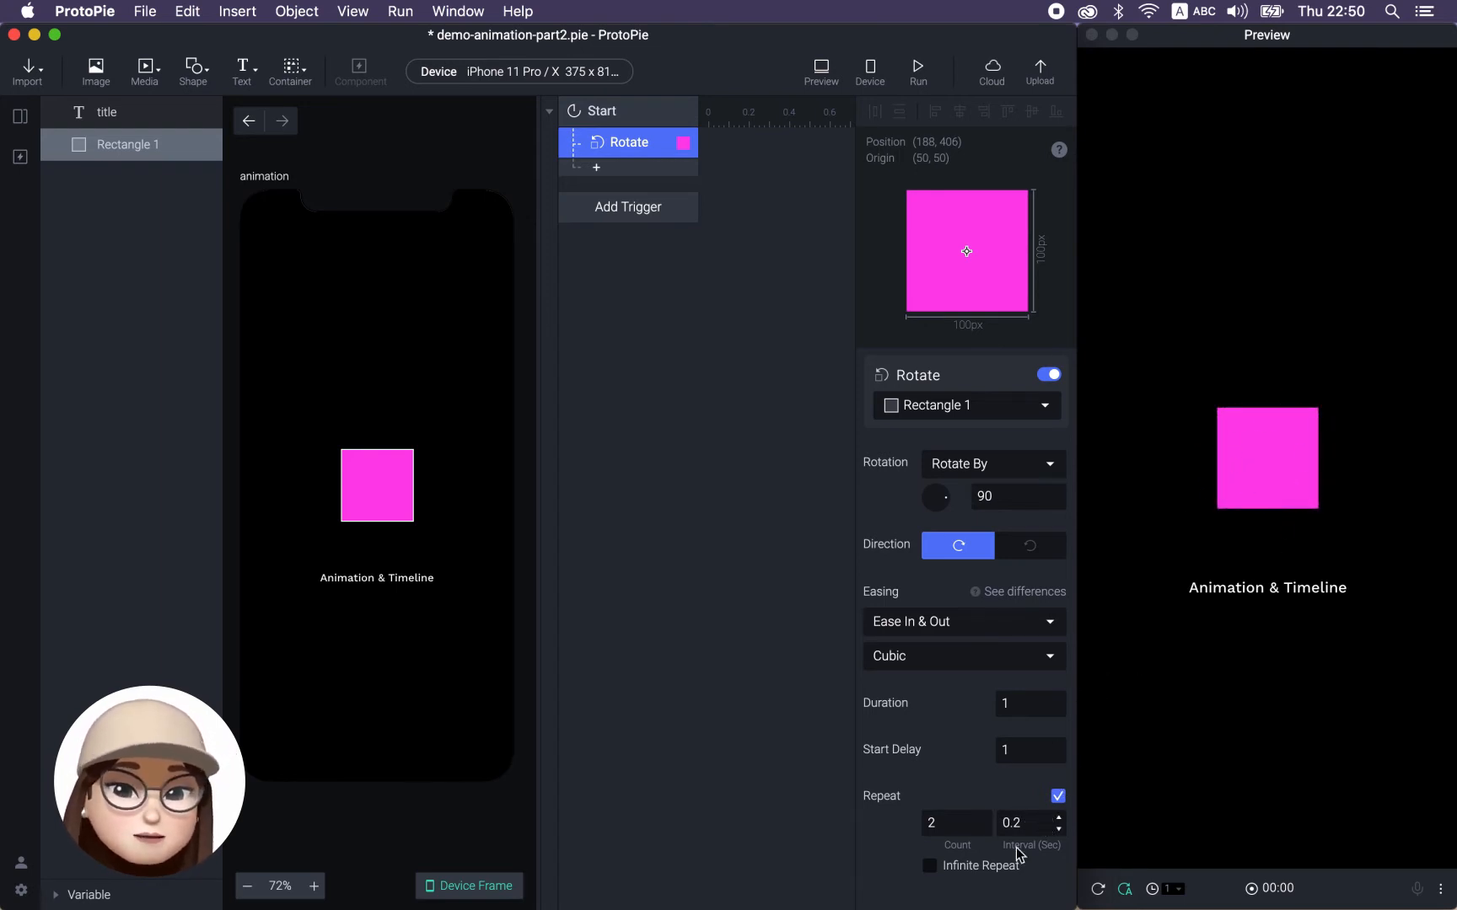
Make the Rotate response repeat infinitely with an interval of 1 second.
click(929, 867)
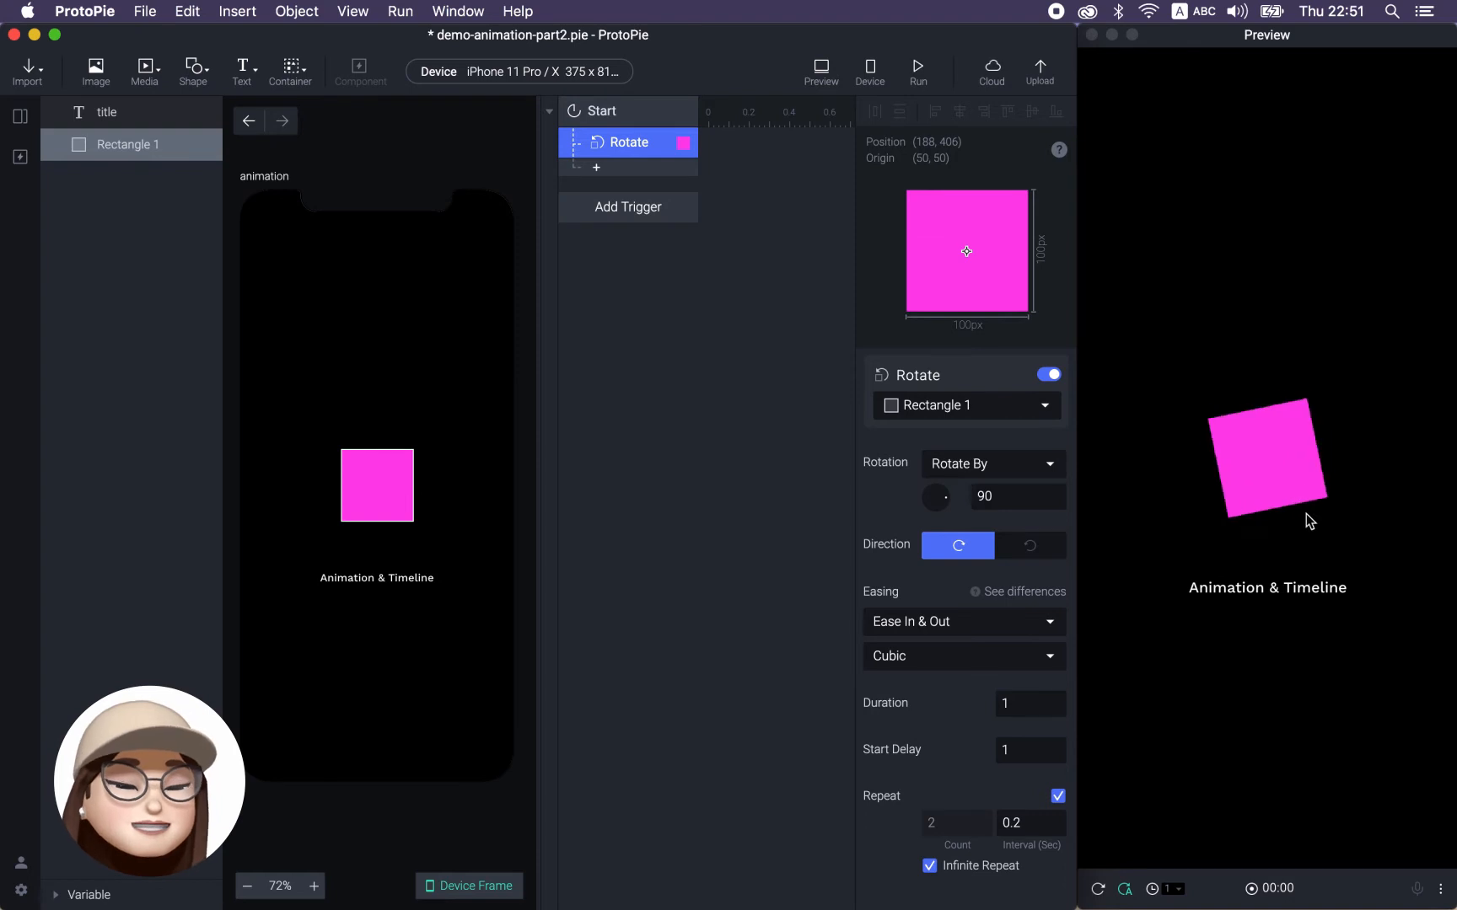
click(996, 825)
text(1)
key(Return)
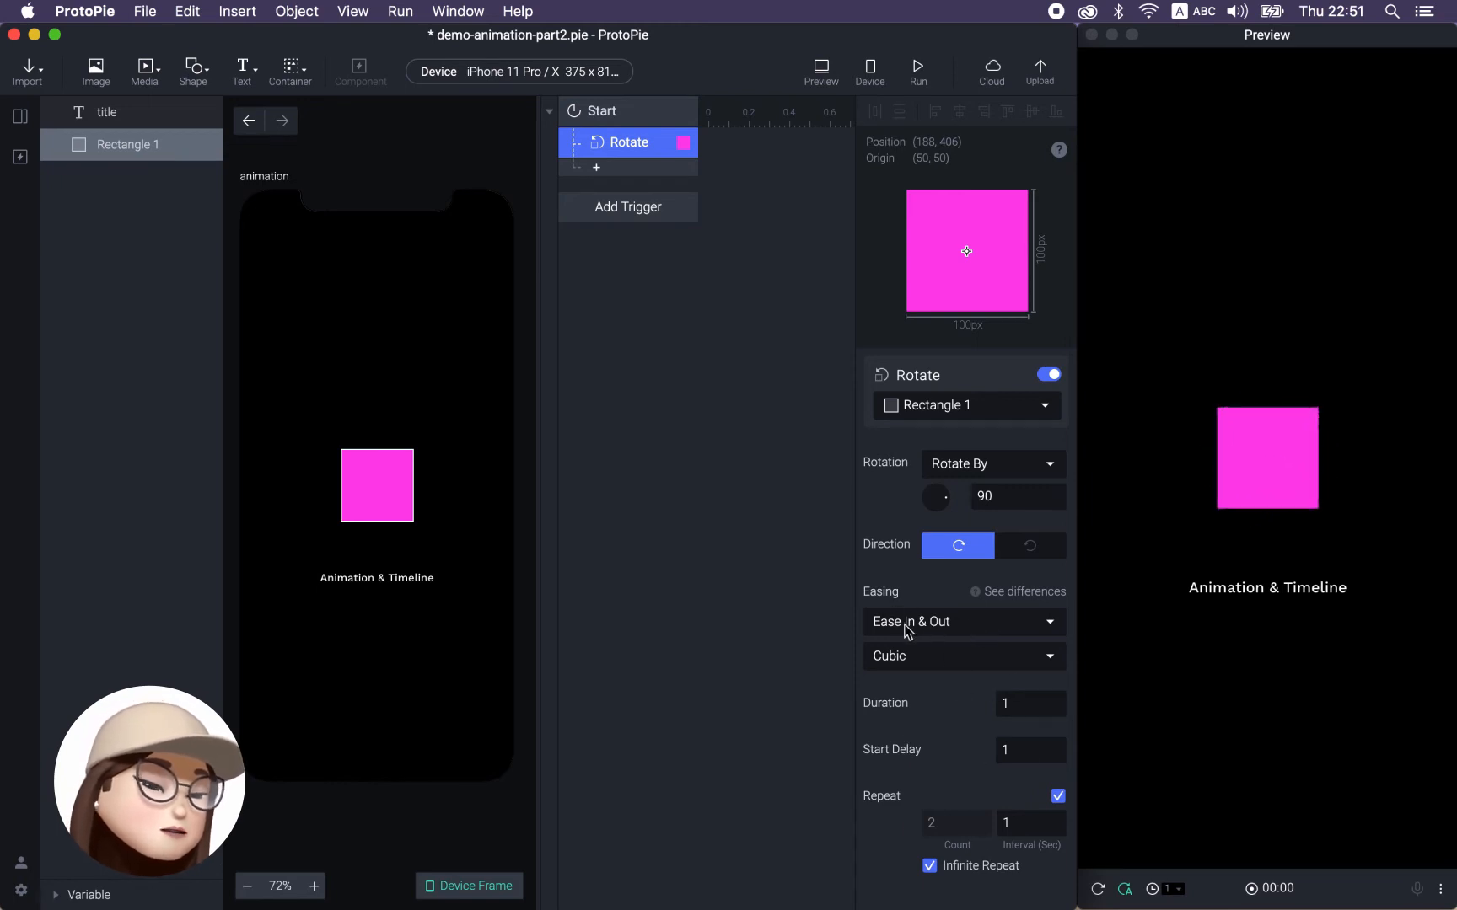
Change the Rotate response's easing to Spring and look over the other easing types.
click(982, 630)
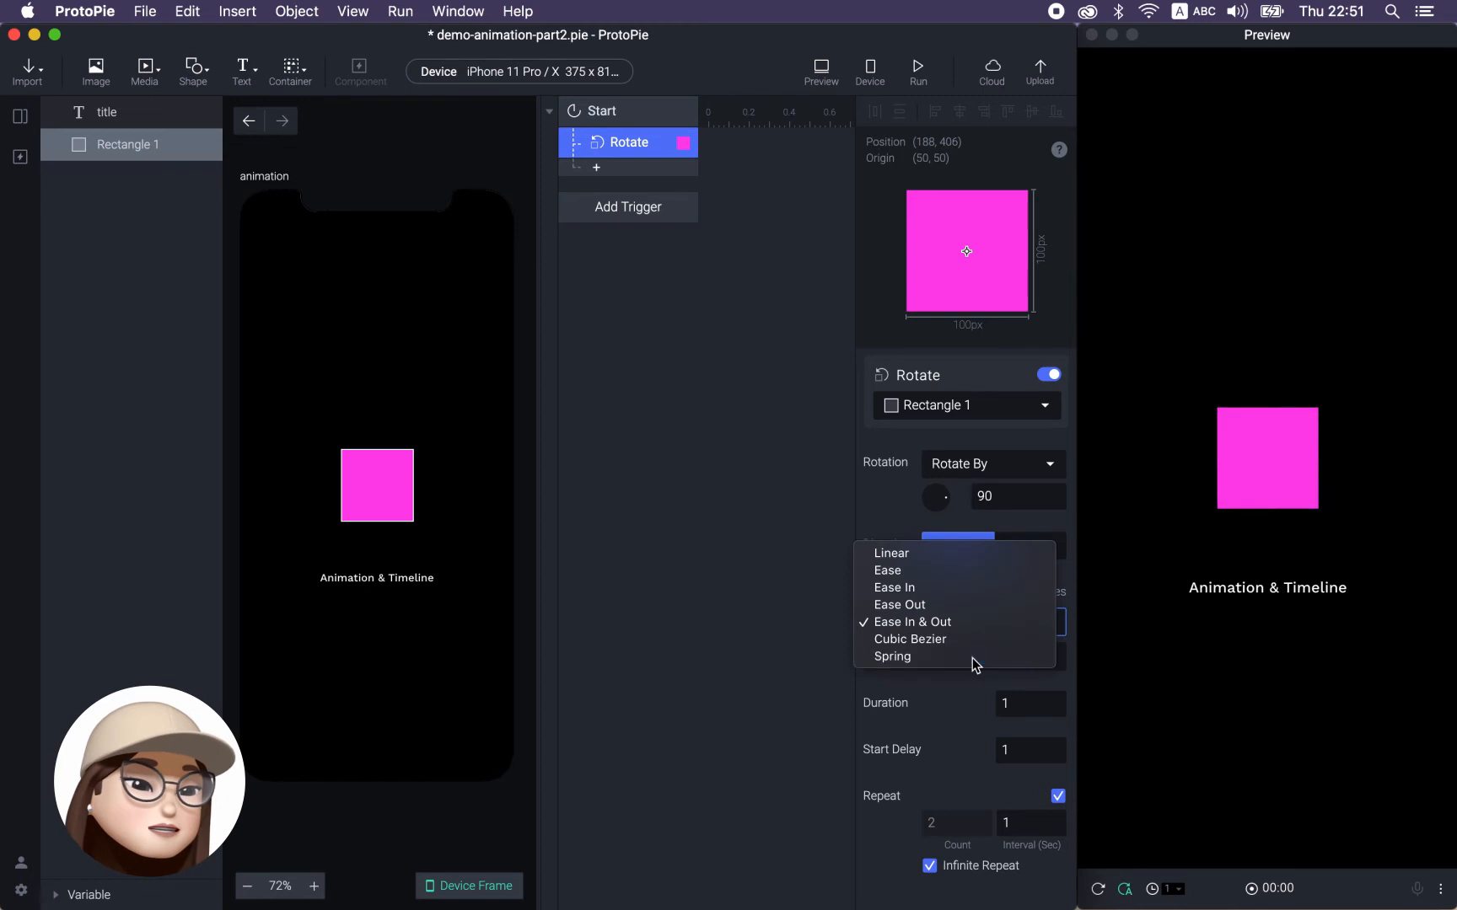
click(972, 658)
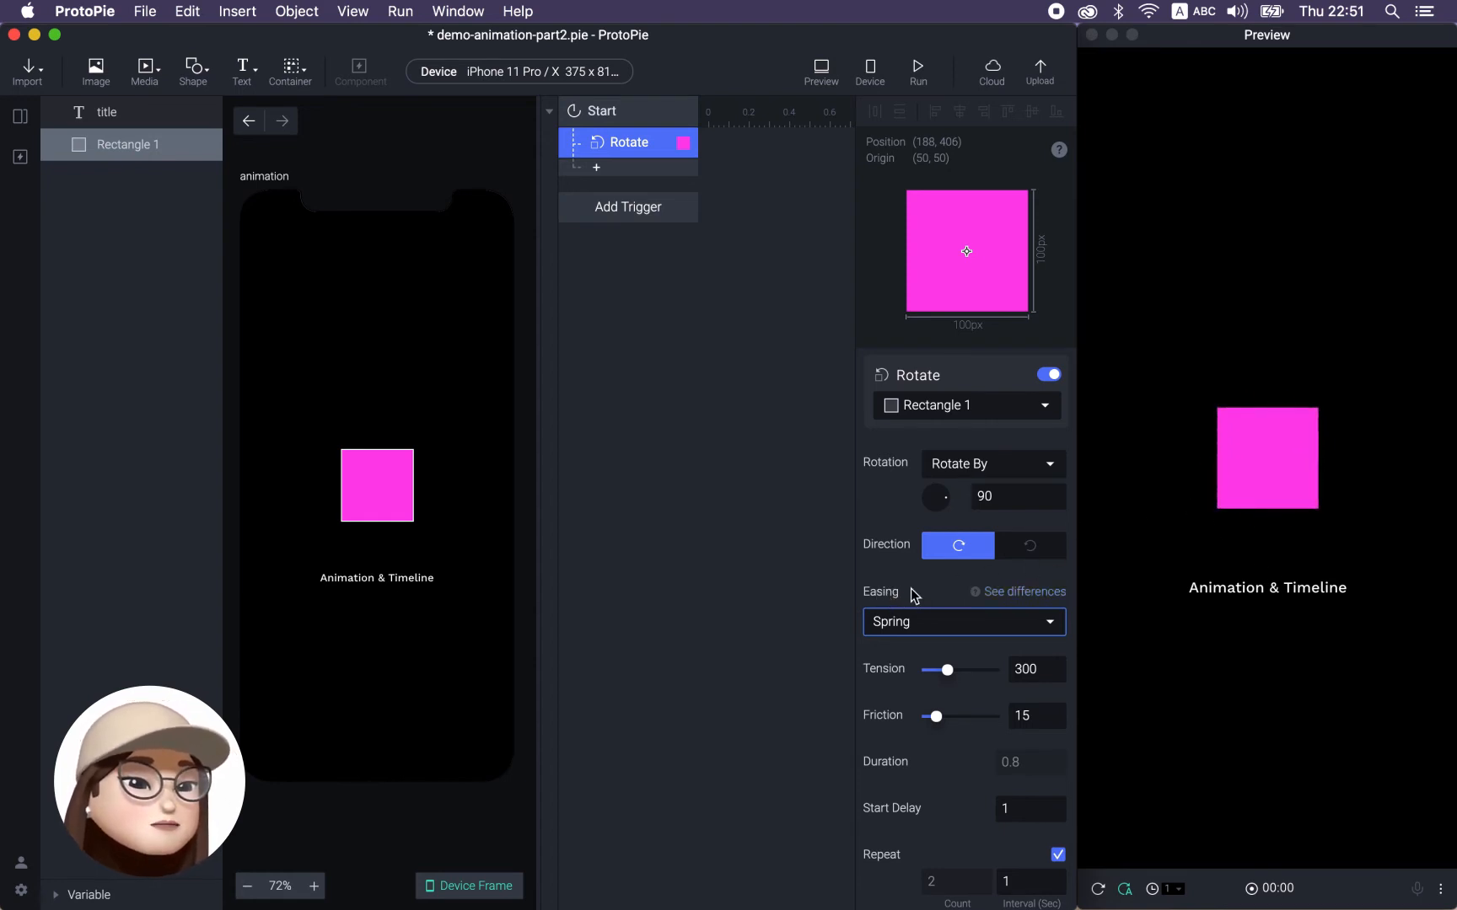
click(895, 624)
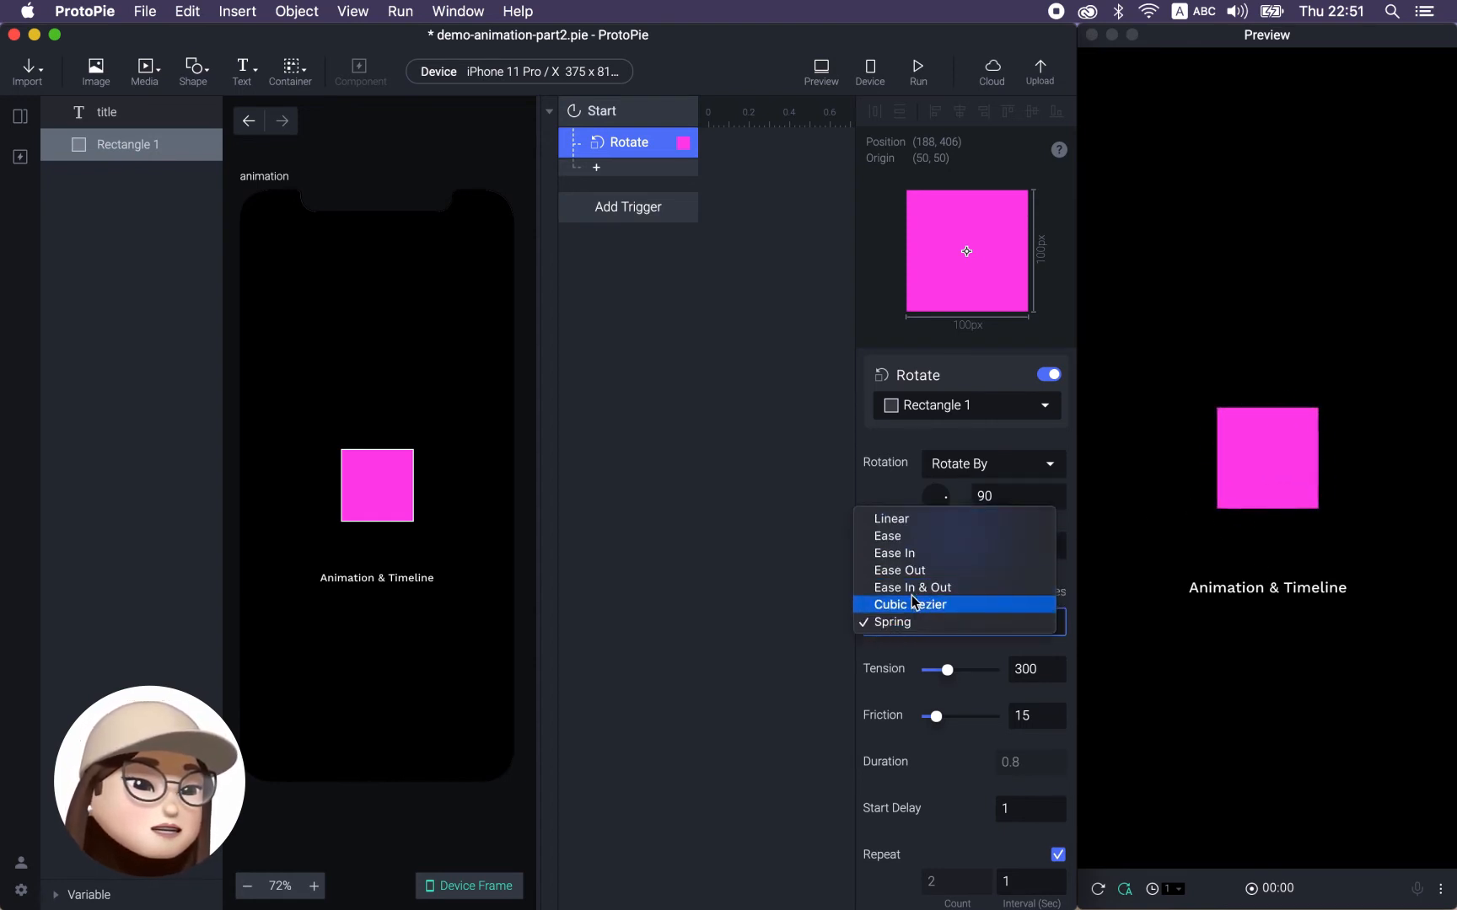
click(800, 665)
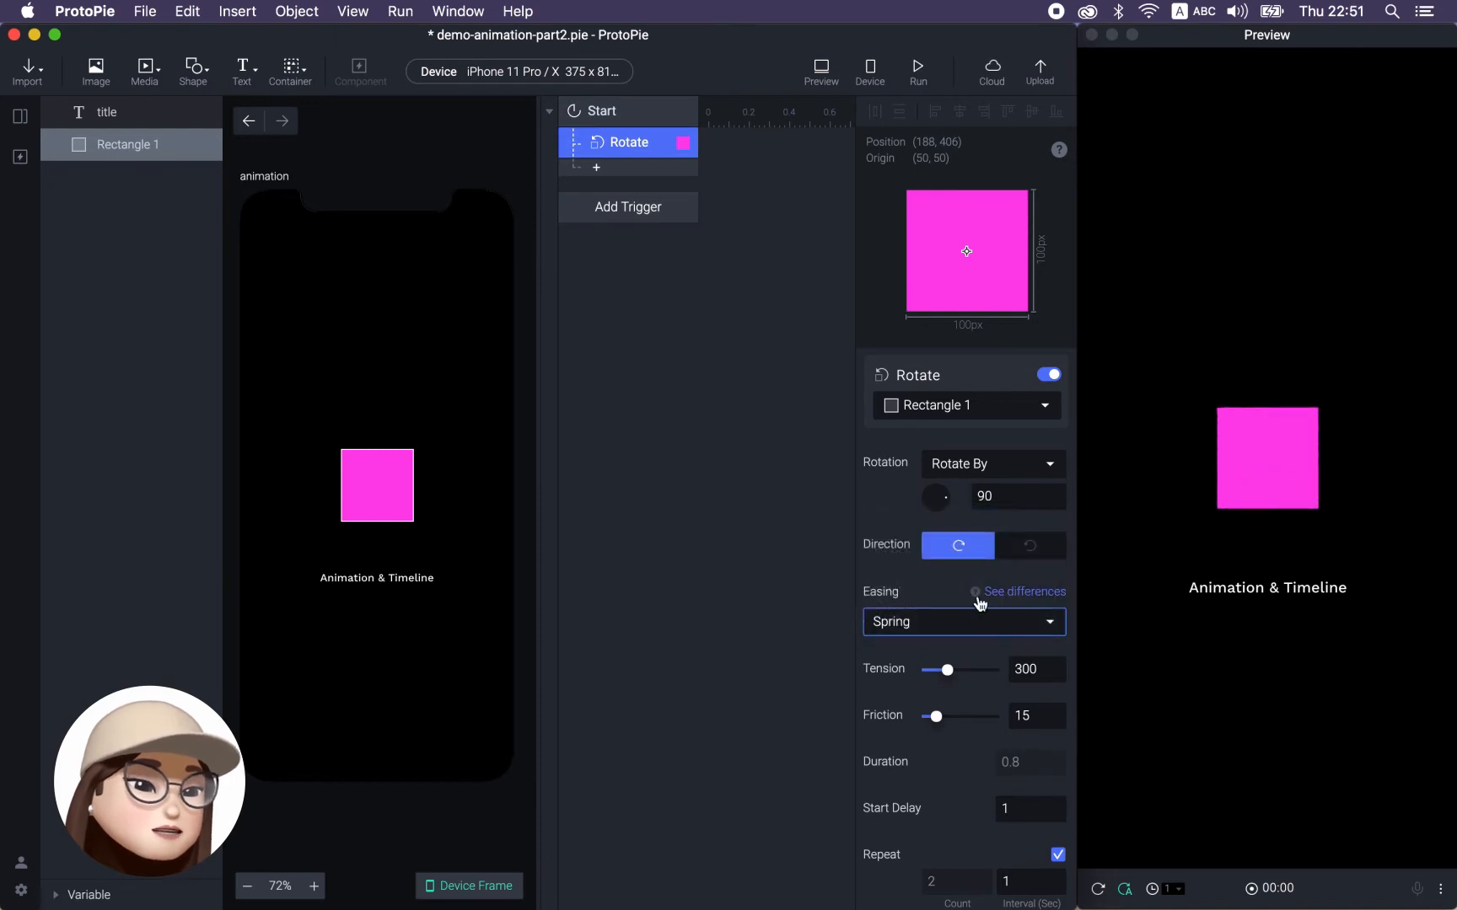
Open the online documentation on easing differences, examine the EaseIn, EaseOut and EaseInOut curves, and return to ProtoPie.
click(1020, 594)
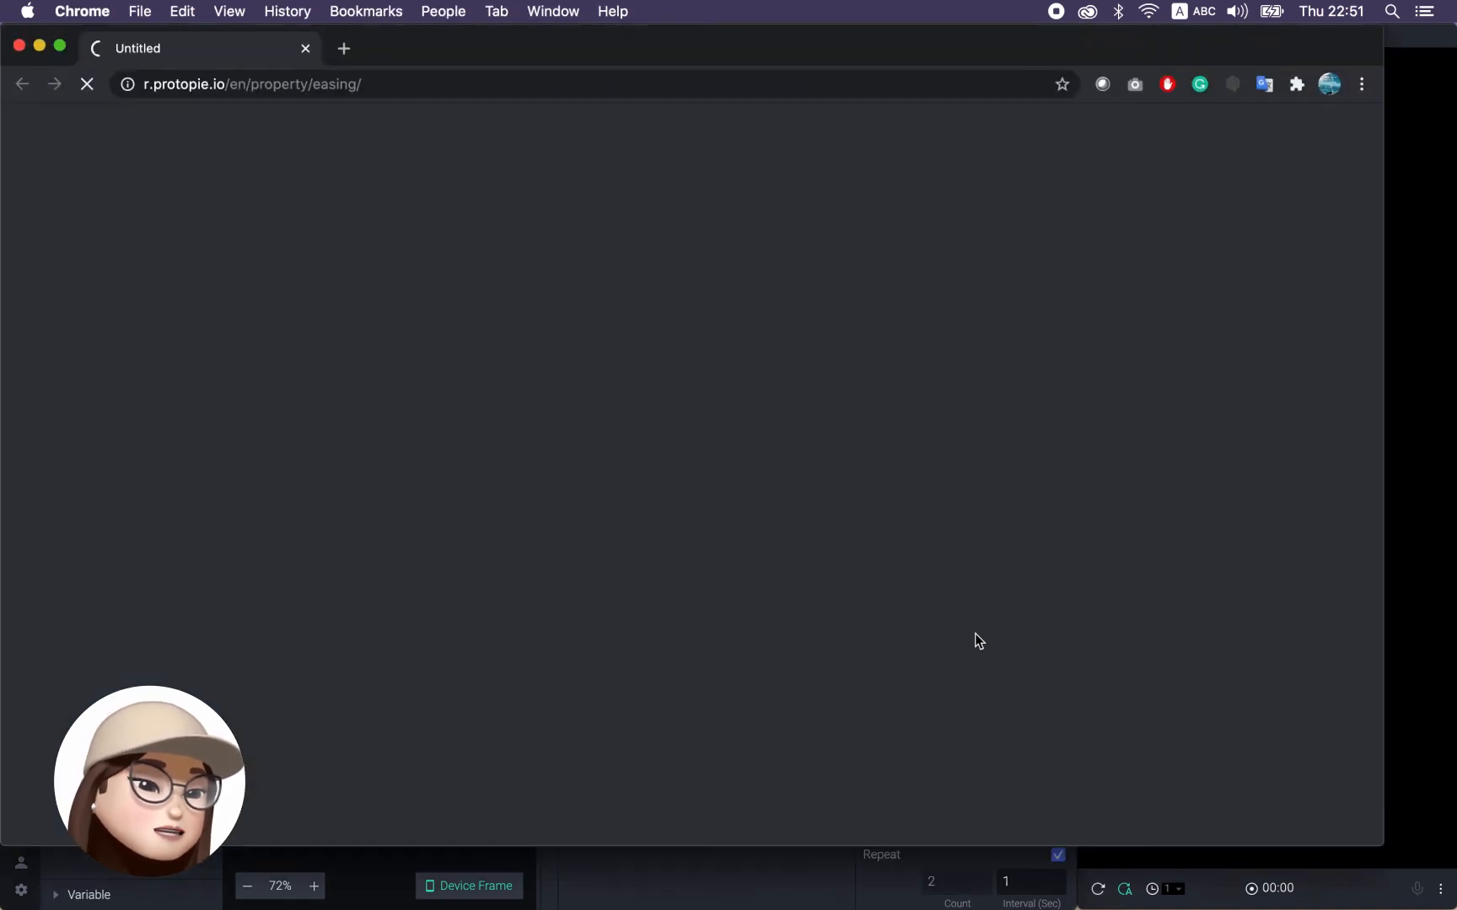
scroll(819, 611, down, 5)
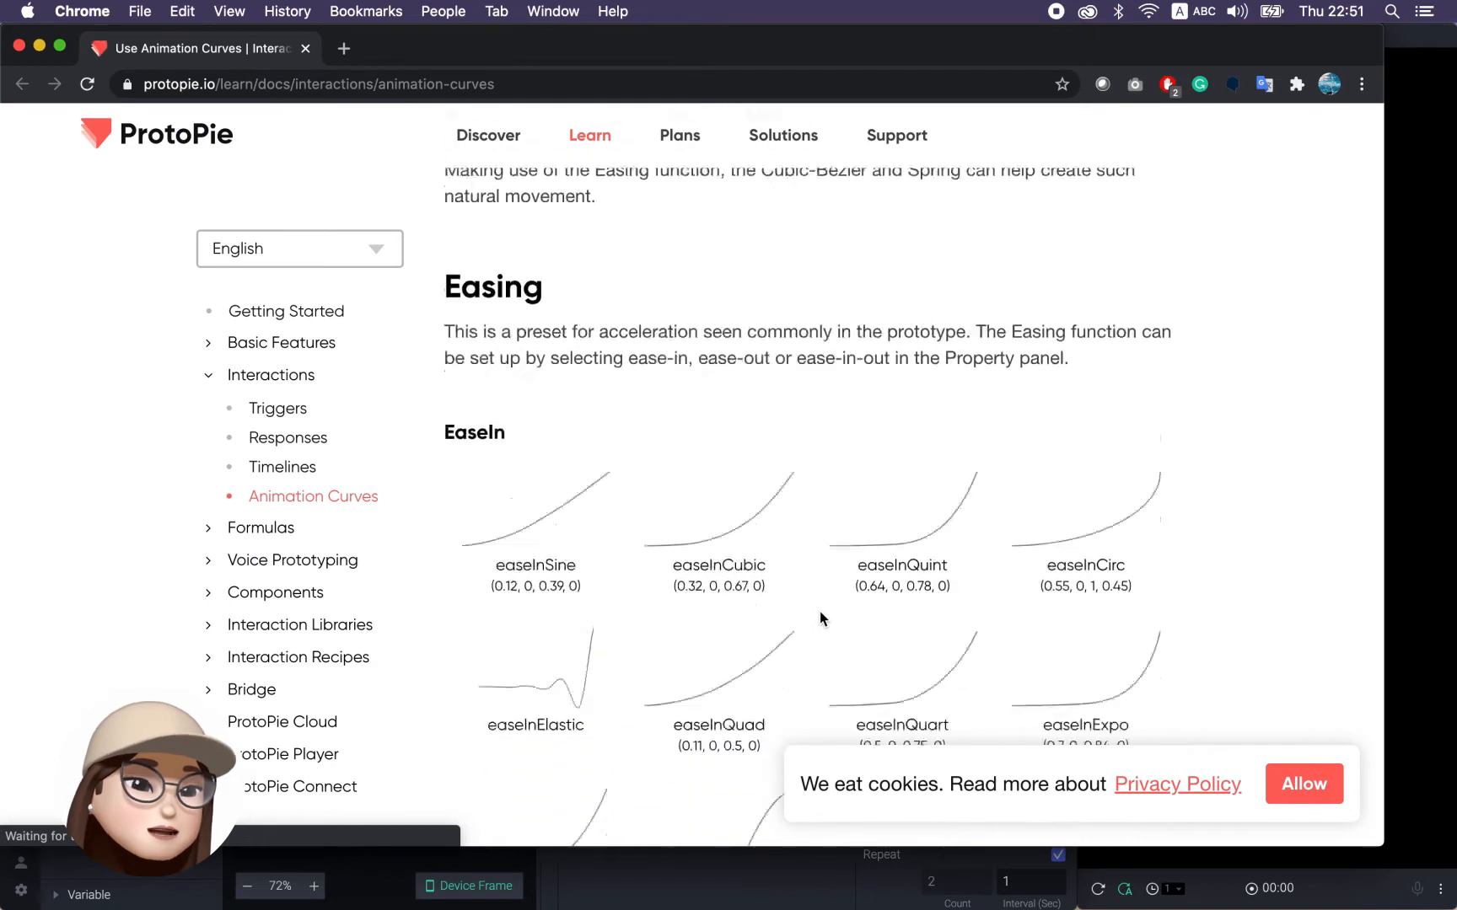
scroll(820, 613, down, 1)
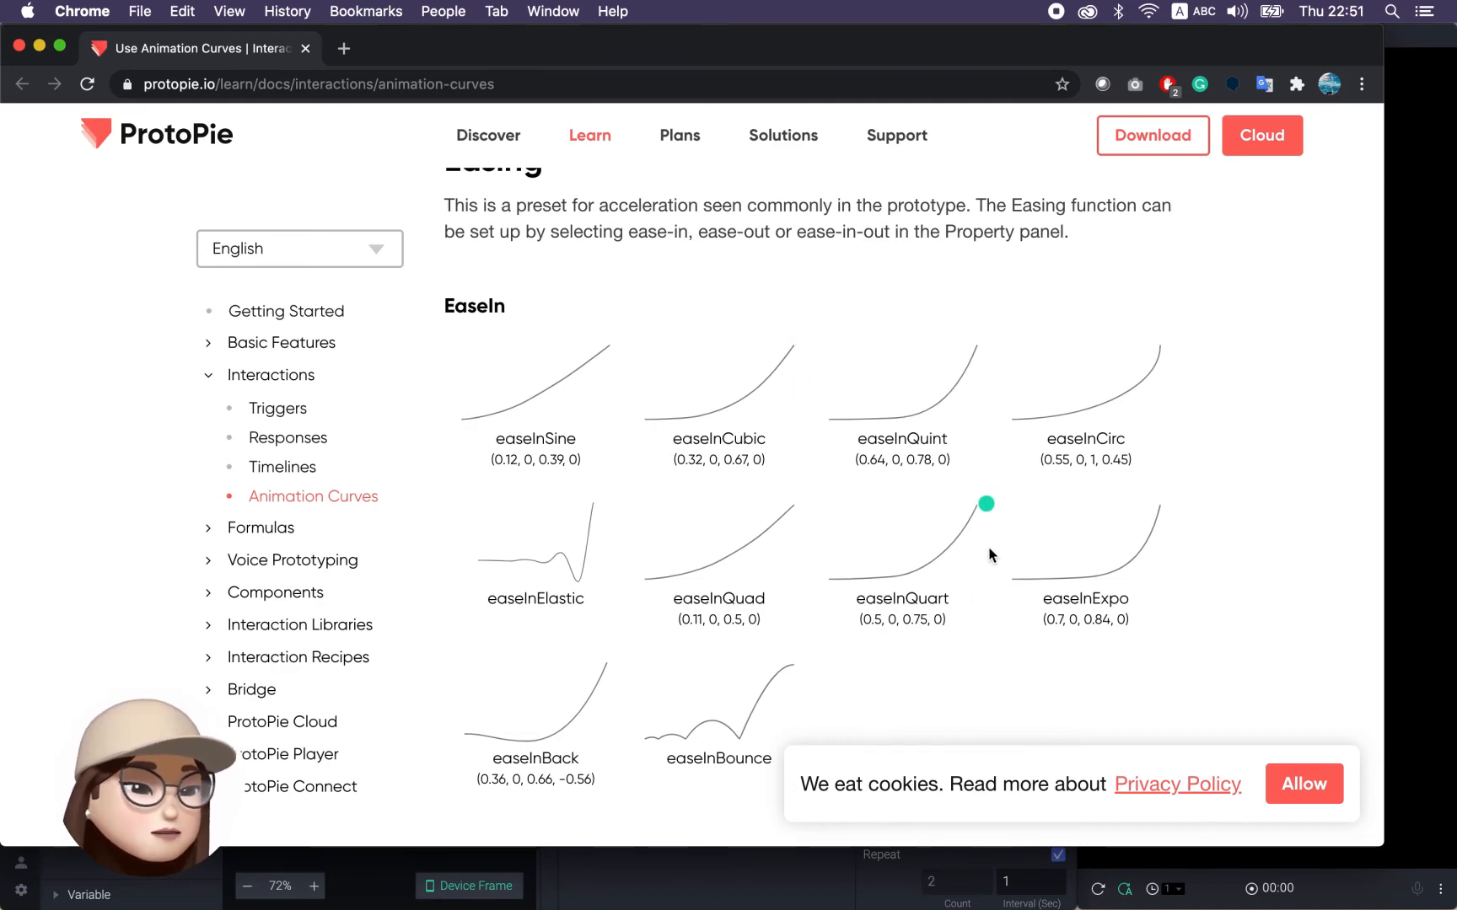
scroll(991, 554, down, 7)
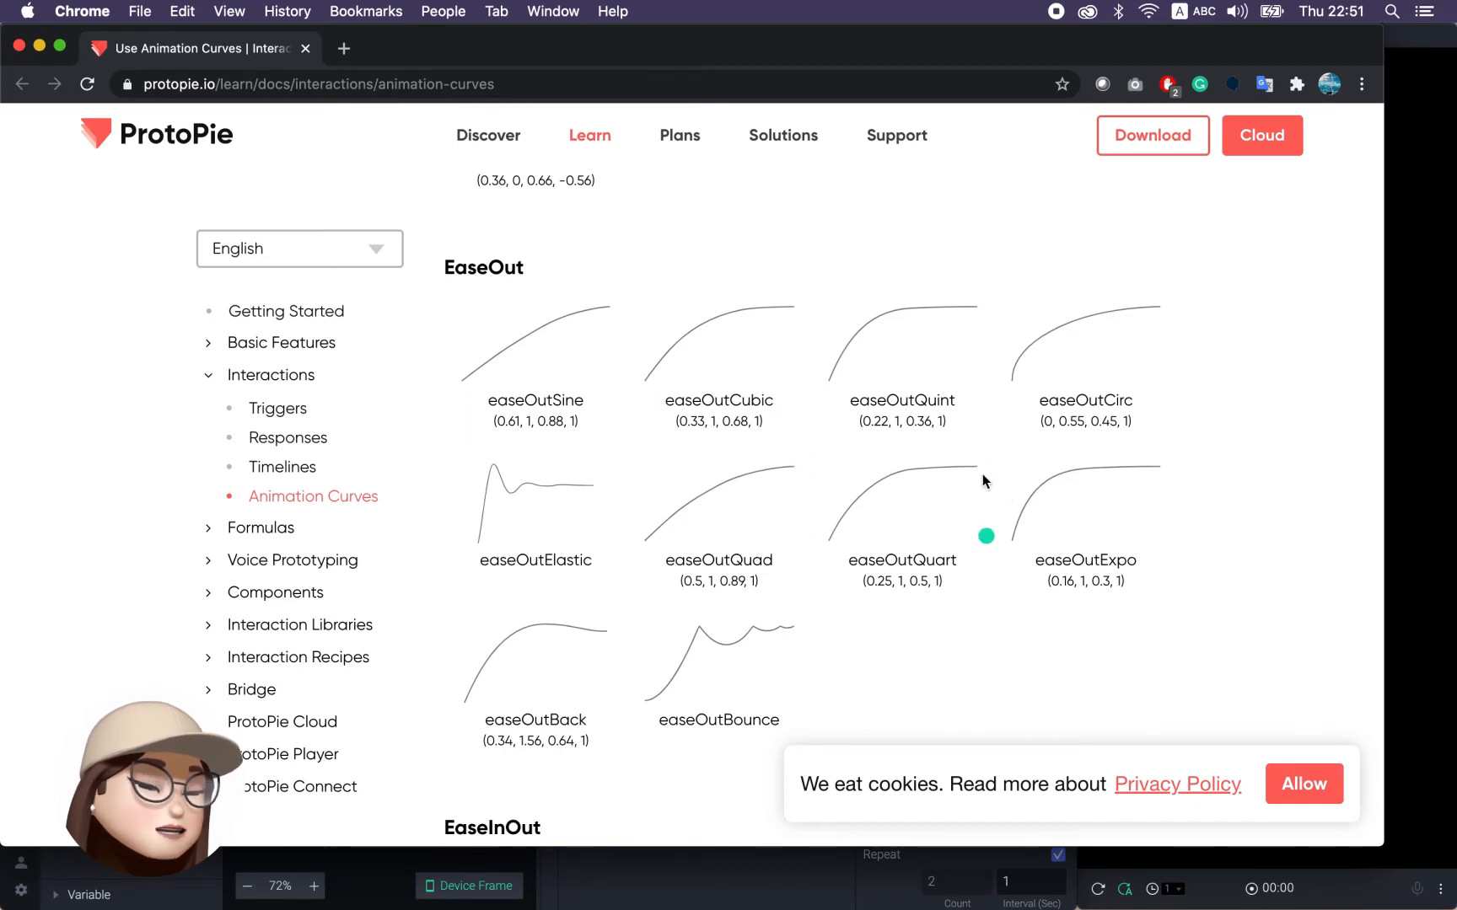
scroll(796, 580, down, 5)
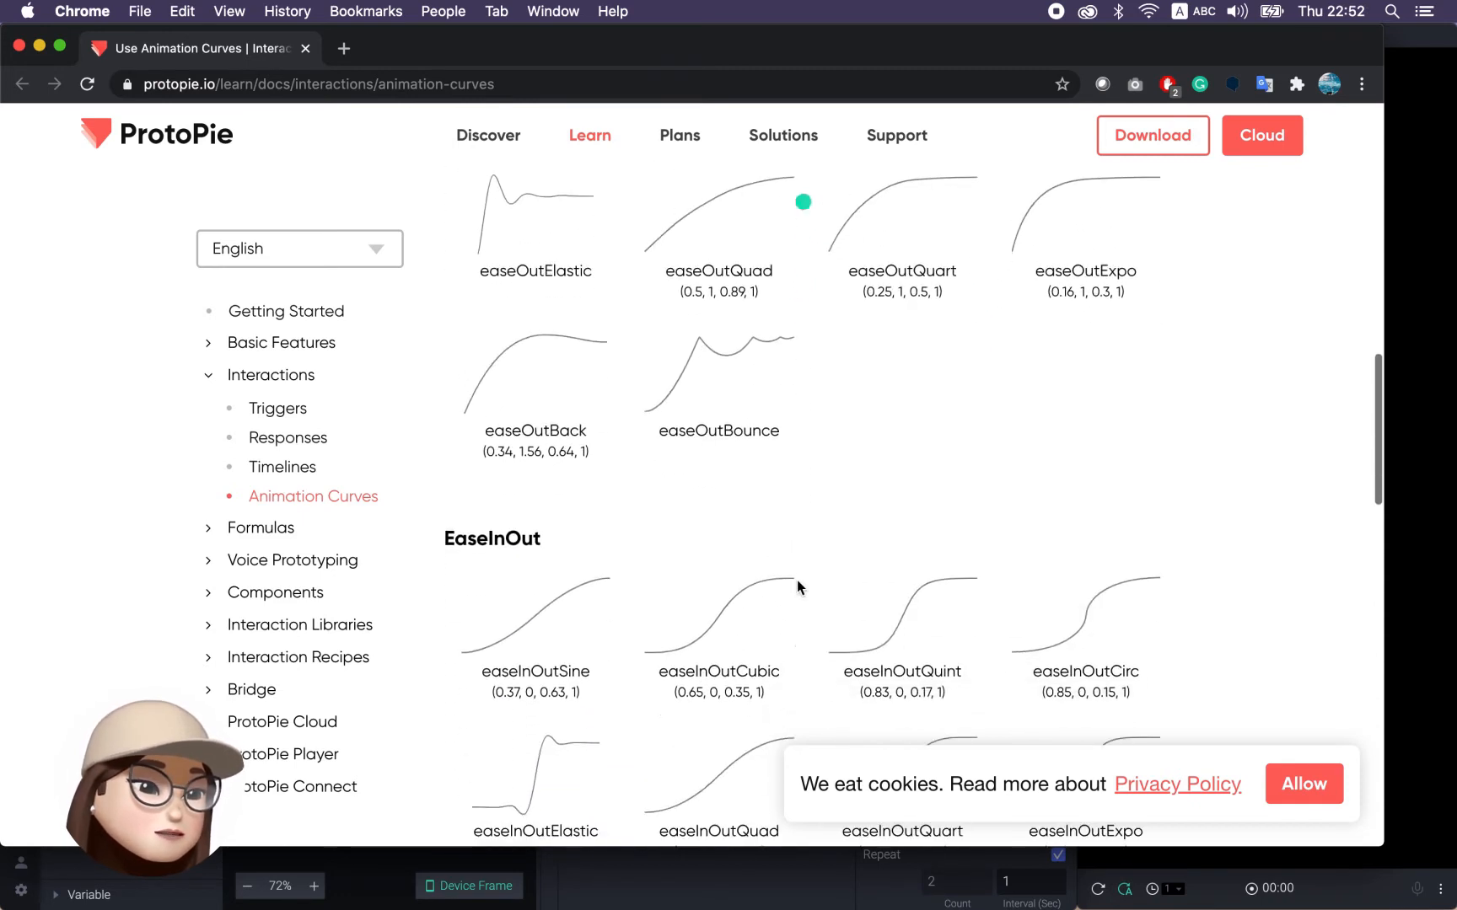
click(1414, 284)
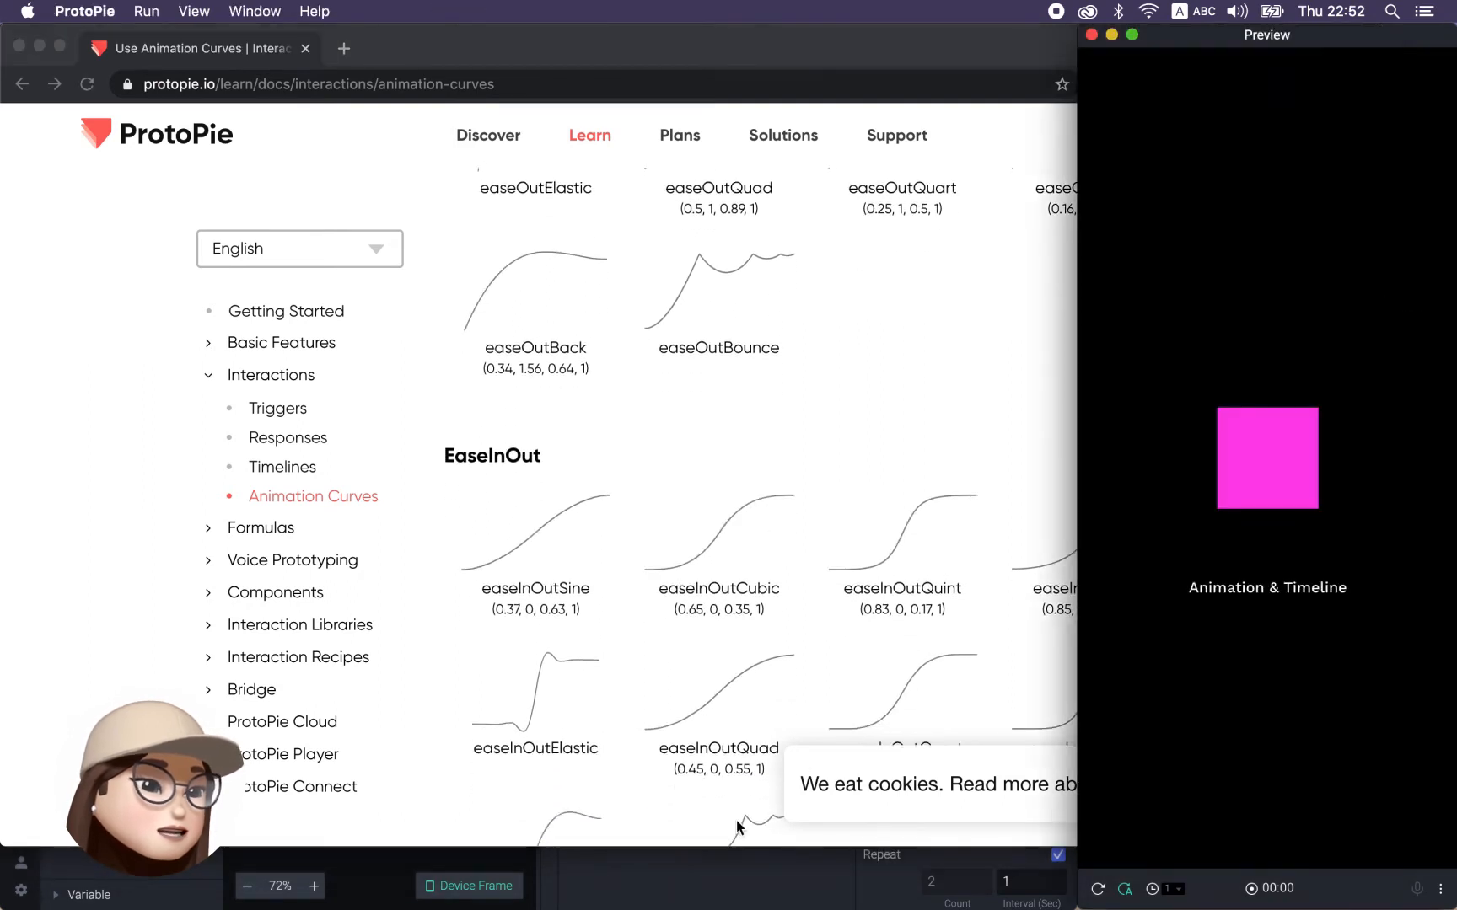
click(709, 884)
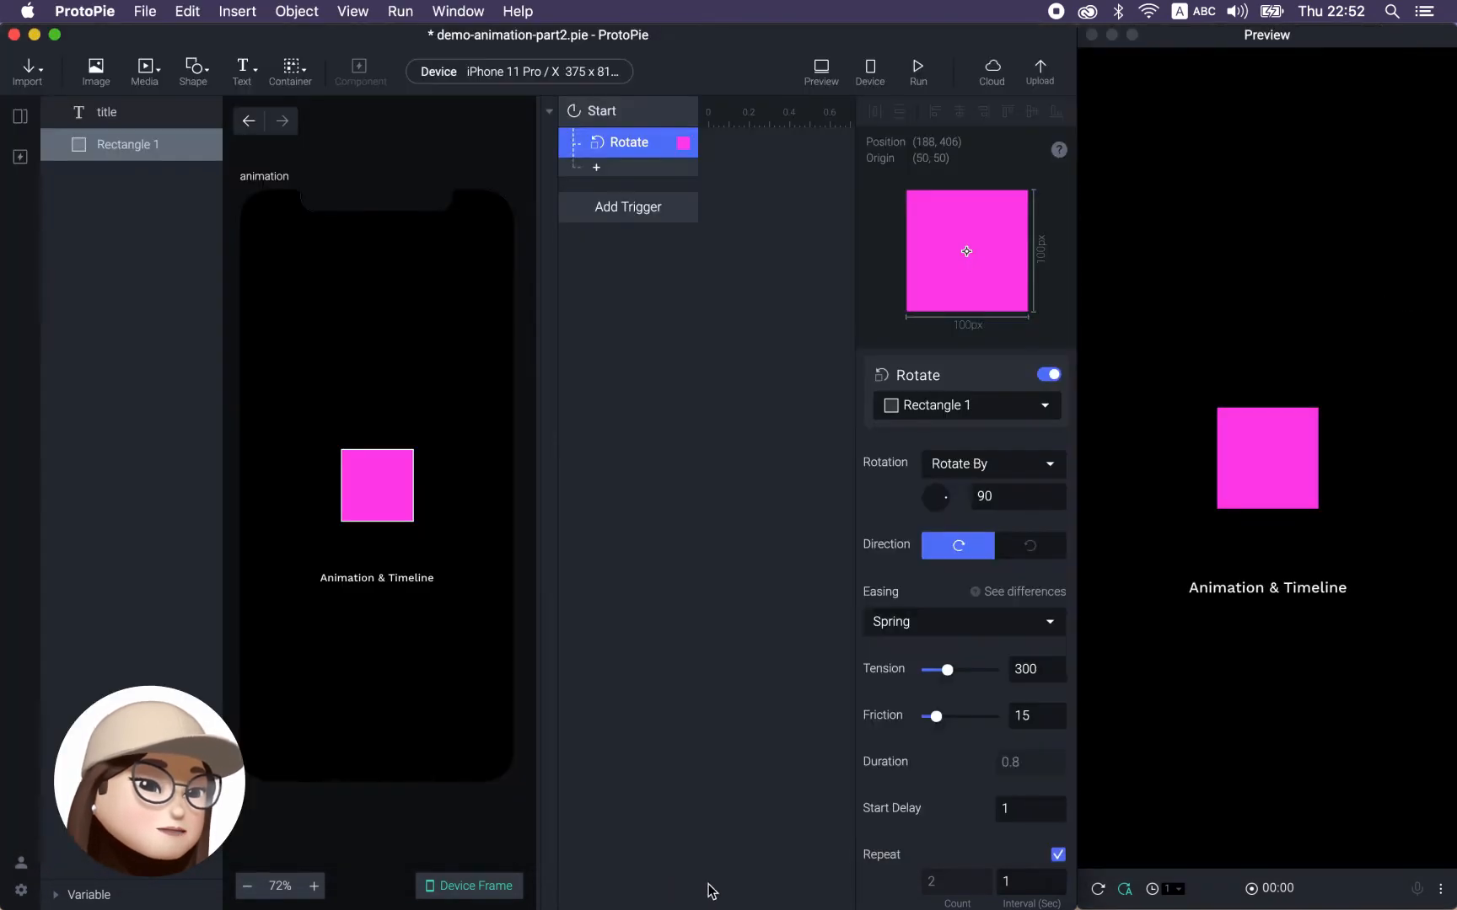
Switch the Rotate response's easing to Cubic Bezier and reshape its curve to 0.86, 0.09, 0.2, 0.81.
click(898, 624)
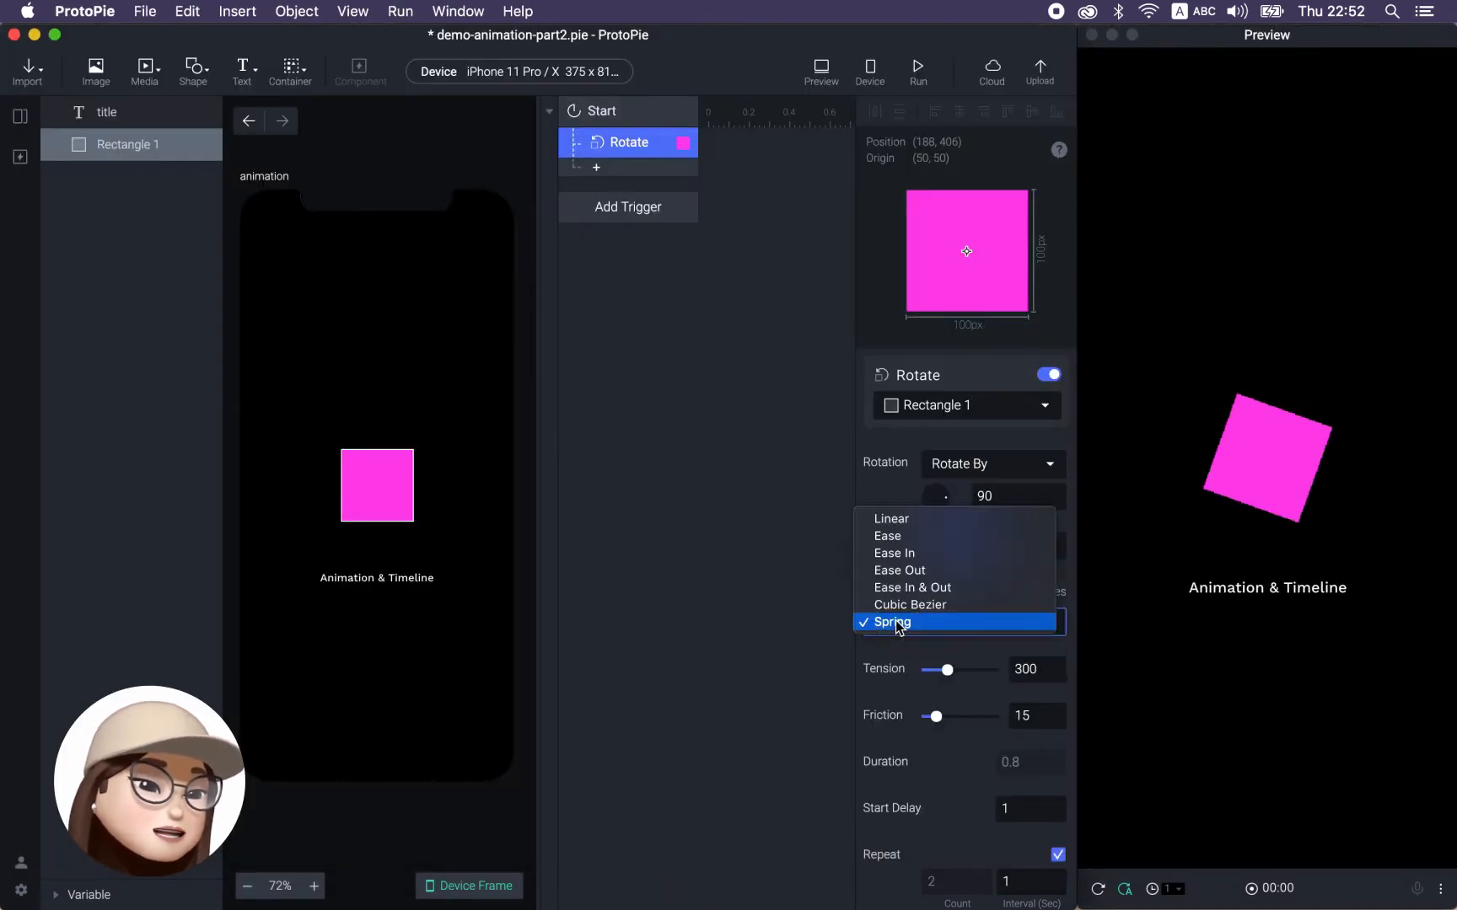
click(954, 605)
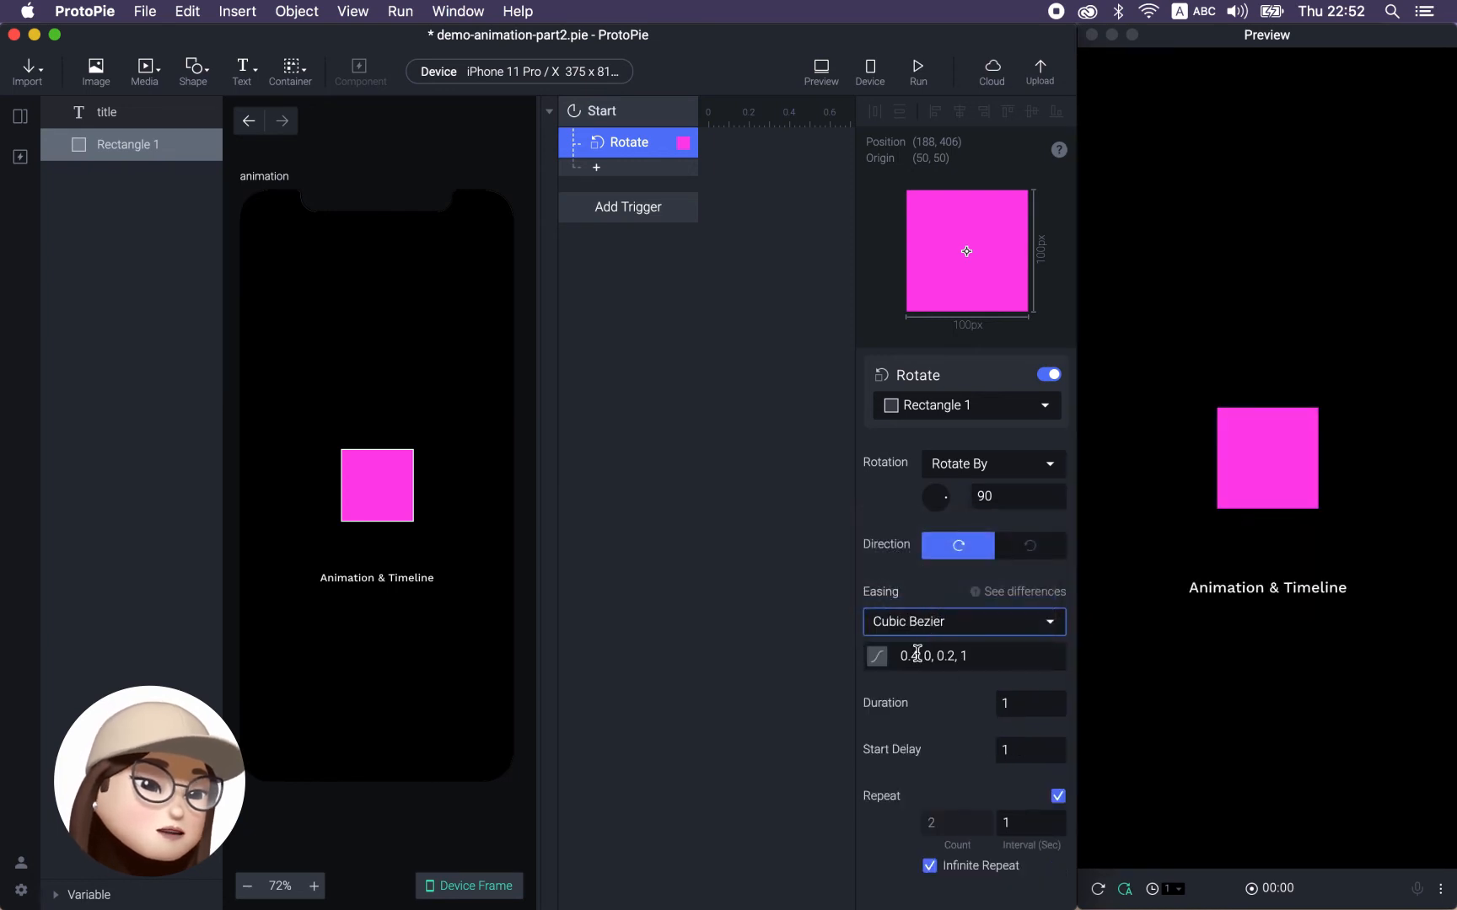
click(877, 656)
drag(623, 450, 615, 559)
drag(687, 709, 788, 680)
drag(616, 559, 621, 499)
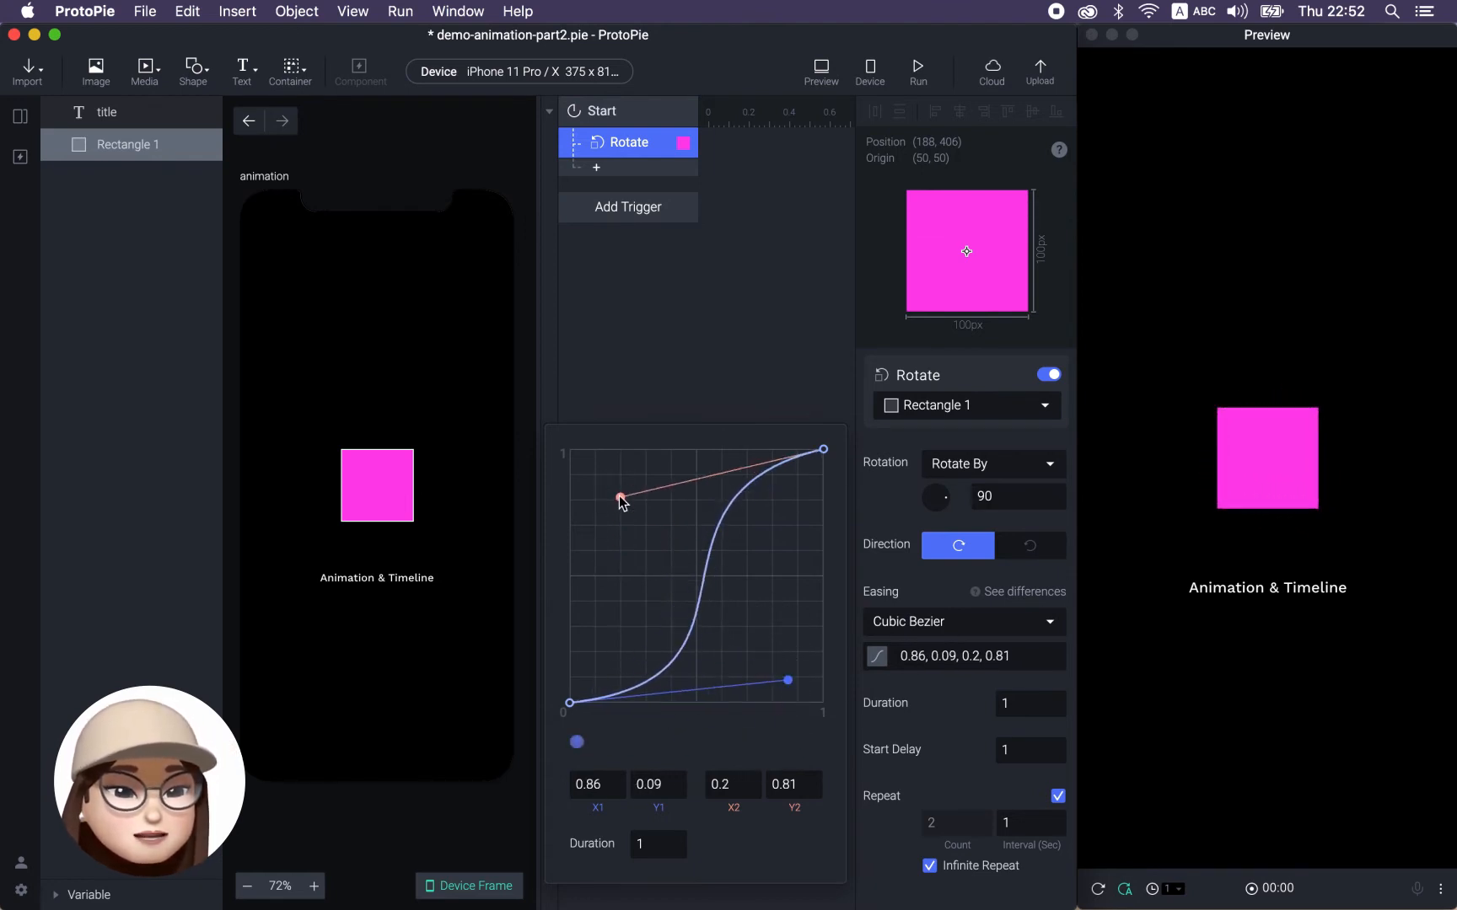
click(754, 322)
click(733, 275)
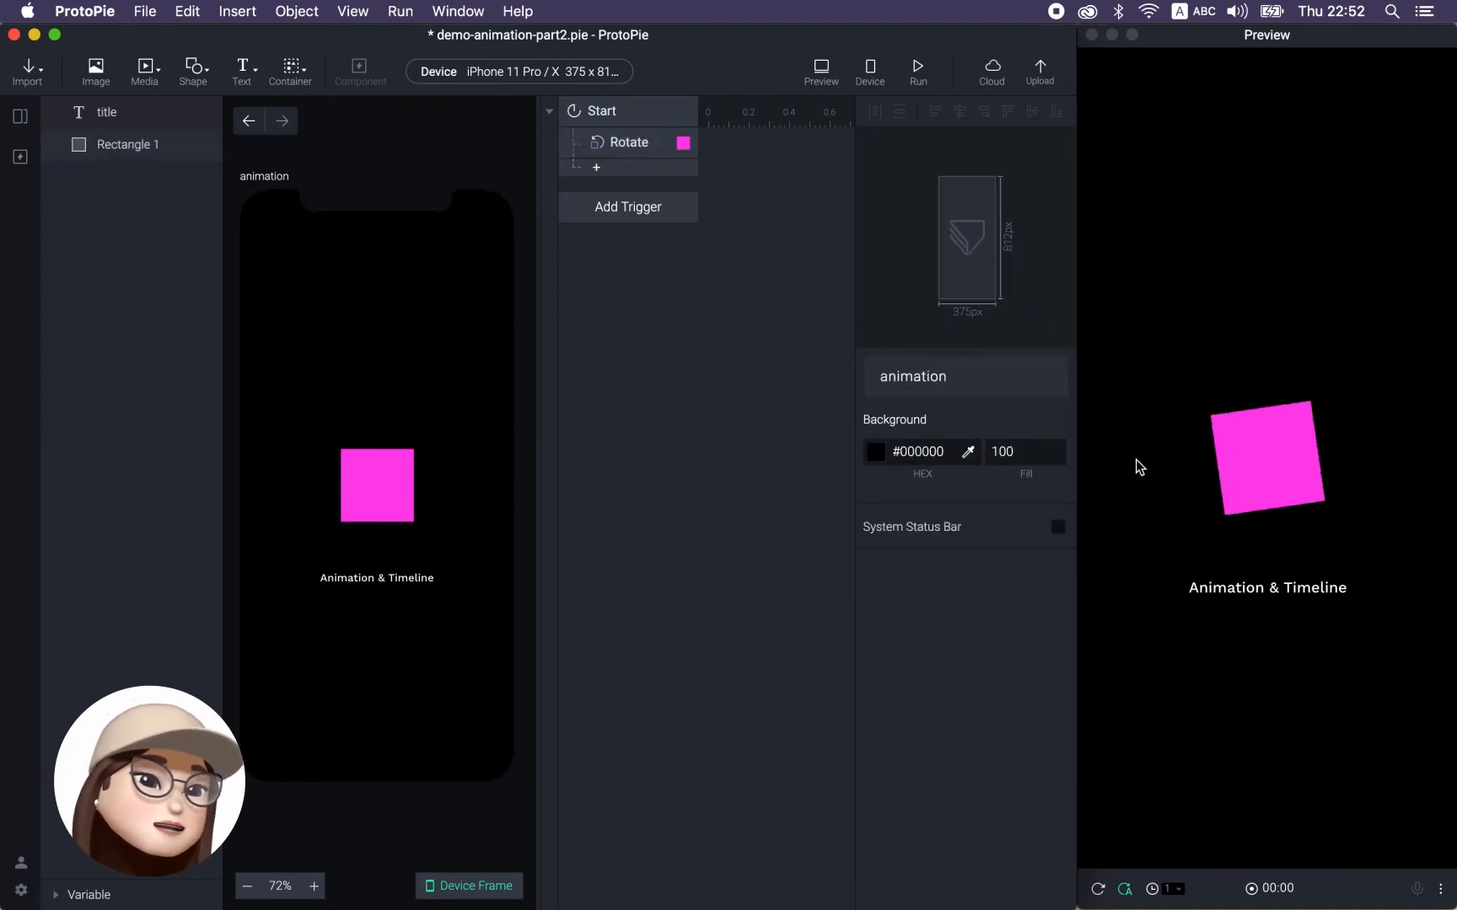
Delete the Rotate response and add a Move response to the Start trigger.
click(628, 147)
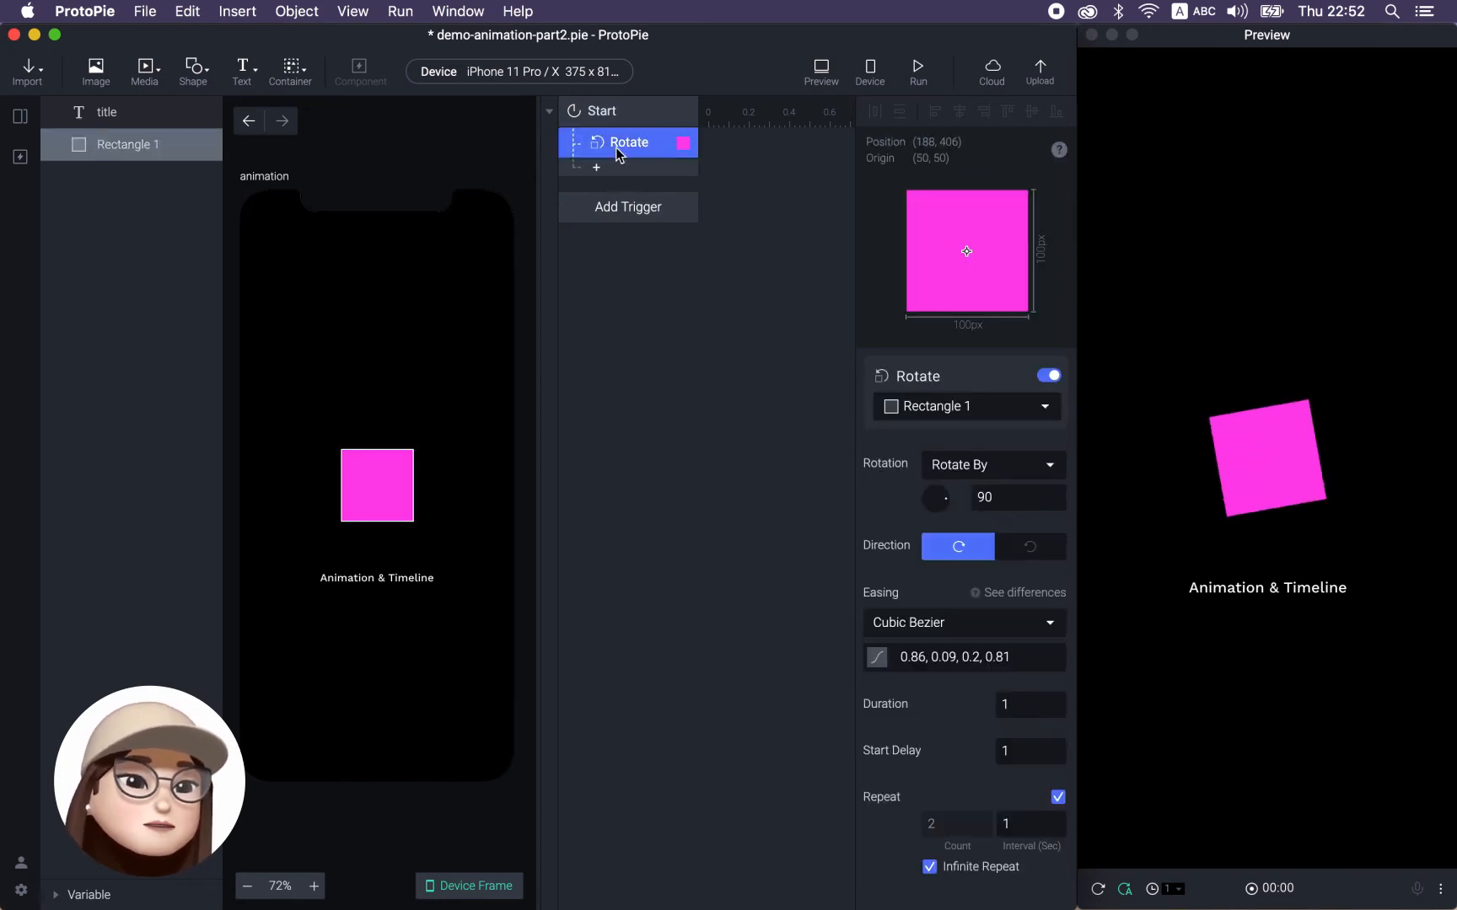
key(Delete)
click(596, 137)
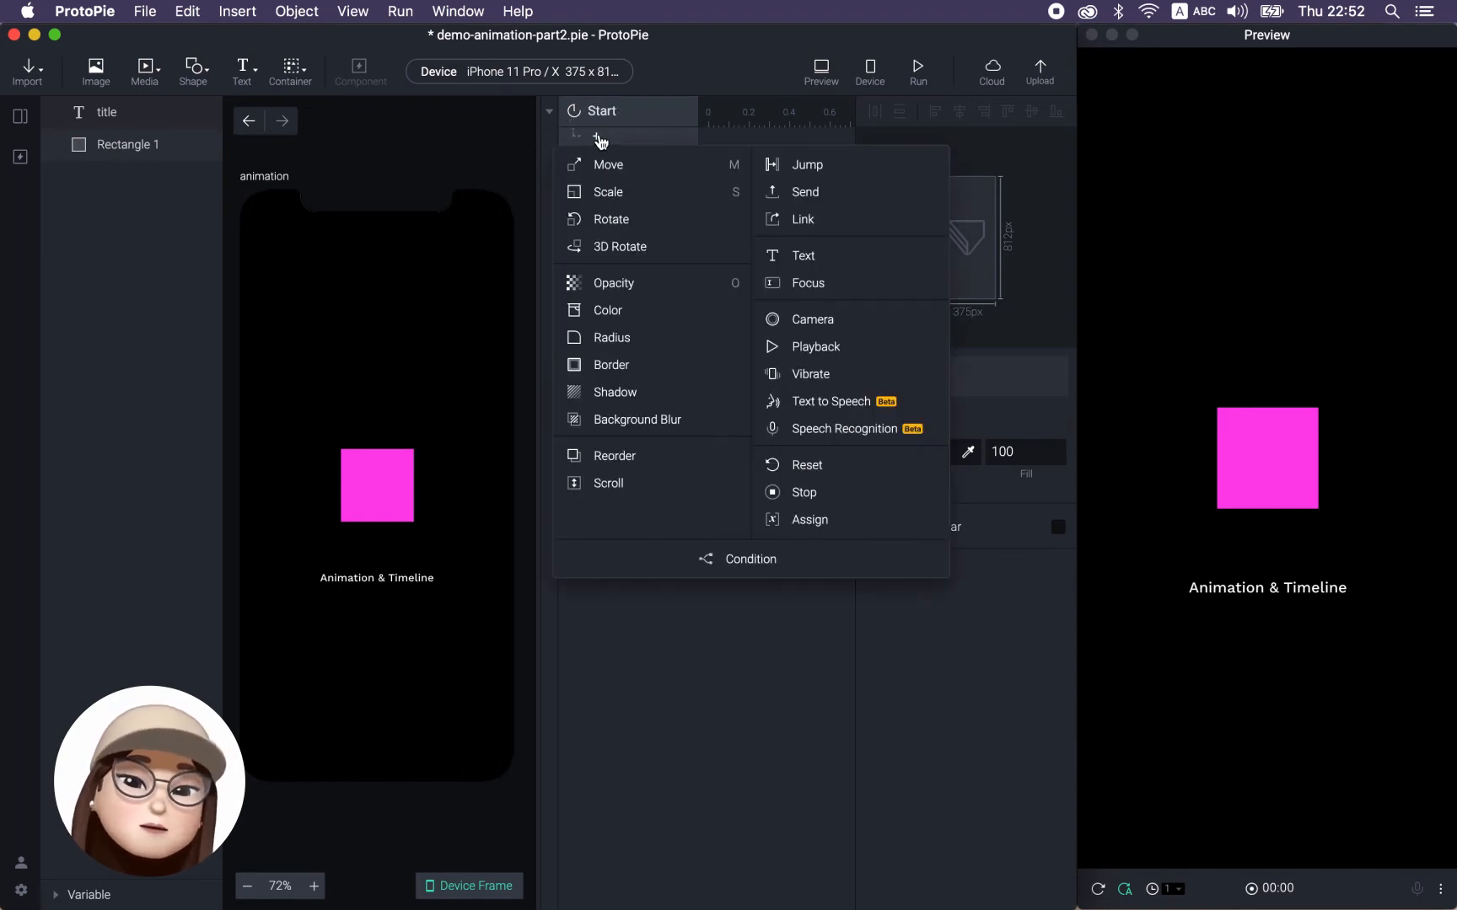
click(624, 173)
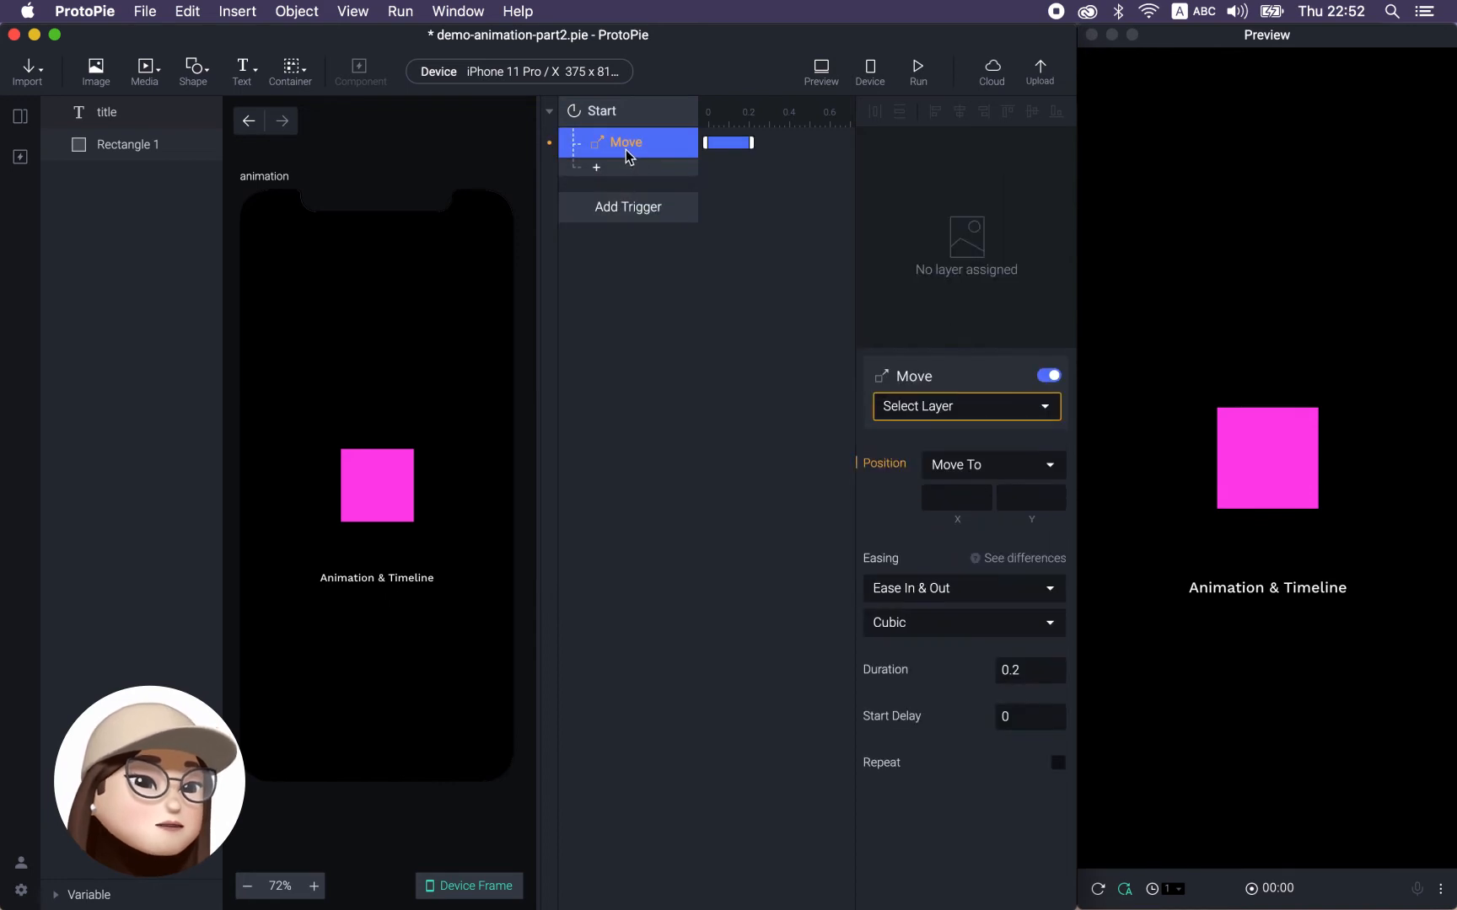
Assign the Move response to Rectangle 1 and set it to Move By 50 in Y.
click(885, 406)
click(909, 510)
click(993, 465)
click(961, 445)
click(1018, 496)
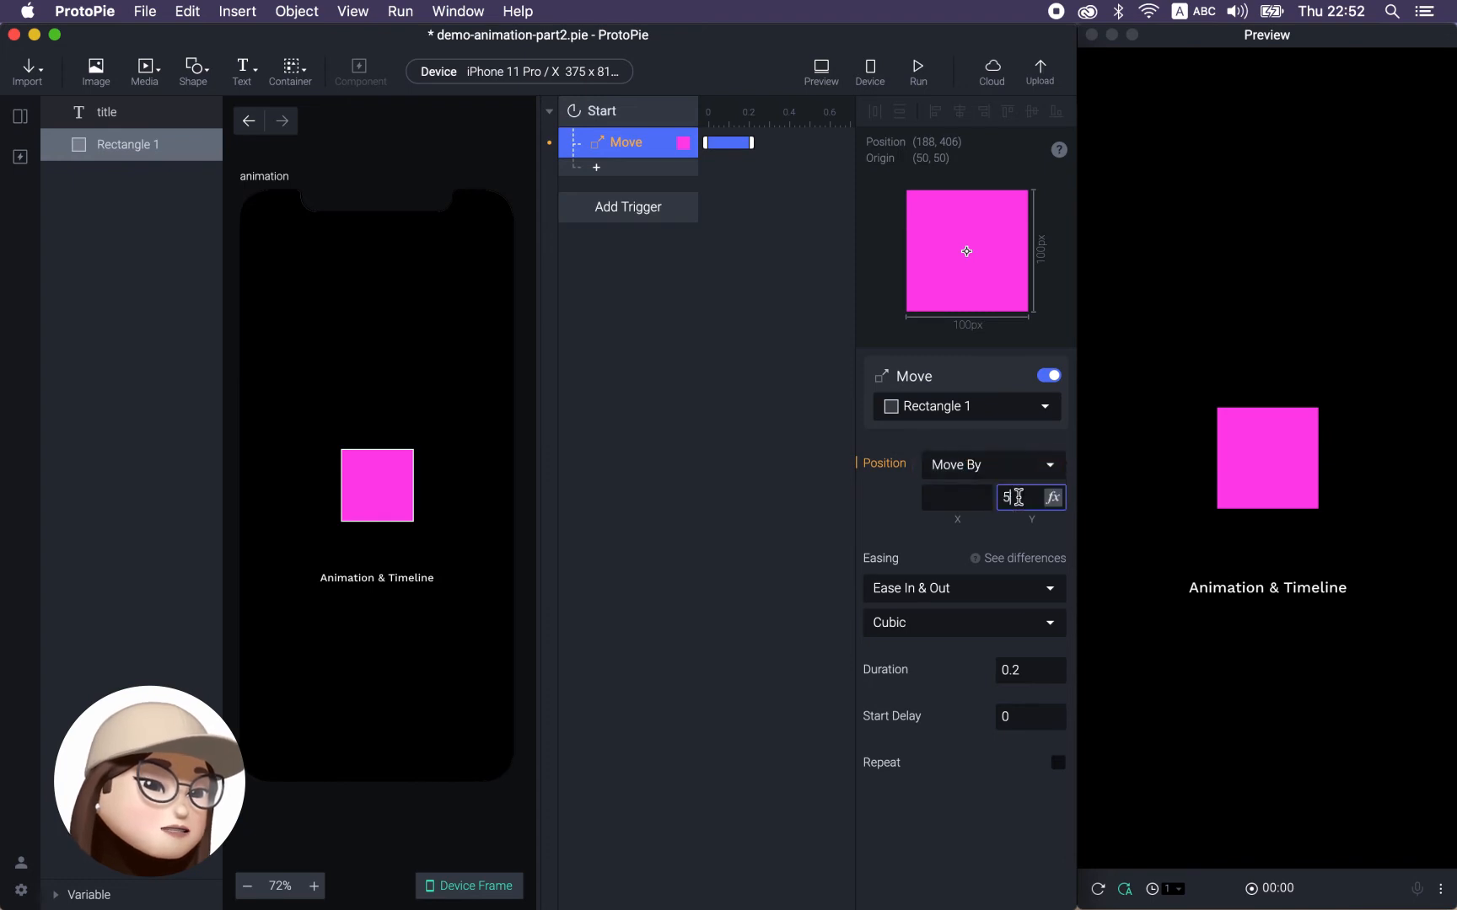
key(Return)
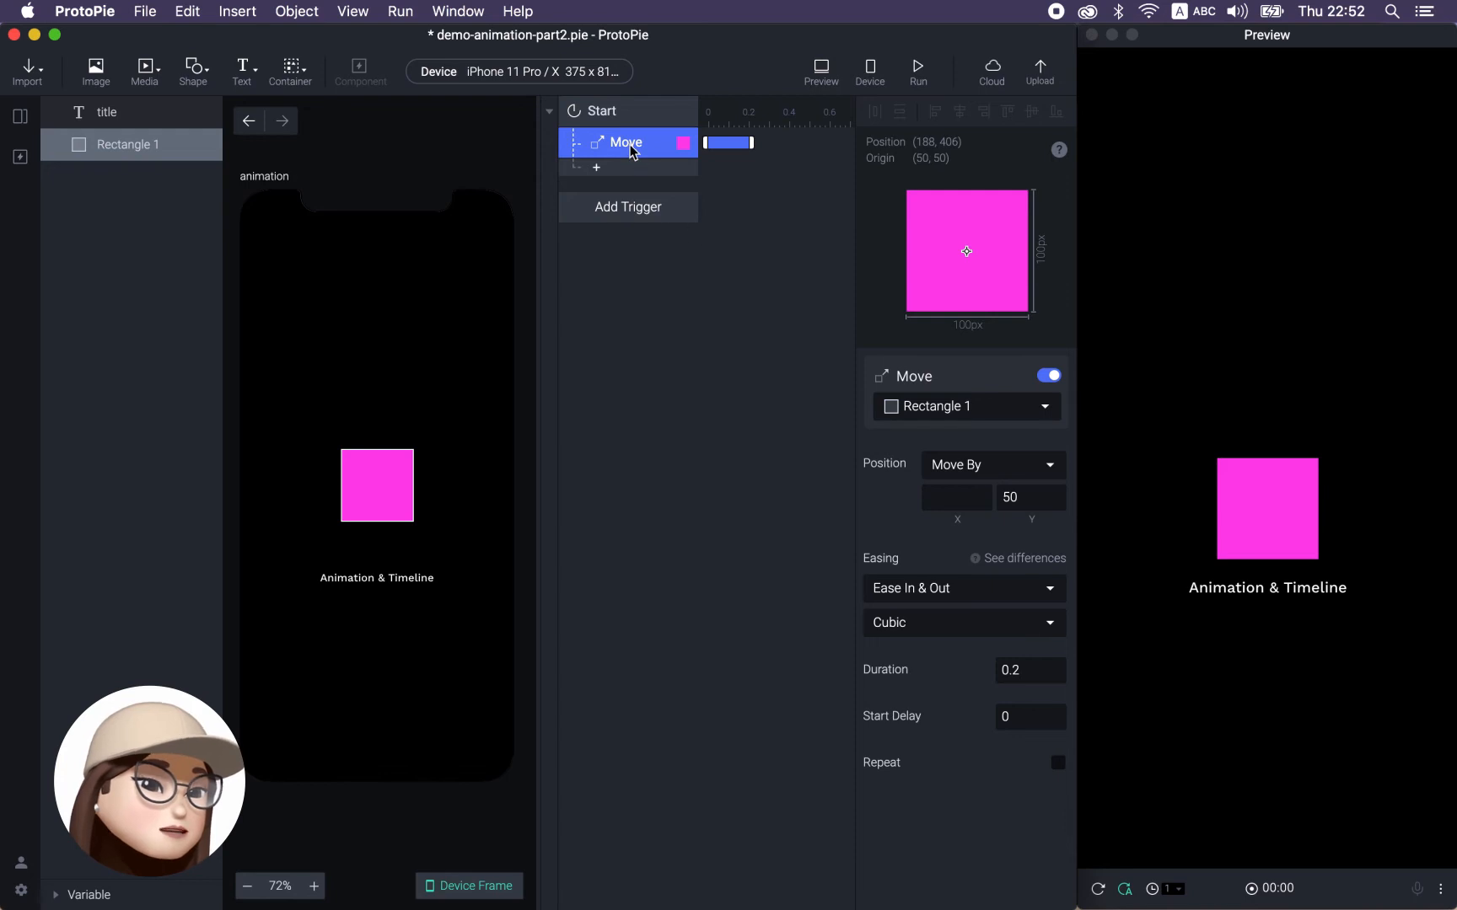
Duplicate the Move response and set the copy's Y distance to -50.
key(super+d)
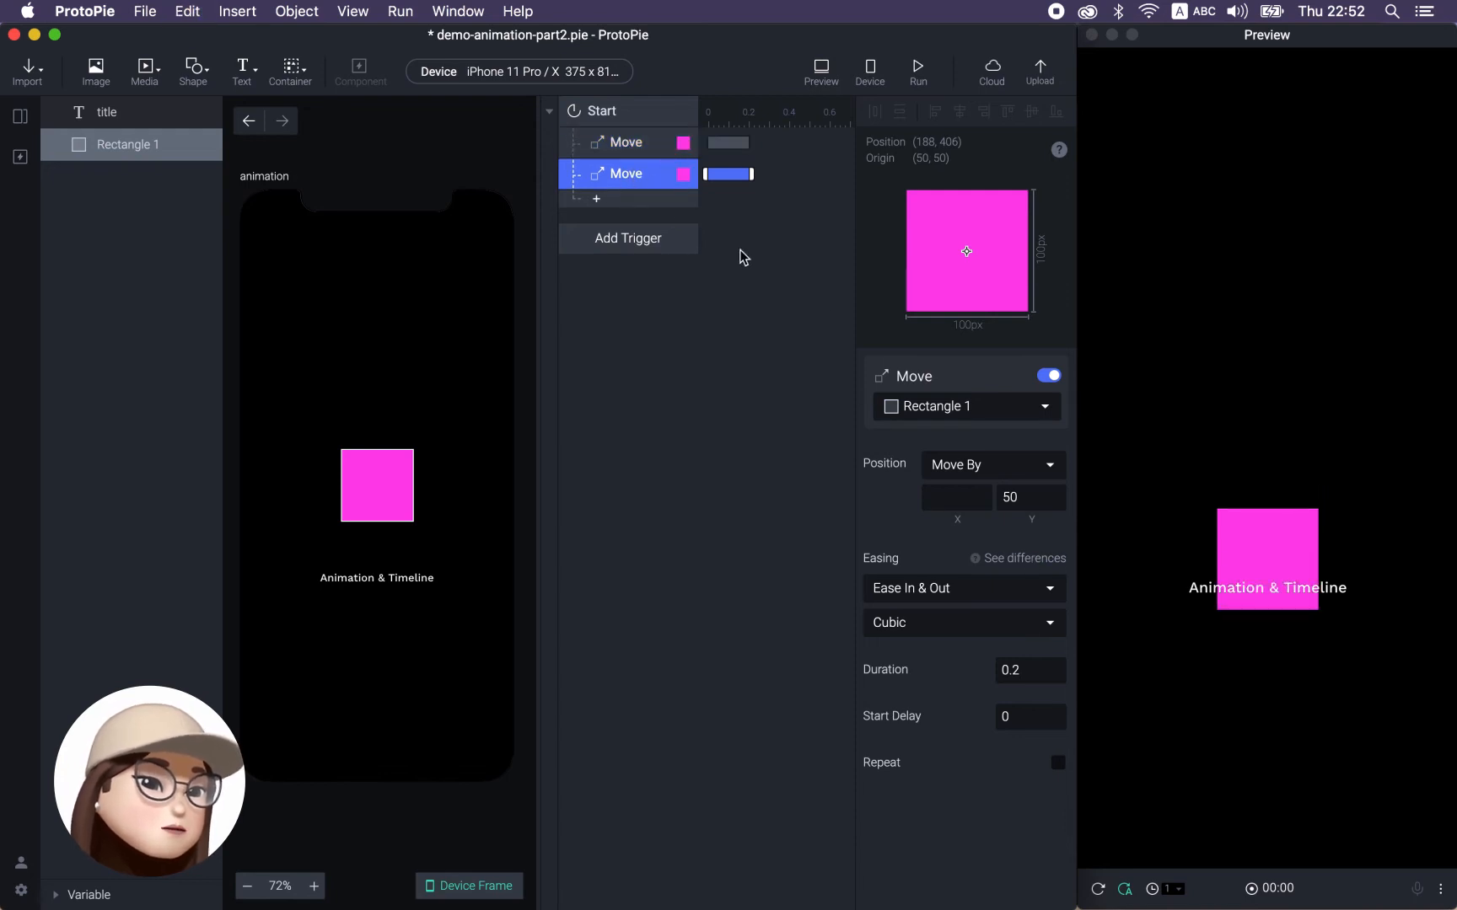
click(1009, 499)
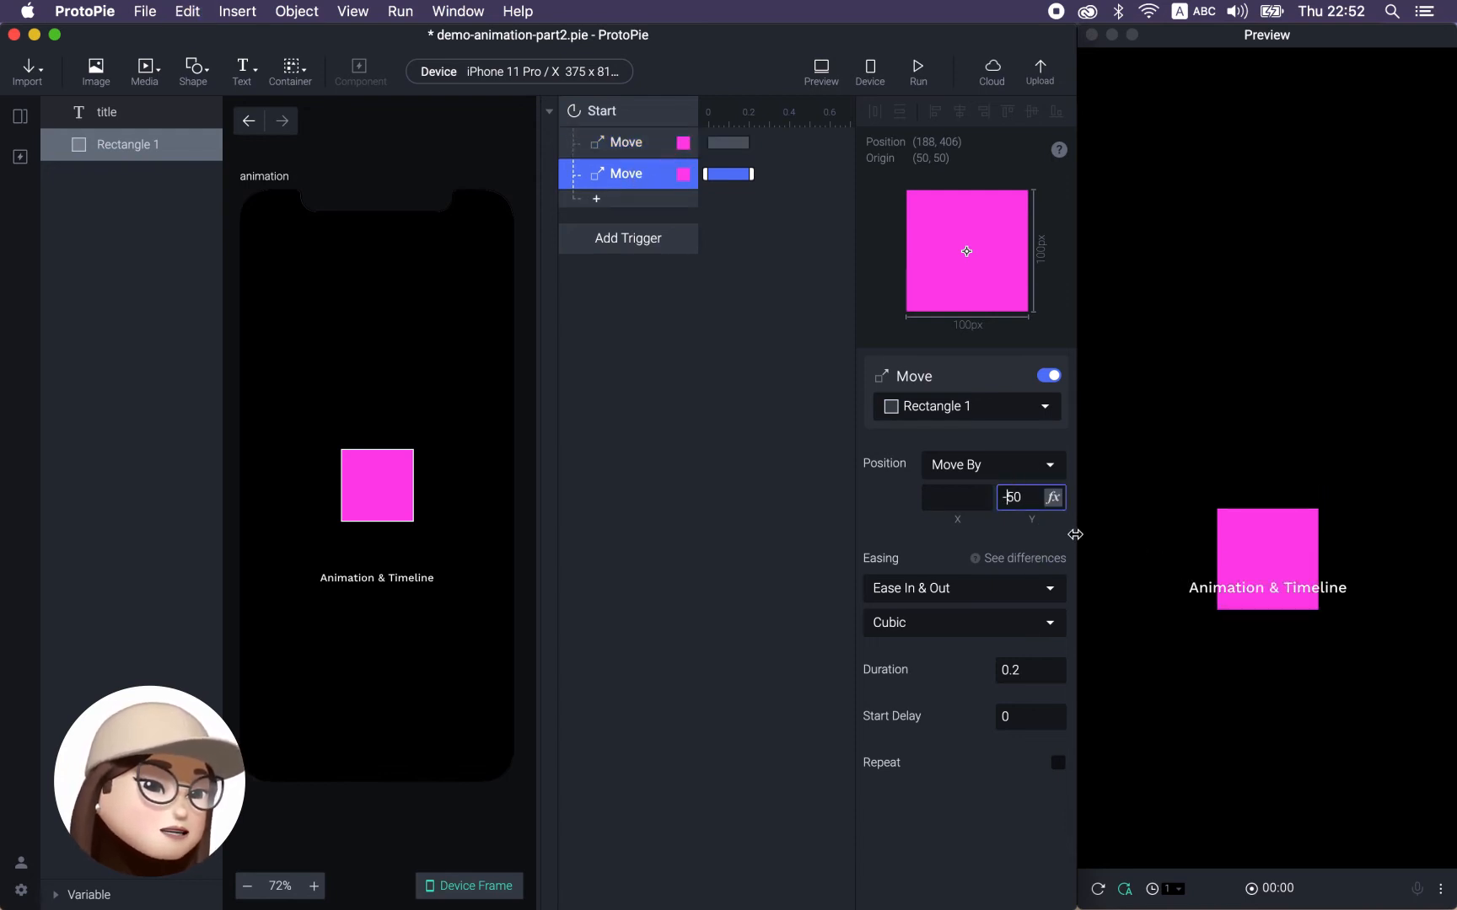
key(Return)
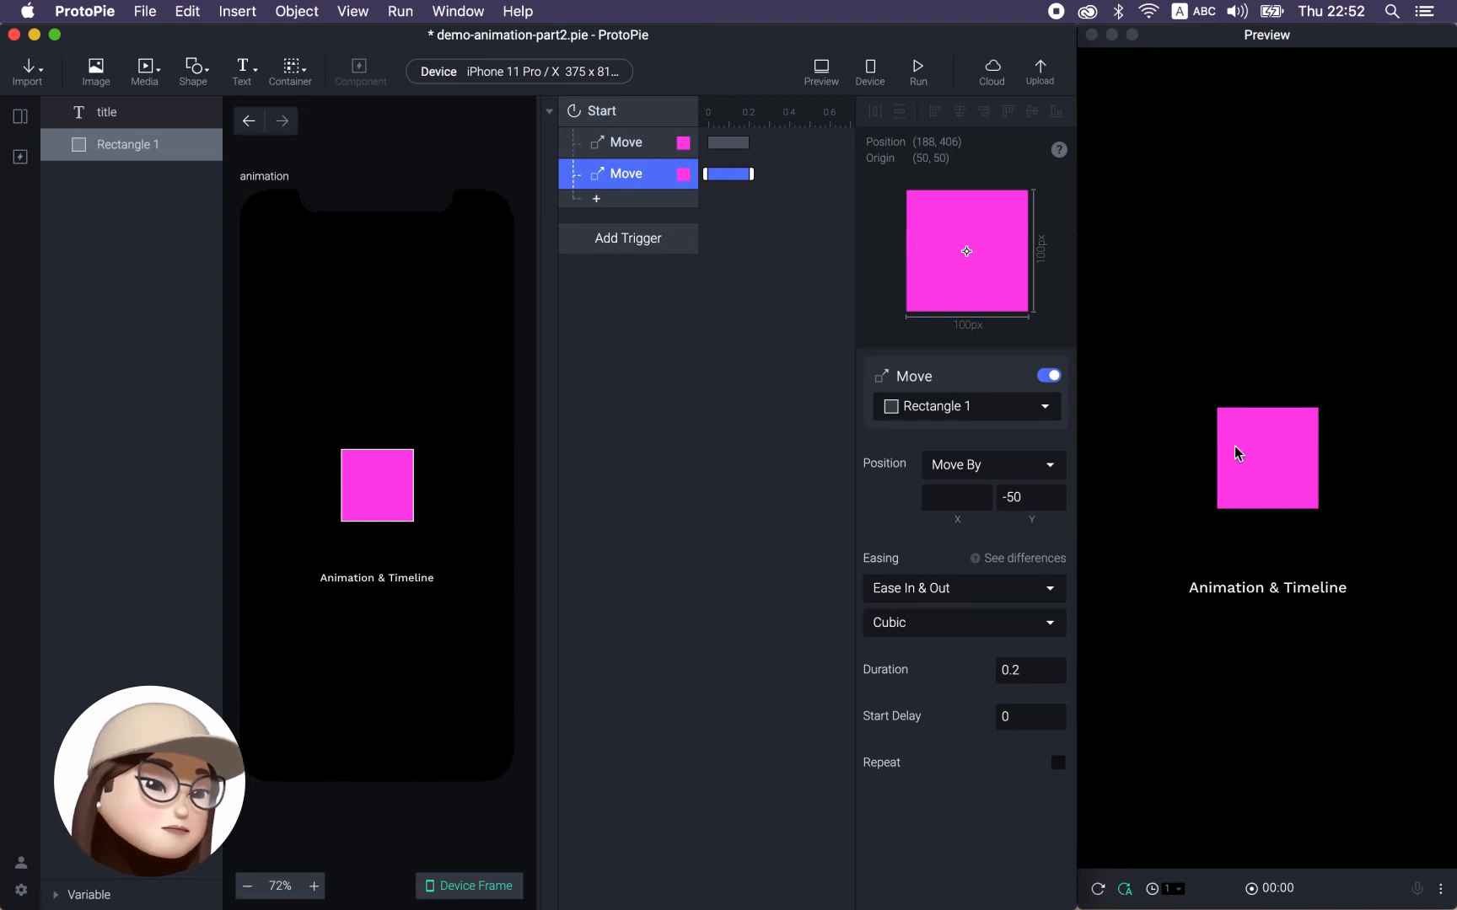
Widen the timeline, then stretch and shift the second Move response to a duration of 0.53 and a start delay of 0.32.
drag(536, 137, 348, 137)
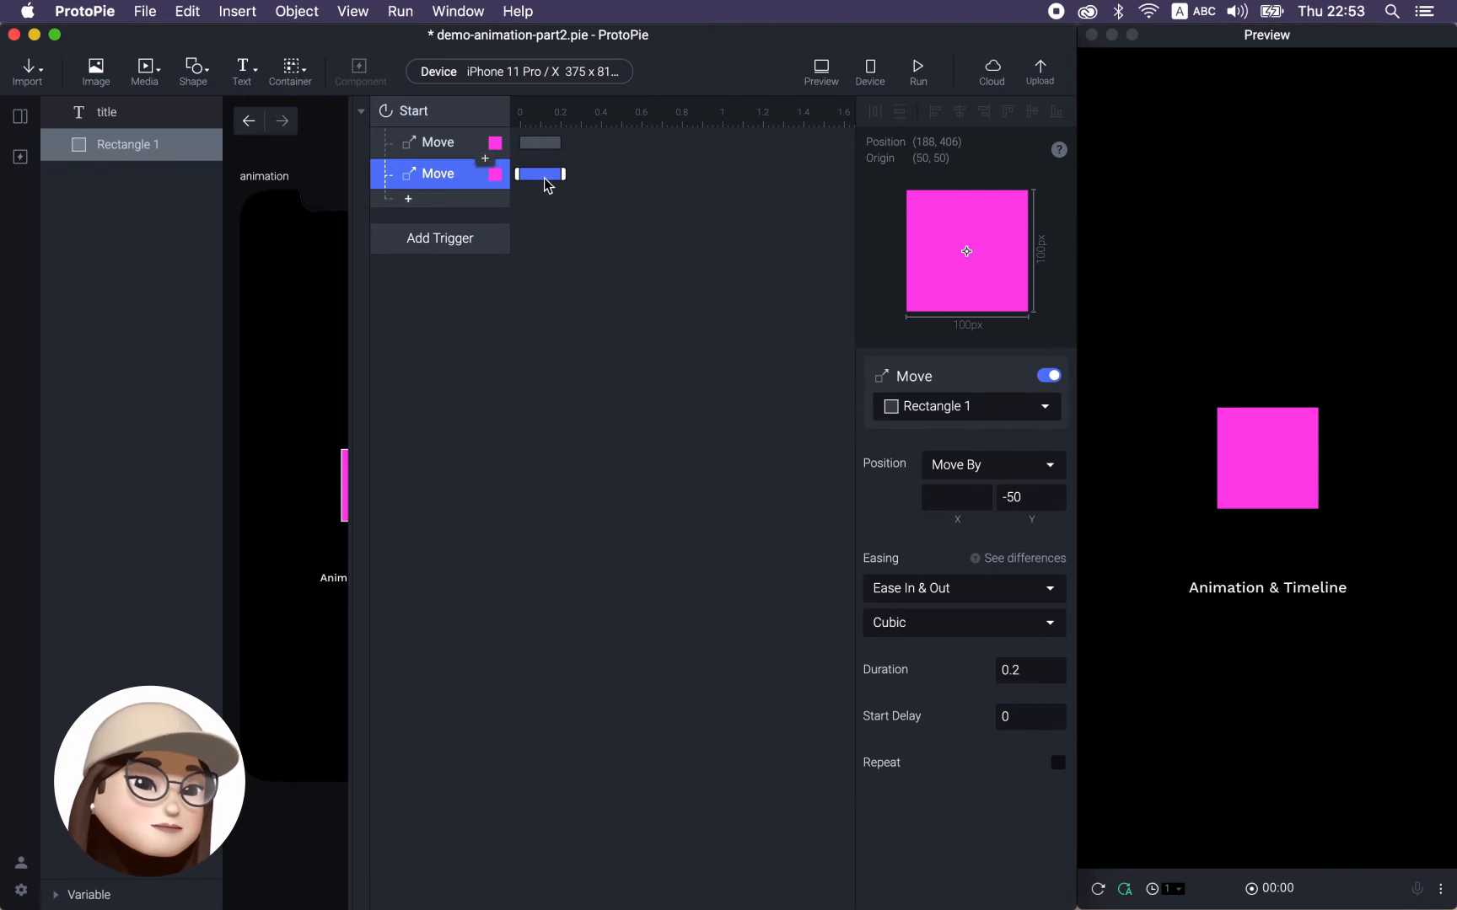
drag(565, 173, 630, 174)
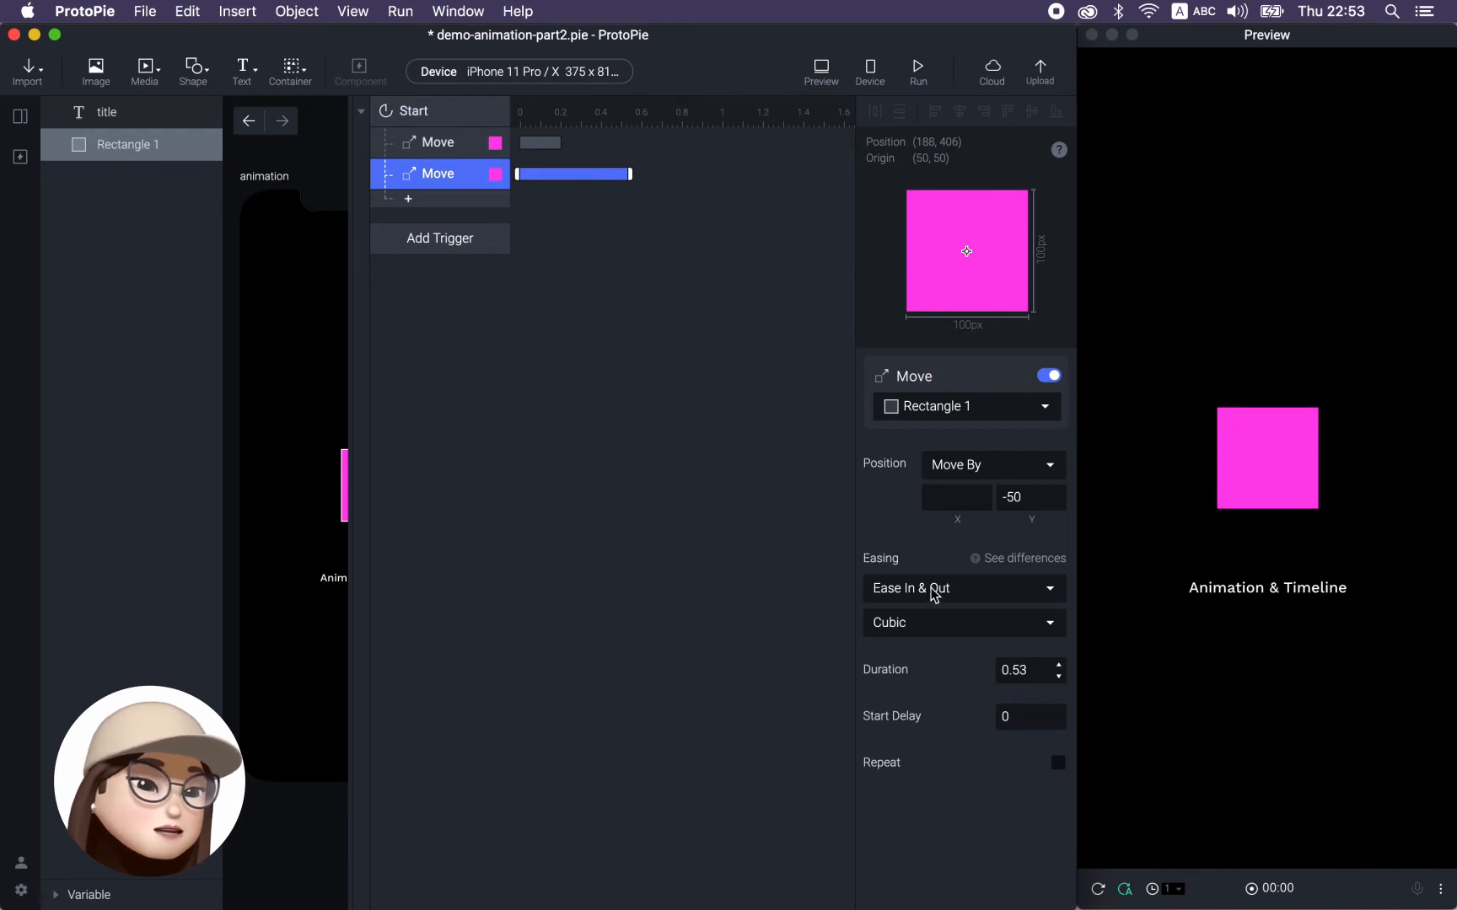
drag(570, 179, 631, 180)
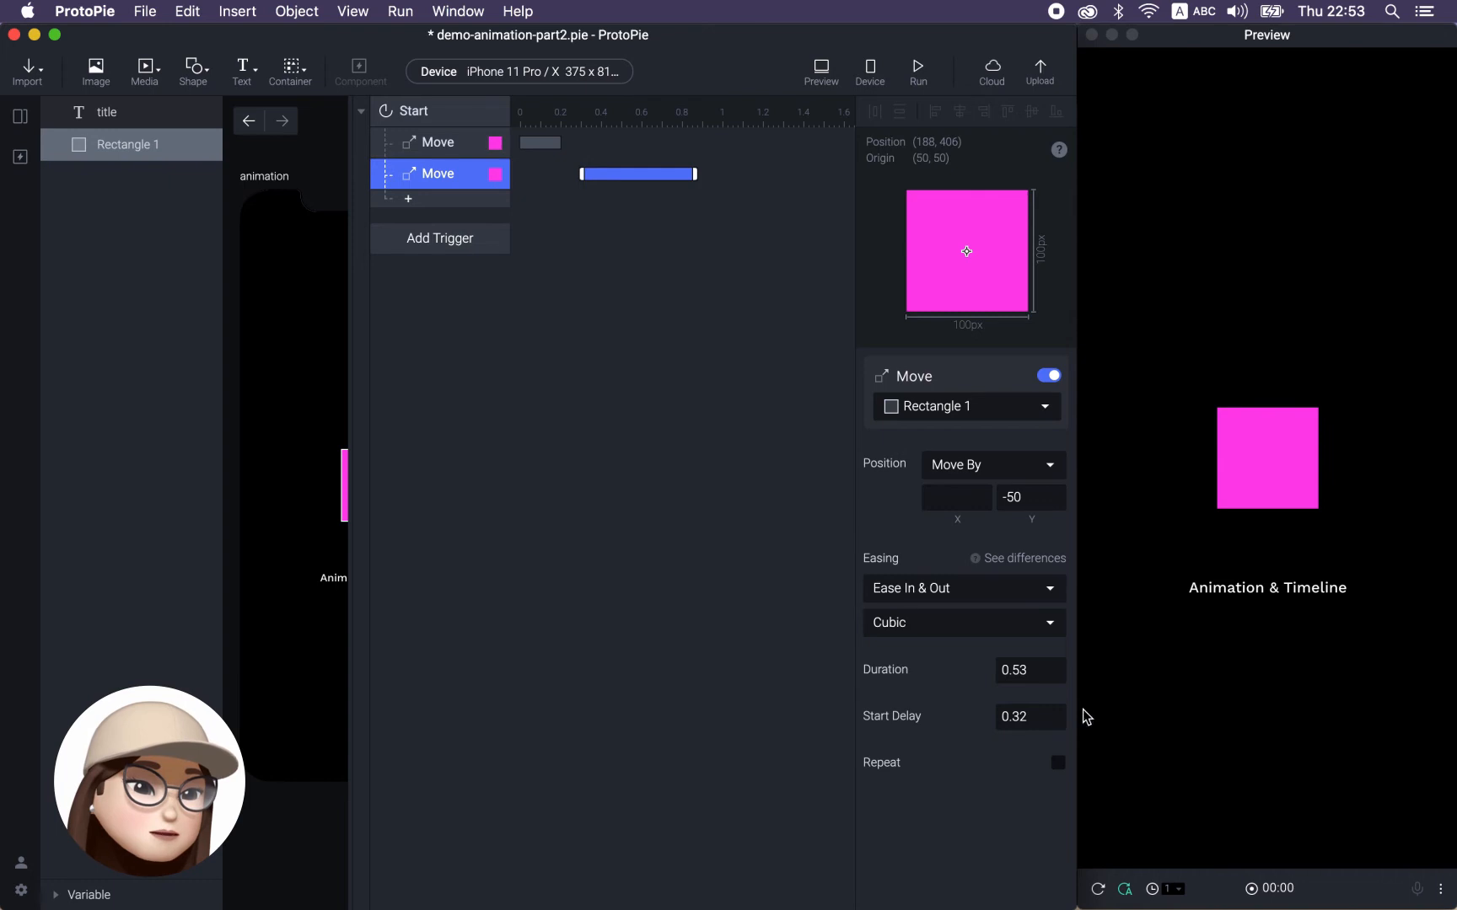
Undo the stretch and shift of the second Move response, set its start delay to 0.2, and replay the preview.
key(super+z)
key(super+z)
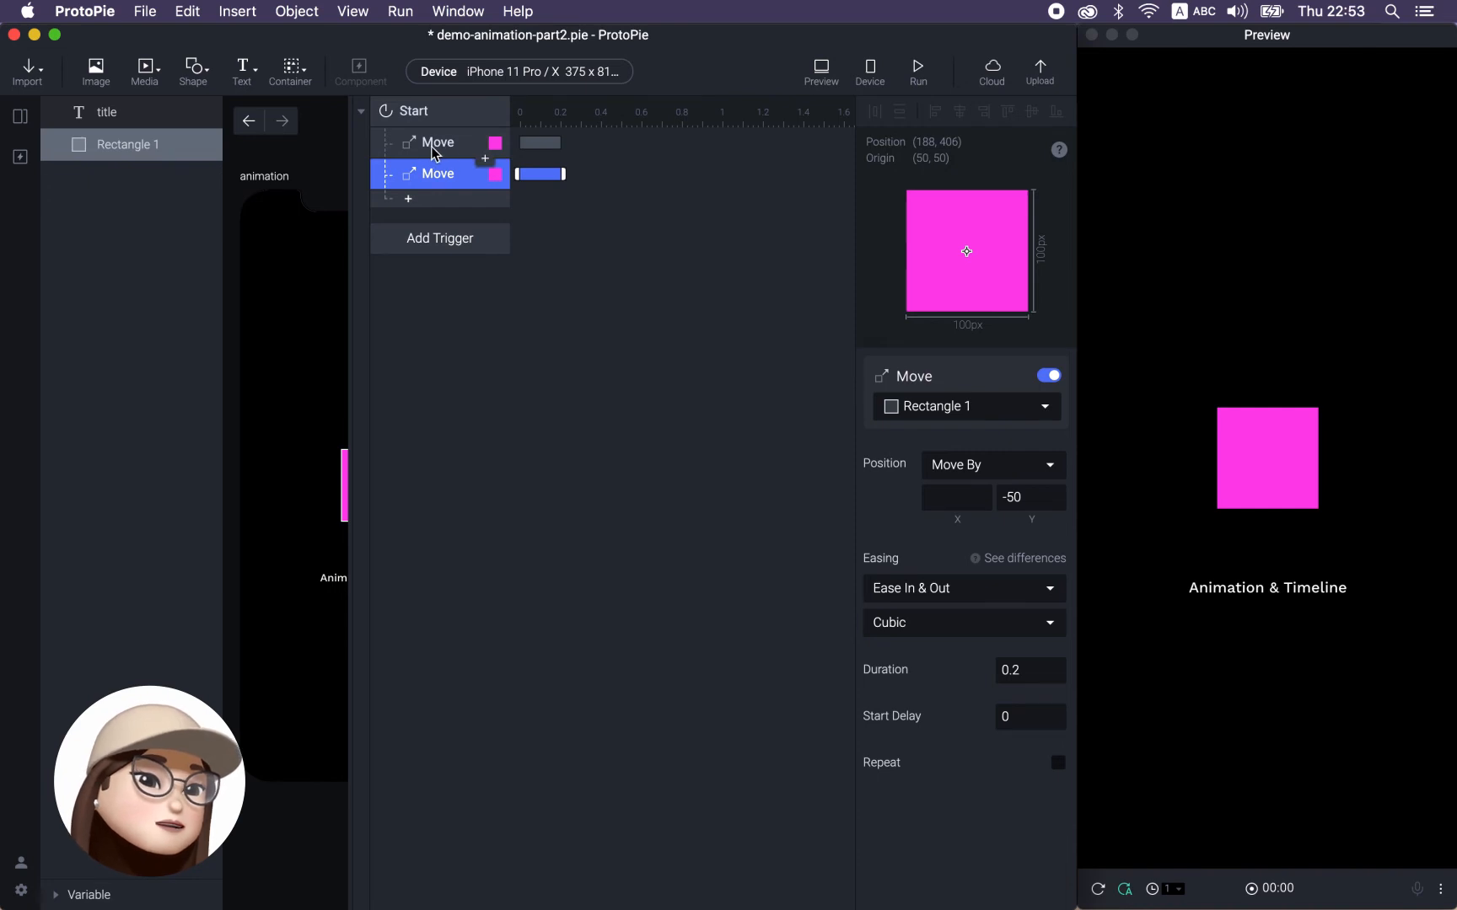
mouse_move(534, 177)
mouse_down()
mouse_move(577, 174)
mouse_move(561, 173)
mouse_up()
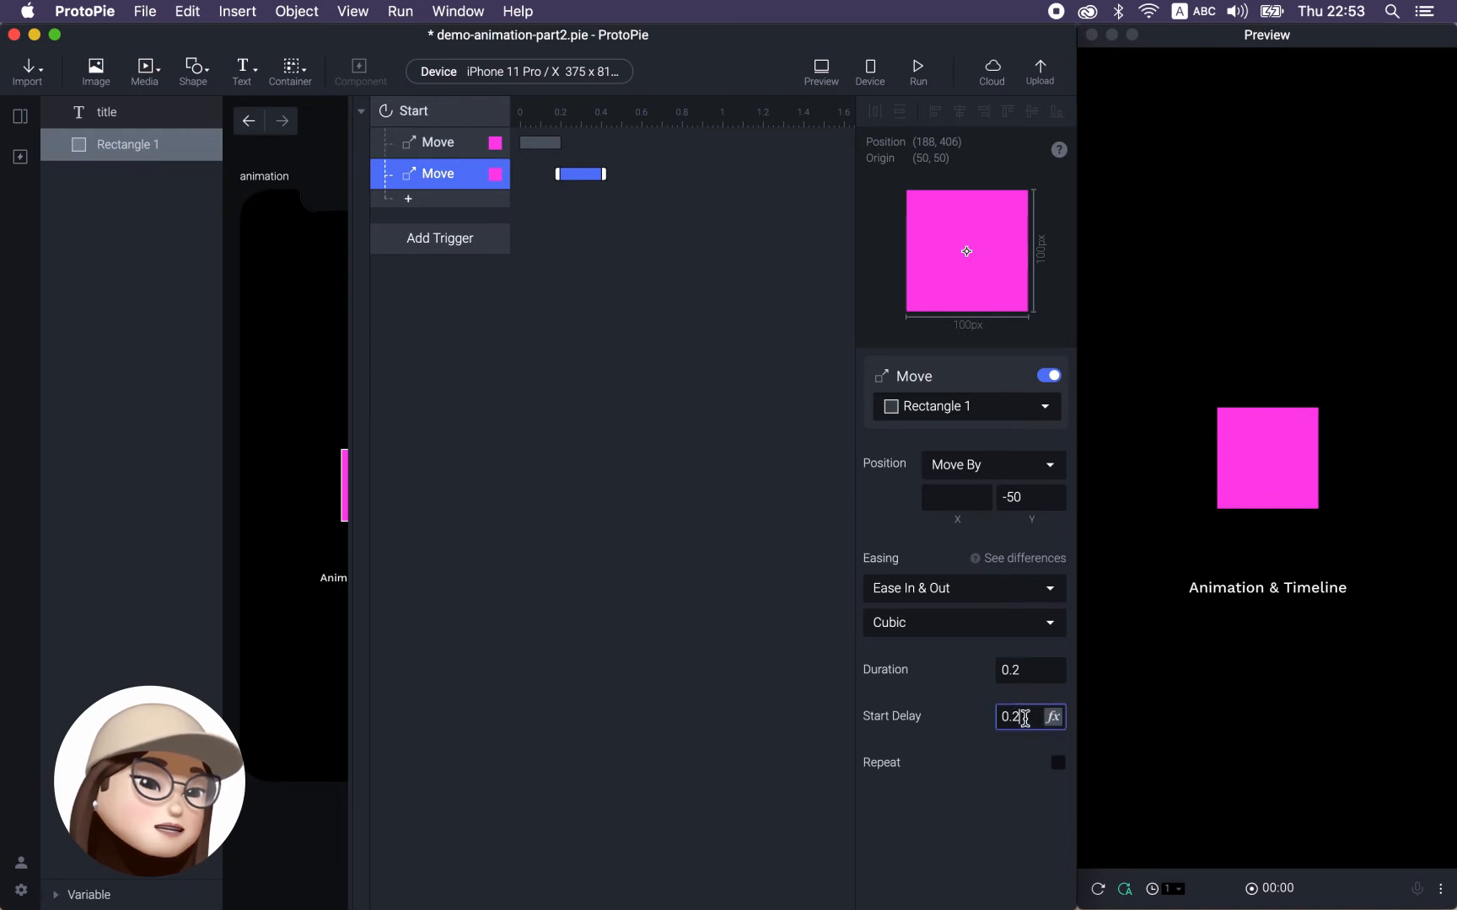
click(1024, 670)
click(544, 144)
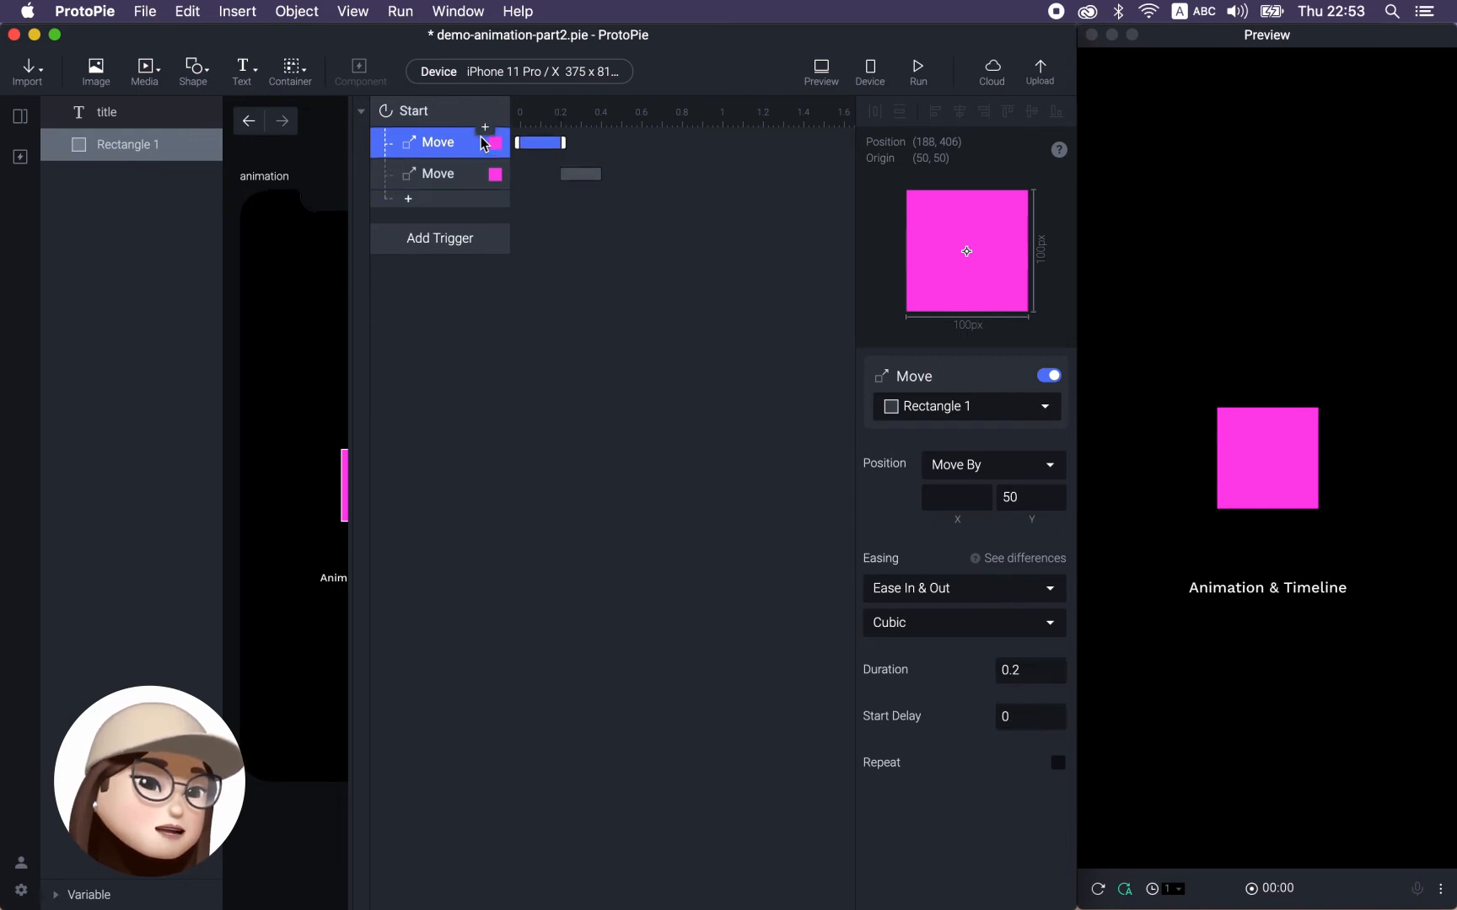
click(1098, 889)
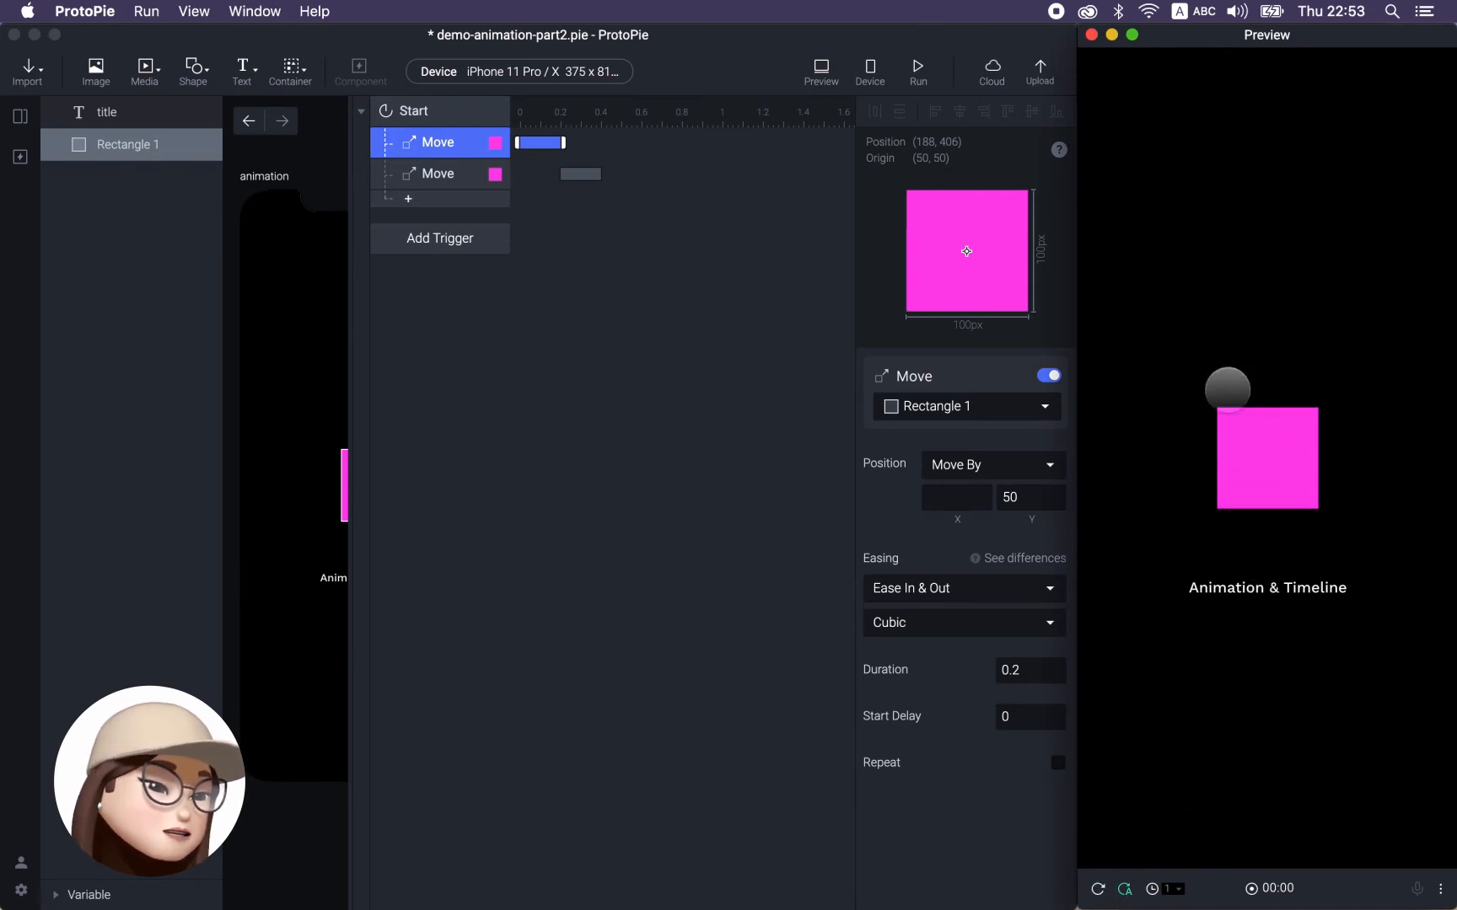
Enable Repeat for both Move responses together and set their duration to 1.
click(455, 183)
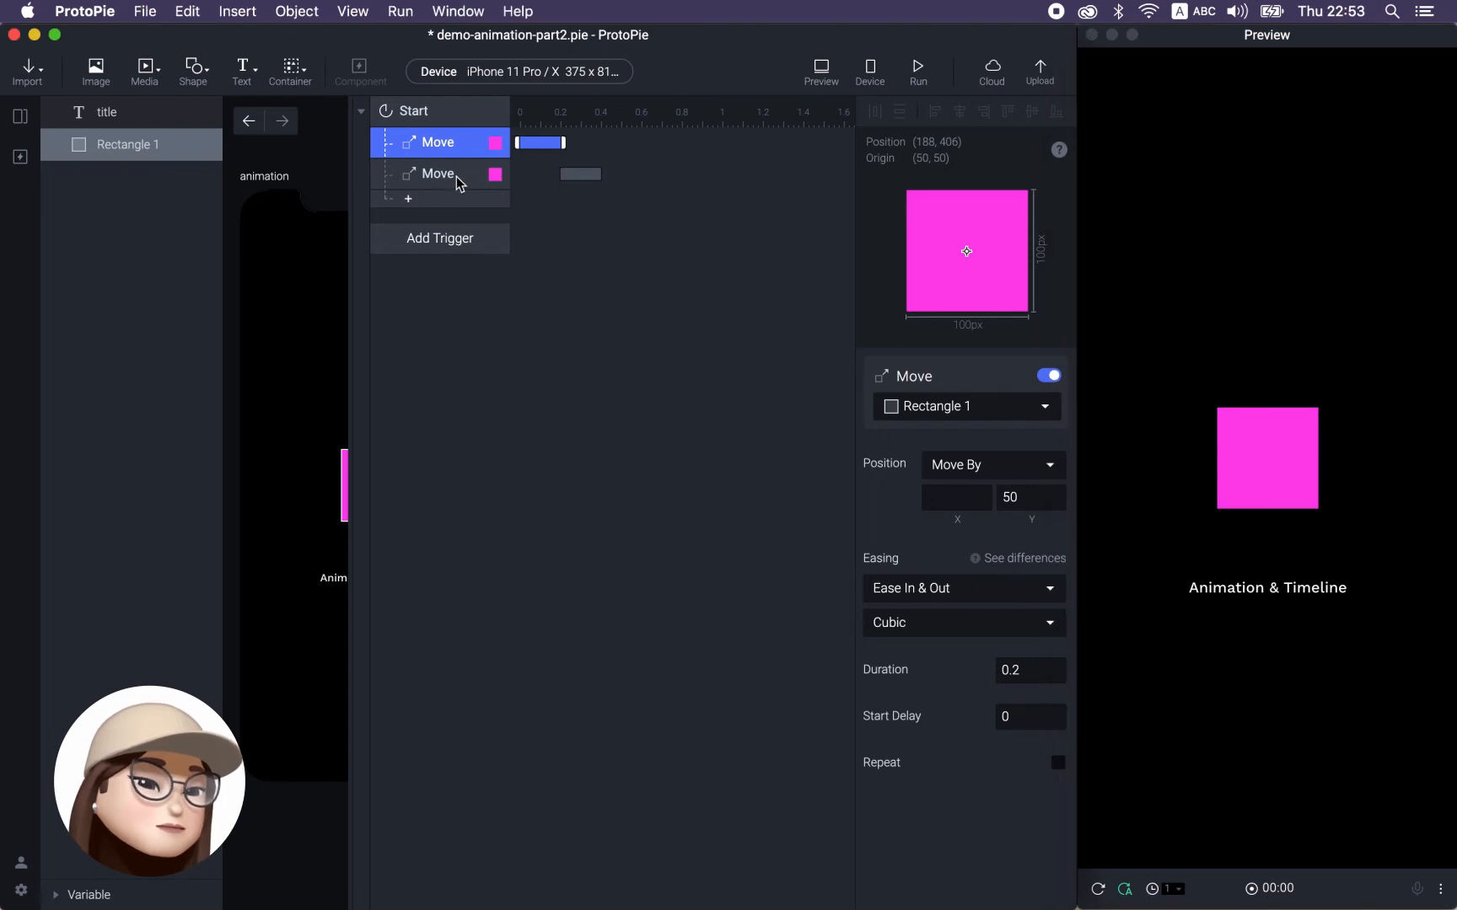
shift+click(463, 183)
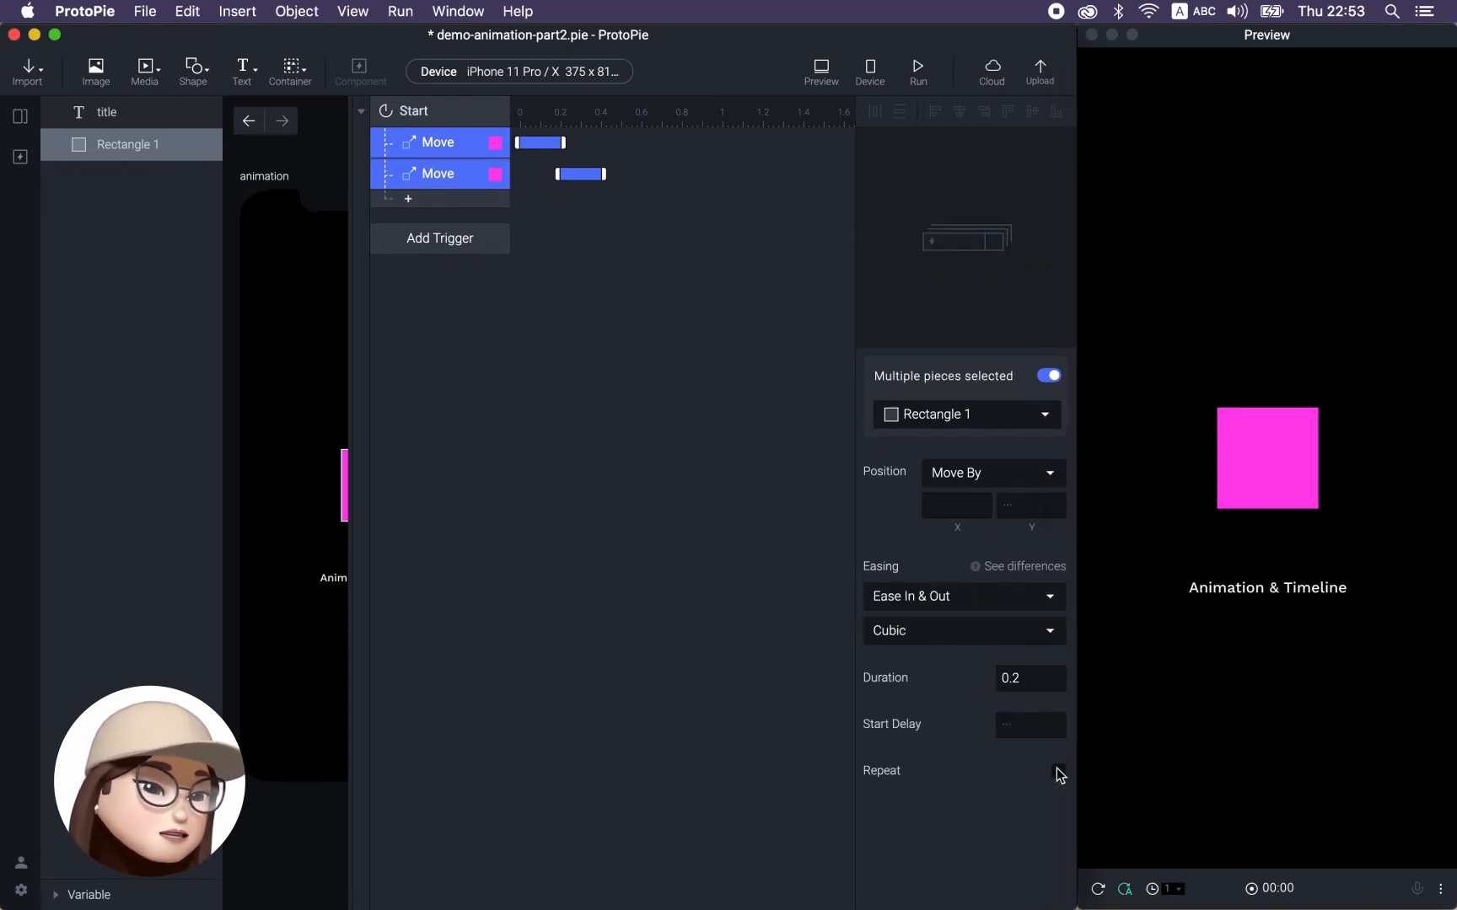
click(1059, 772)
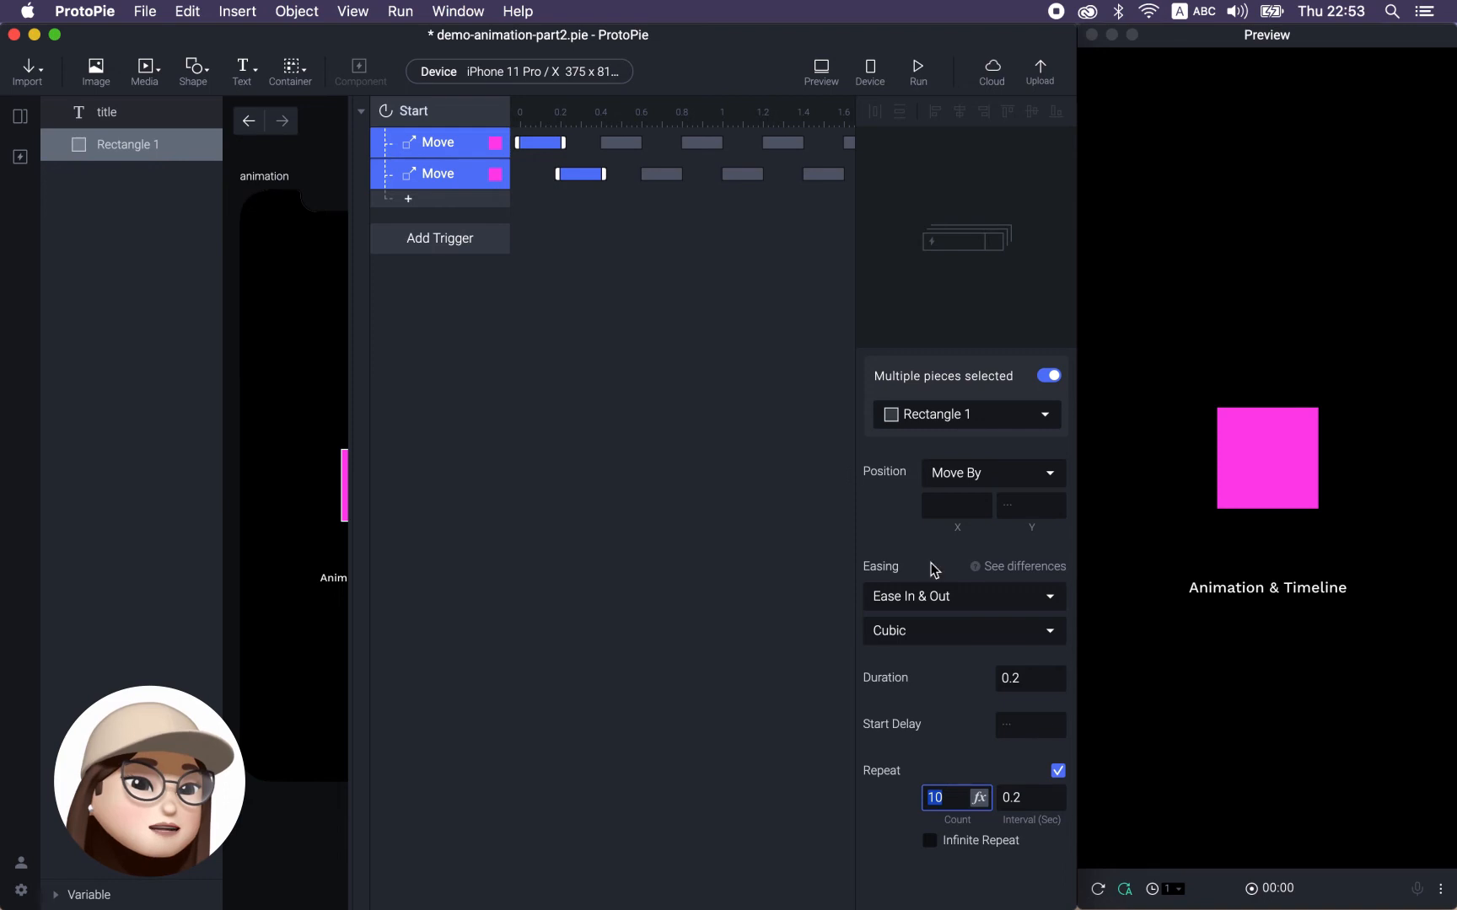
click(1028, 675)
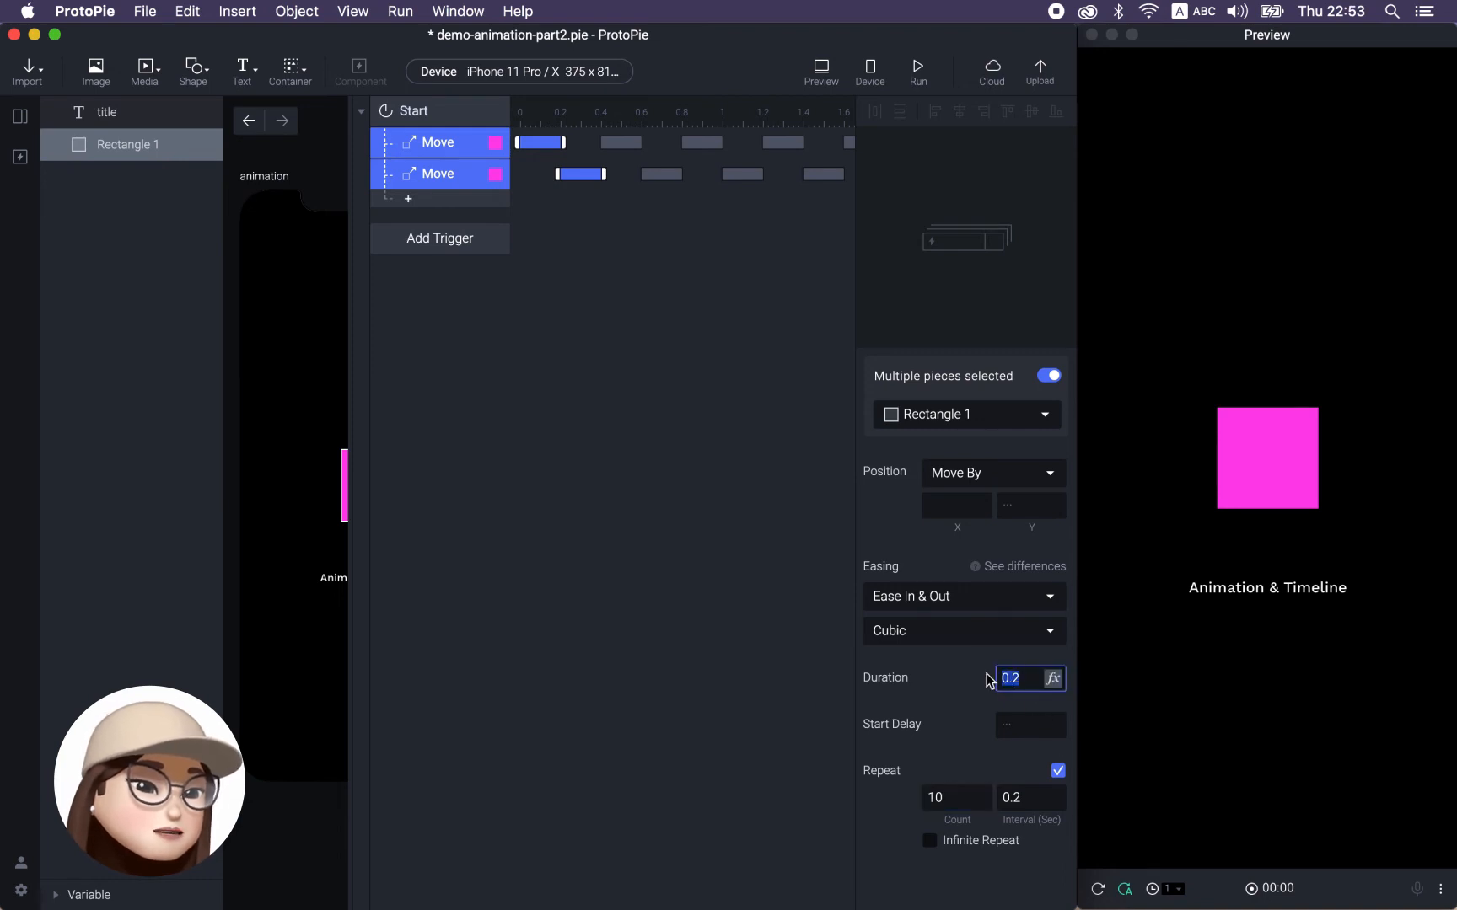
key(Return)
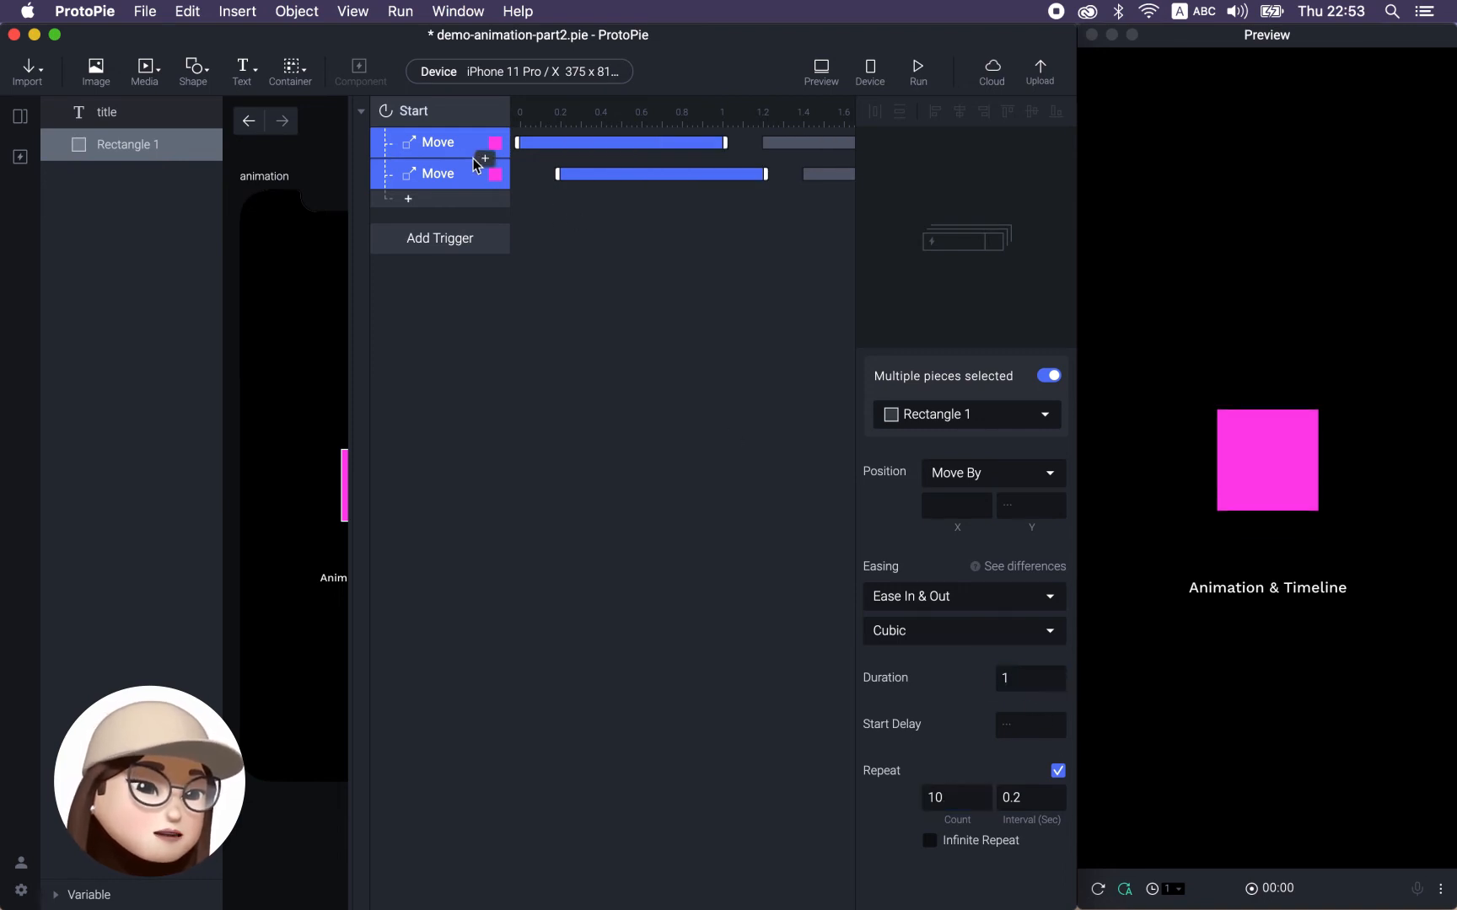
Shift the second Move response on the timeline to a start delay of 1.
click(433, 175)
drag(586, 179, 758, 177)
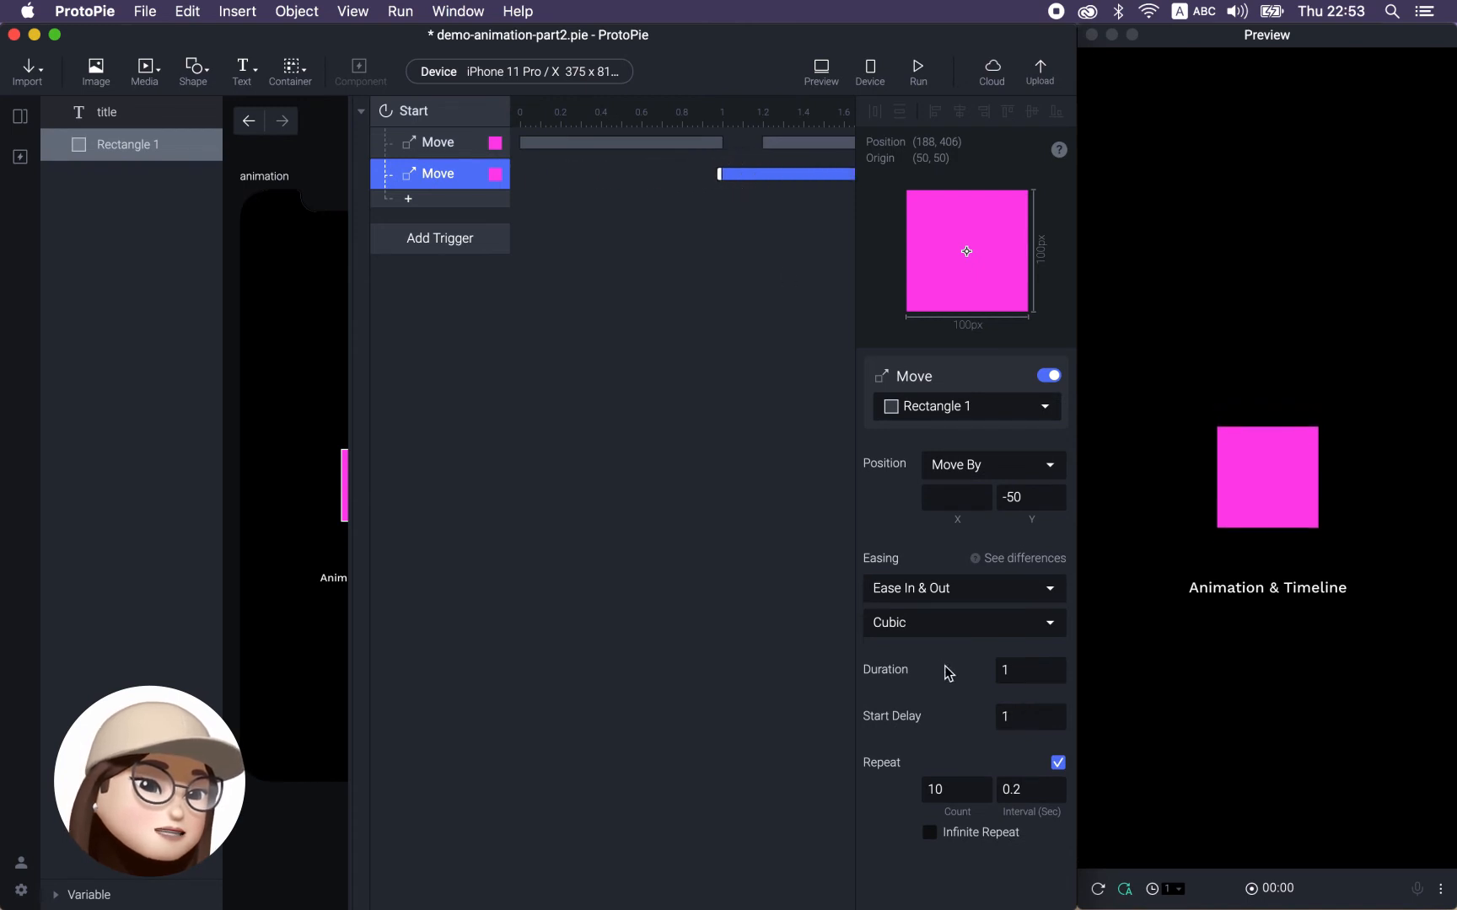
click(1028, 717)
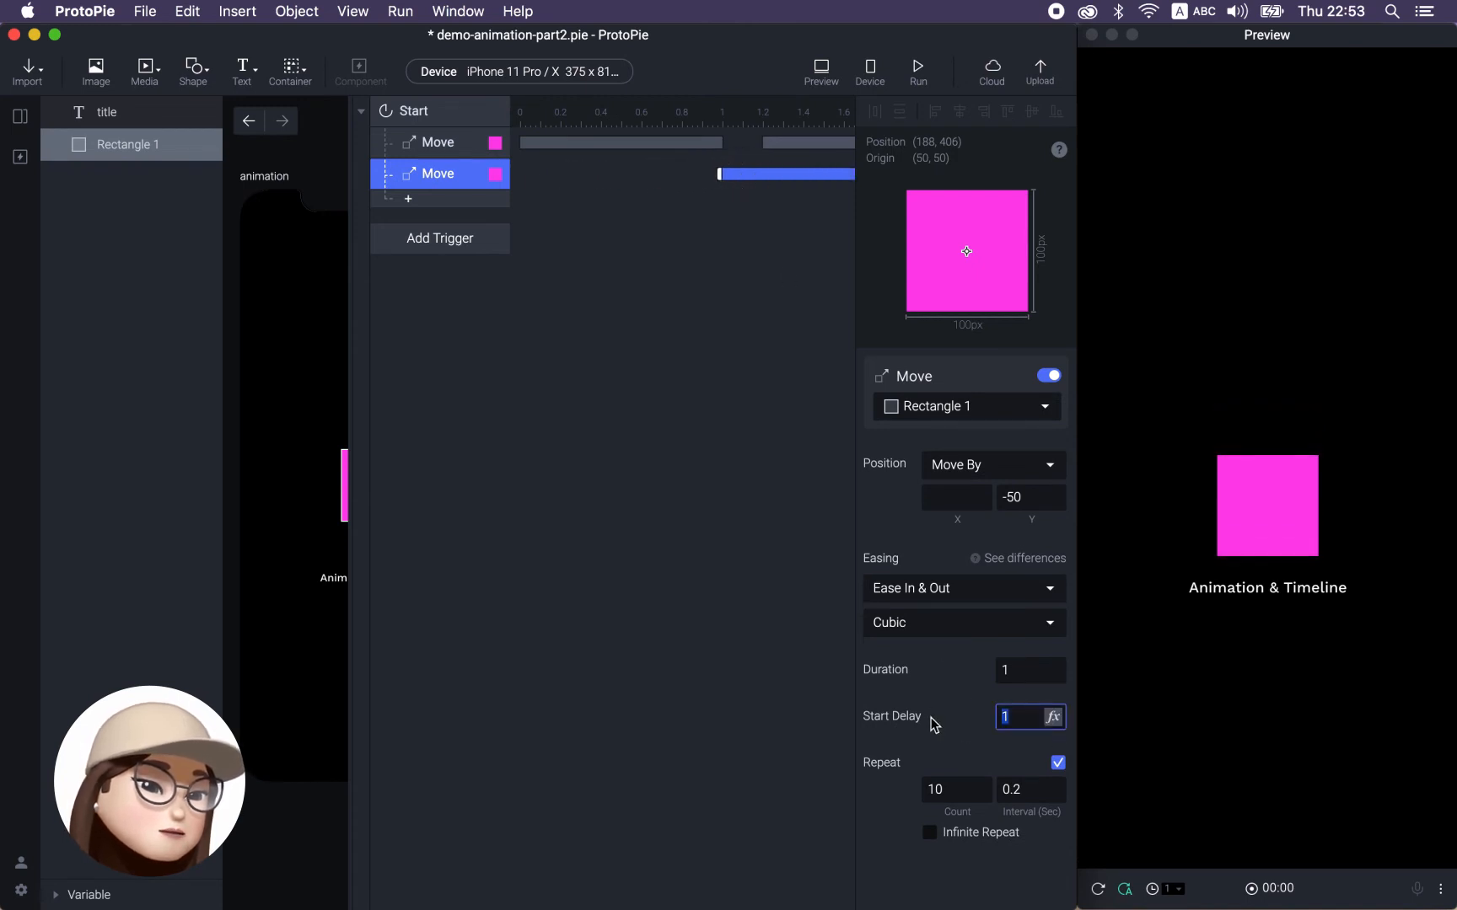
Set the repeat interval of both Move responses to 1 second and deselect them.
click(798, 154)
click(451, 154)
shift+click(462, 172)
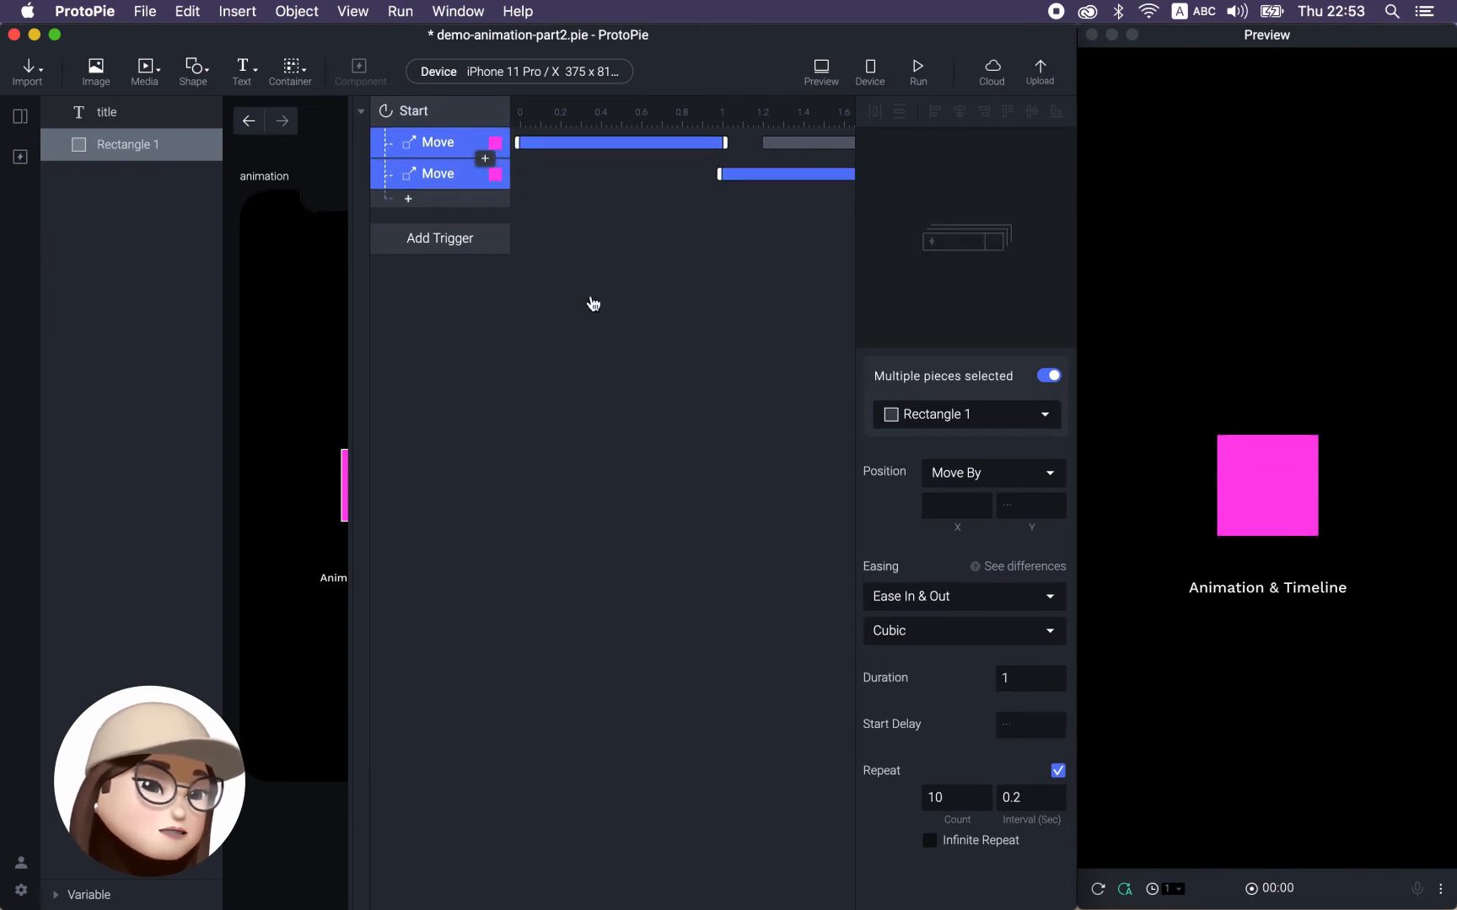
click(1029, 792)
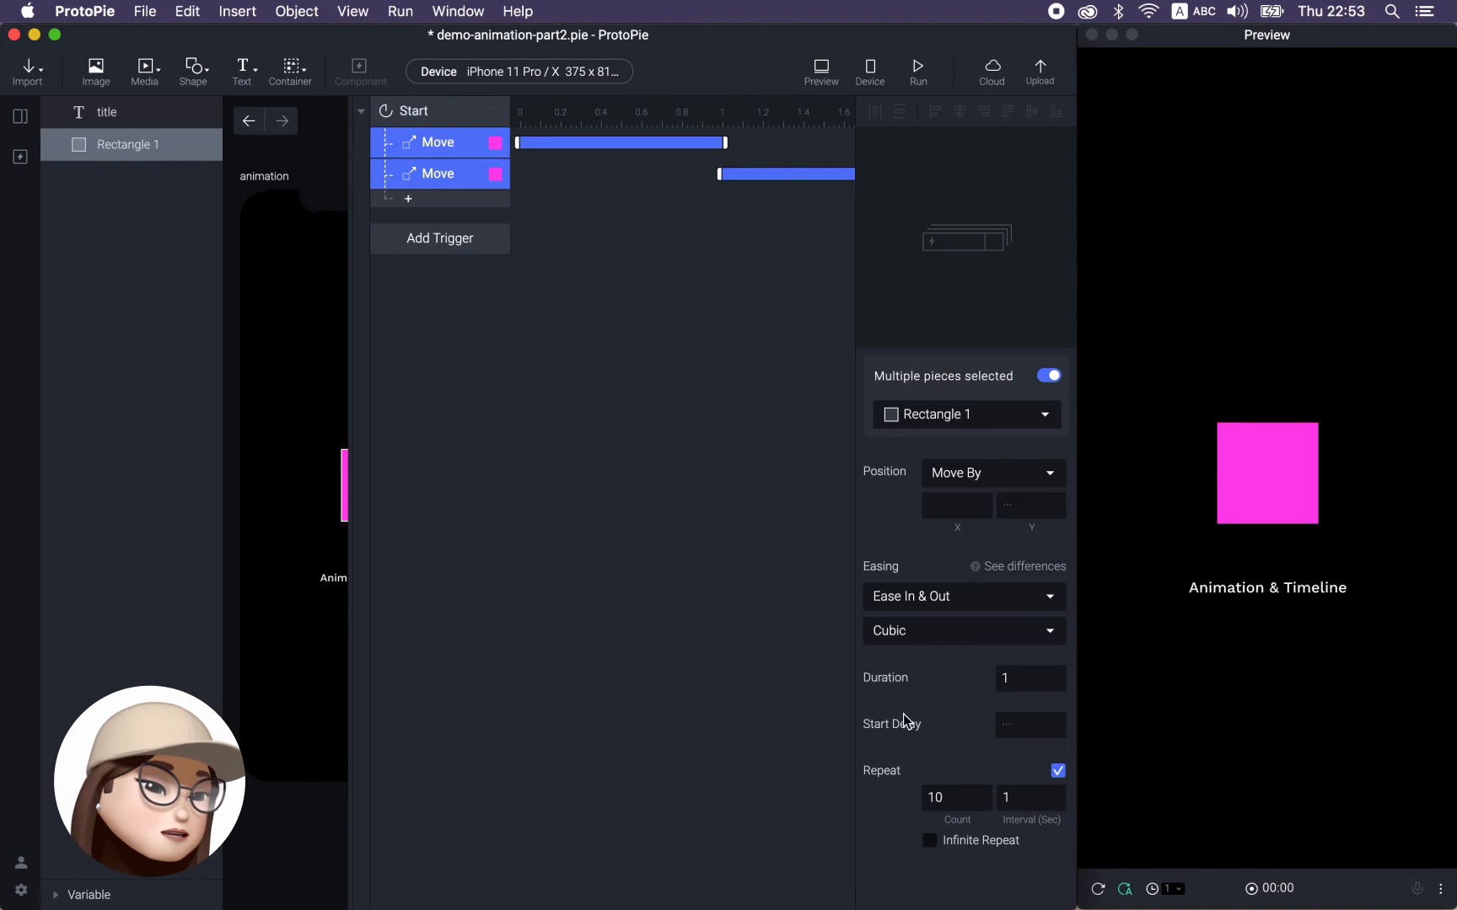
click(747, 542)
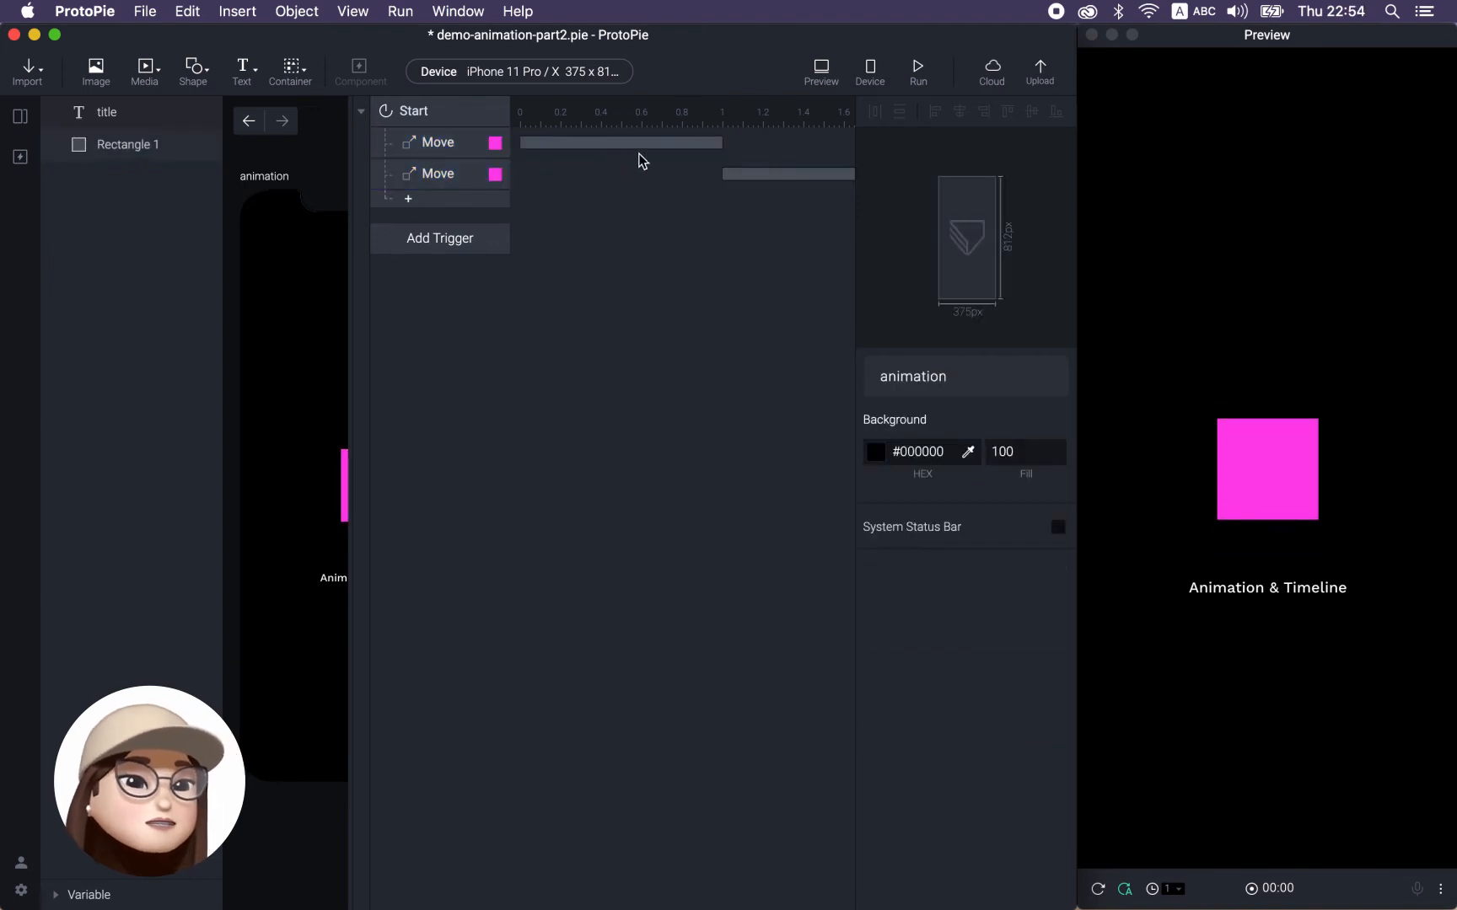
Examine along the timeline how the repeats of the two Move responses follow each other, and check each response's settings.
scroll(669, 160, right, 4)
scroll(610, 175, right, 2)
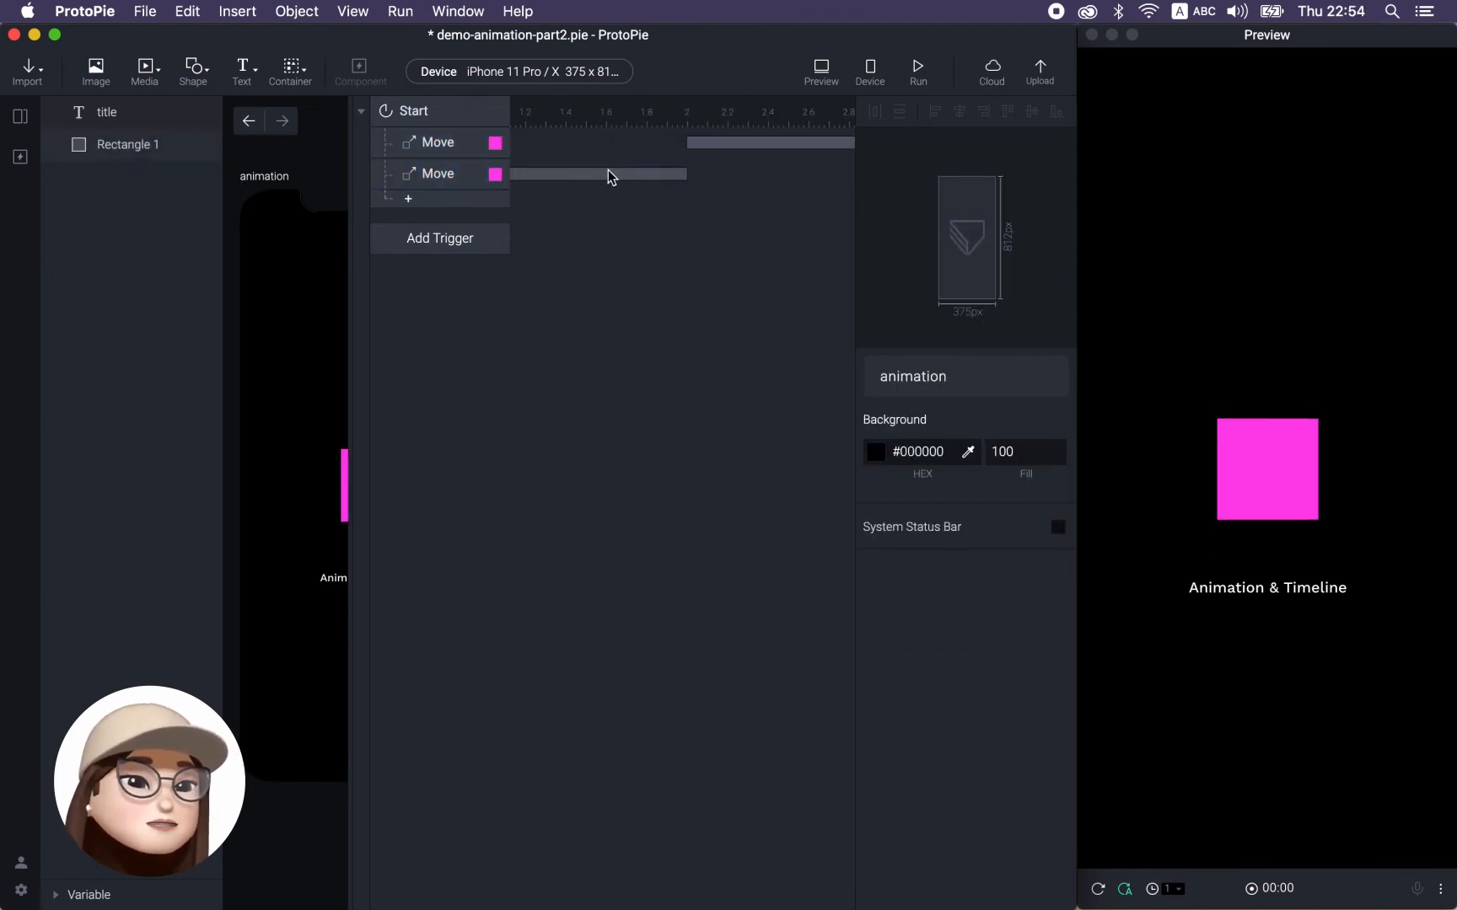
scroll(710, 133, right, 6)
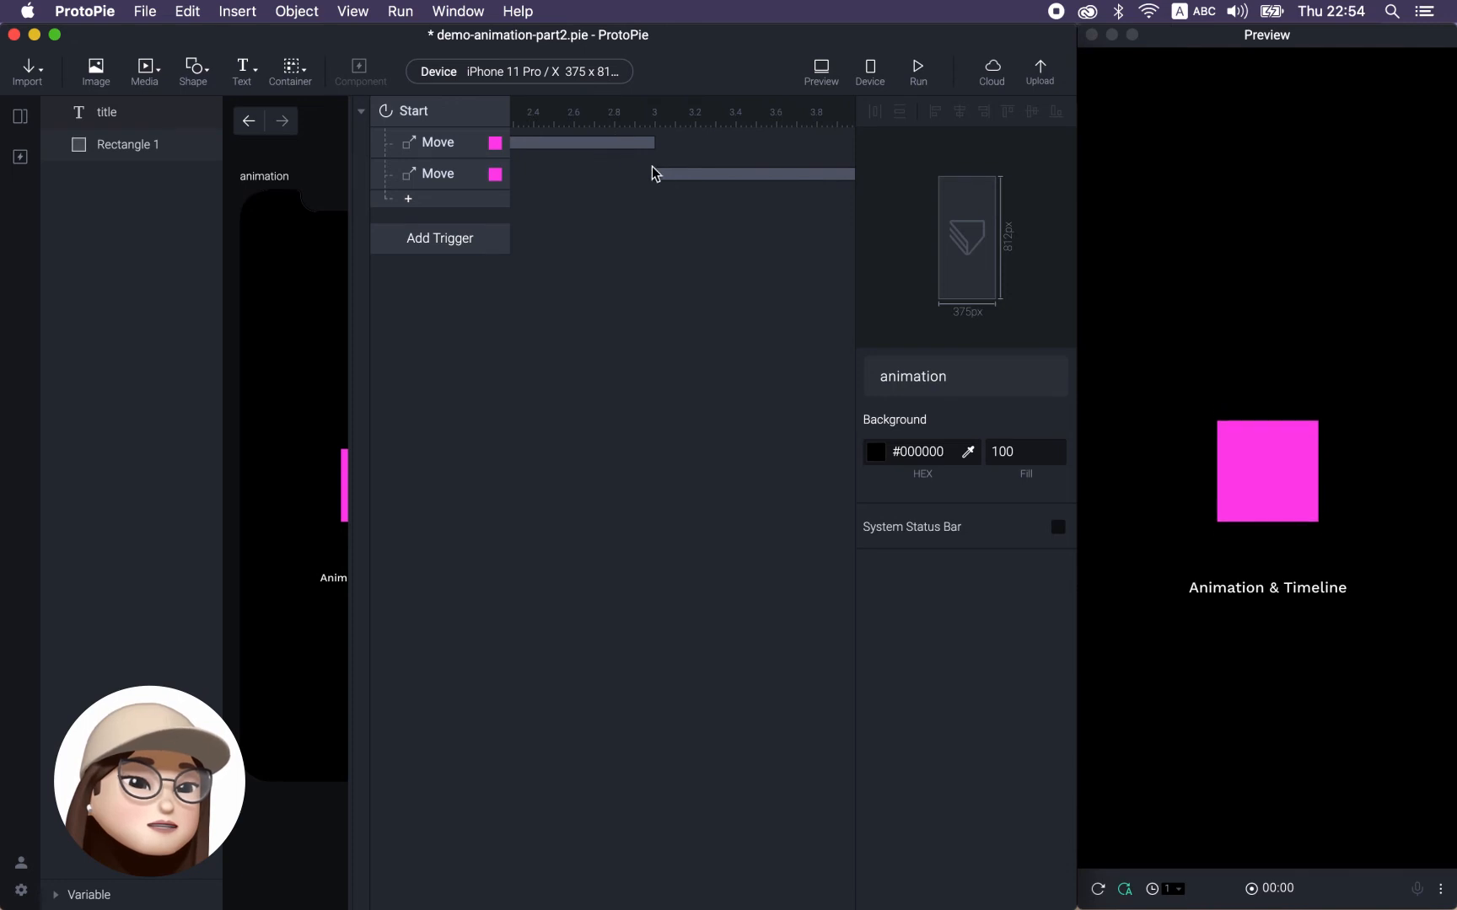
scroll(652, 172, left, 10)
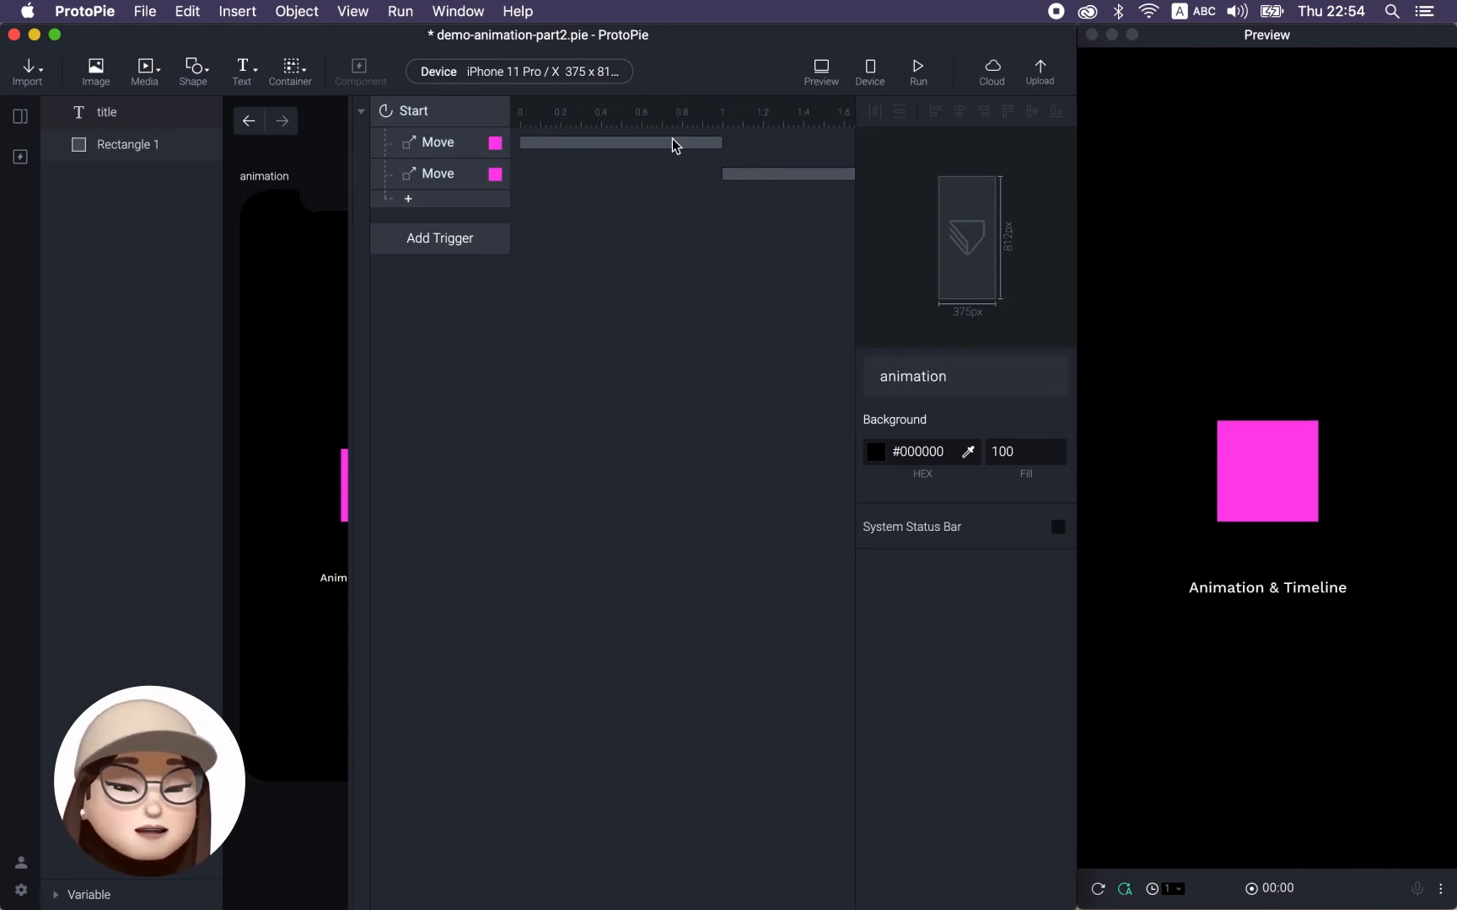
scroll(614, 143, right, 4)
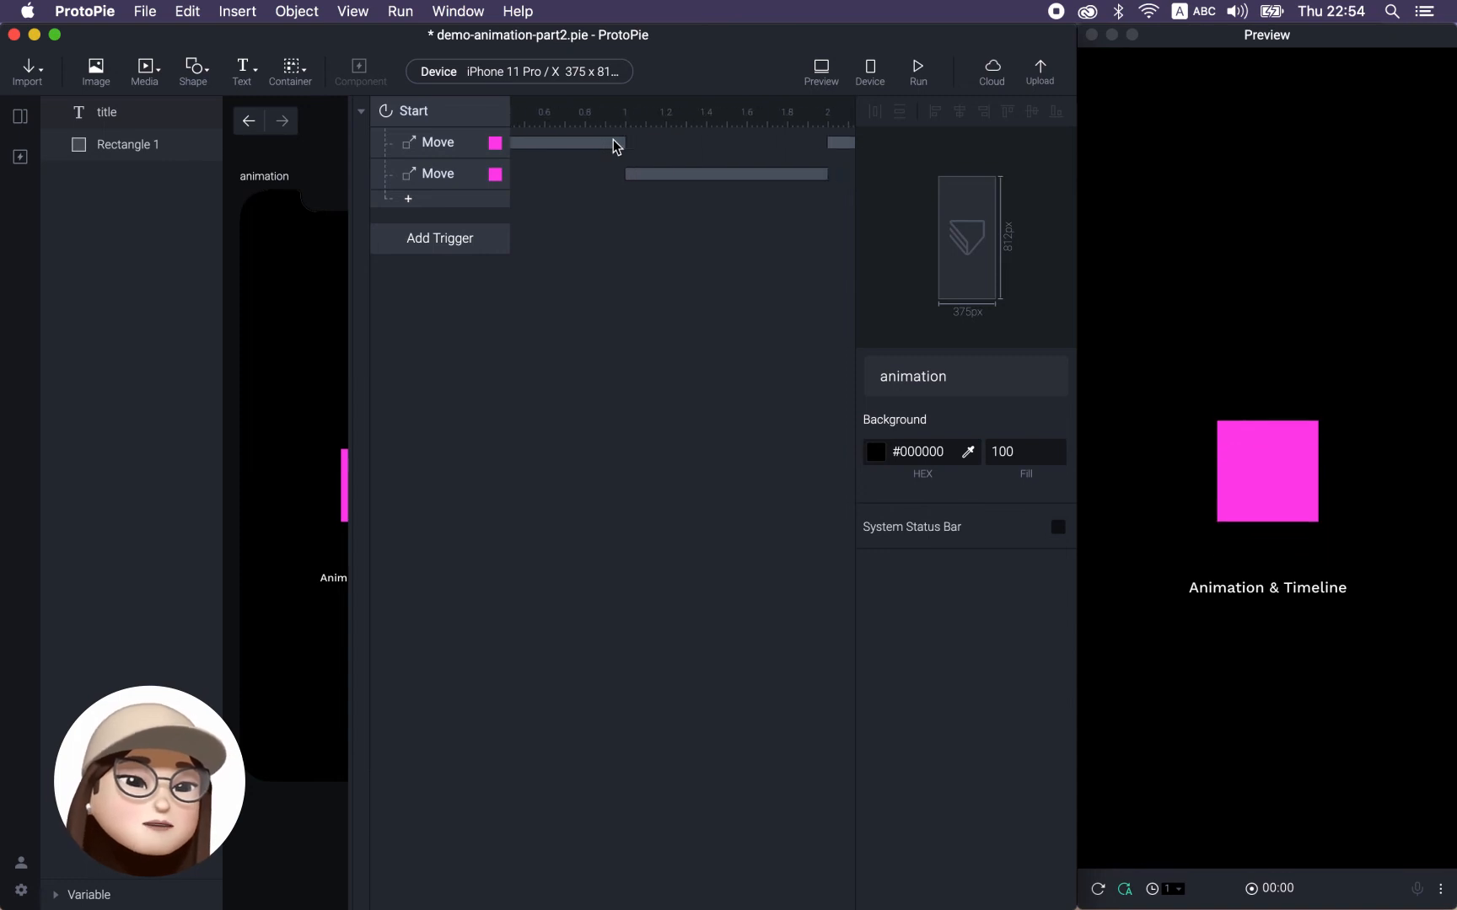
scroll(801, 169, left, 2)
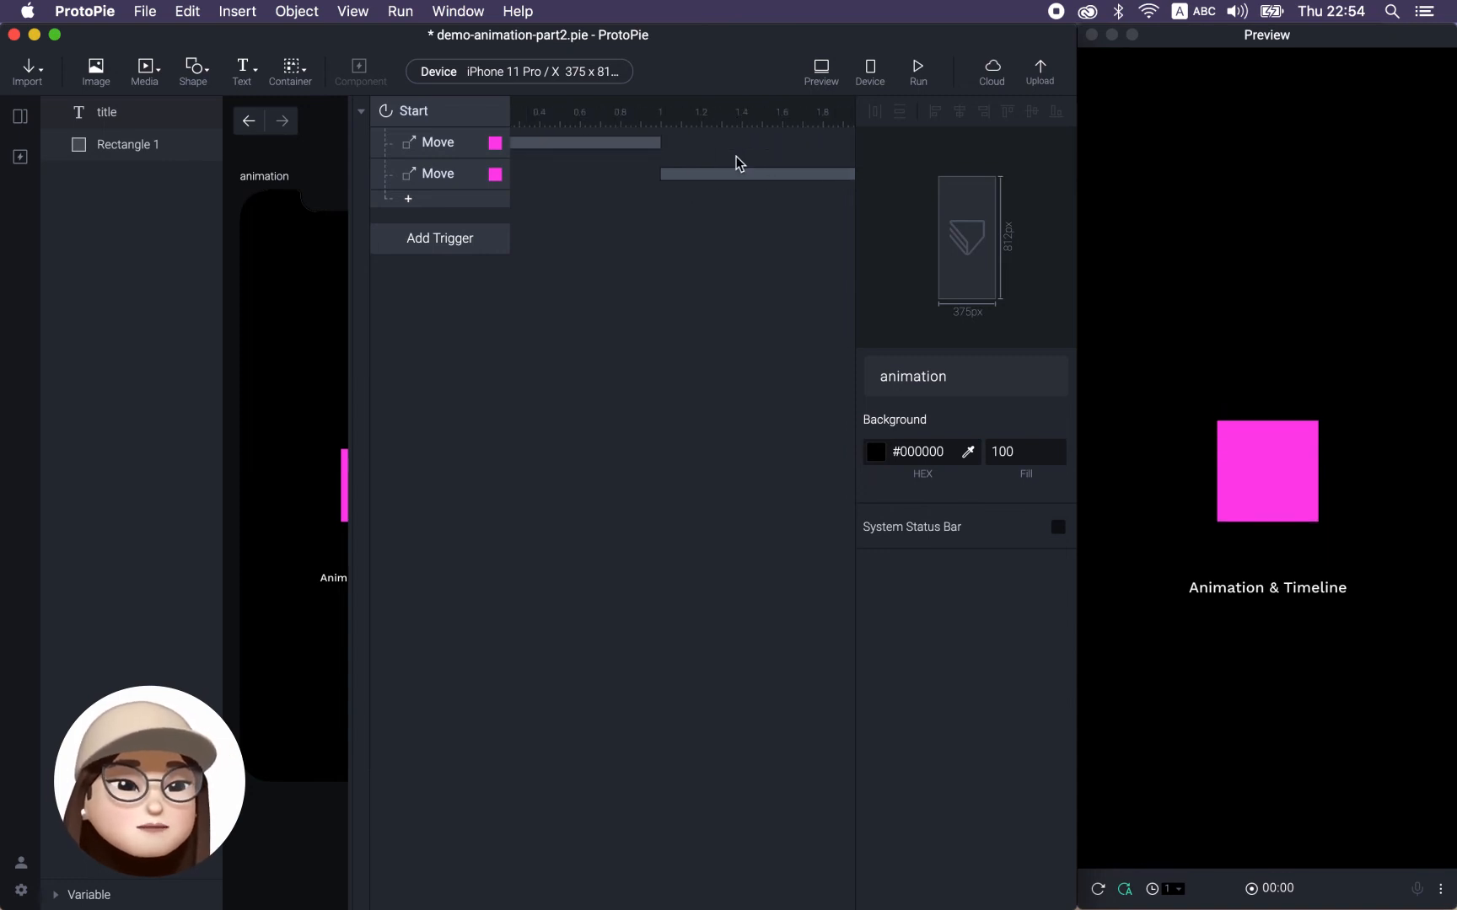
click(454, 150)
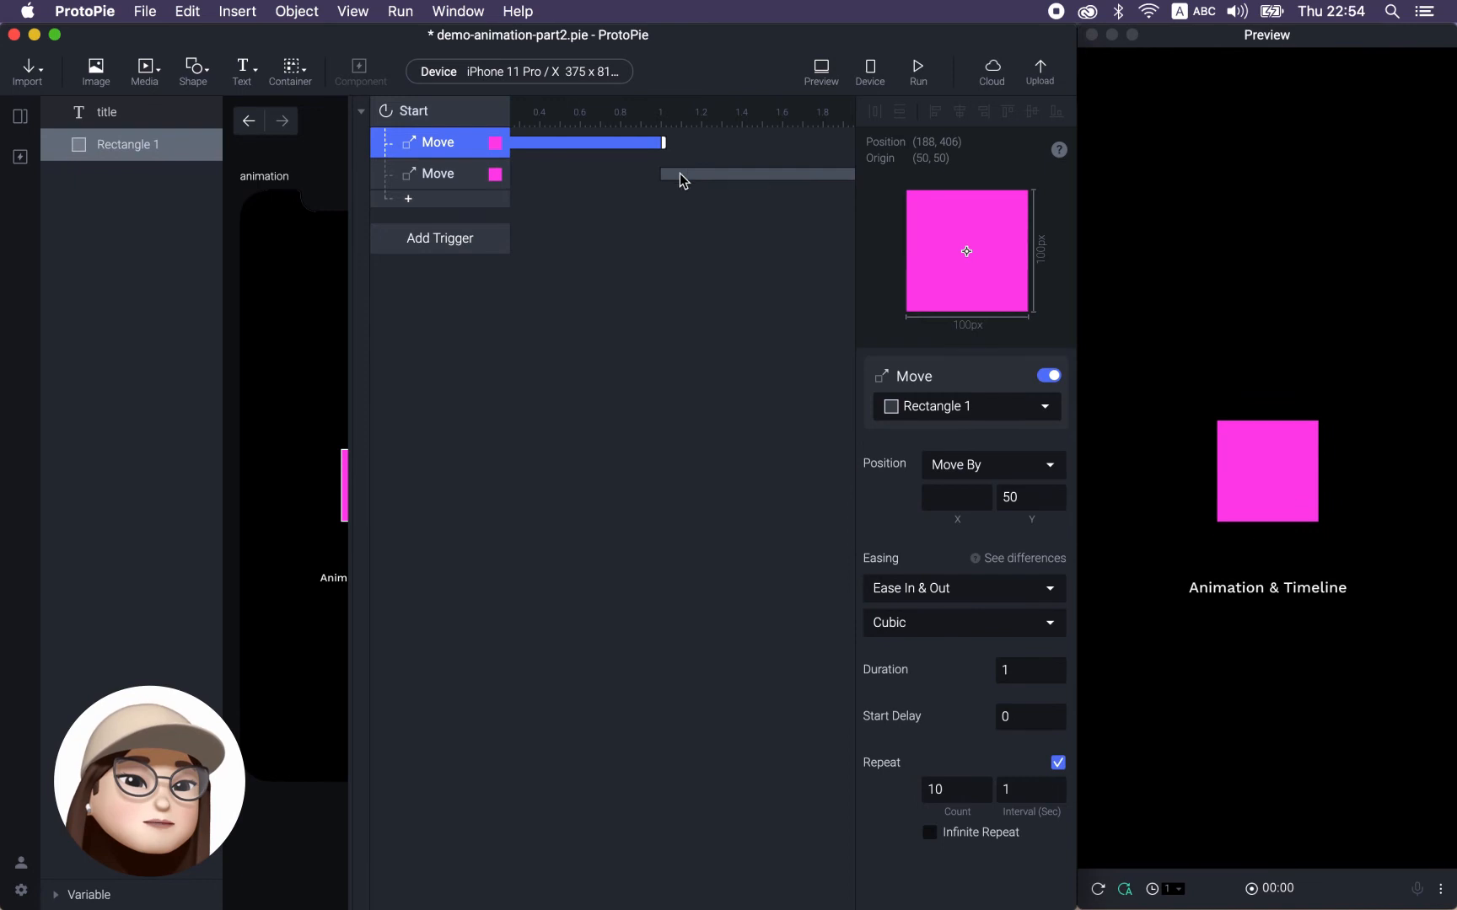
click(817, 175)
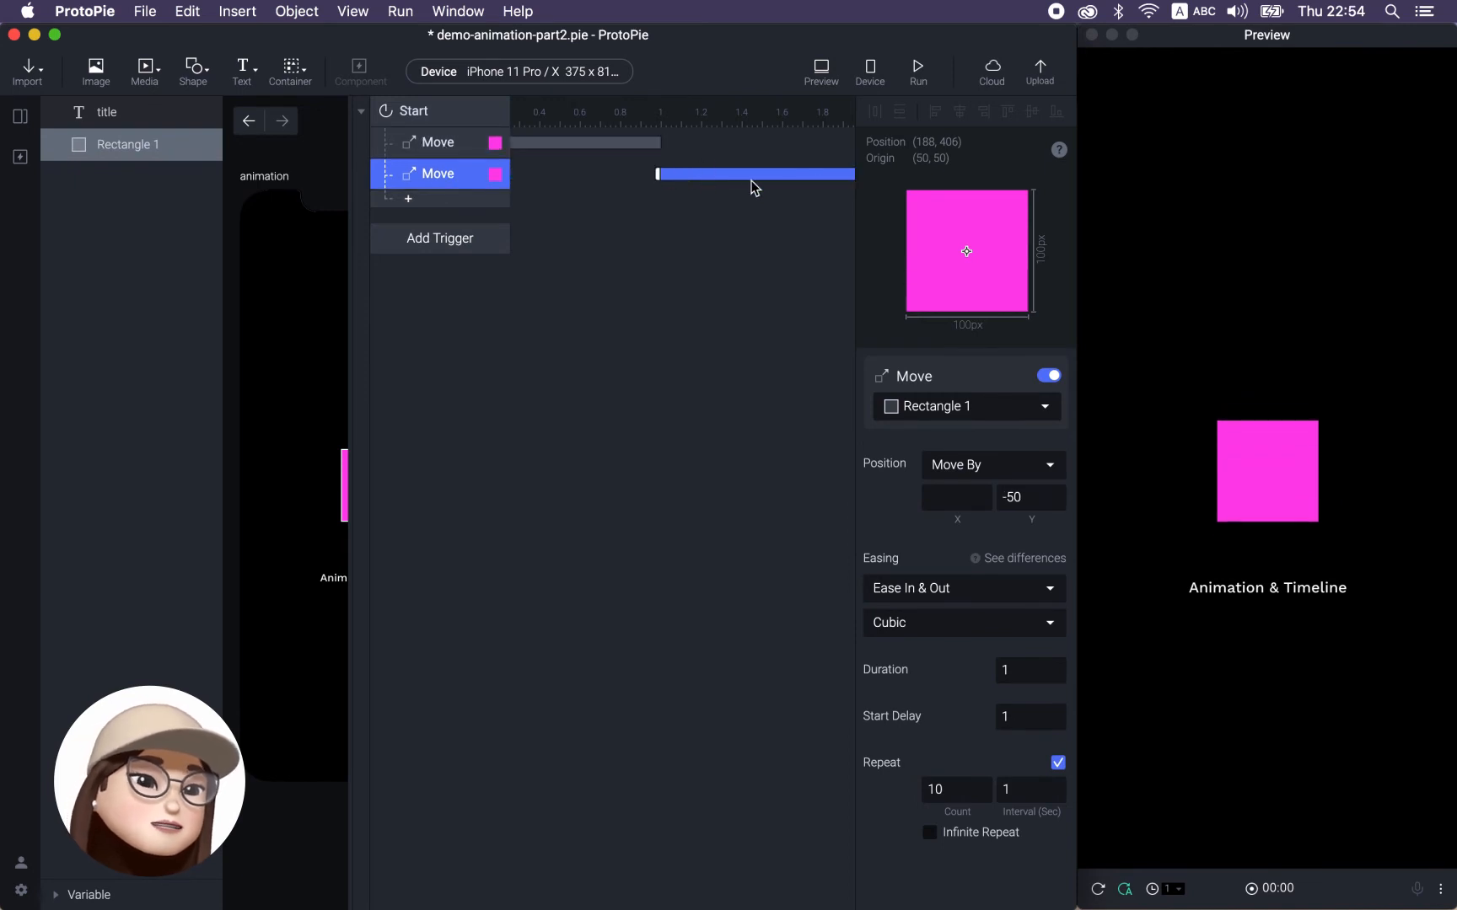
scroll(527, 179, left, 2)
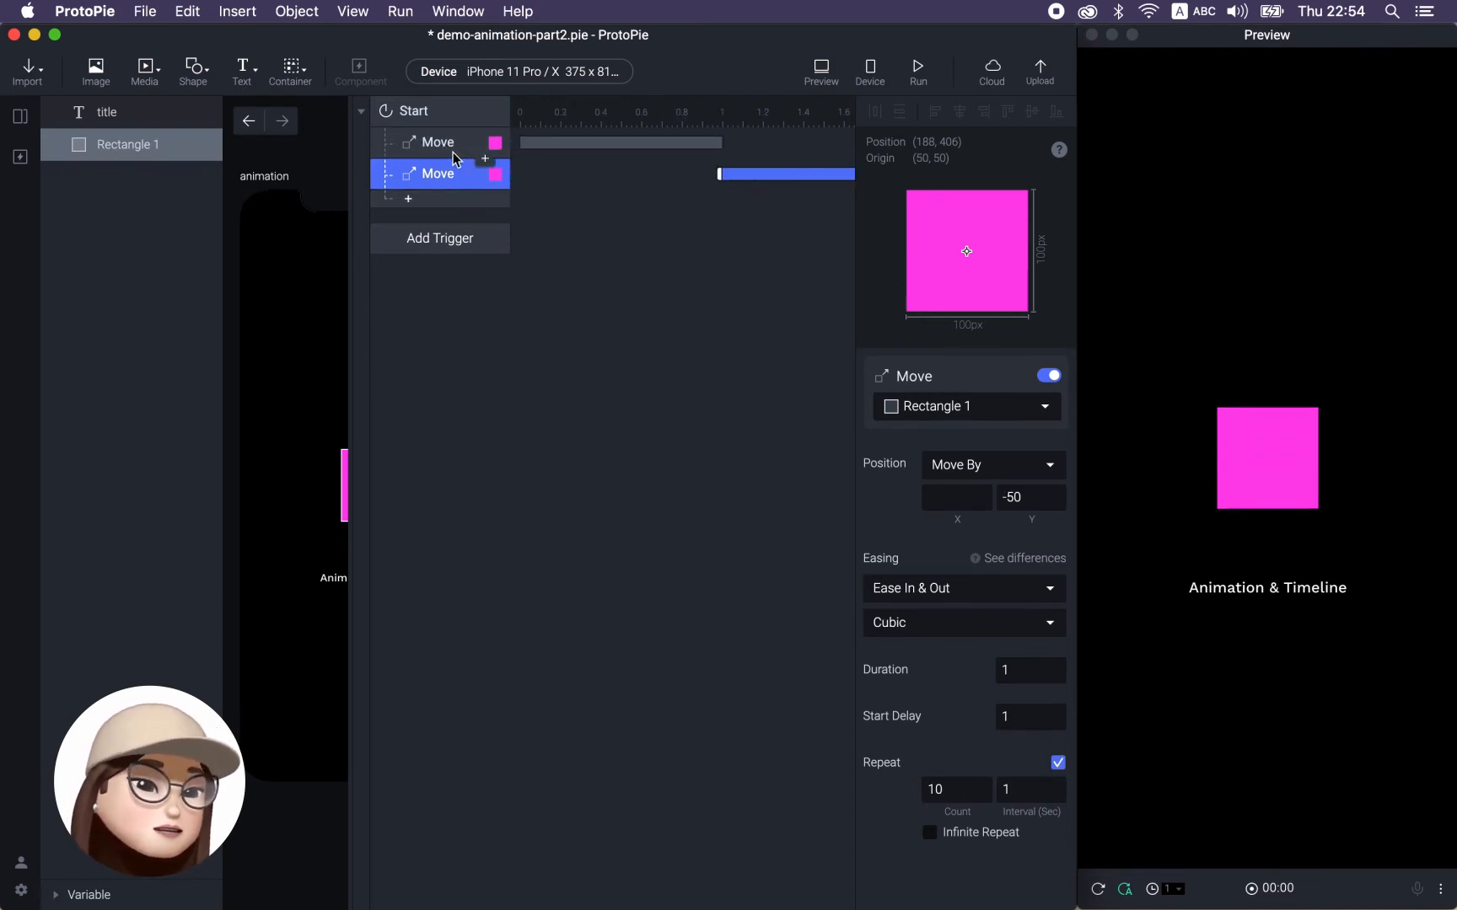
Try a start delay of 0 on the second Move response, compare both responses, and return it to a start delay of 1.
drag(741, 175, 536, 173)
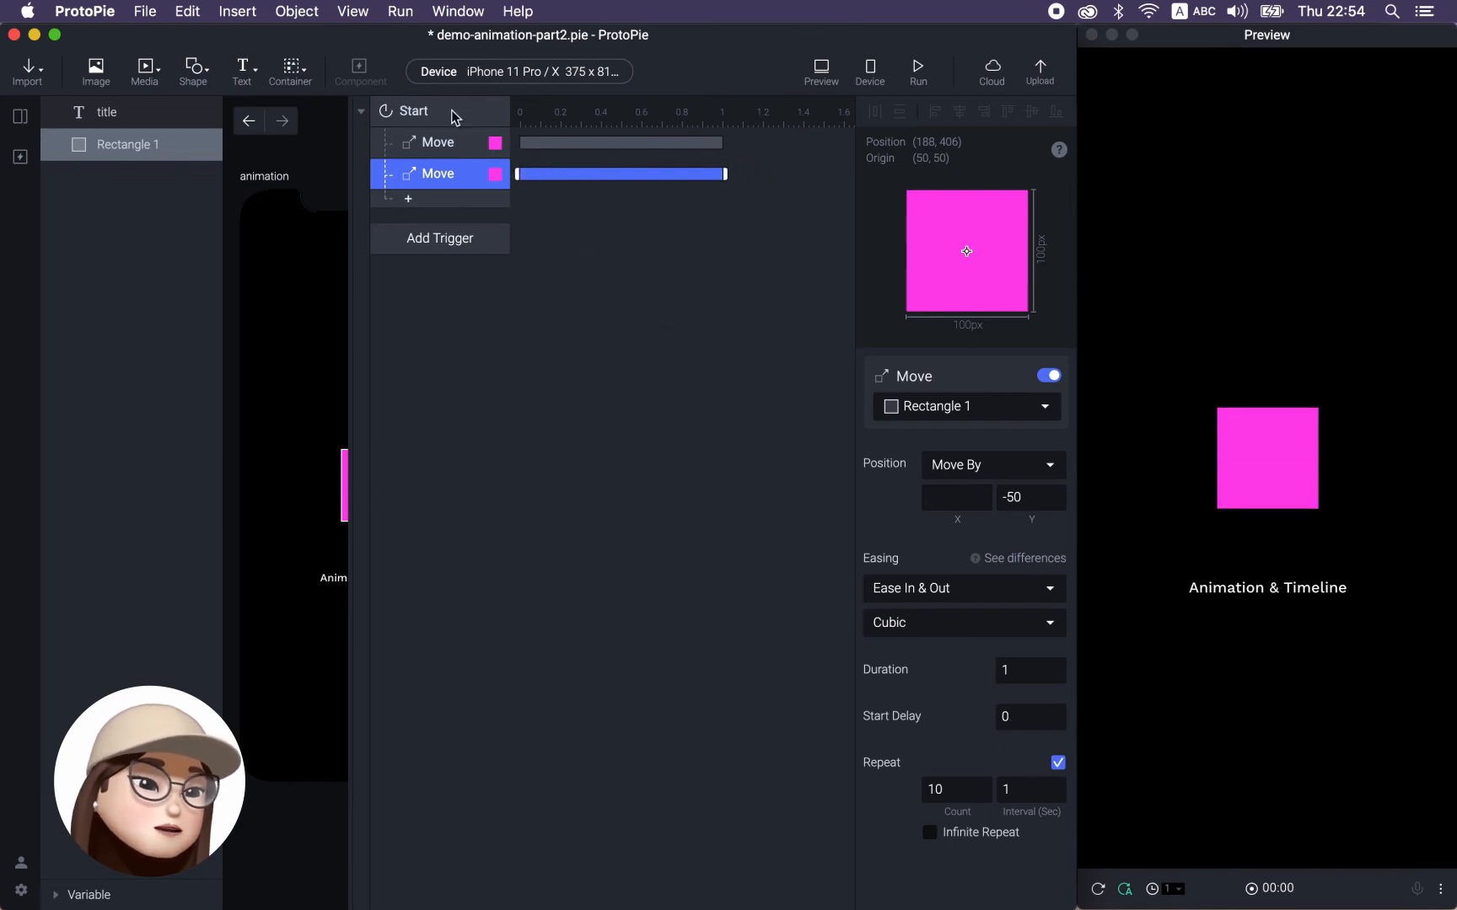
click(439, 145)
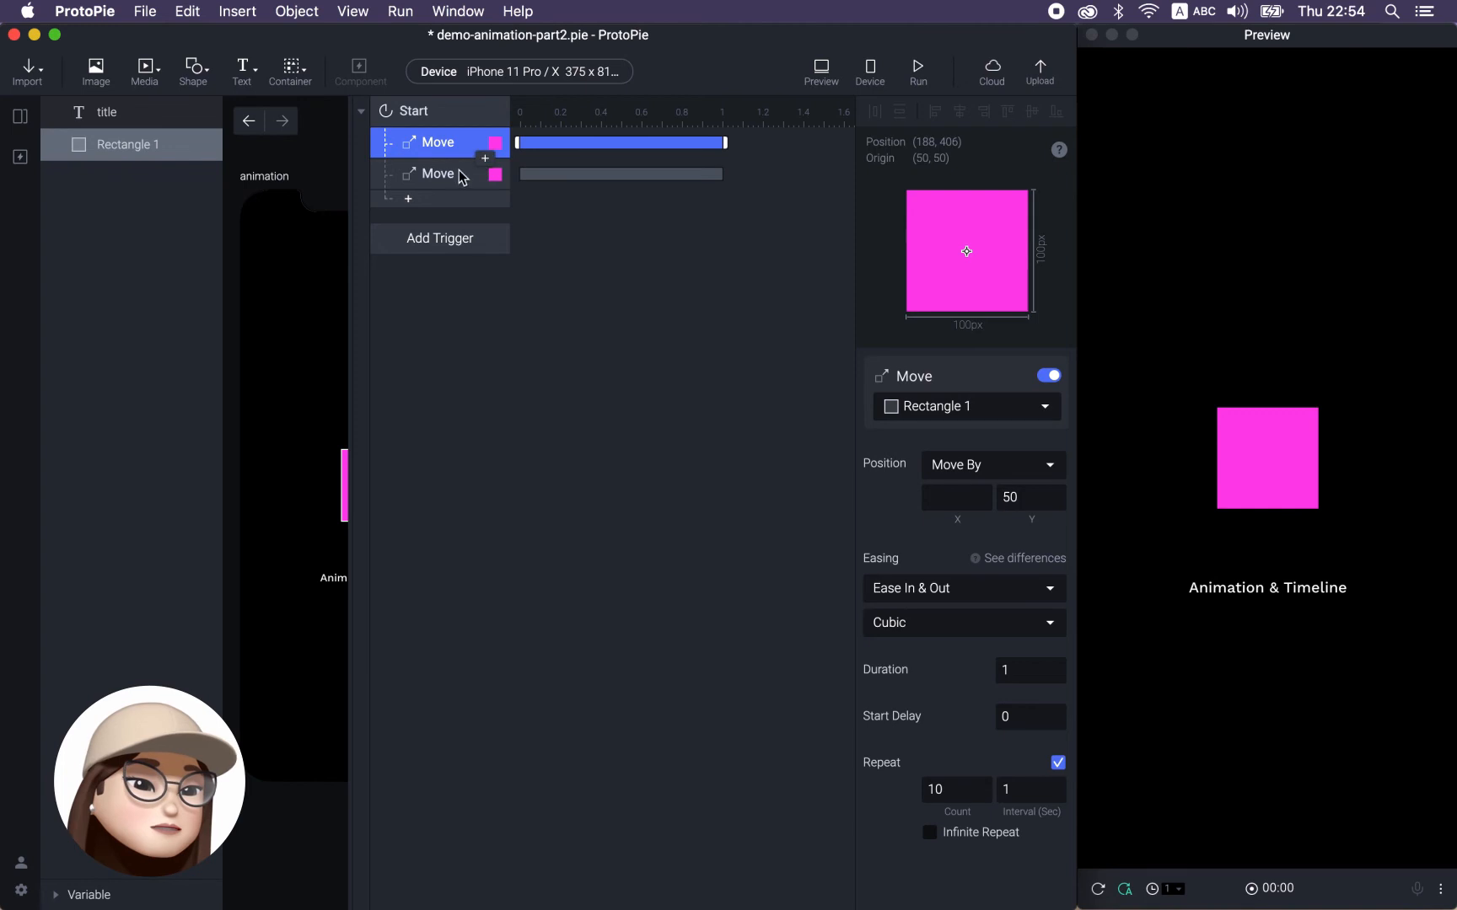
click(432, 177)
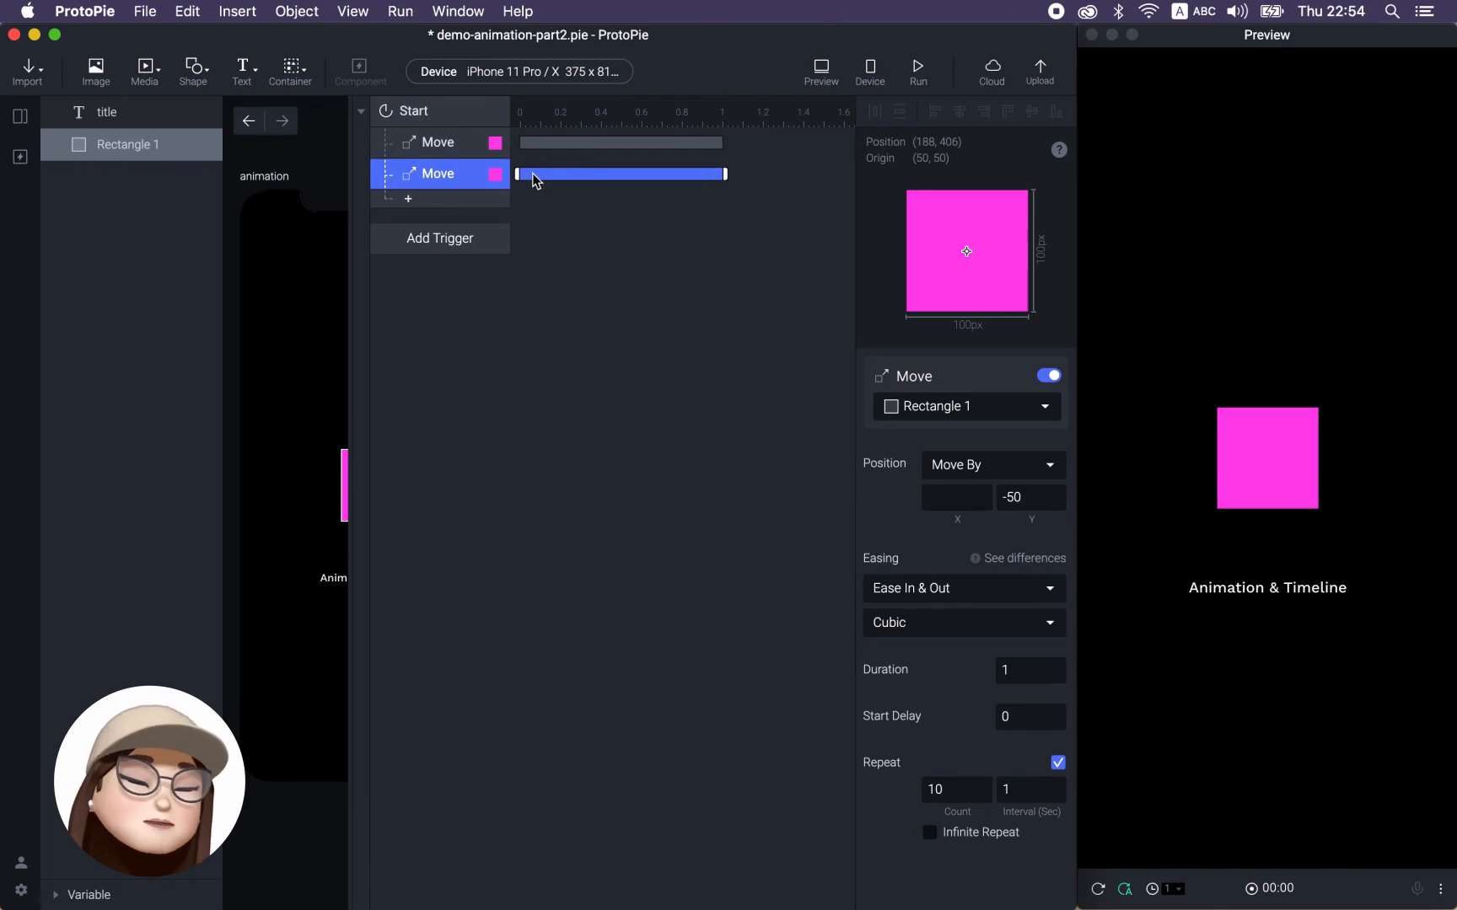
drag(531, 172, 733, 175)
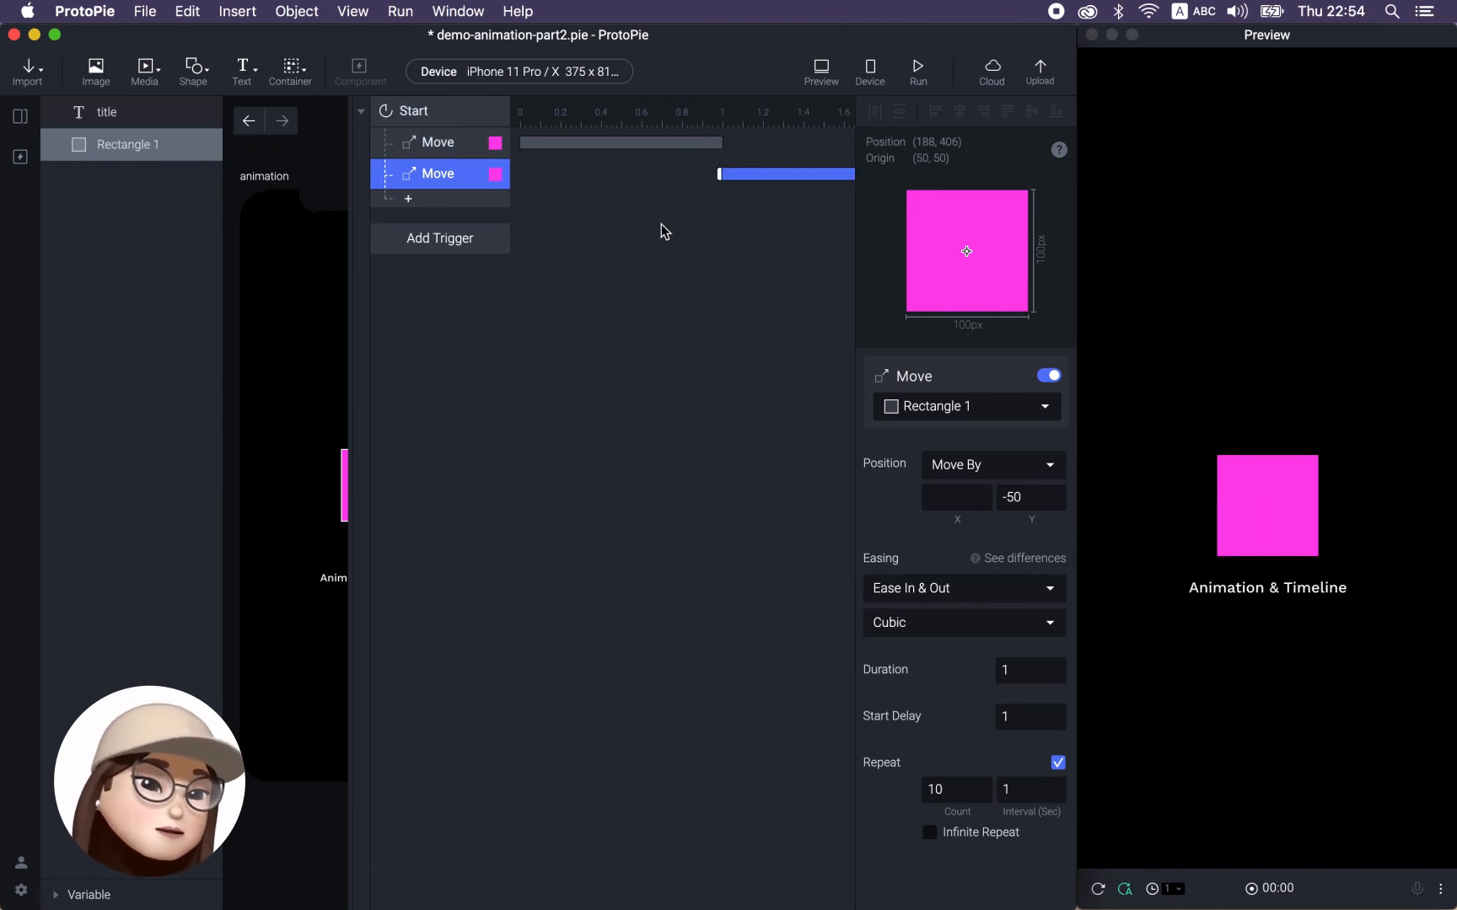
Compare the two Move responses on the timeline, then turn Infinite Repeat on and off again for the first one.
click(645, 150)
click(737, 177)
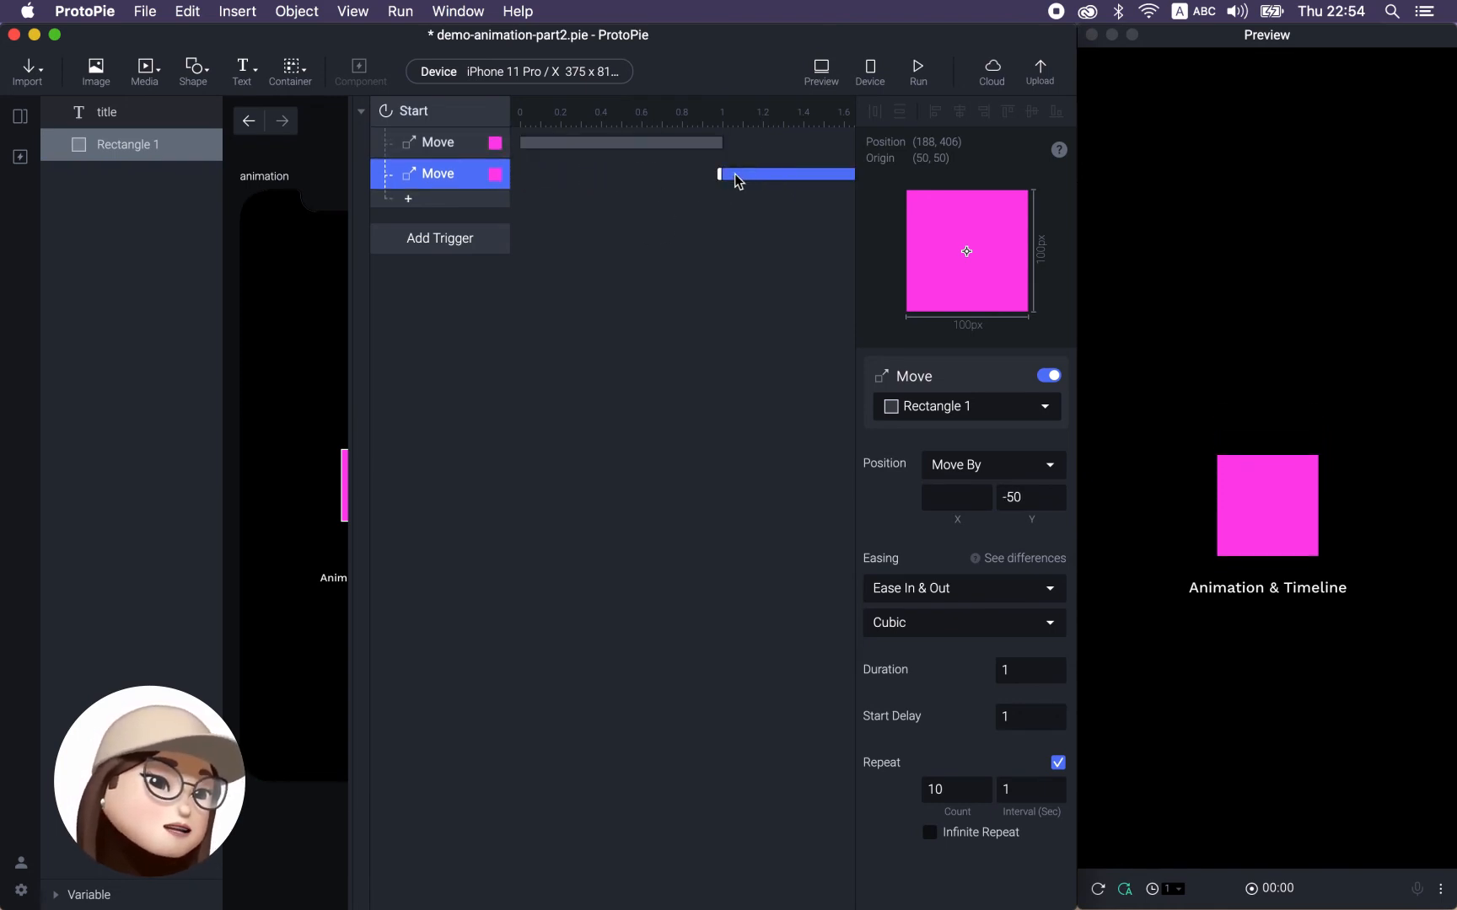
scroll(725, 179, right, 2)
click(618, 147)
scroll(704, 165, right, 4)
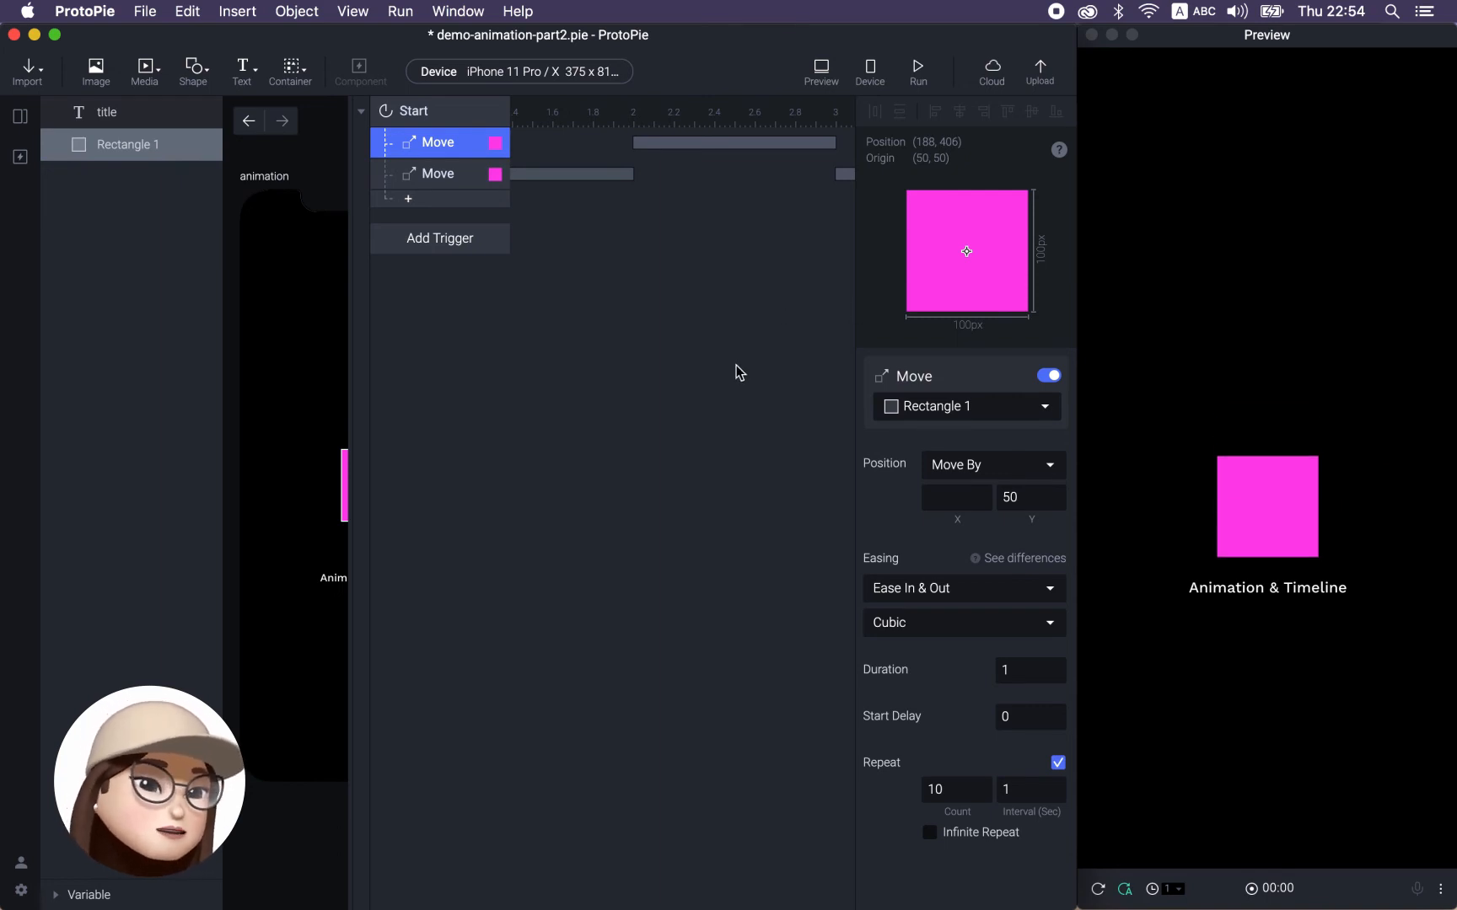
click(930, 832)
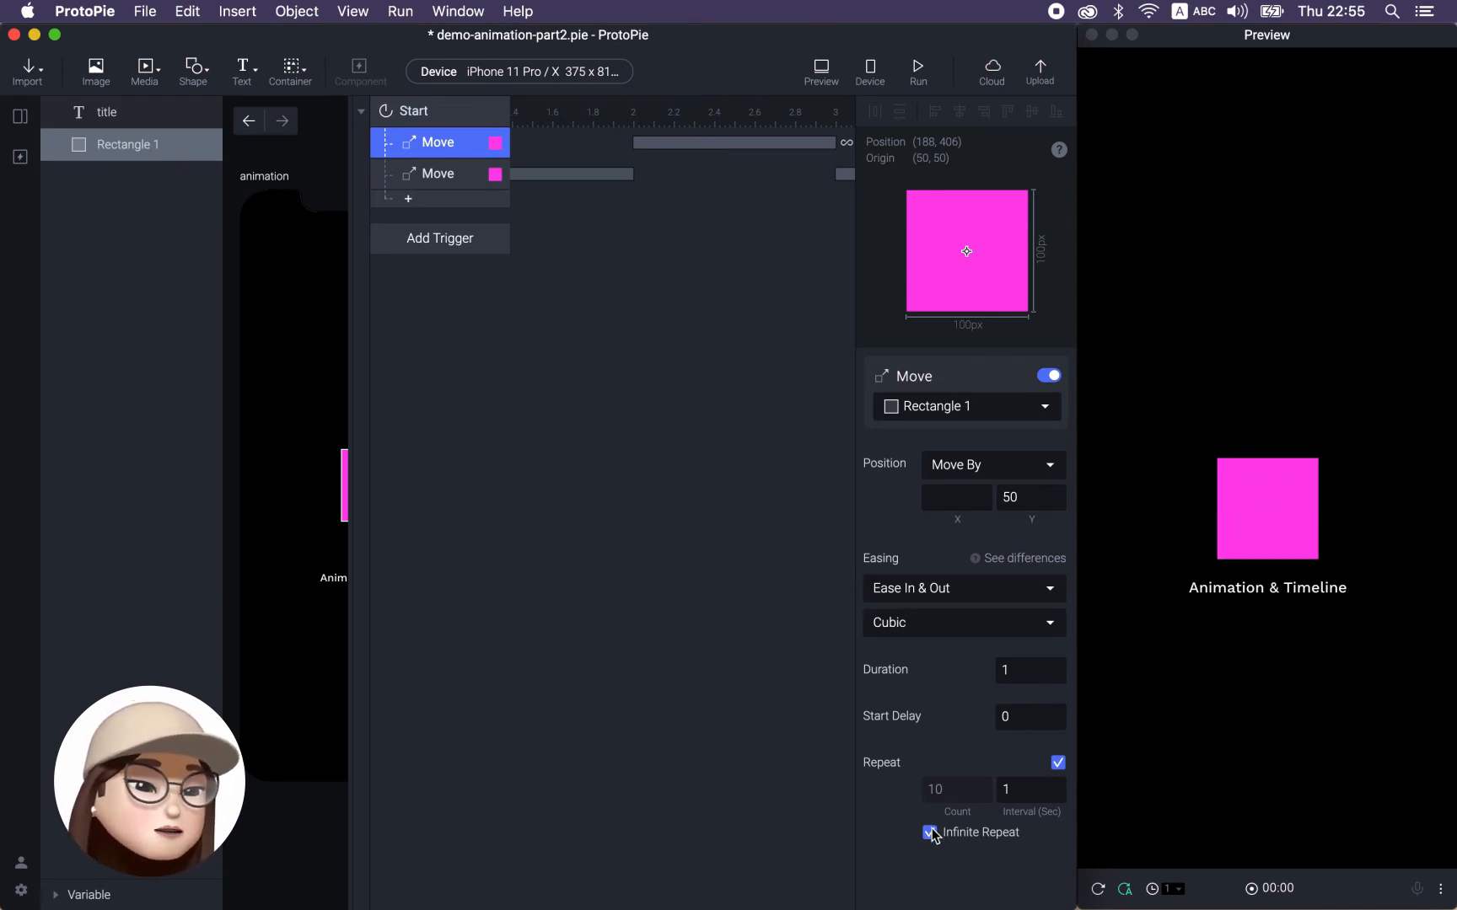
click(929, 833)
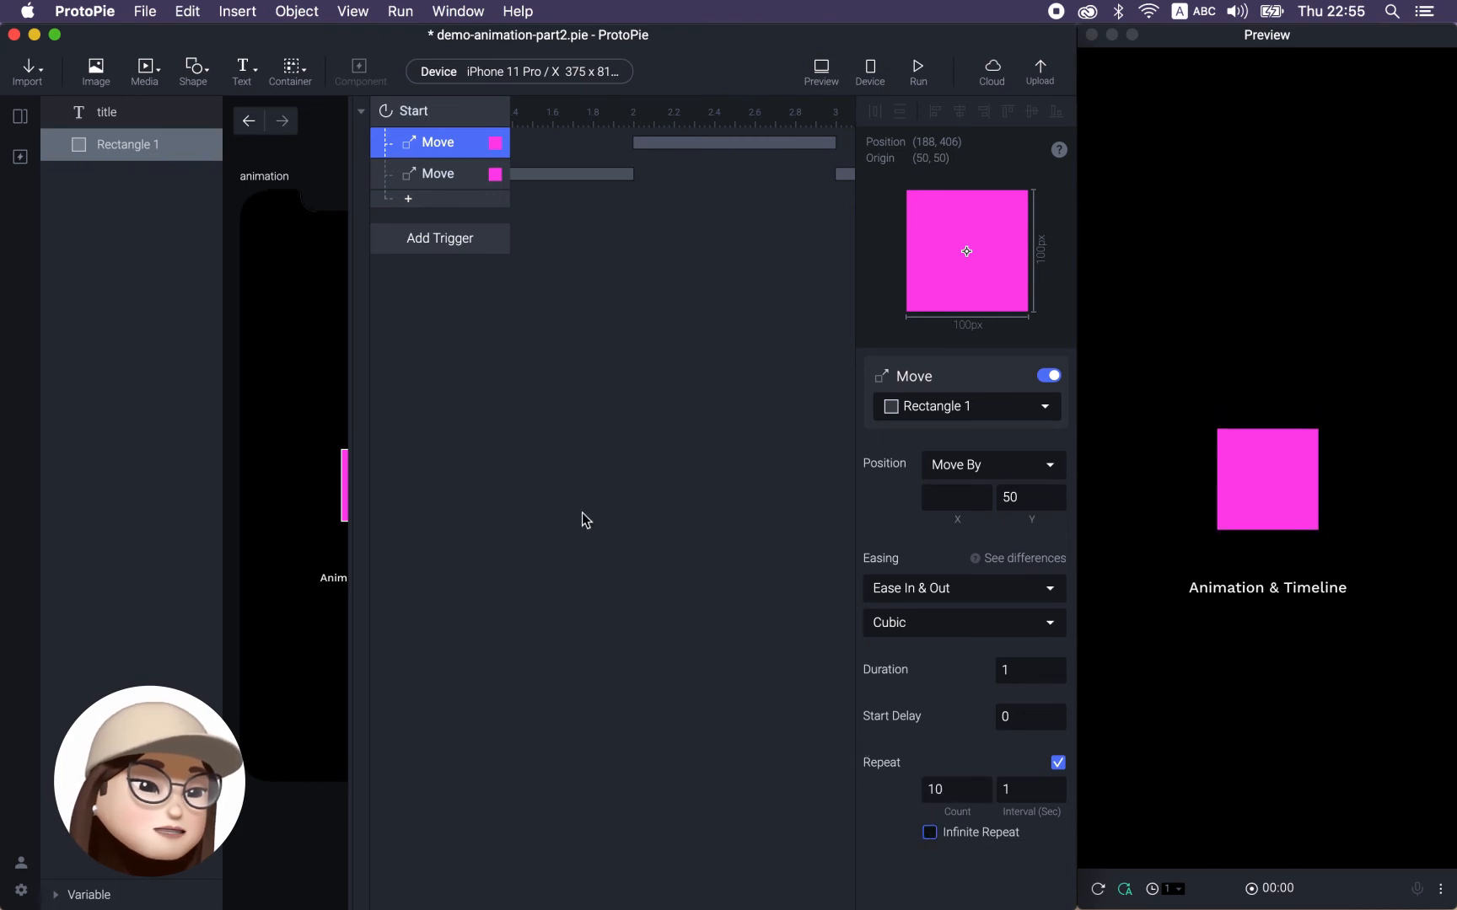
Narrow the timeline area to reveal the whole canvas, then open the interaction scene.
drag(348, 275, 550, 288)
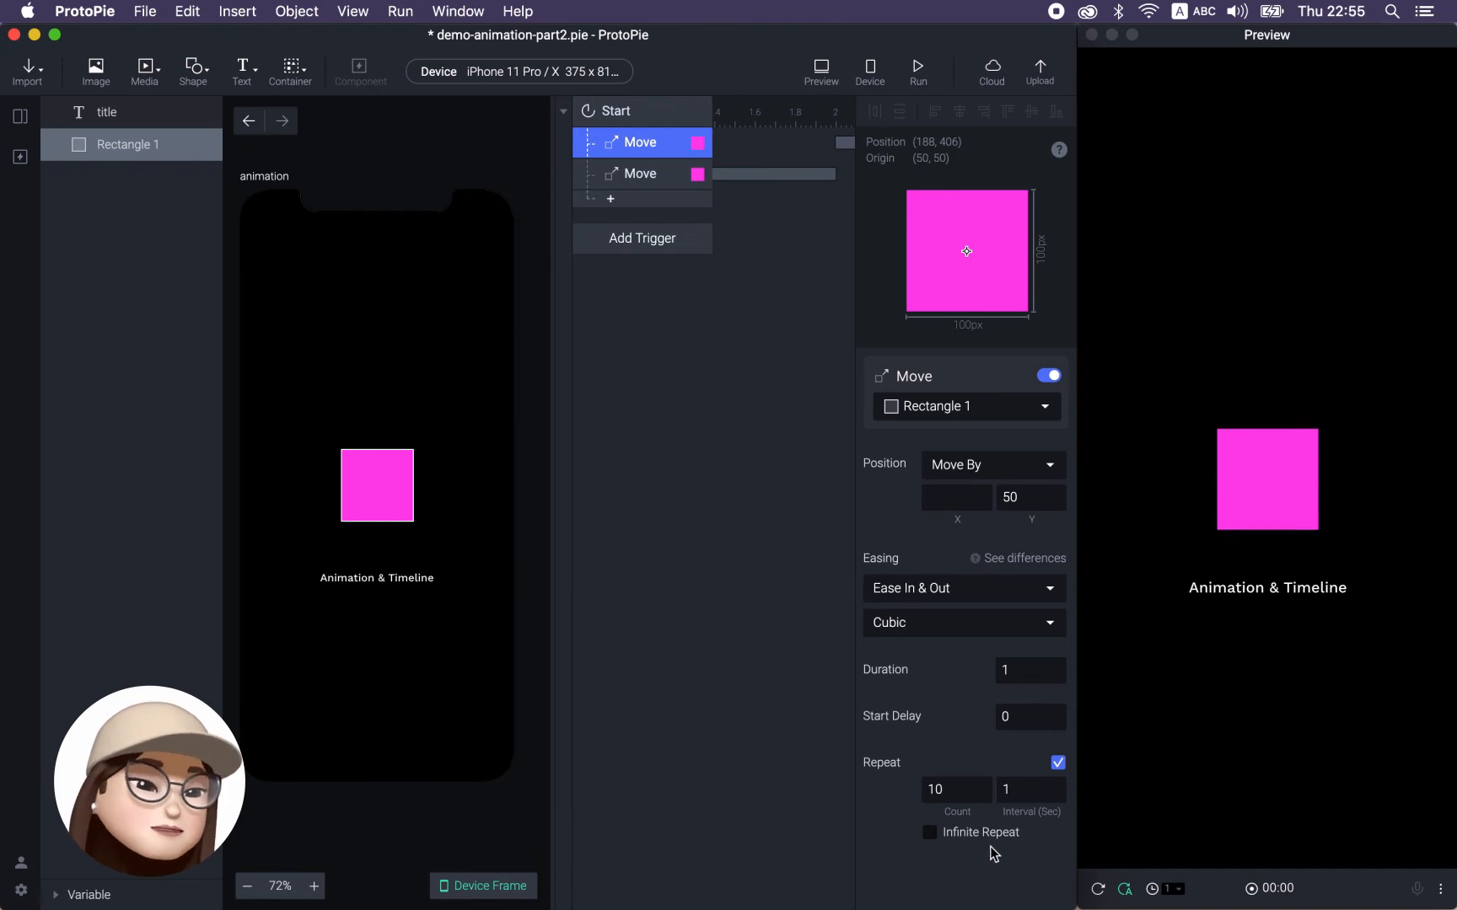
click(767, 386)
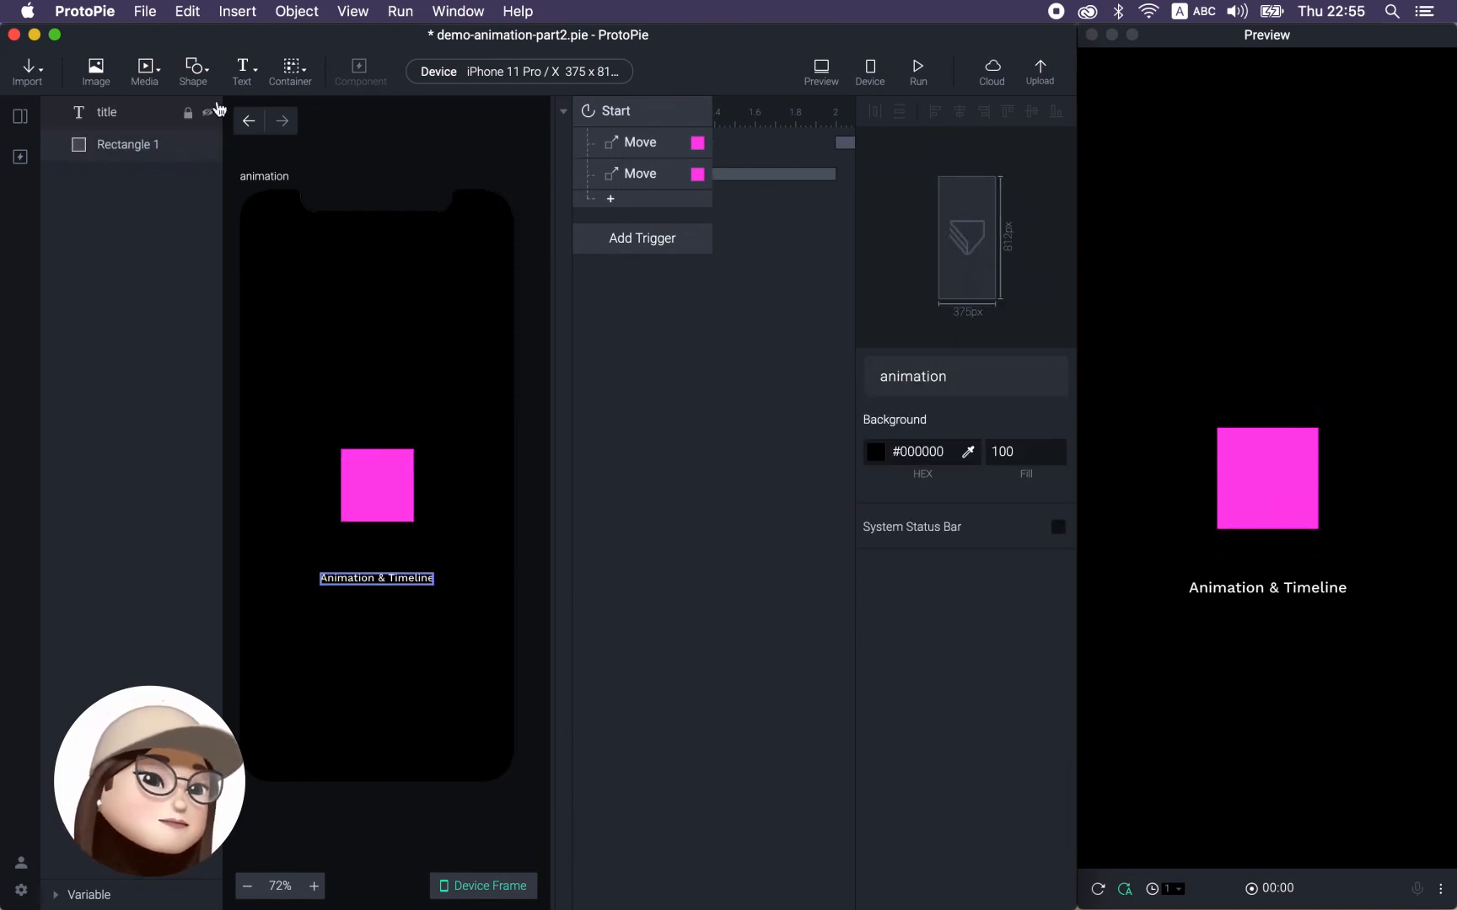
click(20, 116)
click(174, 384)
double_click(174, 384)
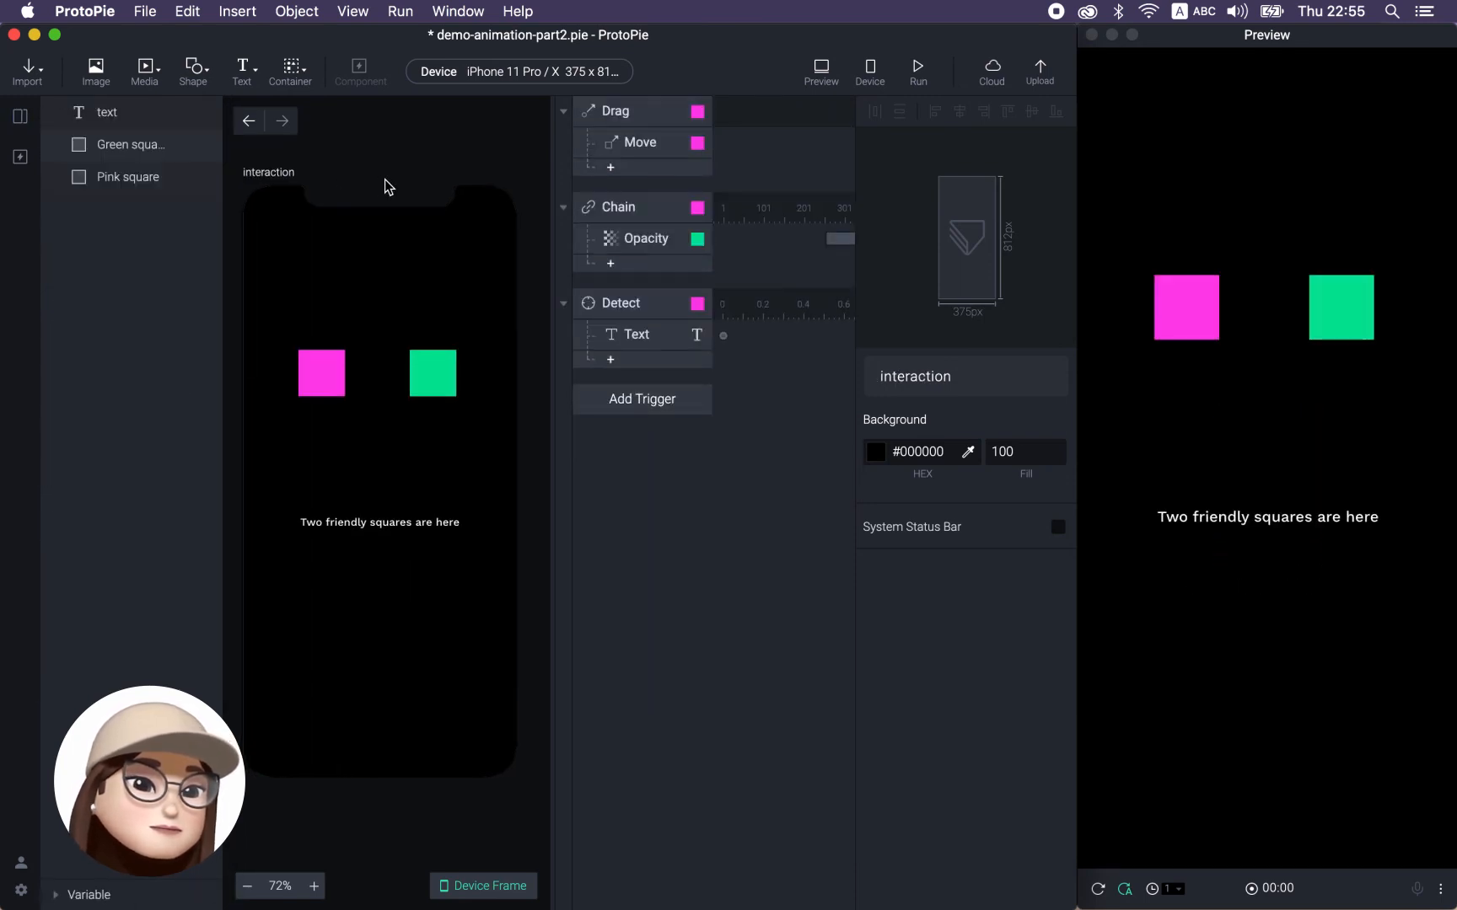
Review the settings of the Drag, Chain and Detect triggers assigned to the pink square.
click(645, 111)
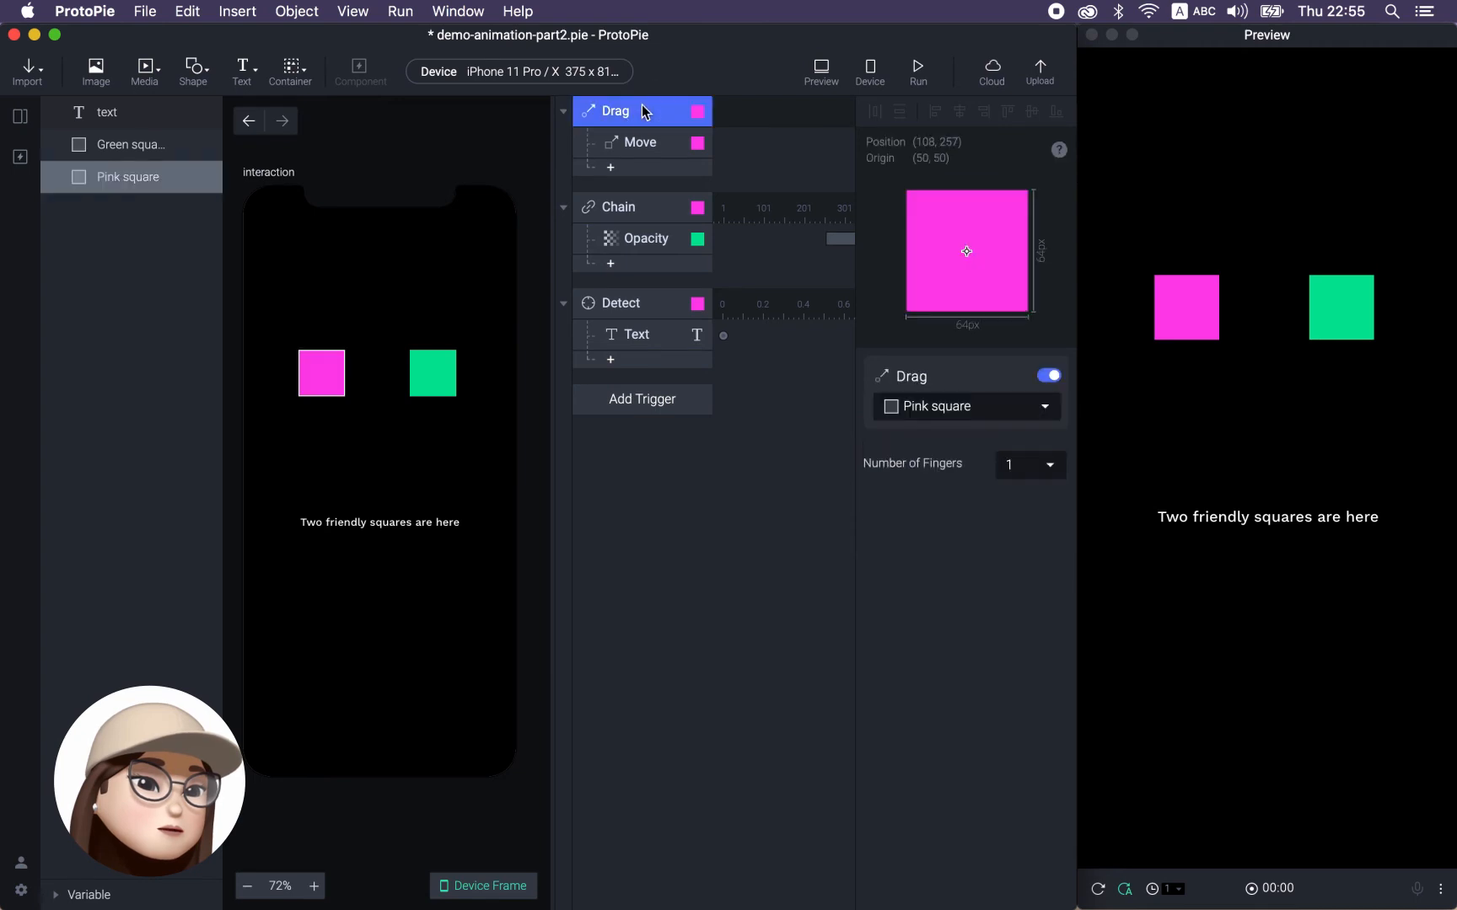
click(645, 207)
click(624, 303)
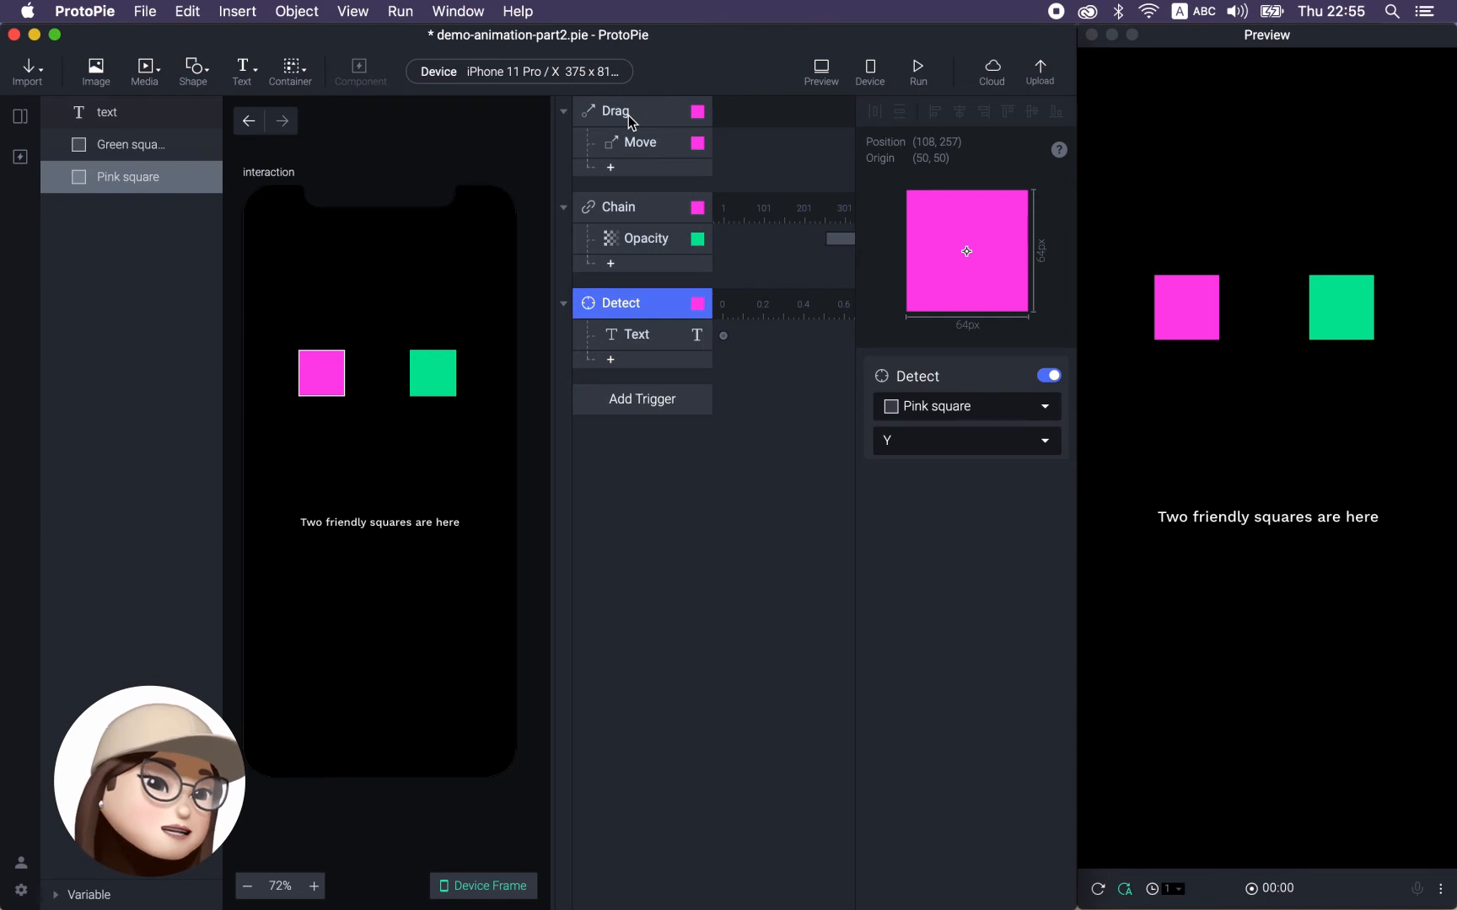
Review the Drag trigger and its Move response, test the pink square in the preview, and check the vertical direction setting.
click(628, 115)
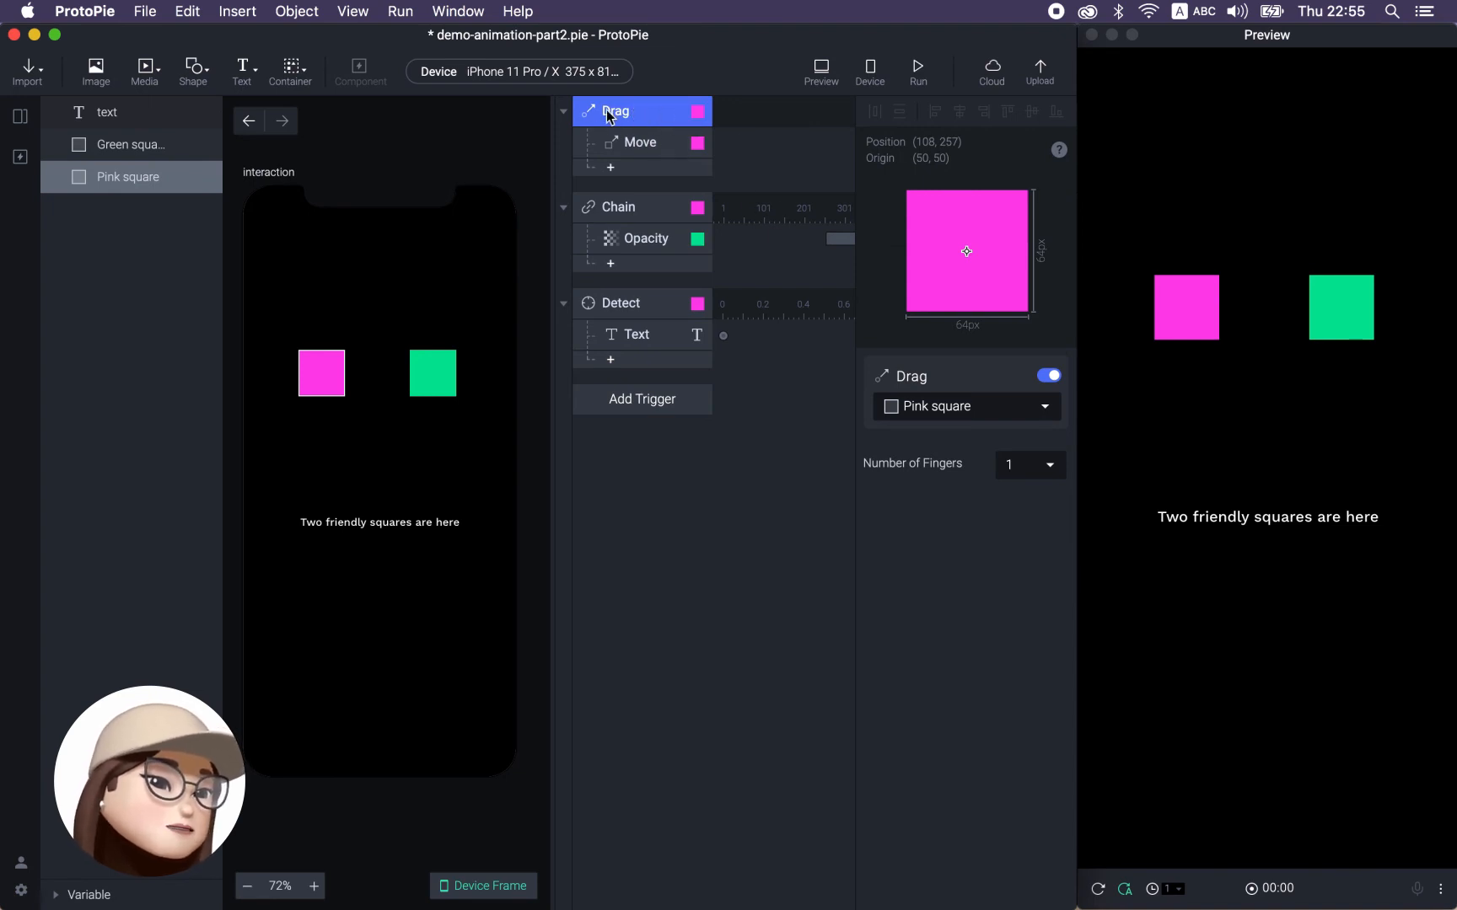
click(637, 145)
click(614, 168)
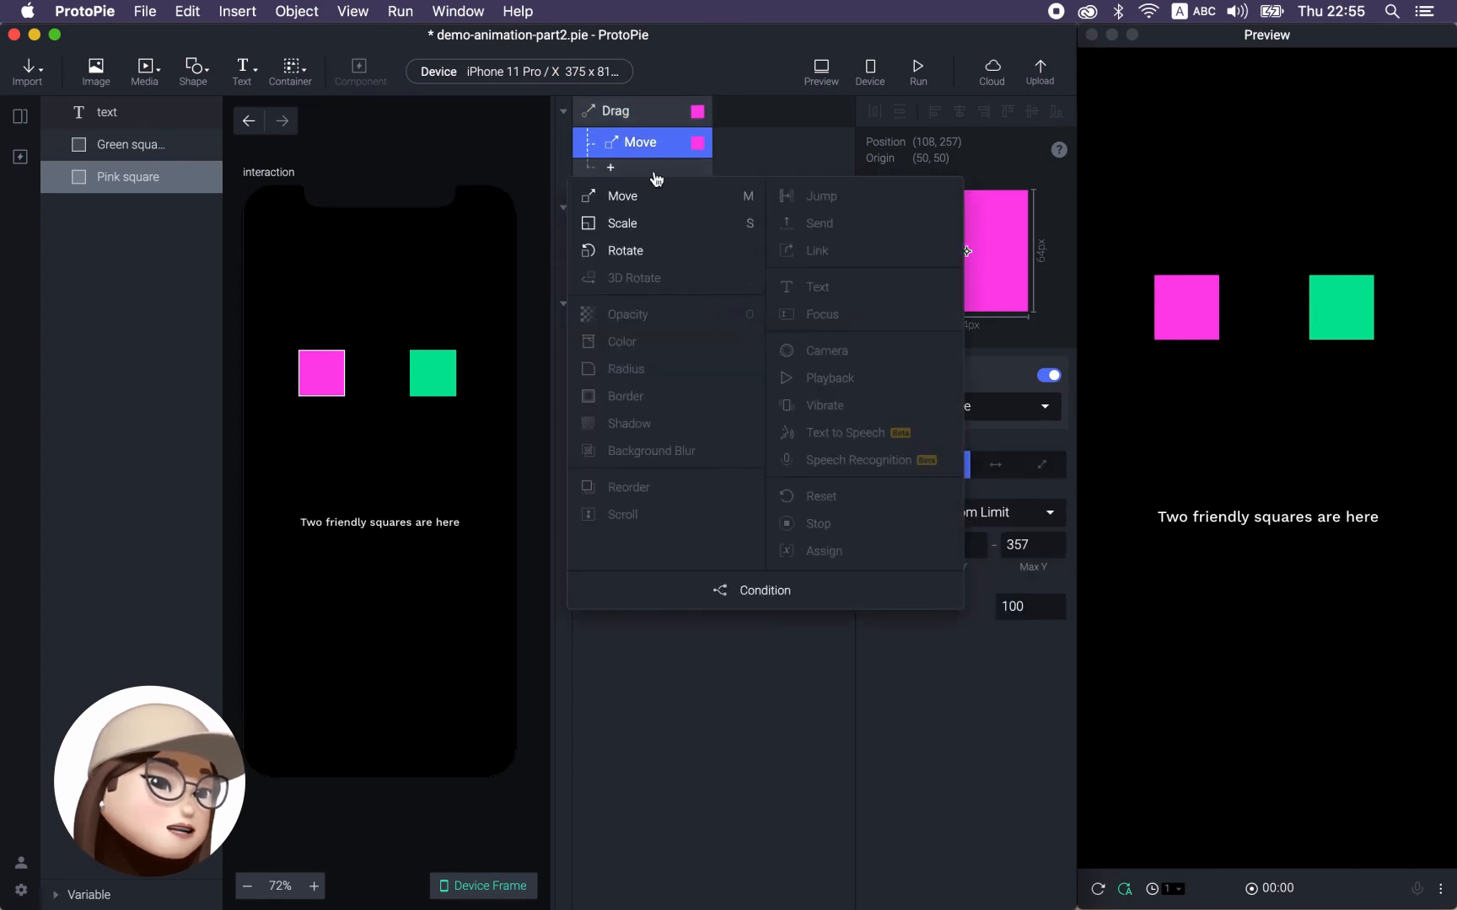
click(655, 144)
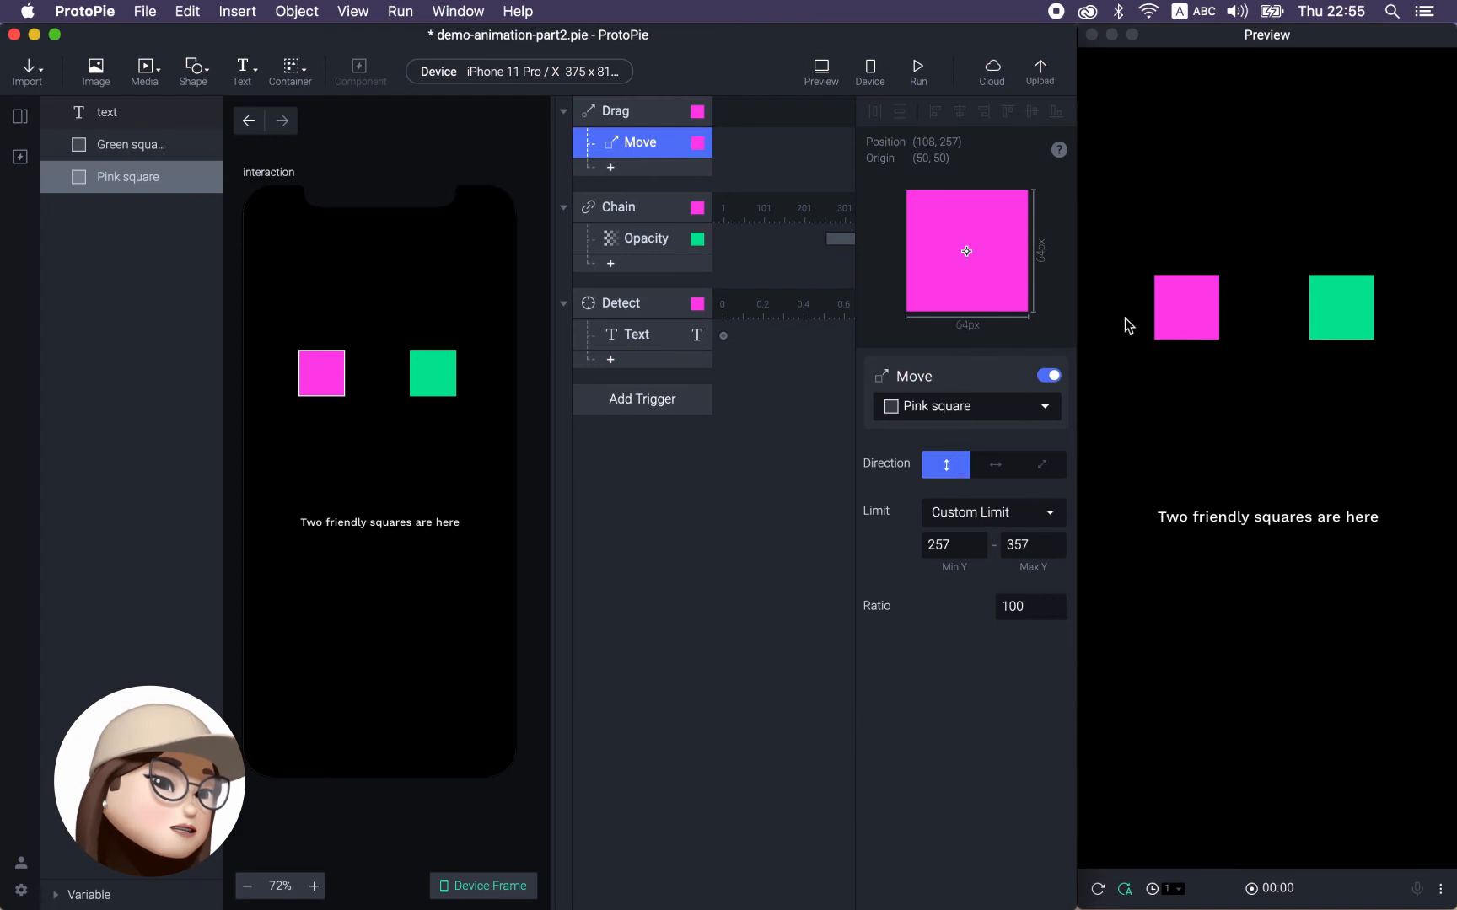
drag(1196, 327, 1168, 253)
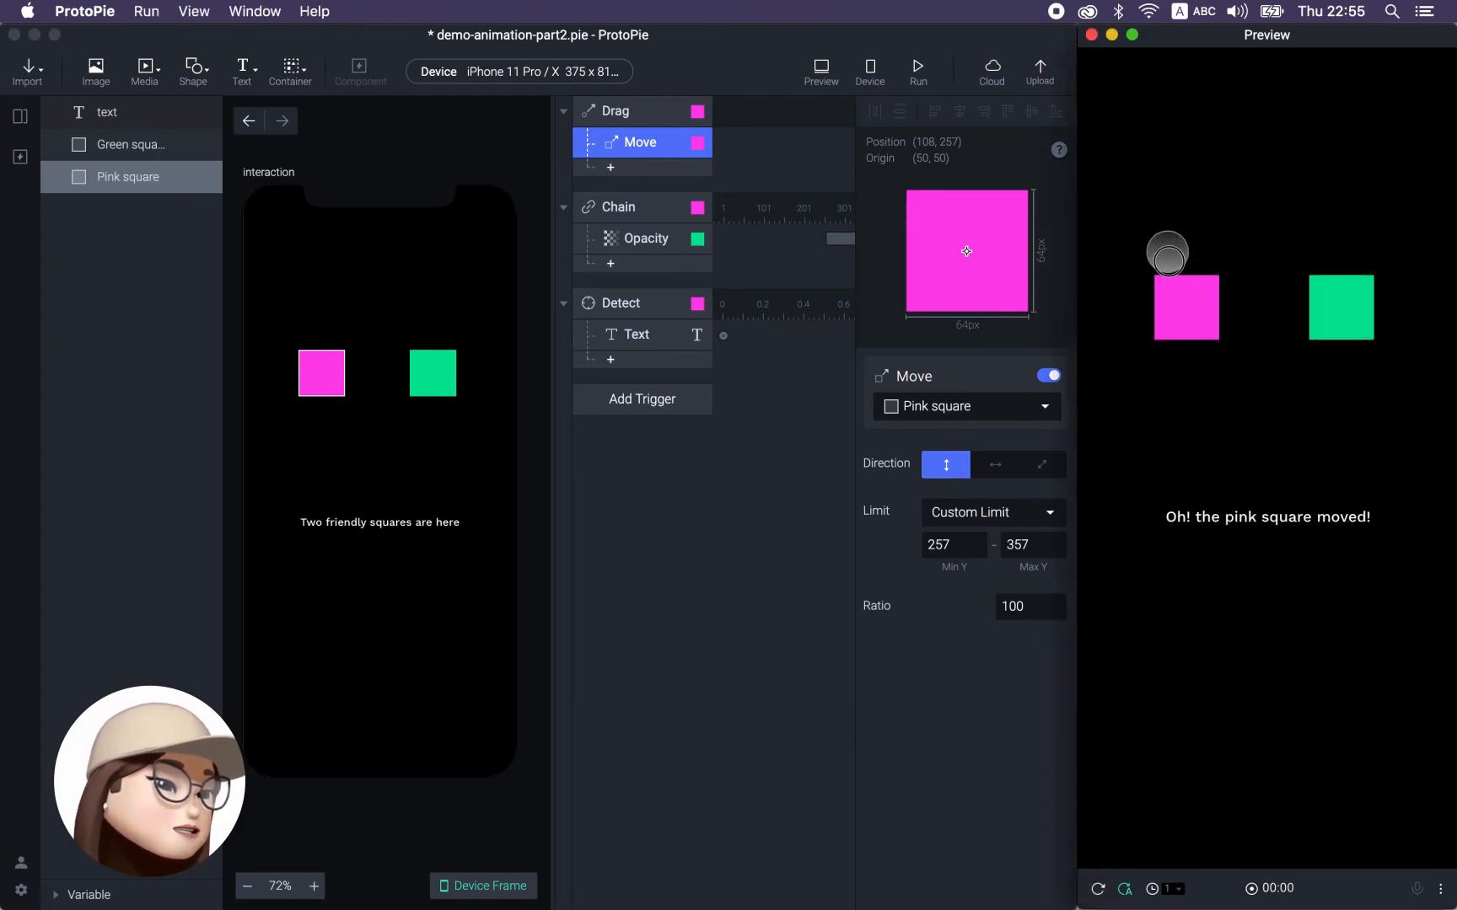
click(945, 470)
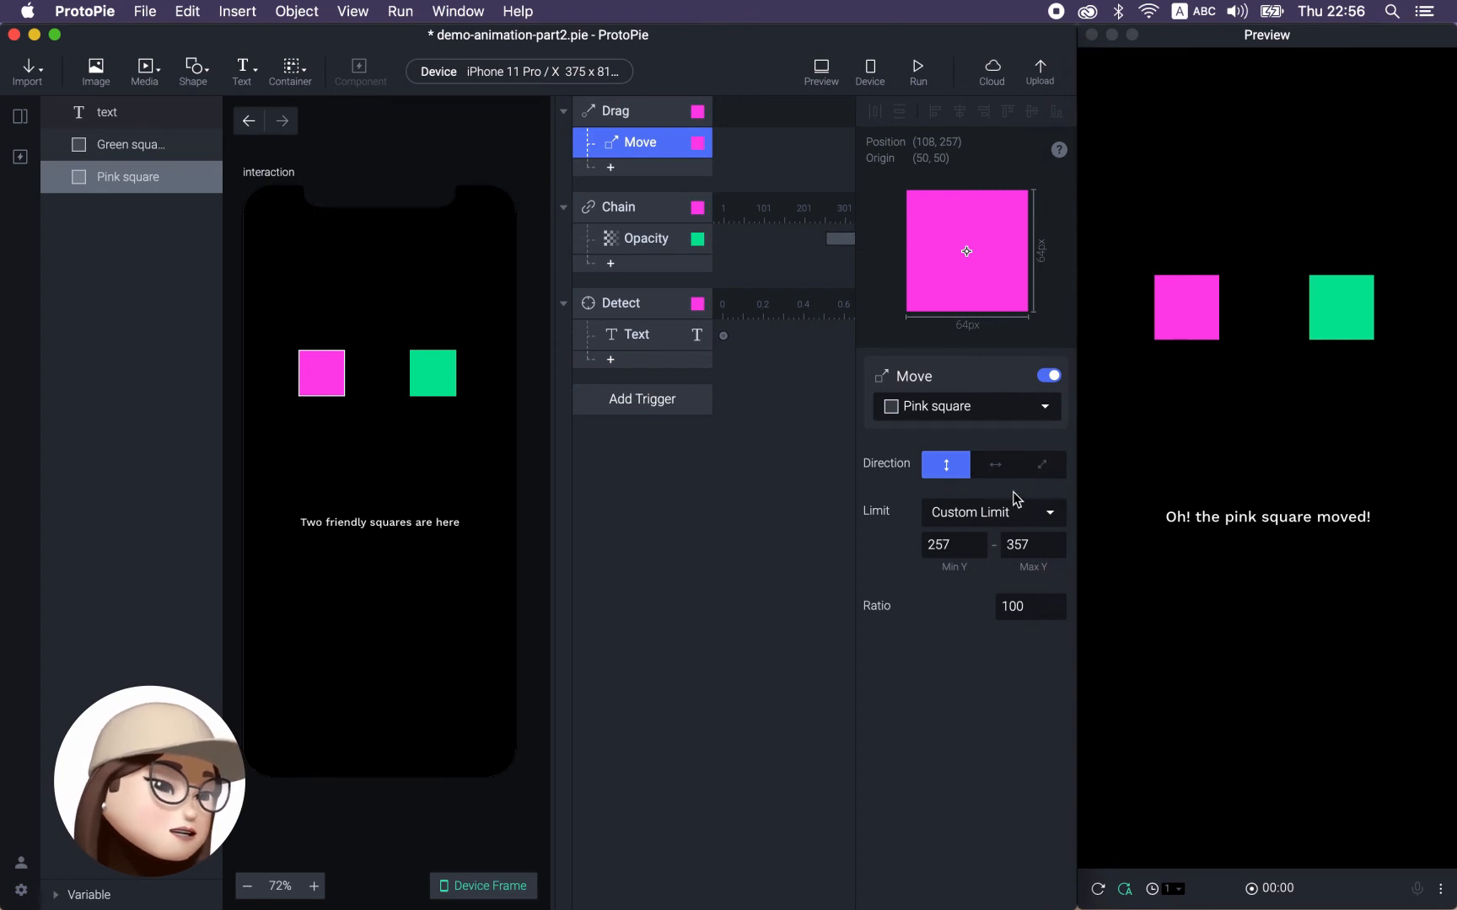
Compare the Move limits None, Limit to Screen and Custom Limit by dragging the pink square in the preview, ending on Custom Limit.
click(982, 512)
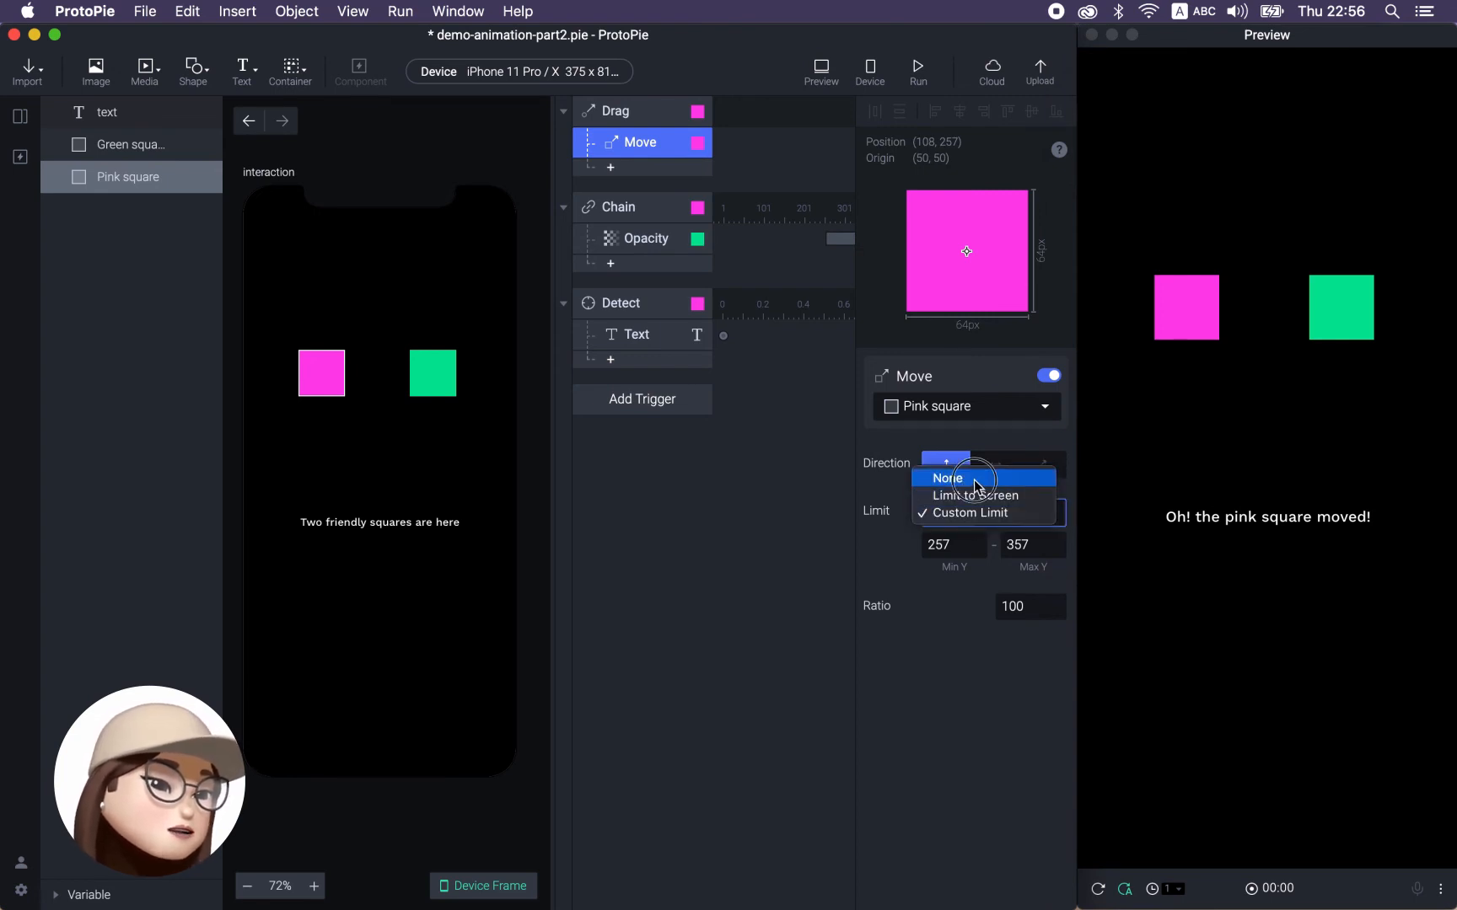
click(974, 487)
drag(1182, 300, 1192, 221)
click(995, 486)
click(982, 514)
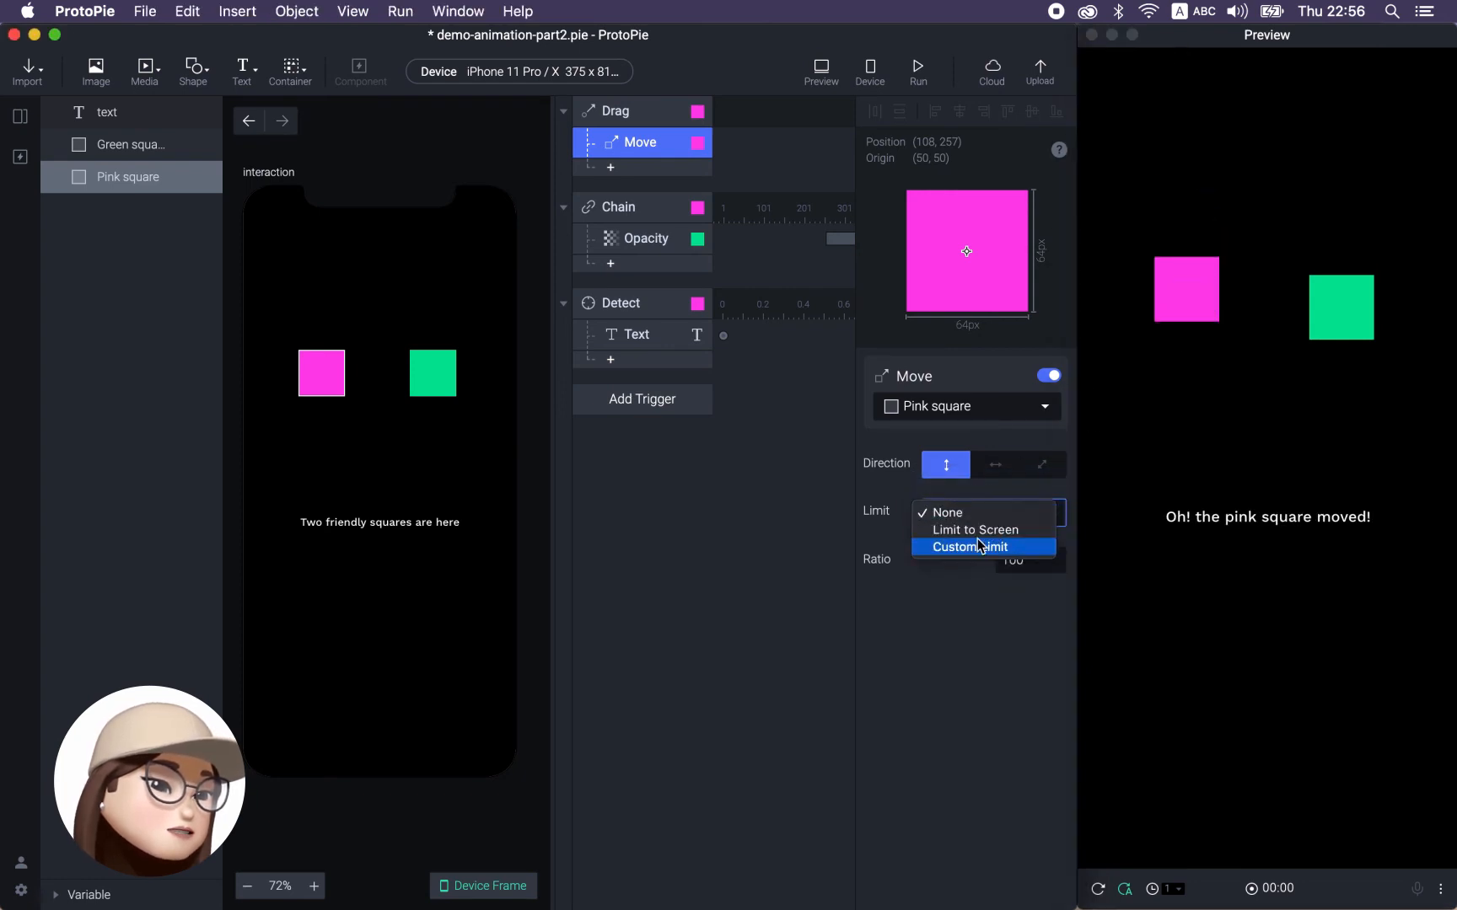
click(975, 529)
drag(1176, 315, 1183, 32)
click(993, 521)
click(992, 521)
click(961, 531)
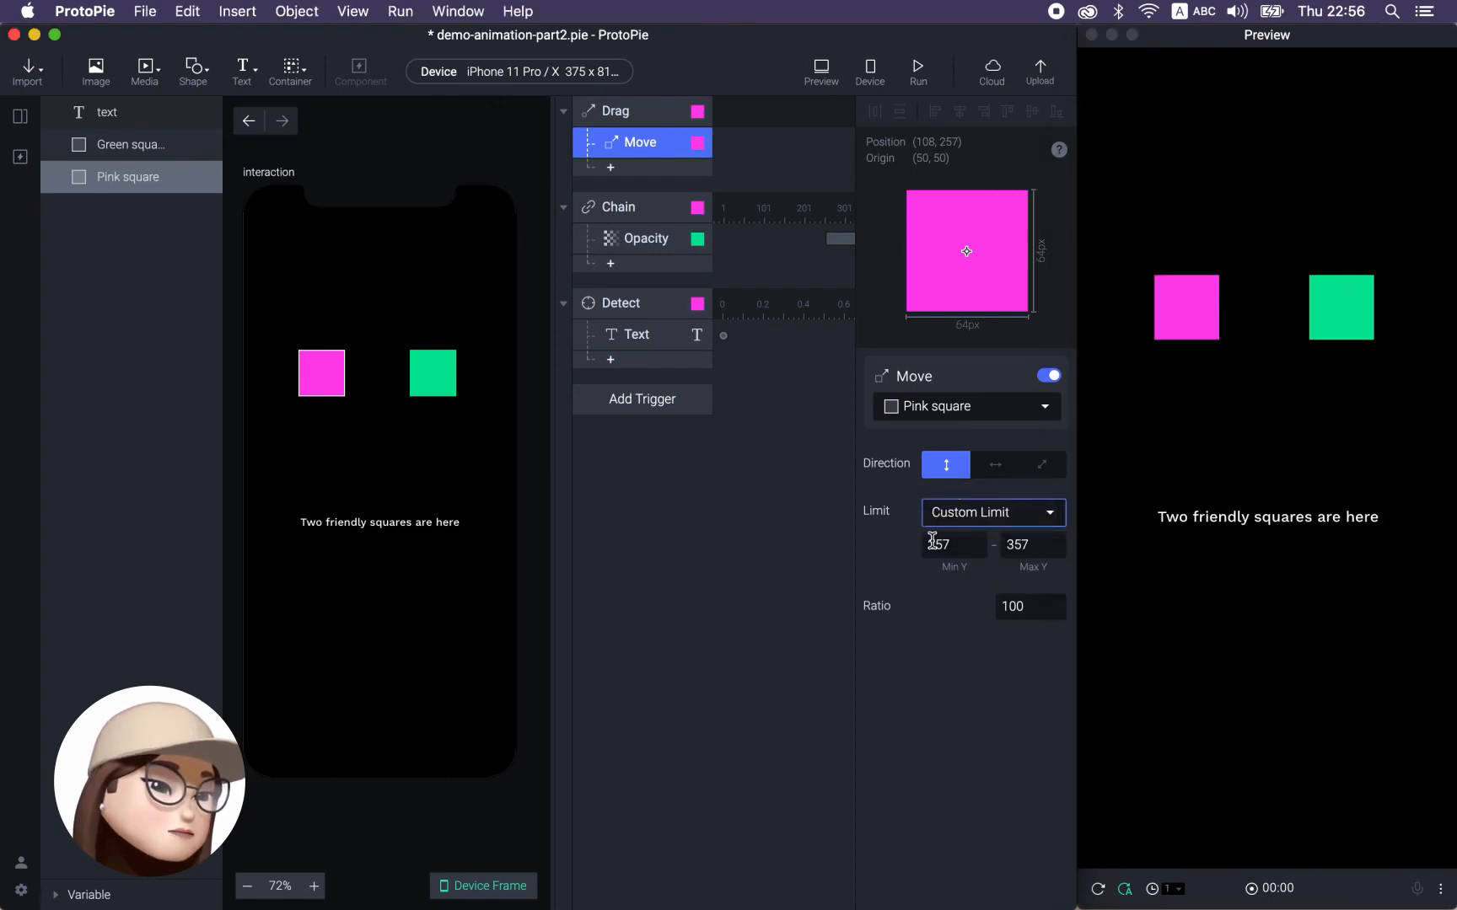
drag(1185, 330, 1195, 432)
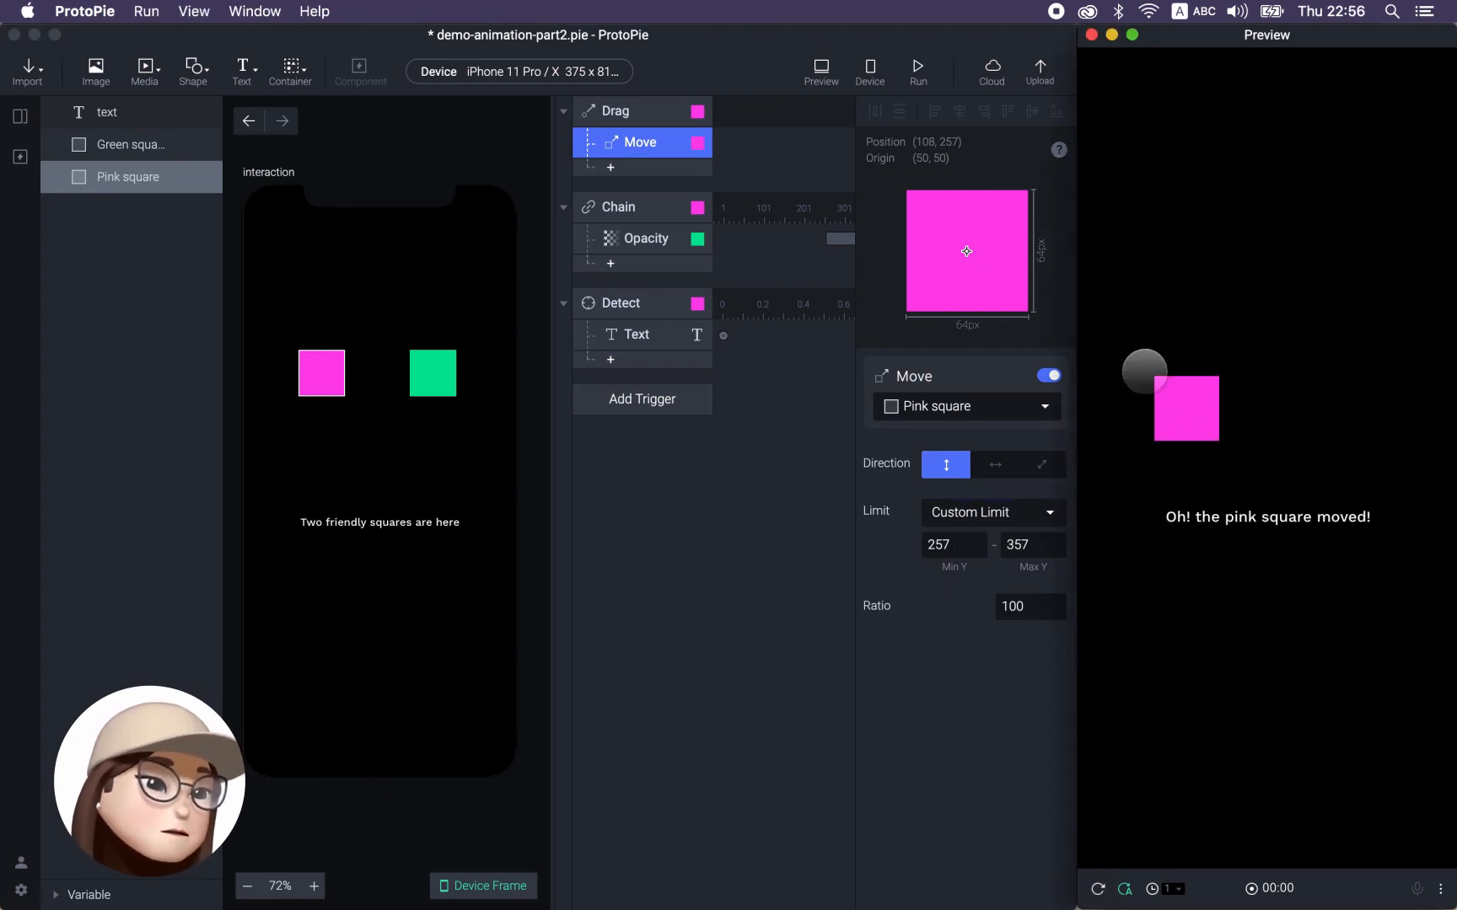
drag(1180, 413, 1180, 241)
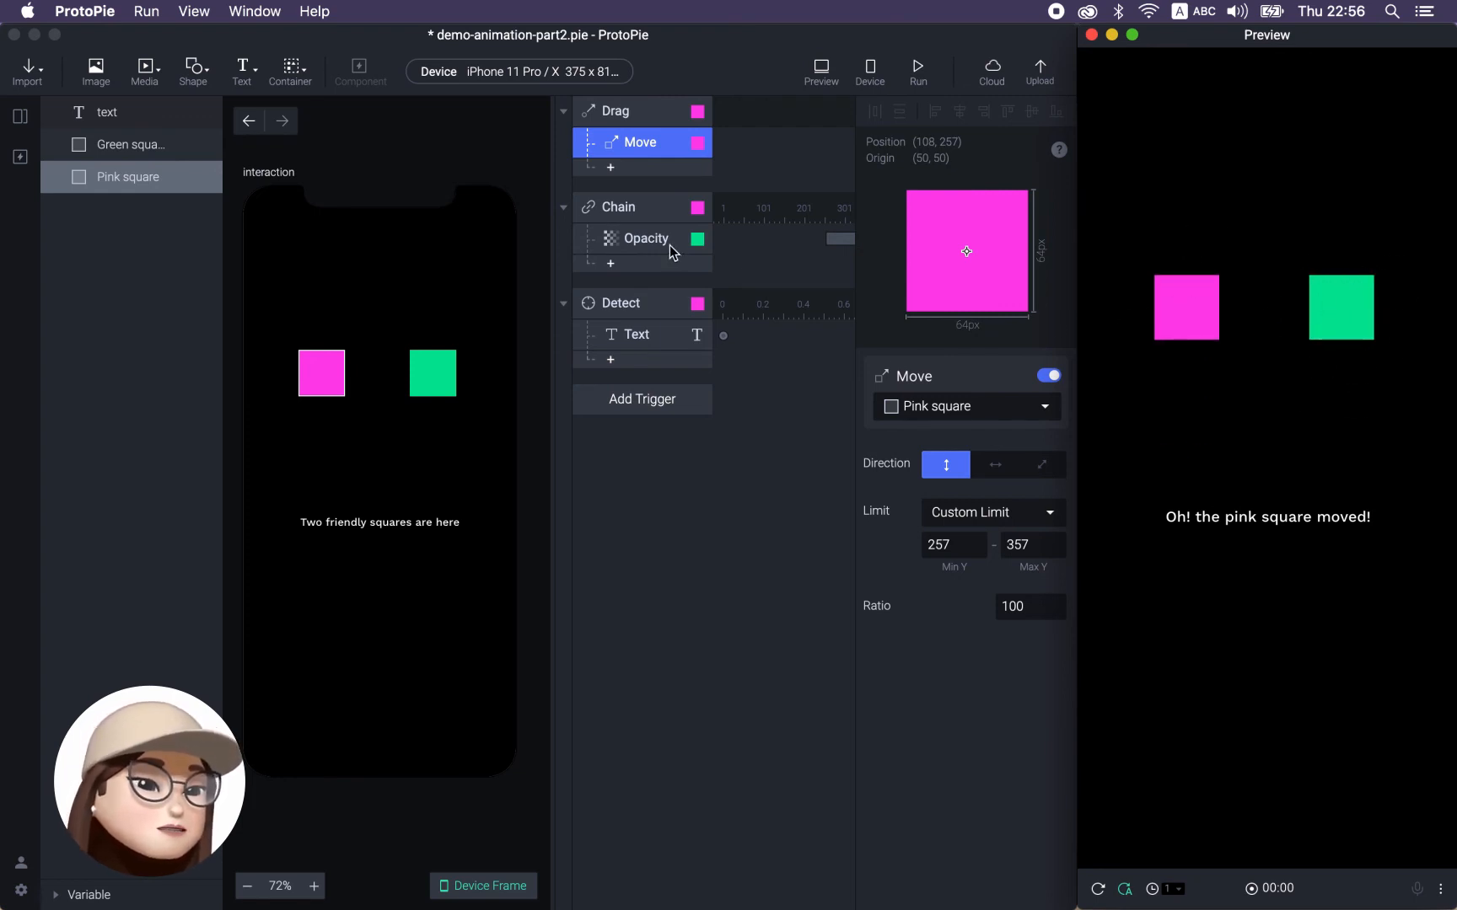
Disable the Chain and Detect triggers and test dragging the pink square in the preview with only the Drag trigger active.
click(645, 211)
click(645, 212)
click(1048, 376)
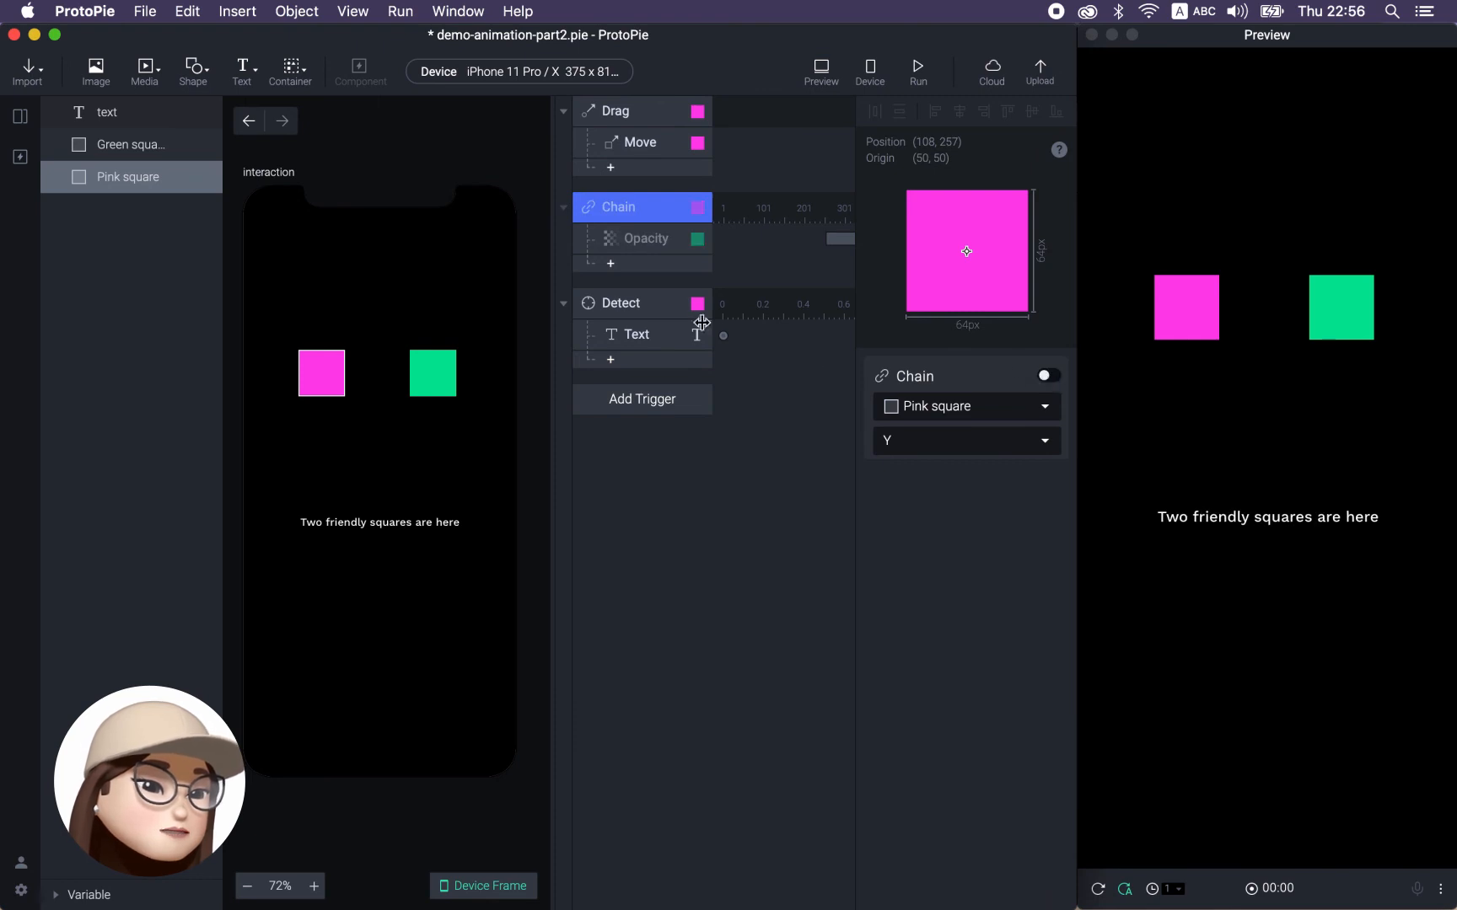
click(693, 302)
click(1242, 371)
drag(1183, 315, 1203, 207)
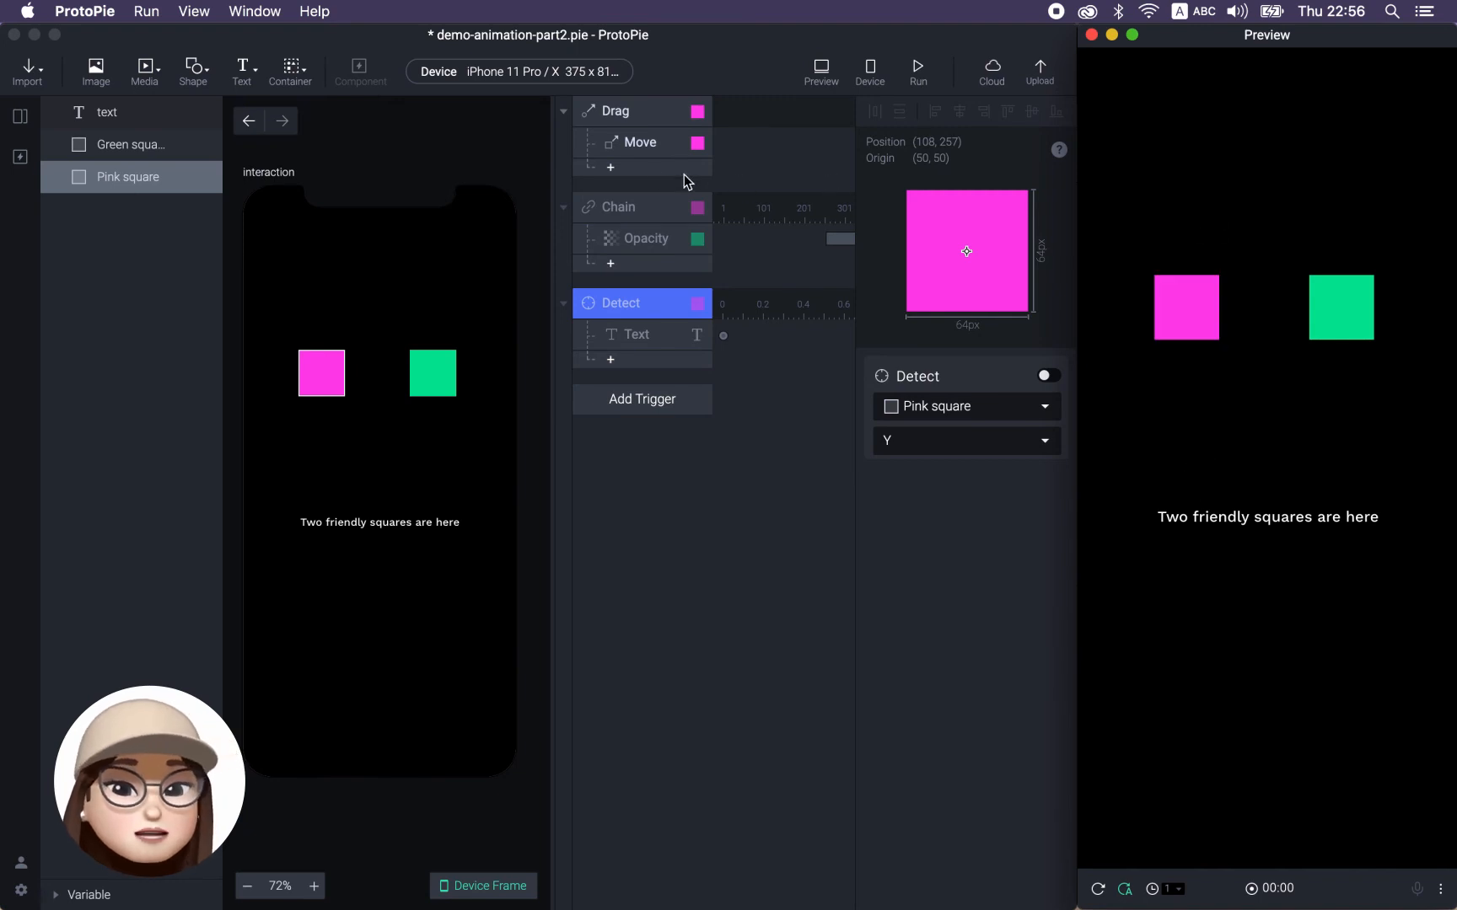
Enable the Chain trigger again and look through the properties it can follow, keeping Y of the pink square.
click(629, 208)
click(632, 212)
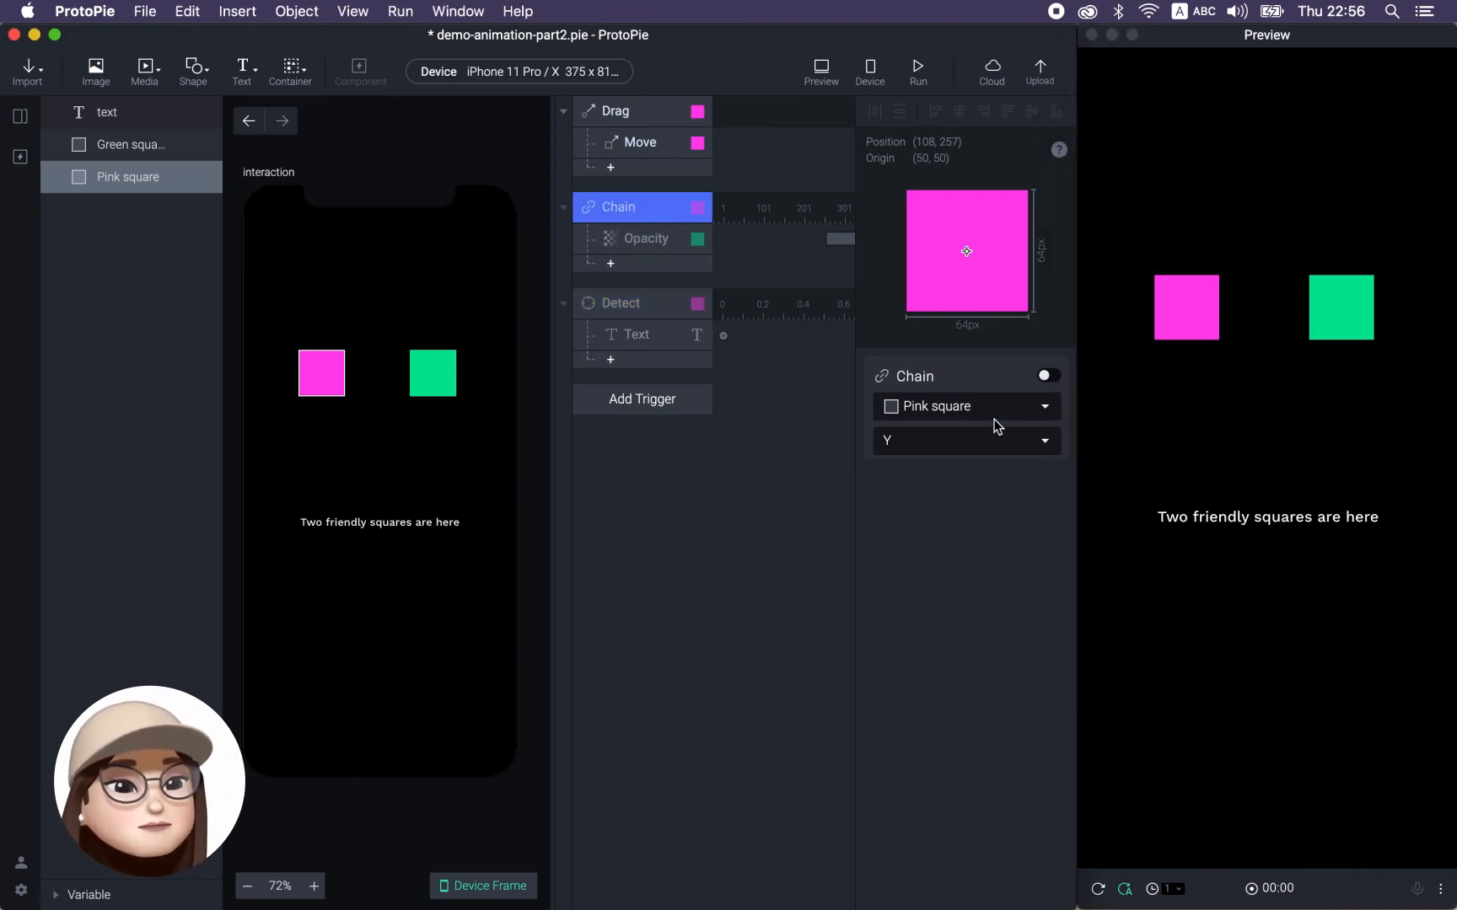
click(1048, 377)
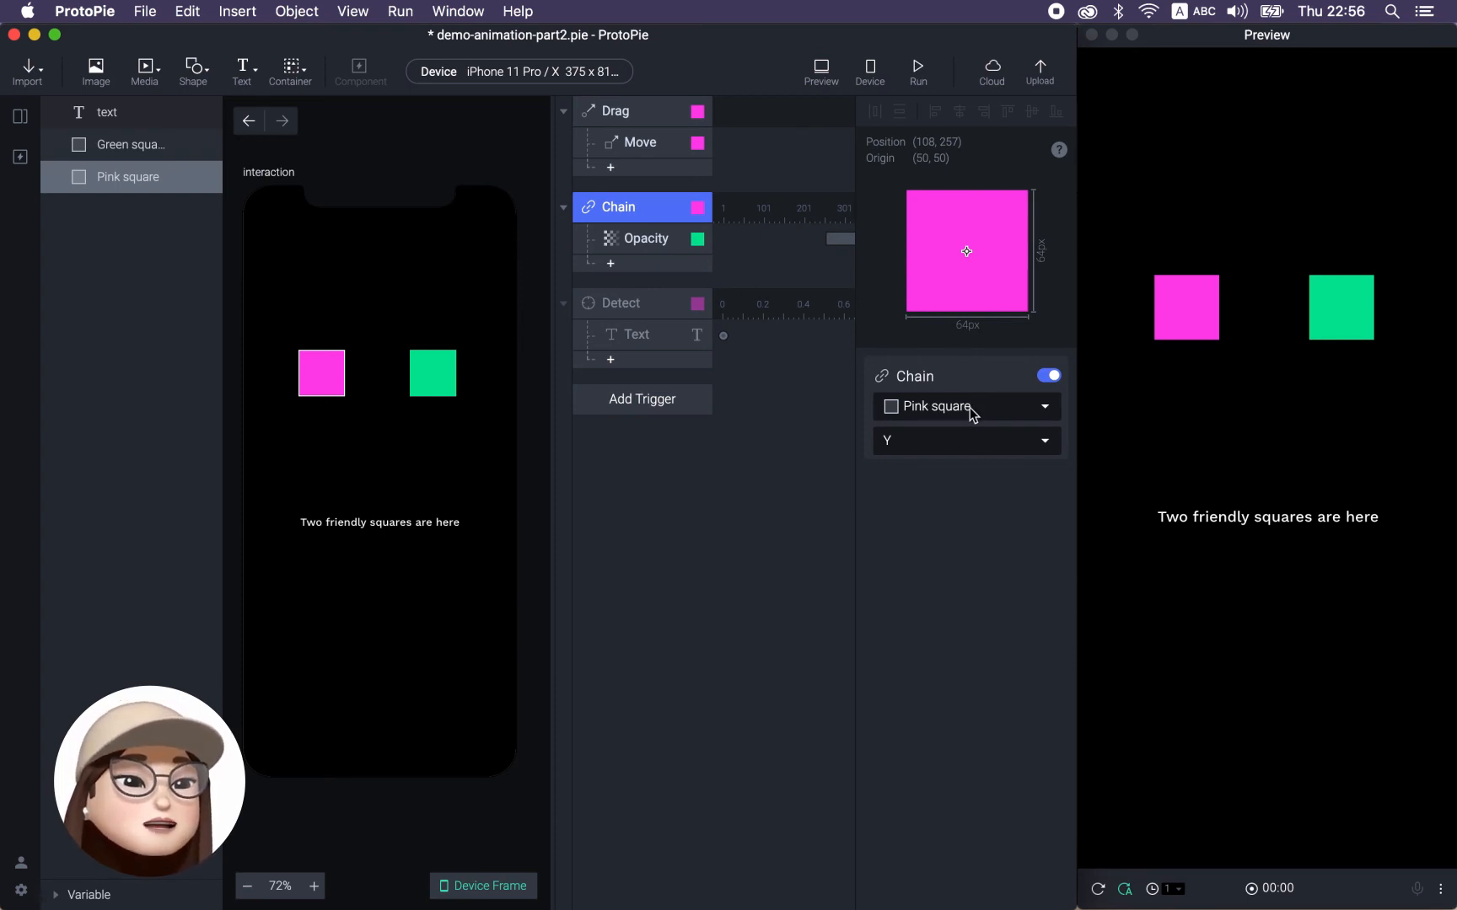
click(943, 447)
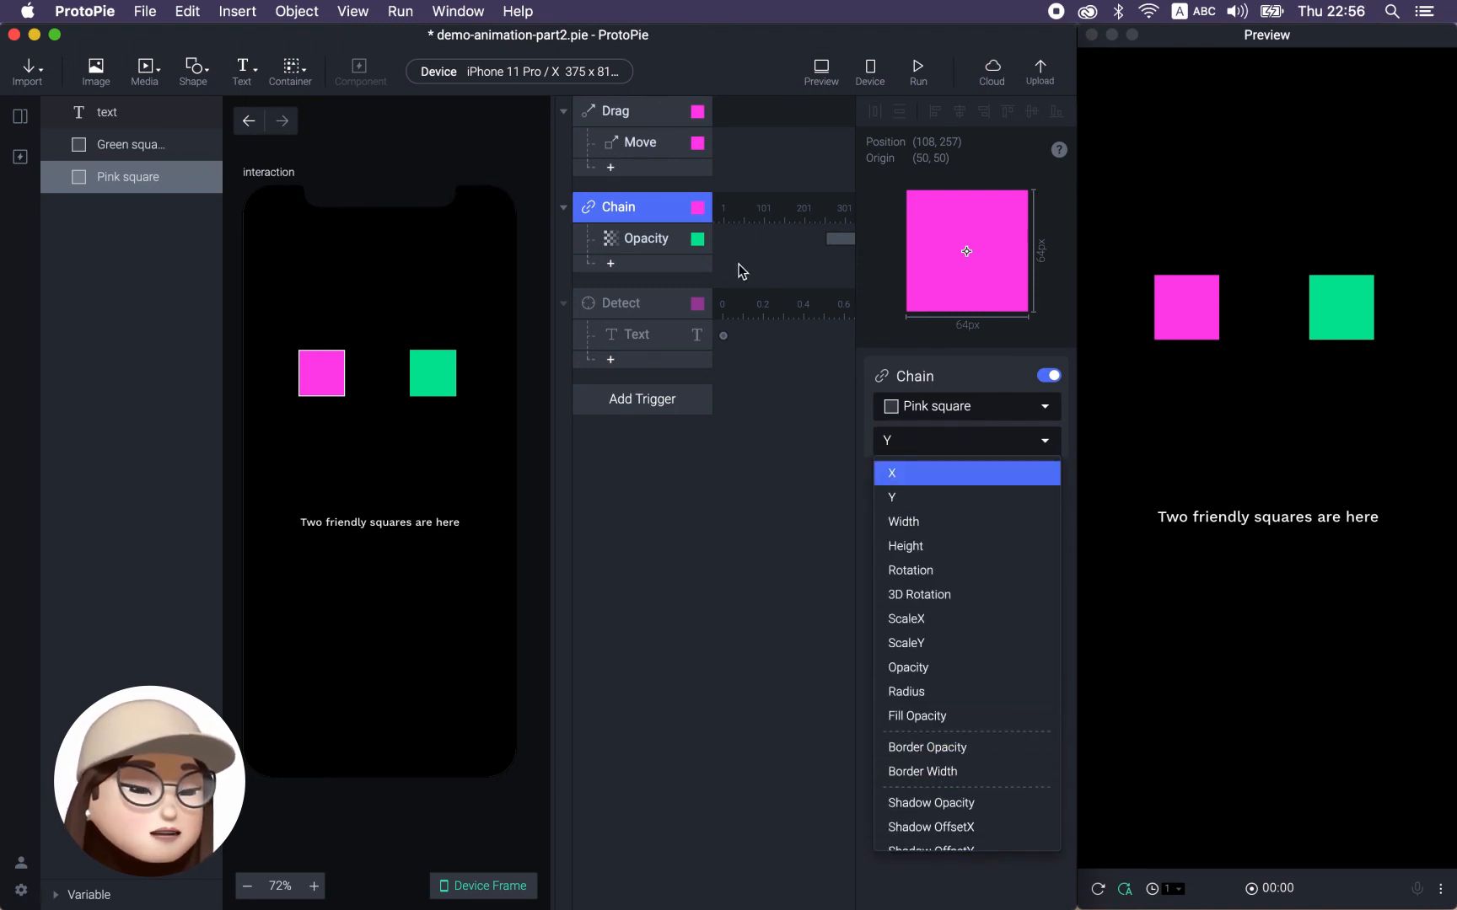
click(957, 445)
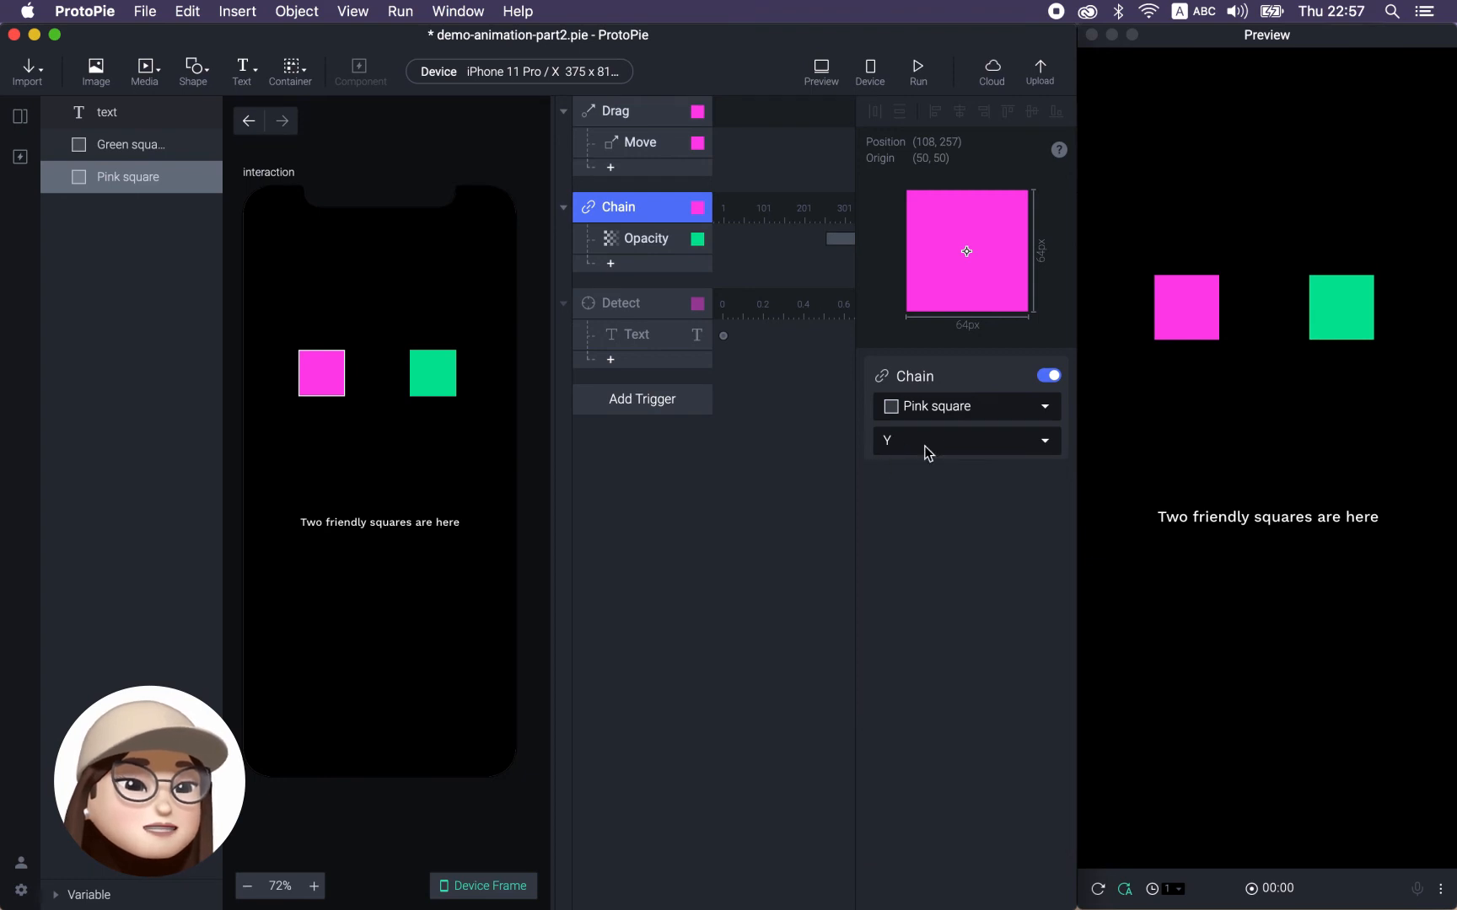
Compare the Chain's Opacity mapping range with the minimum and maximum Y limits of the pink square's Move response.
click(638, 245)
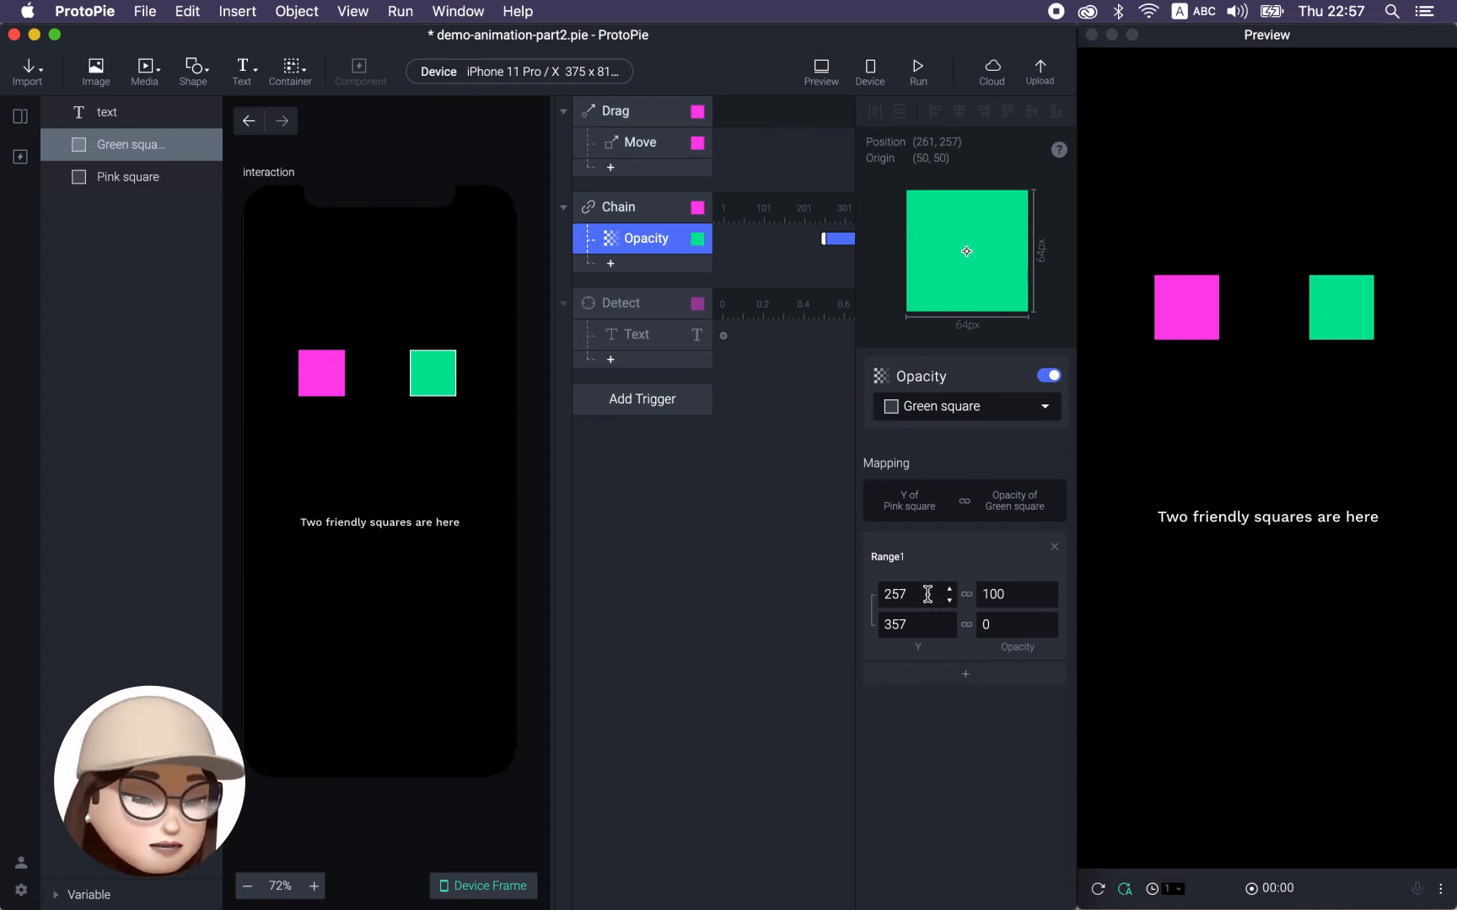
click(633, 149)
click(957, 545)
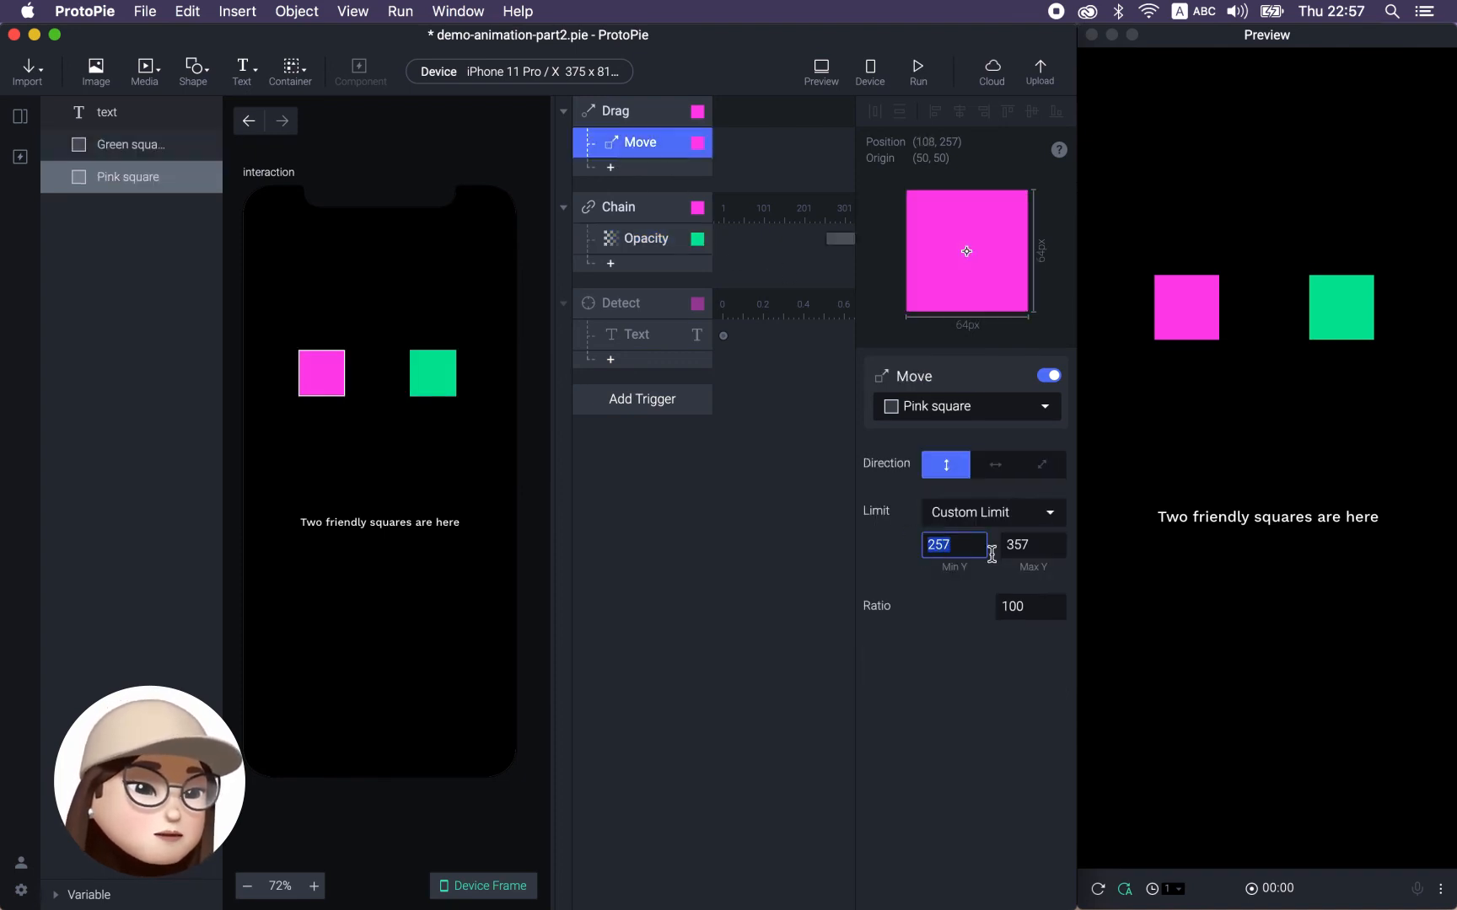
click(1038, 546)
click(634, 210)
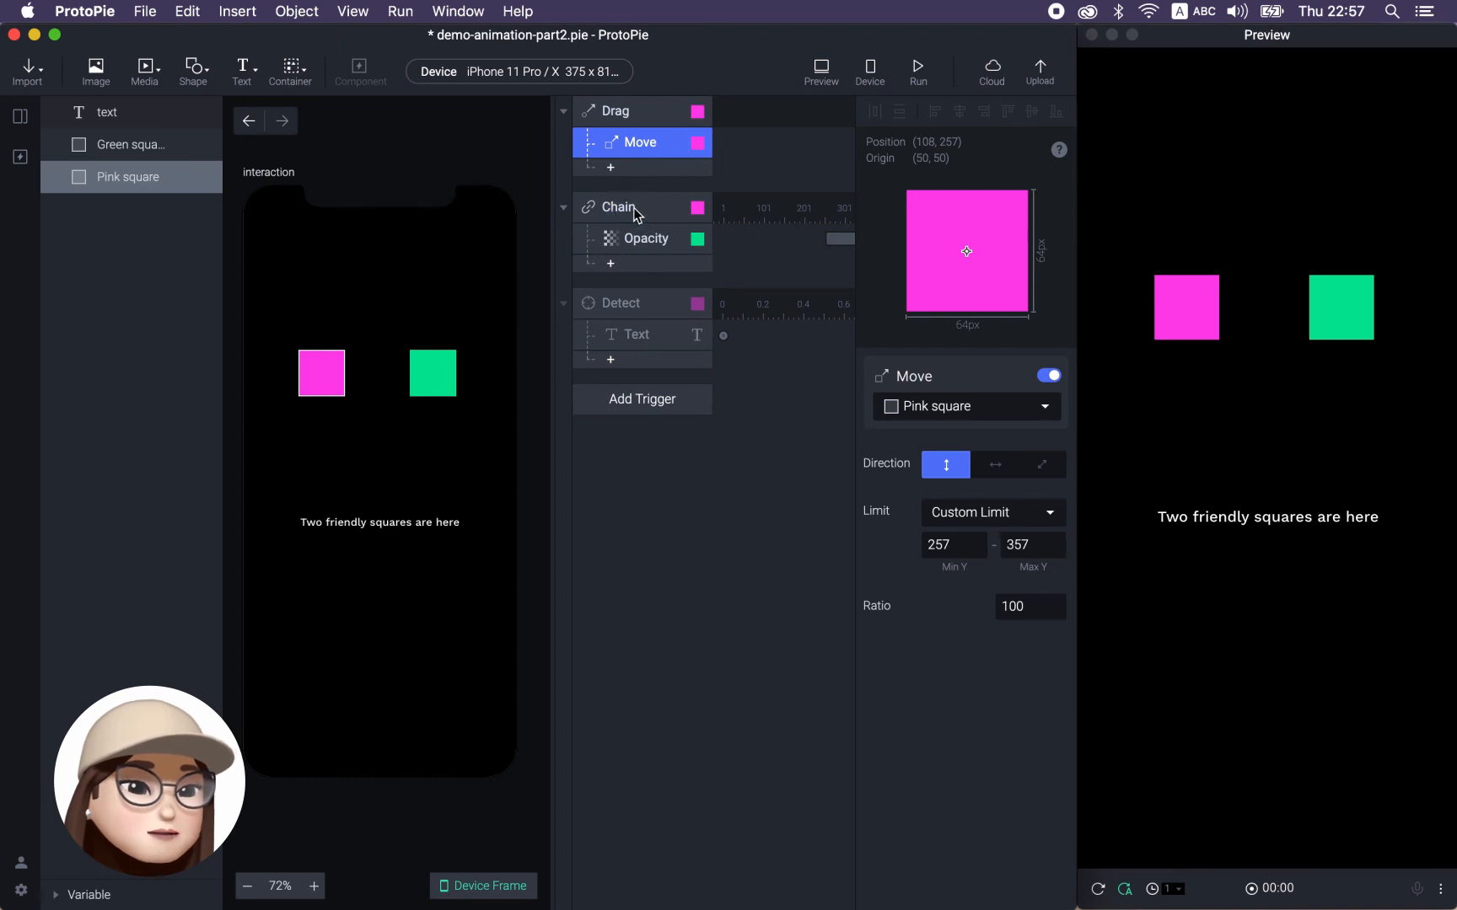
click(647, 242)
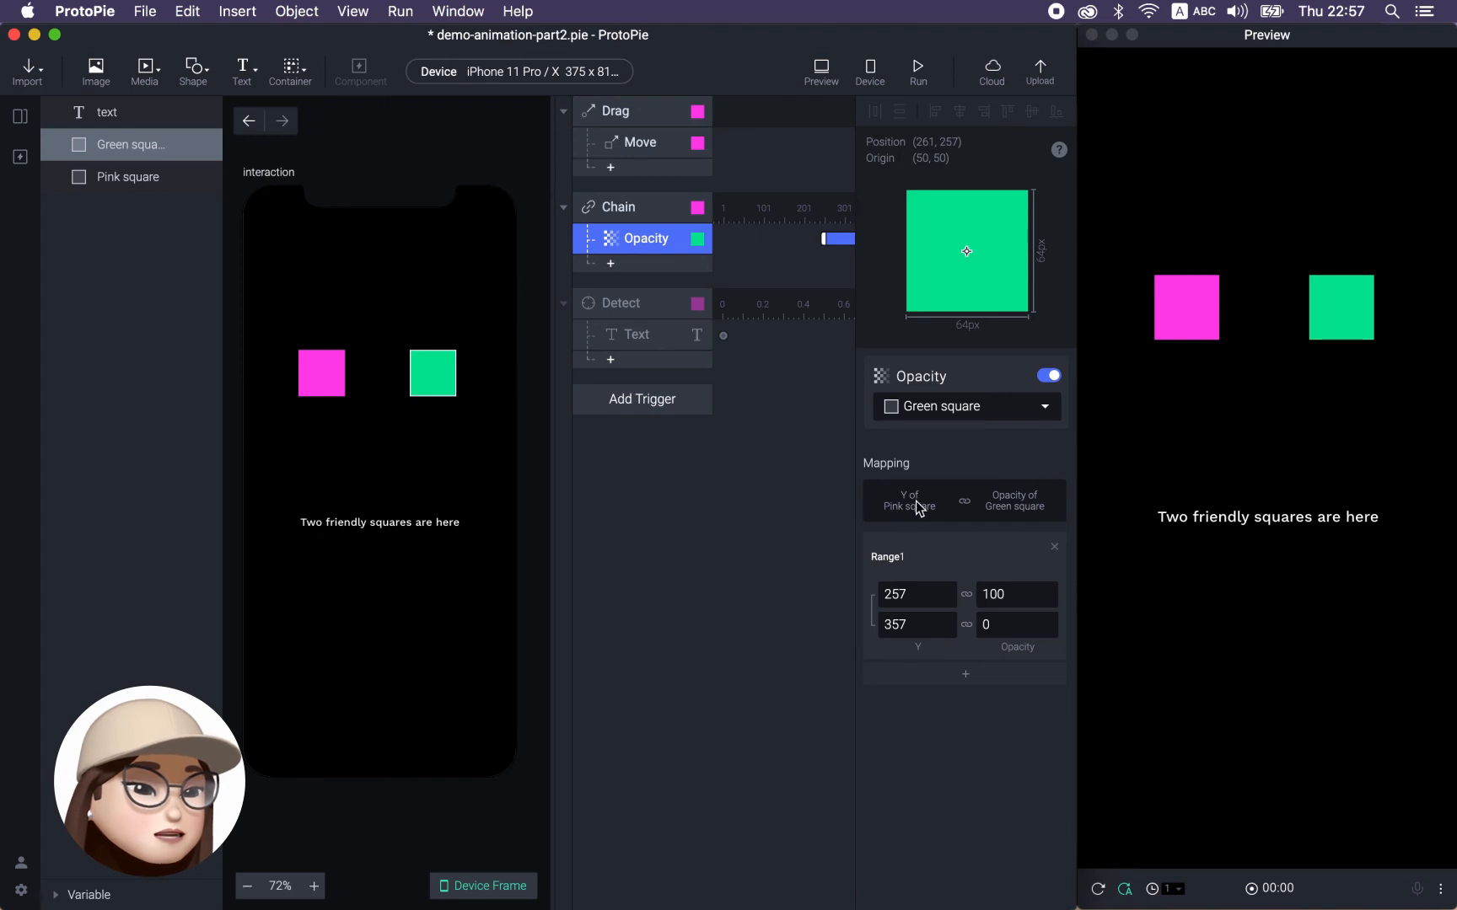
Examine how Range1 maps the pink square's Y to the green square's opacity, and try it in the preview.
click(878, 597)
click(1021, 596)
click(1347, 305)
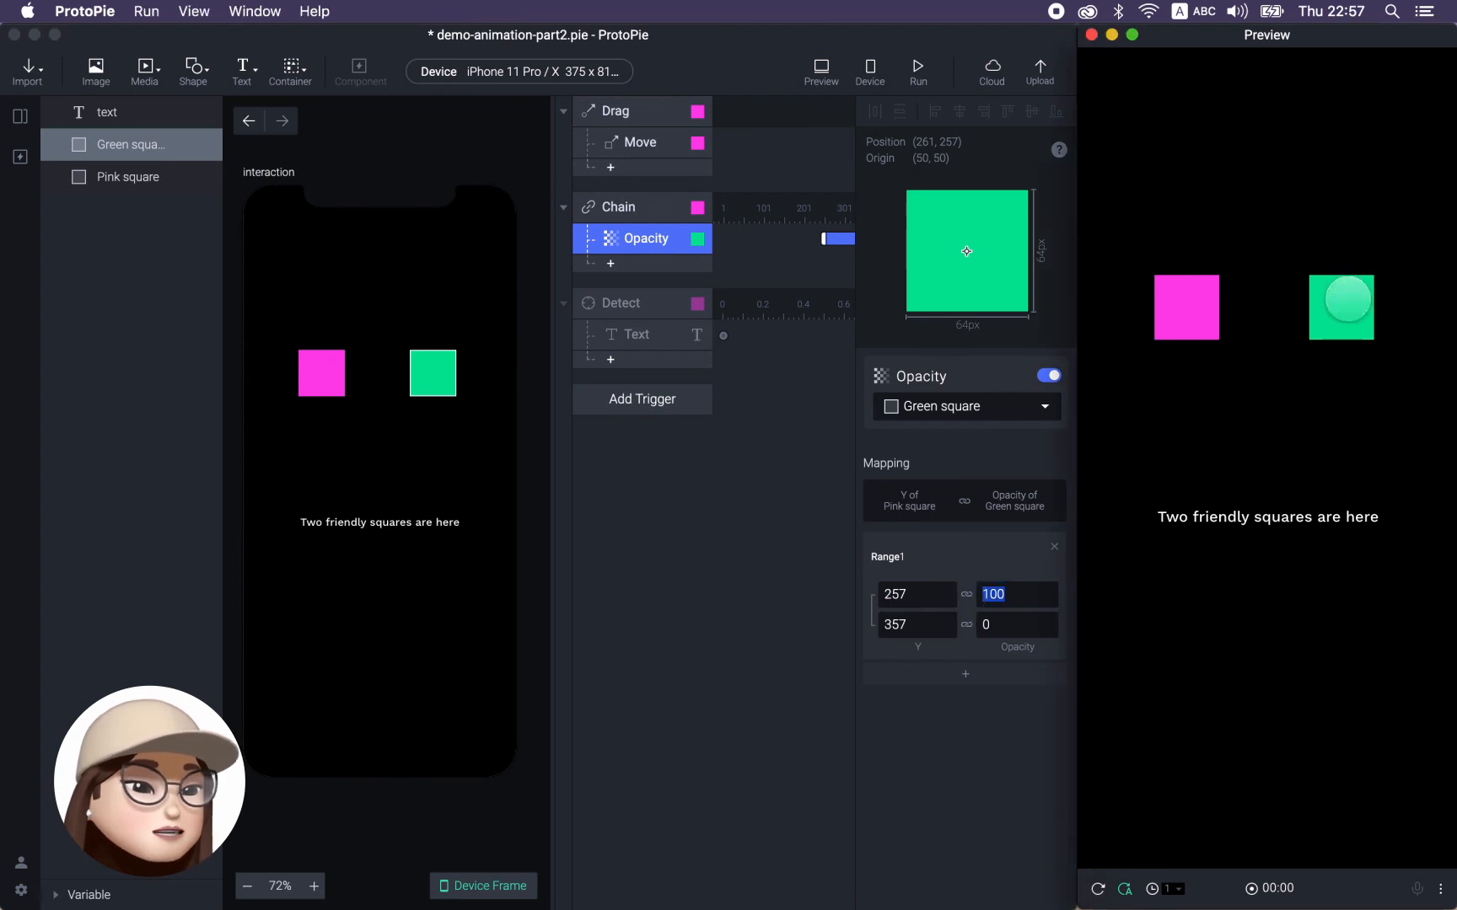
click(900, 628)
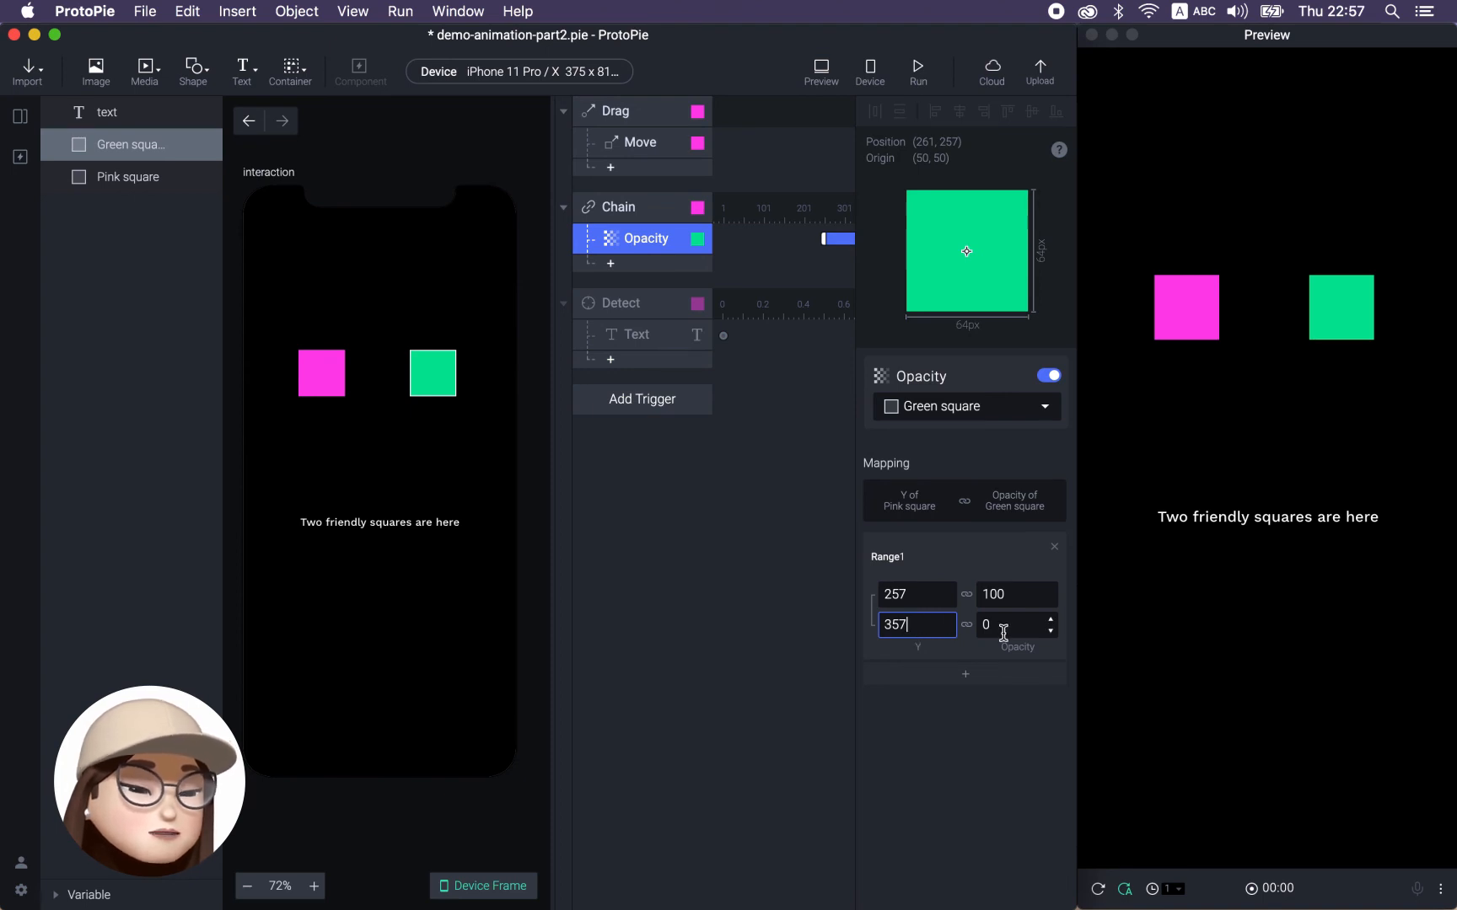
drag(1009, 628, 932, 625)
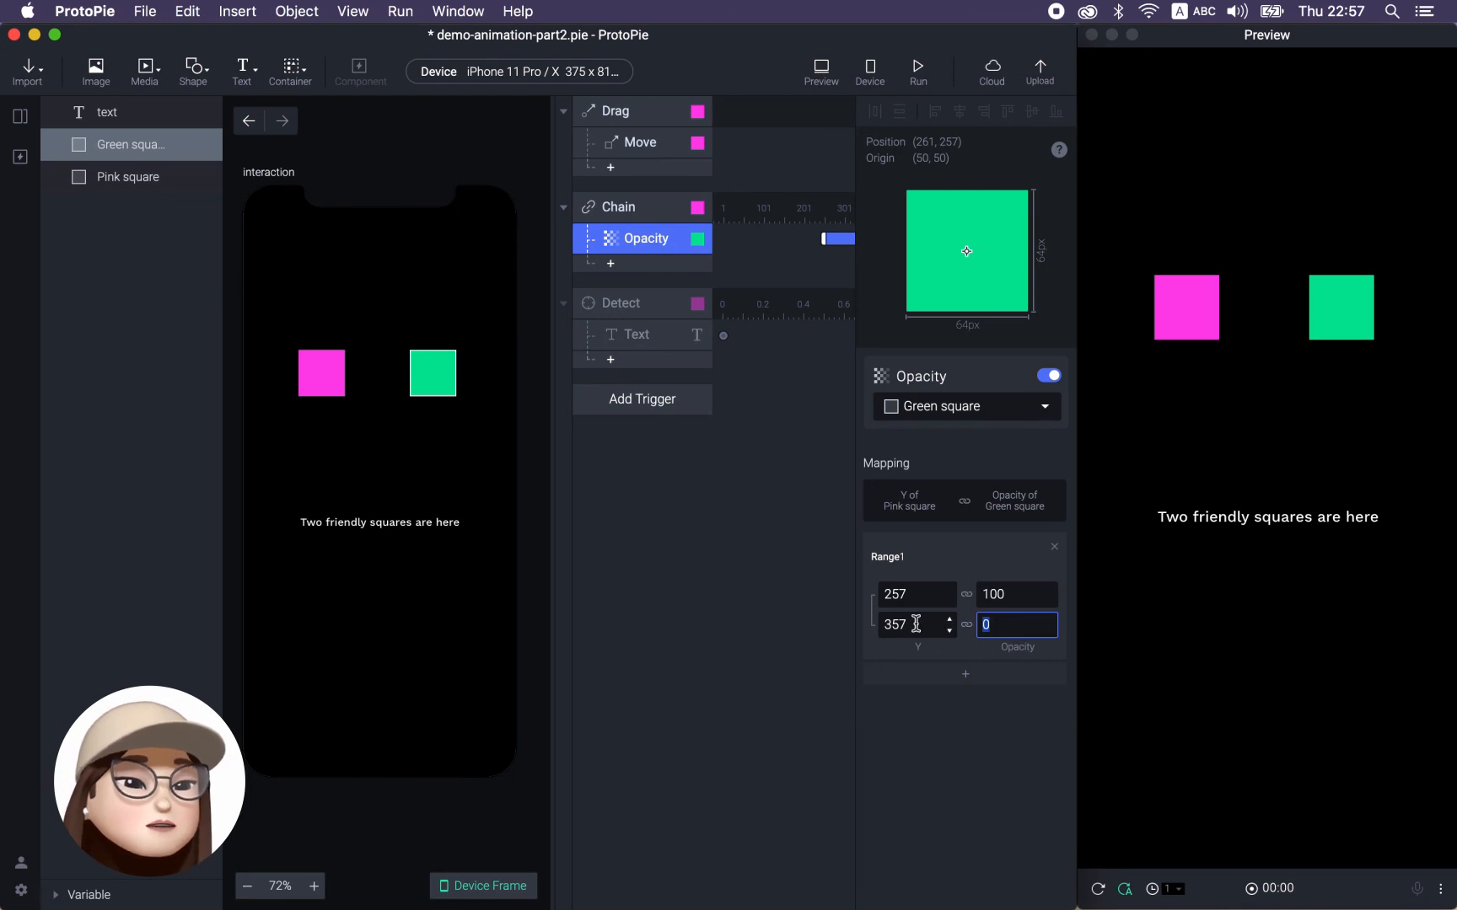
mouse_move(1181, 319)
mouse_down()
mouse_move(1193, 309)
mouse_move(1193, 380)
mouse_move(1190, 305)
mouse_move(1186, 423)
mouse_move(1187, 303)
mouse_up()
Reverse the green square's opacity mapping to 0 at Y 257 and 100 at Y 357.
click(995, 593)
double_click(997, 593)
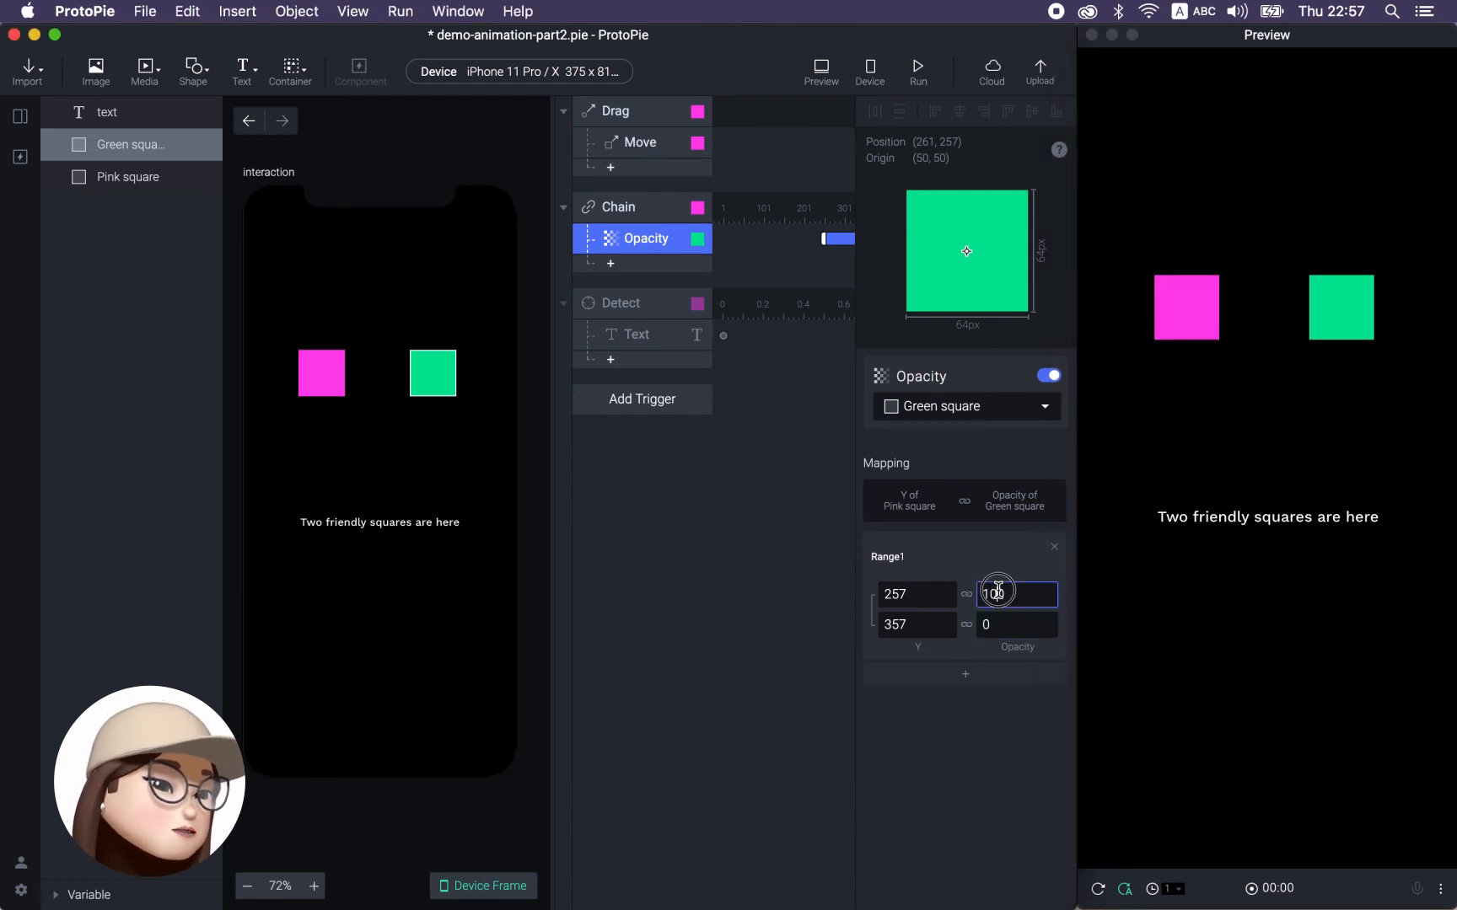
text(0)
click(984, 625)
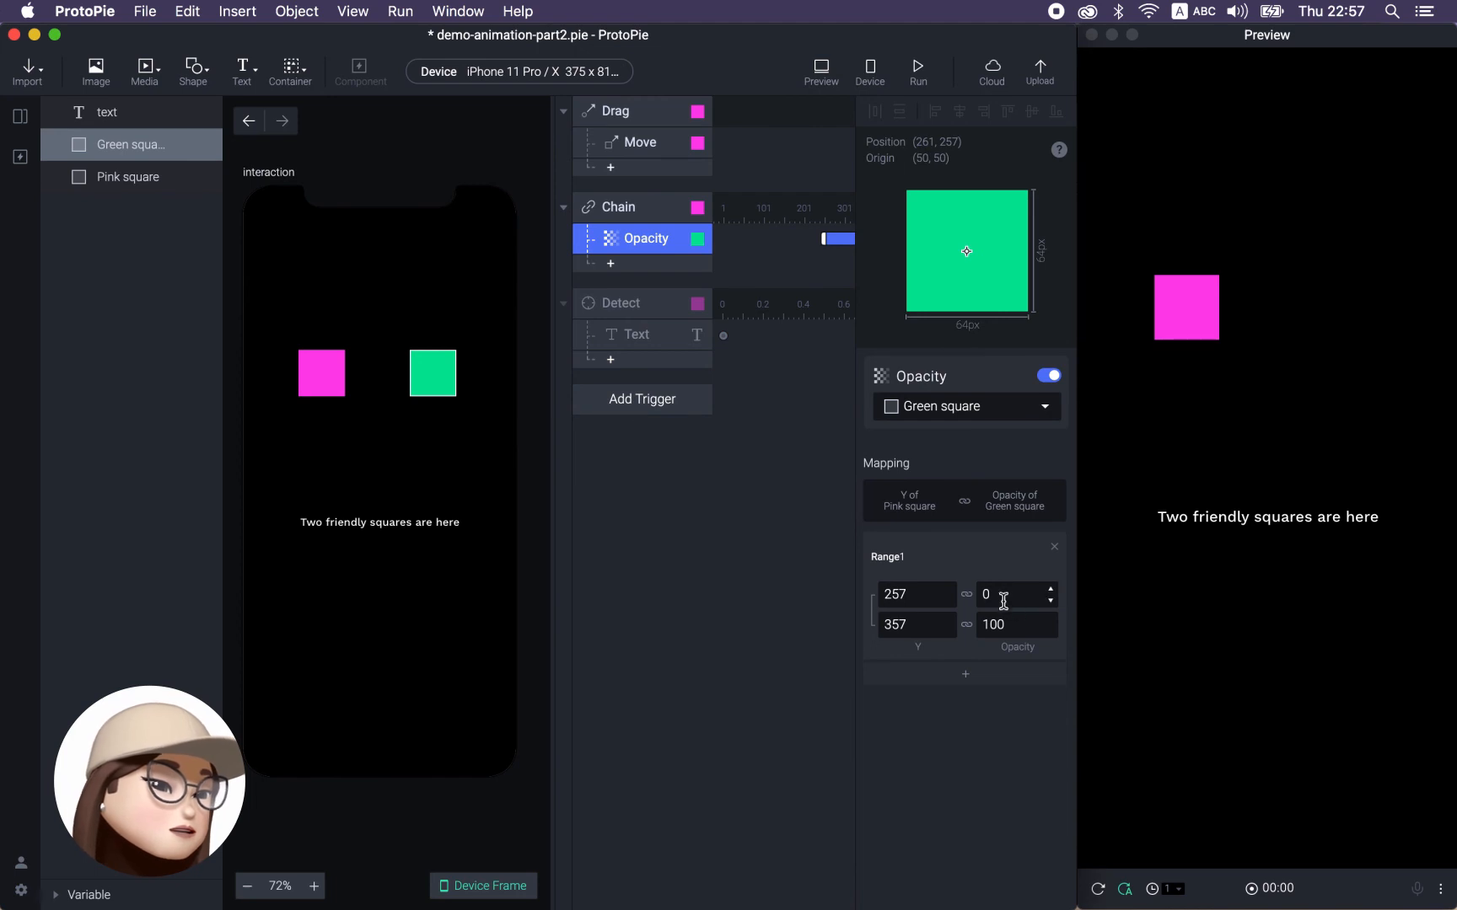
Test the reversed opacity mapping by dragging the pink square down and back up in the preview.
click(1357, 342)
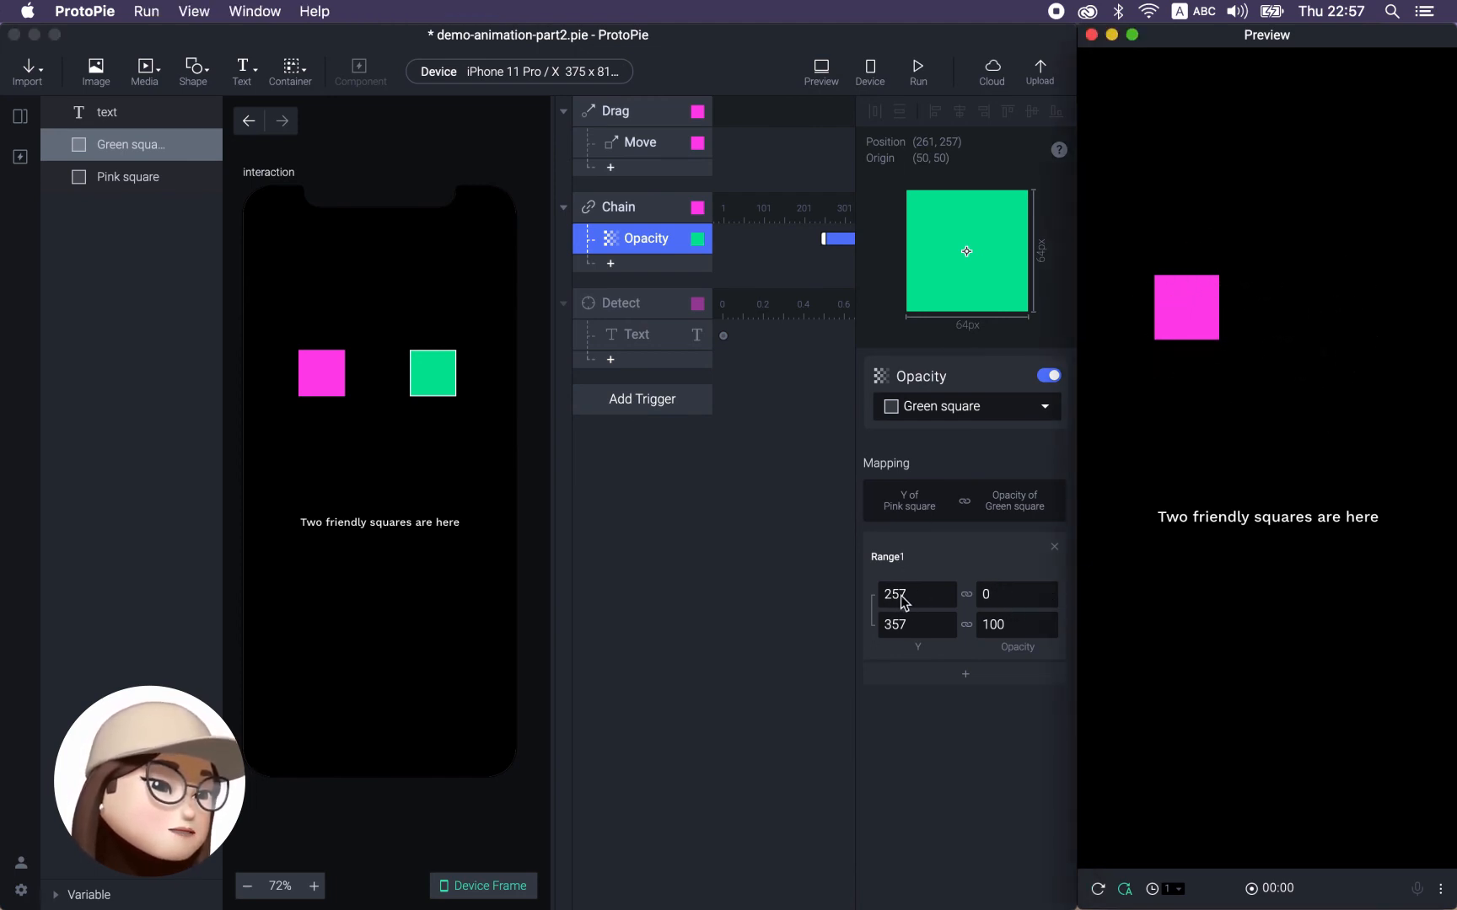
drag(1177, 303, 1186, 413)
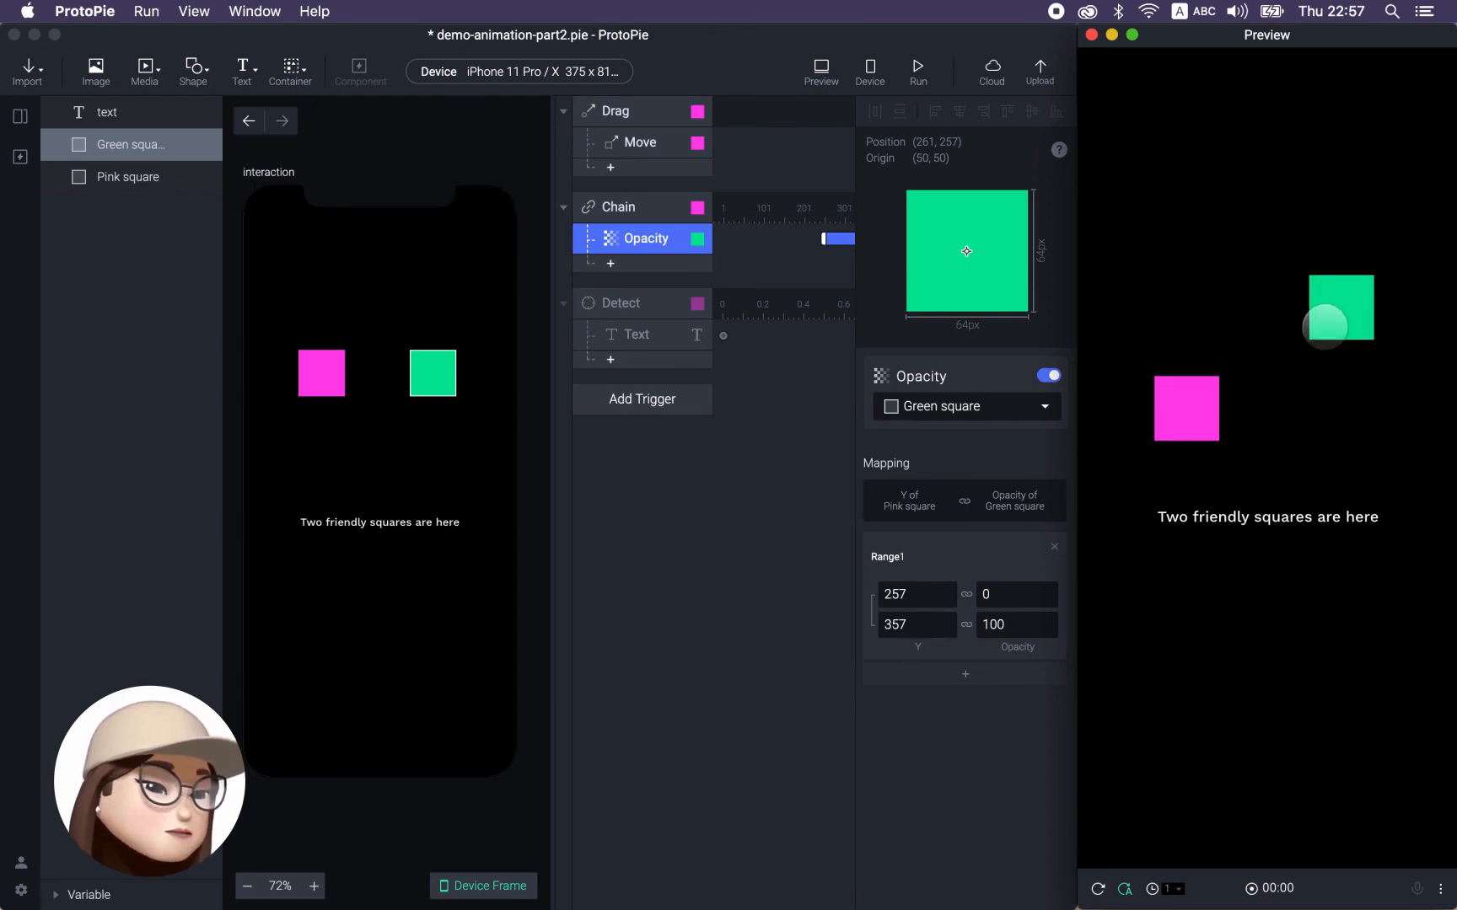
drag(1175, 434, 1201, 302)
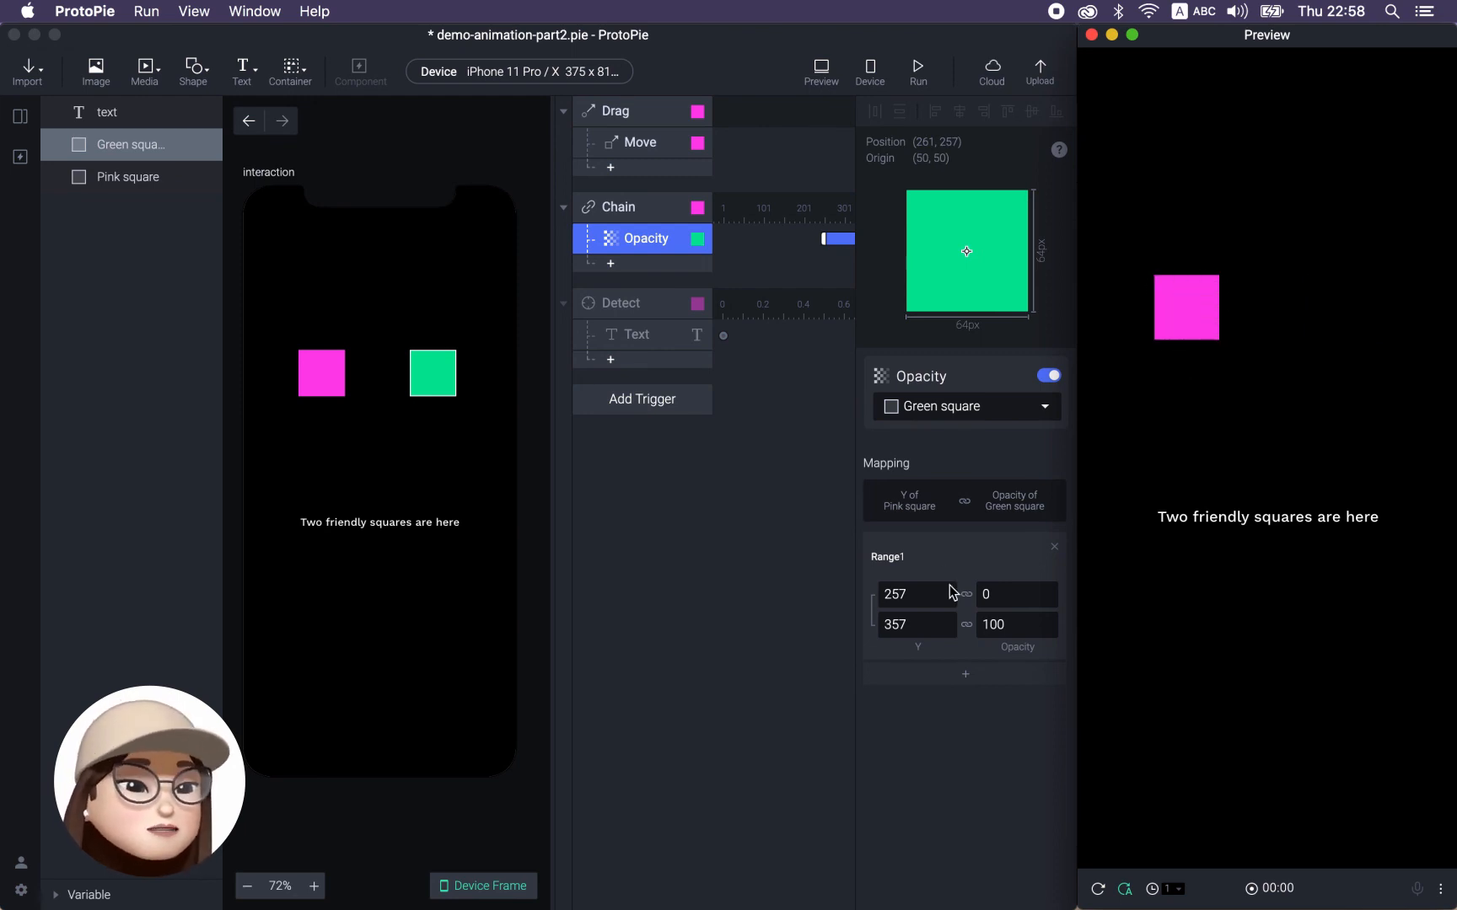
mouse_move(1193, 307)
mouse_down()
mouse_move(1165, 464)
mouse_move(1186, 284)
mouse_up()
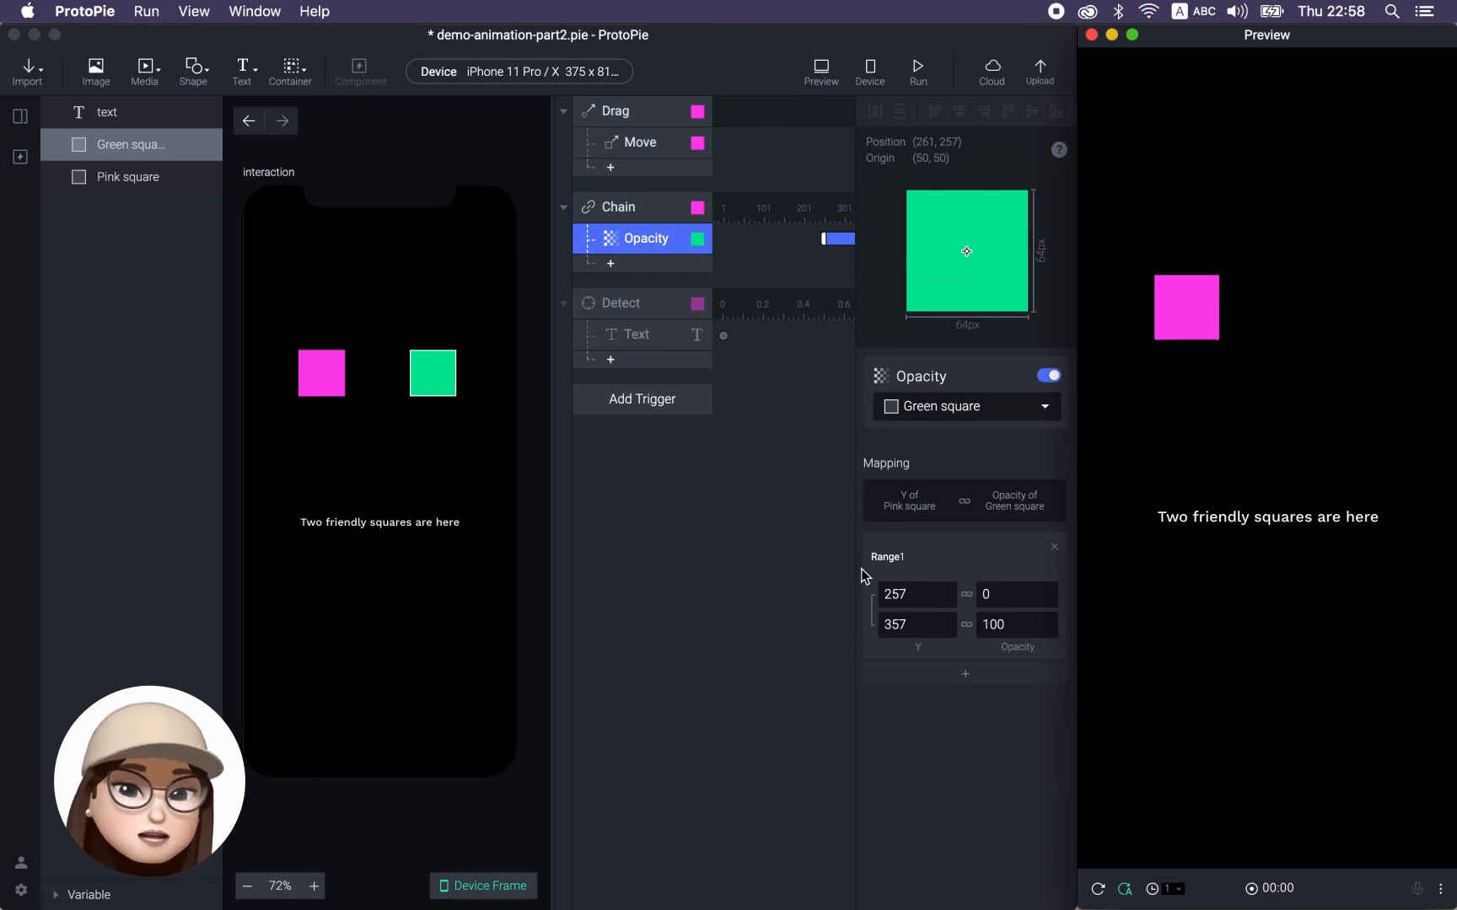
Enable the Detect trigger that watches the pink square's Y position.
click(628, 305)
click(628, 305)
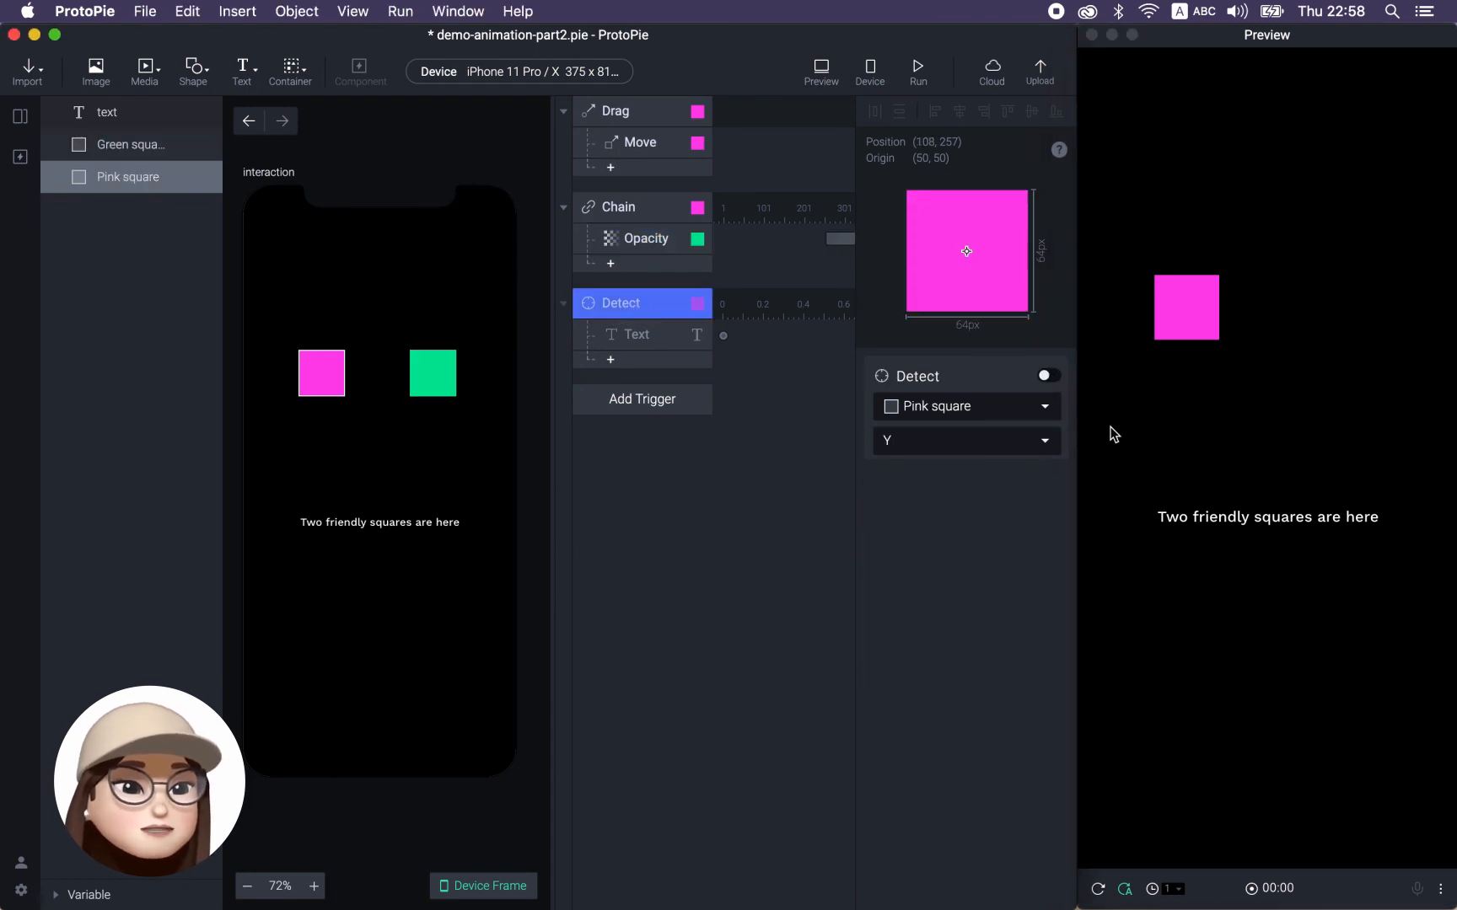
click(1051, 379)
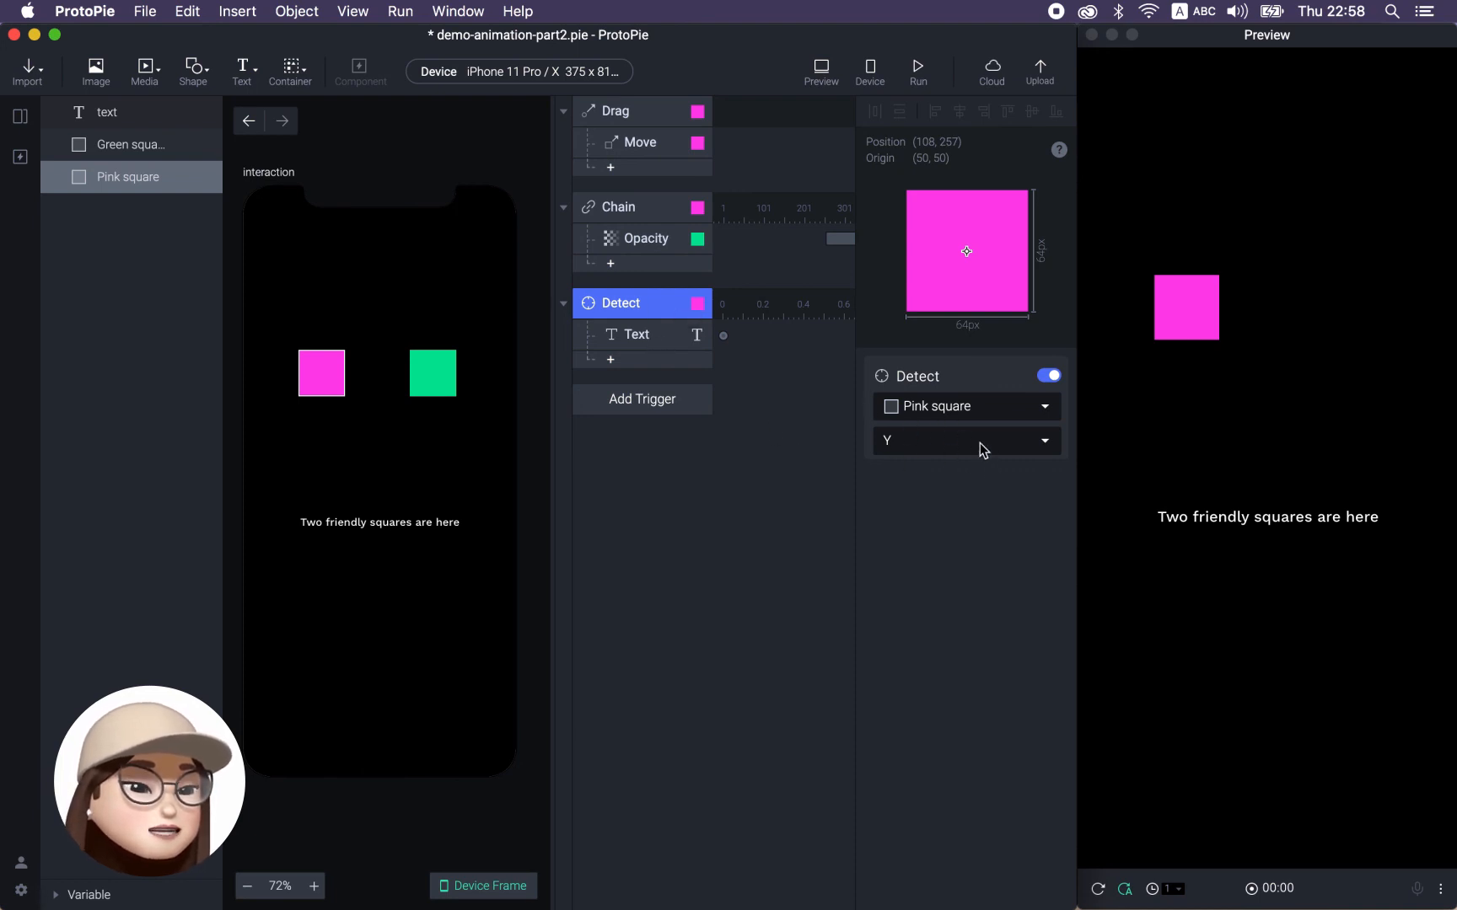
Review the Detect trigger's Text response and test it by dragging the pink square downward in the preview.
click(671, 340)
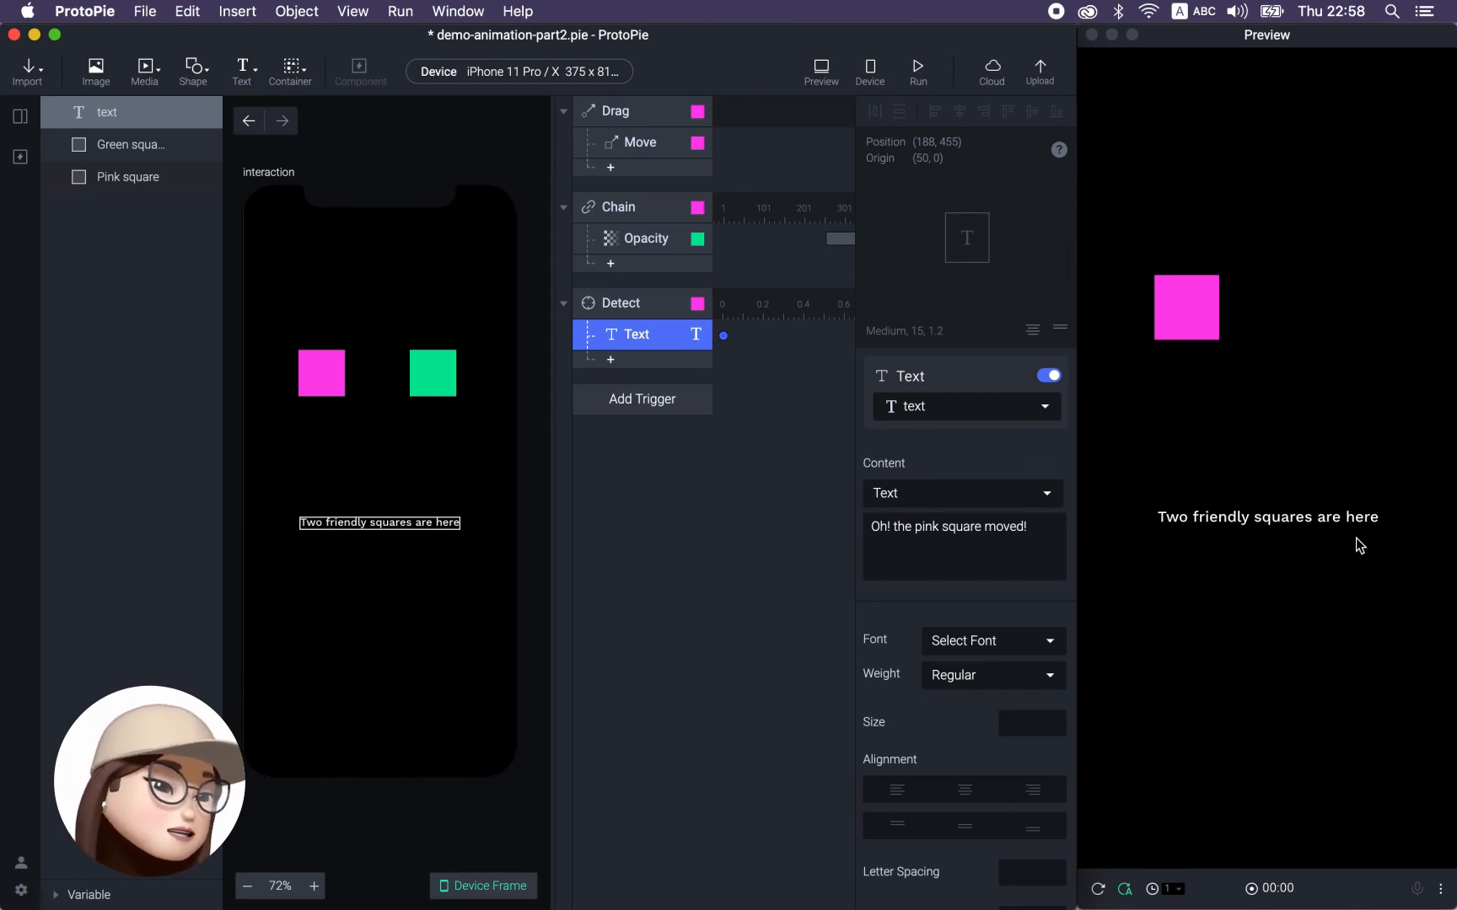
click(622, 309)
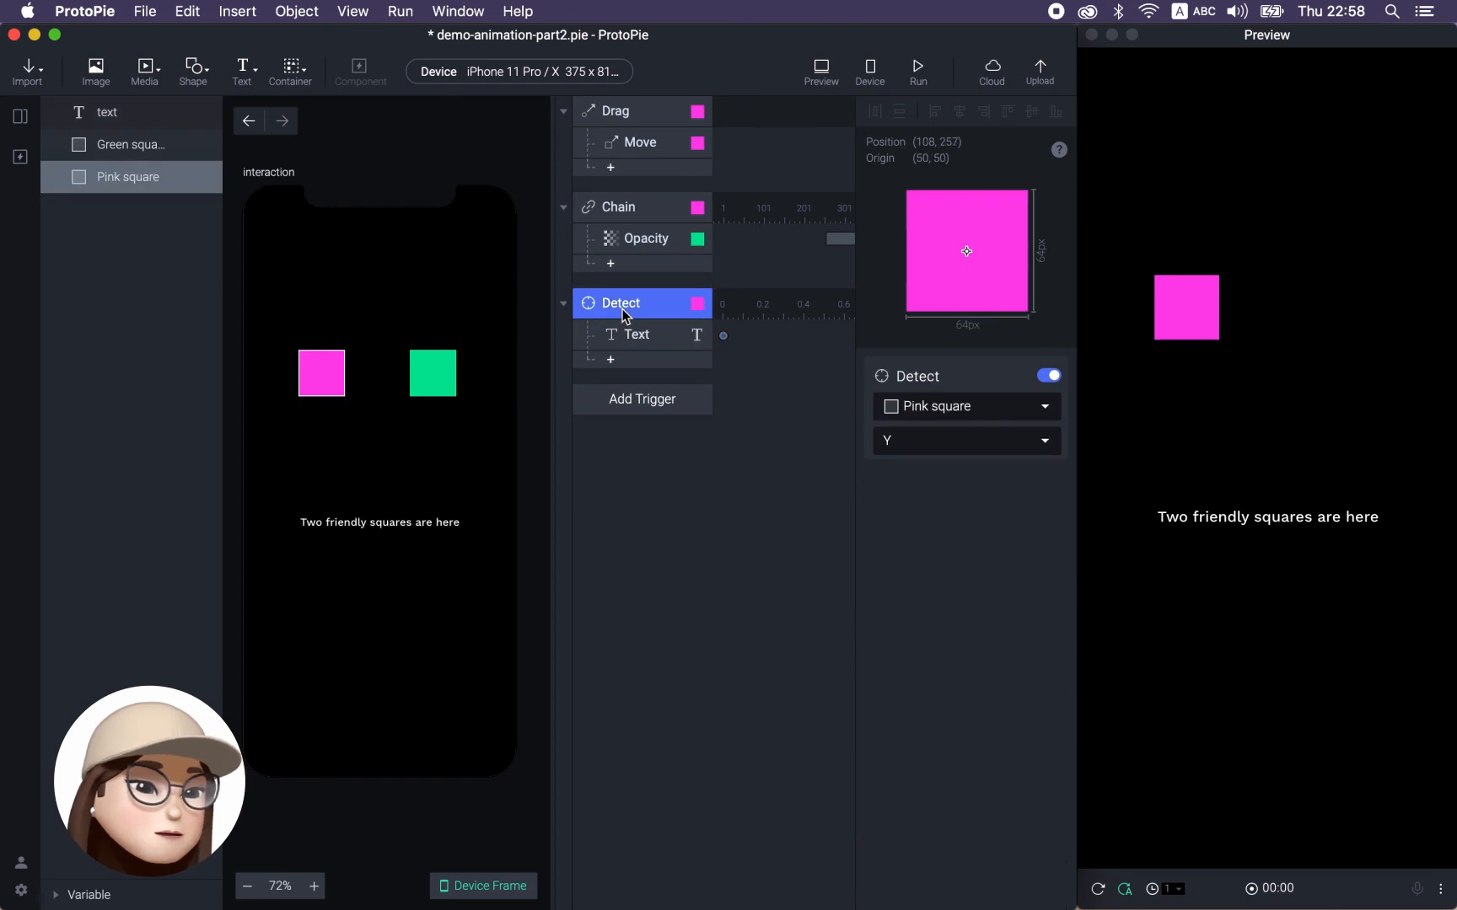
drag(1184, 303, 1157, 345)
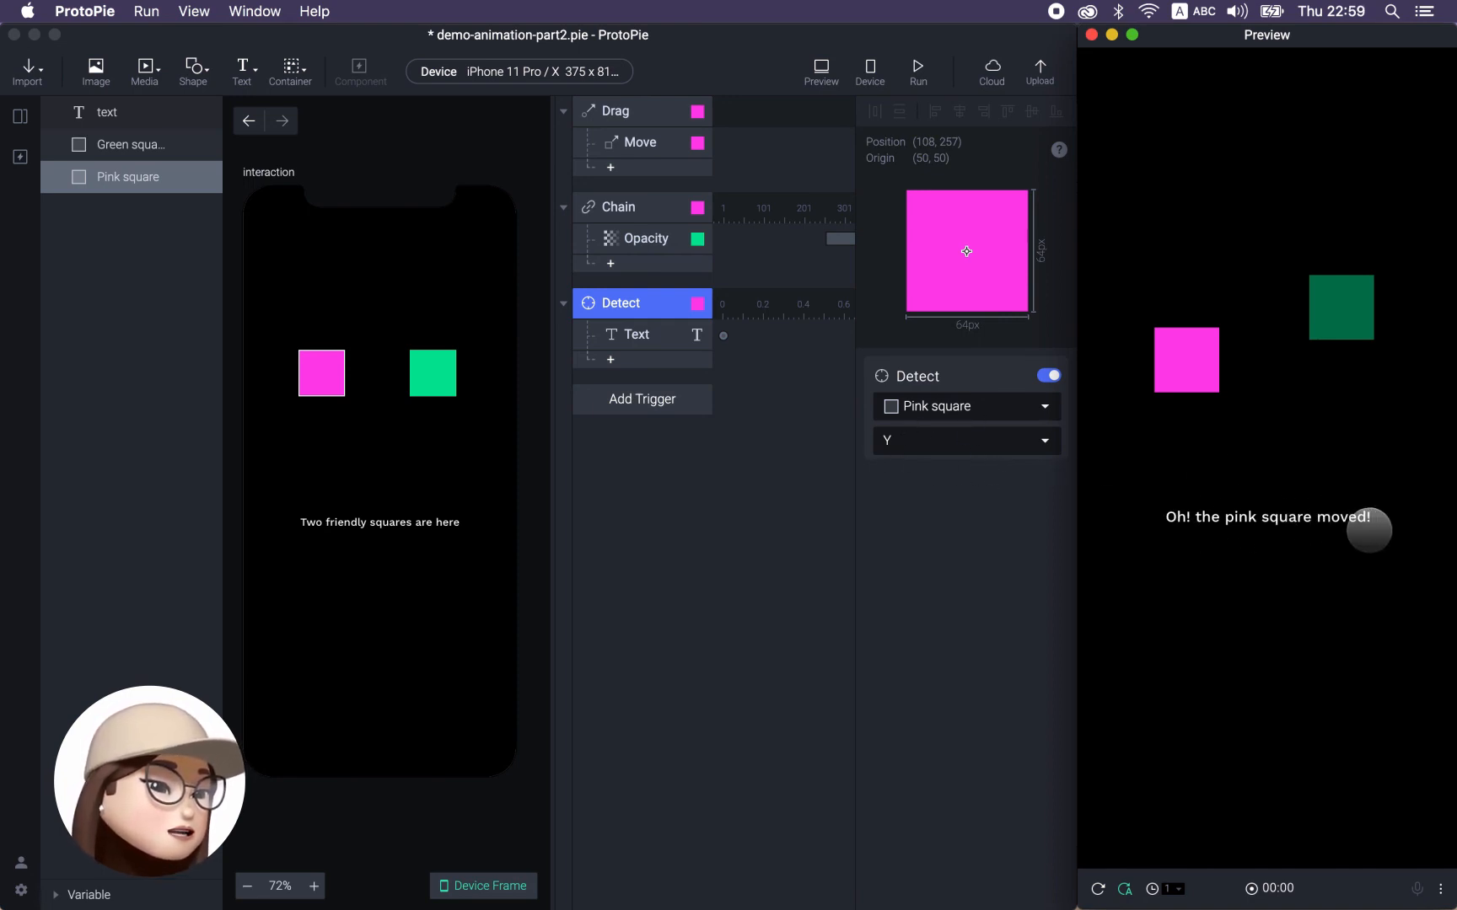
drag(1184, 356, 1177, 409)
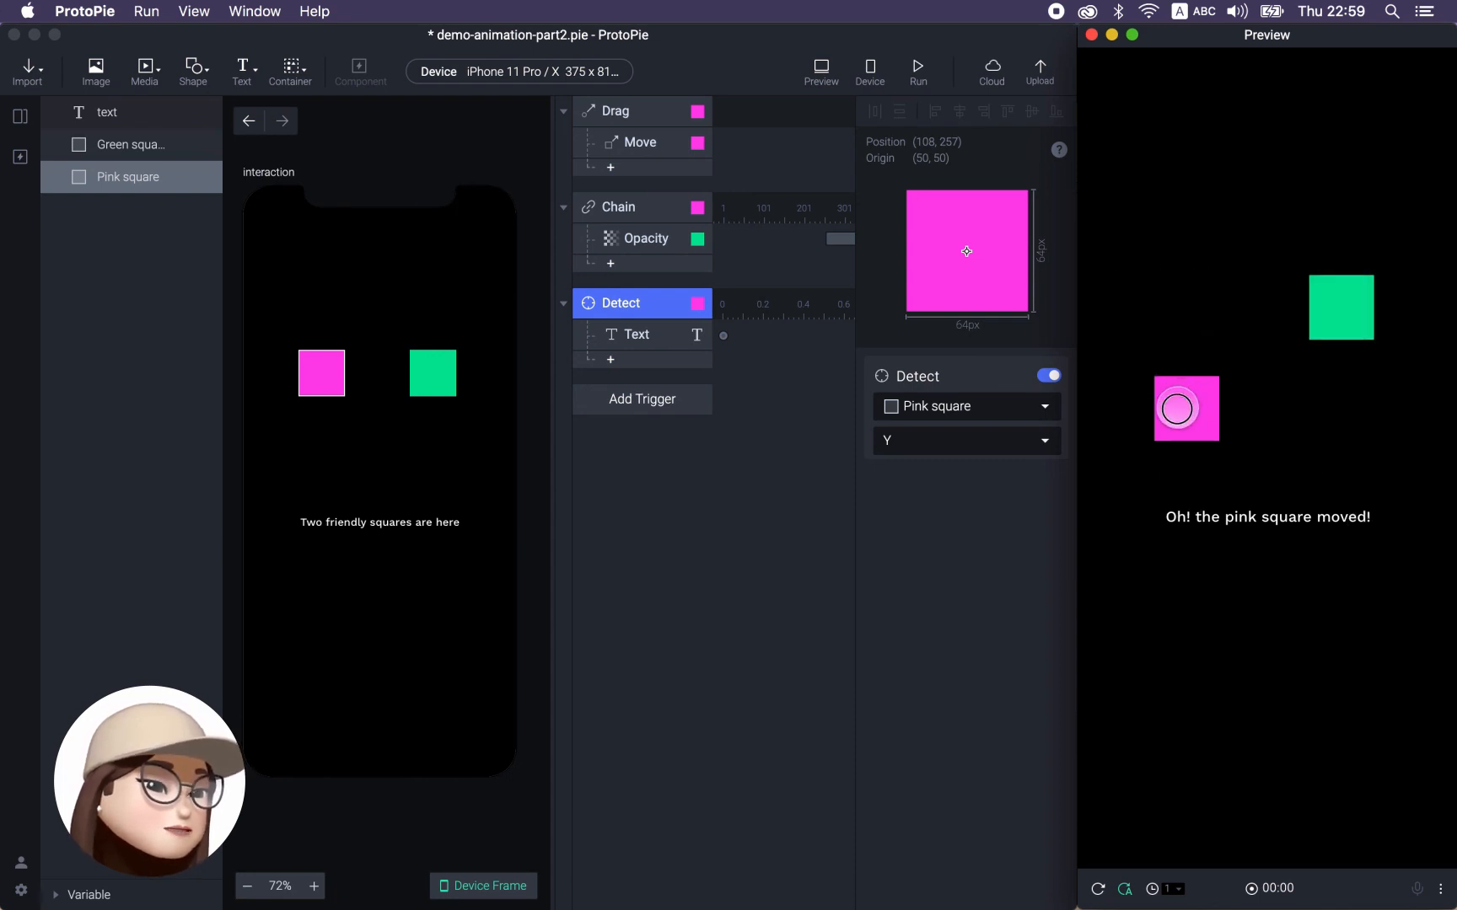
Add a condition to the Detect trigger requiring the green square's Opacity to equal 100.
click(611, 368)
click(608, 364)
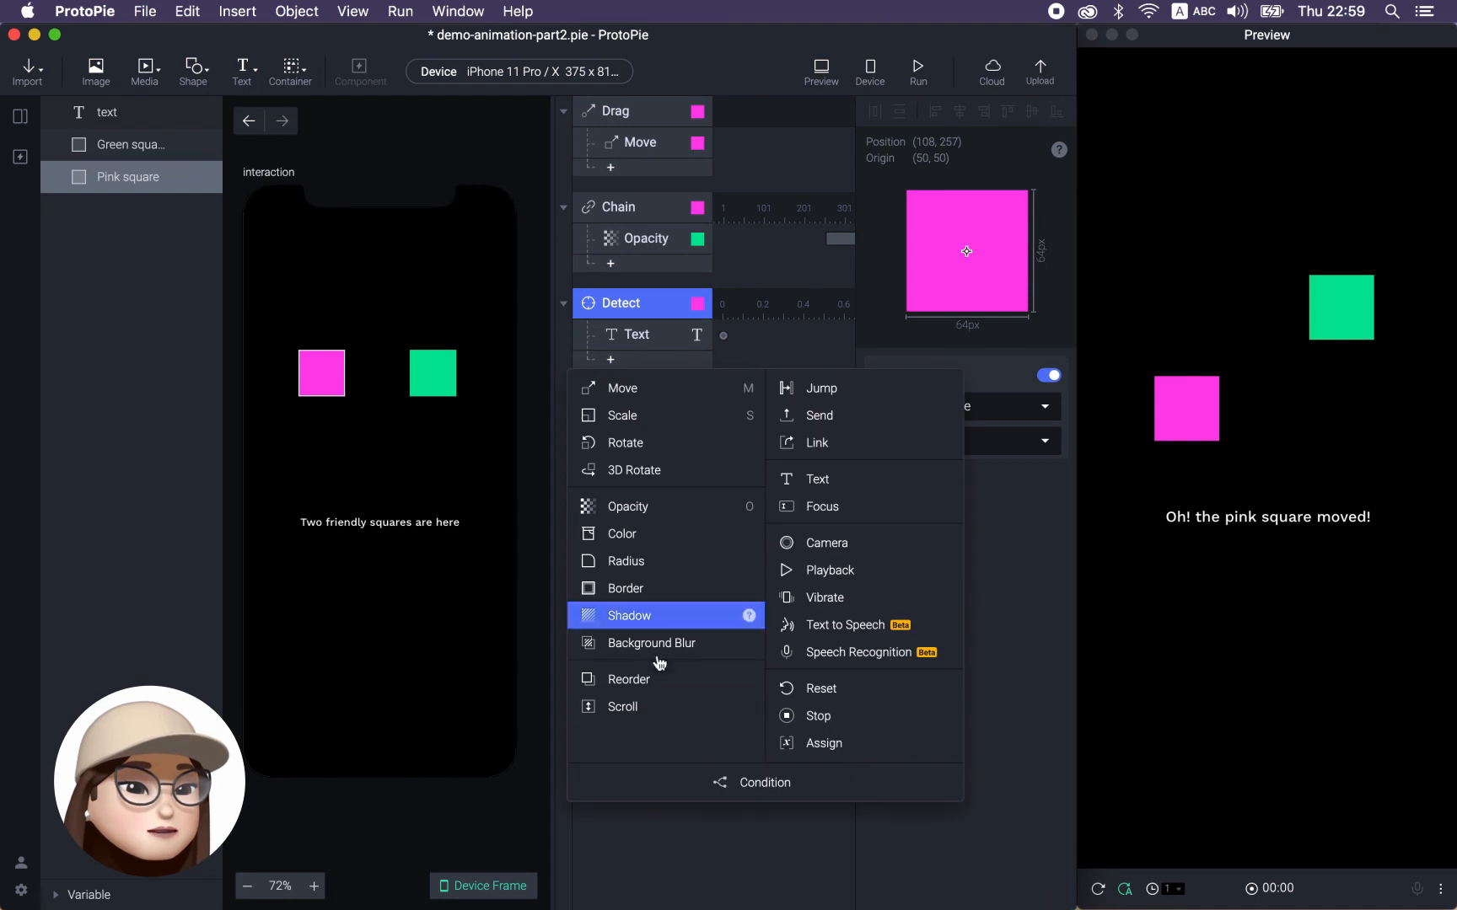
click(760, 784)
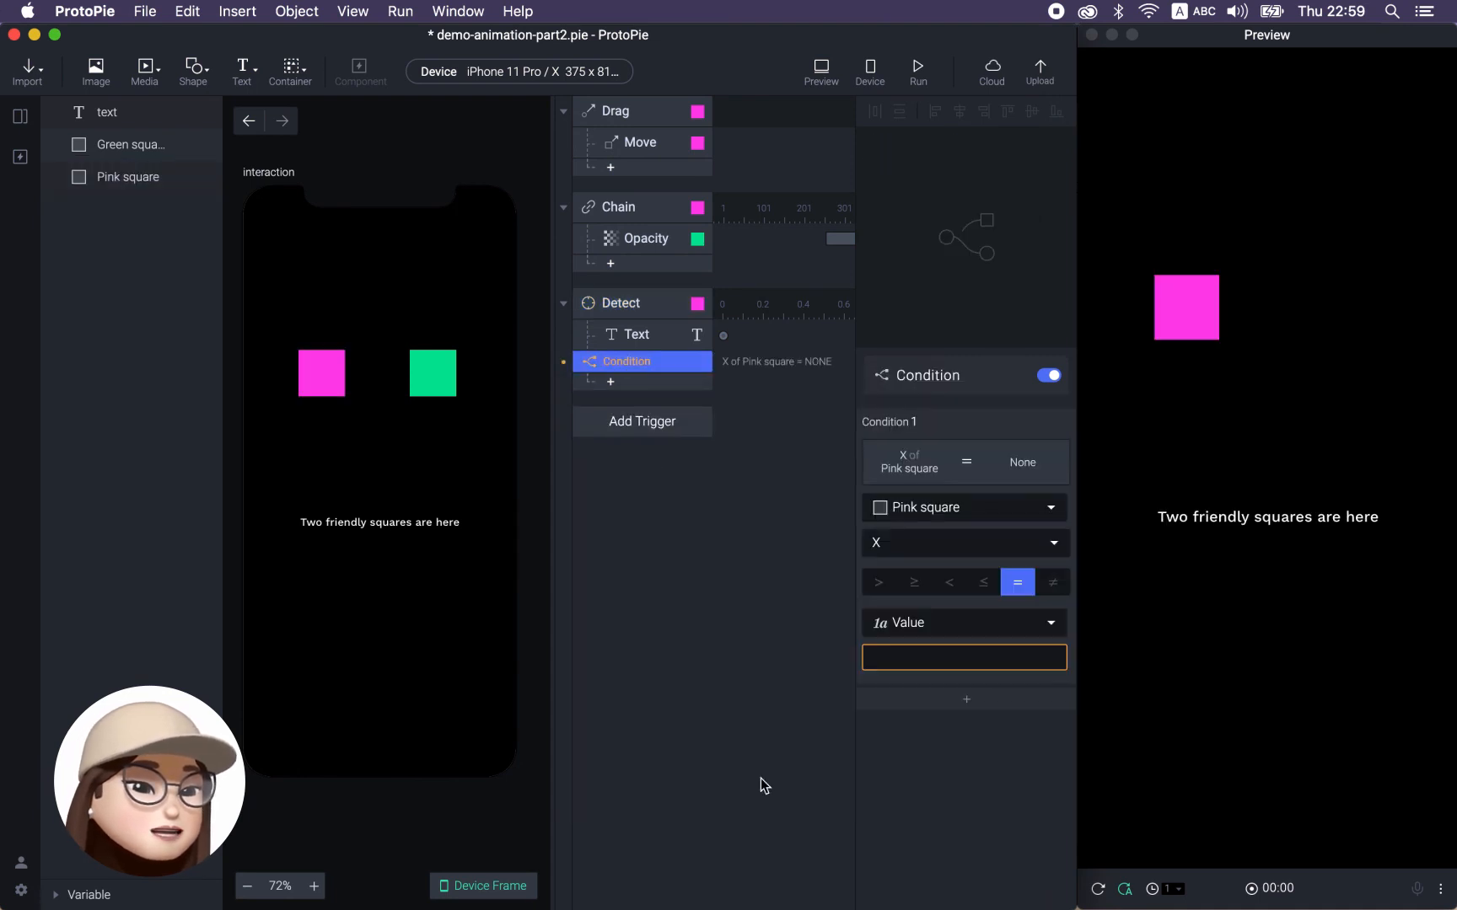
click(925, 515)
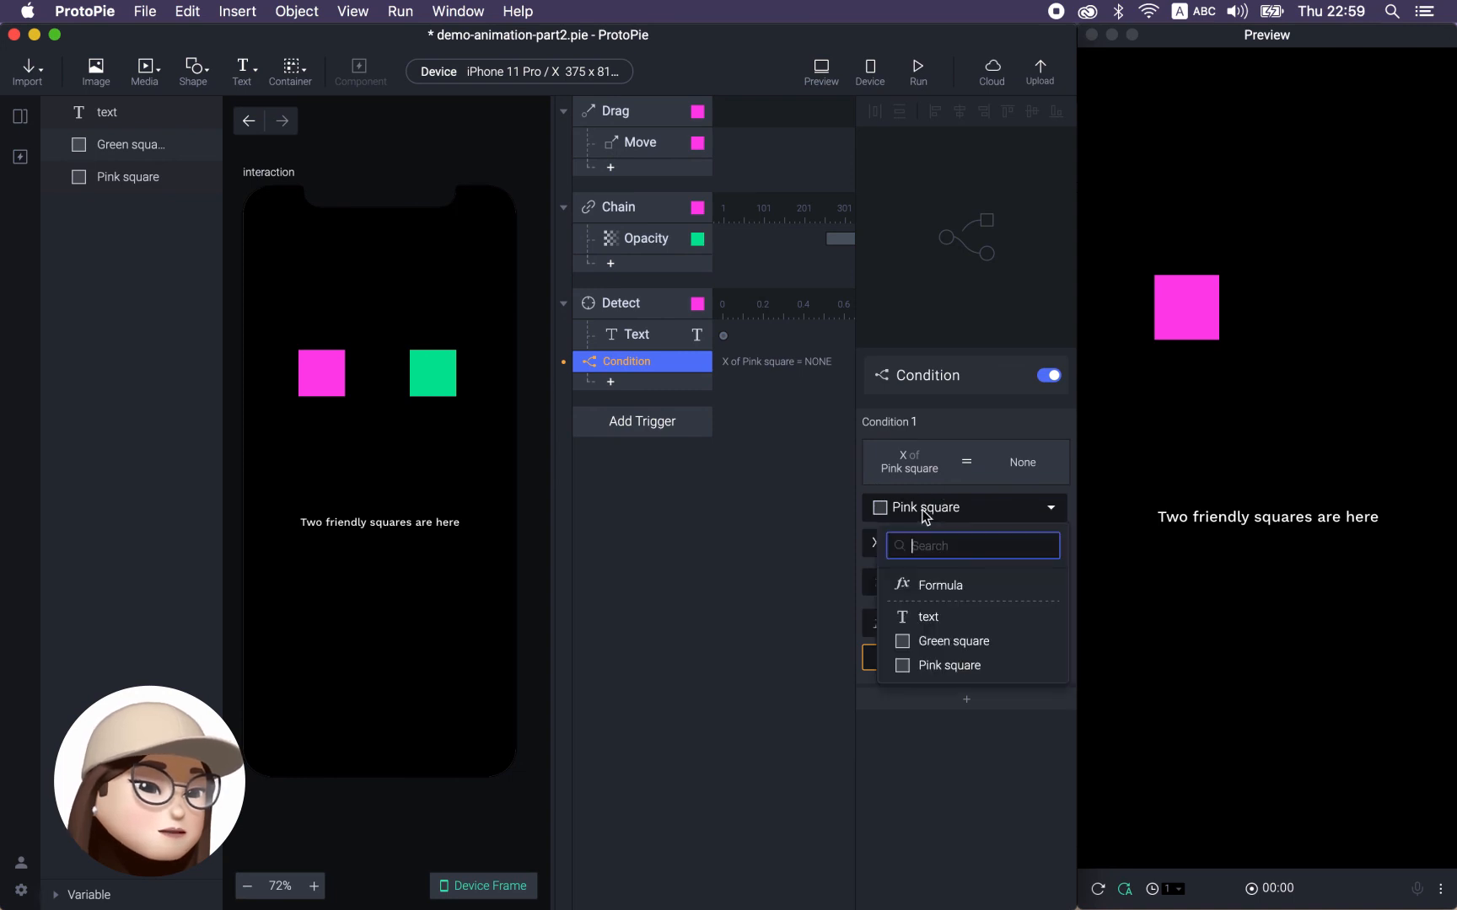
click(944, 640)
click(896, 546)
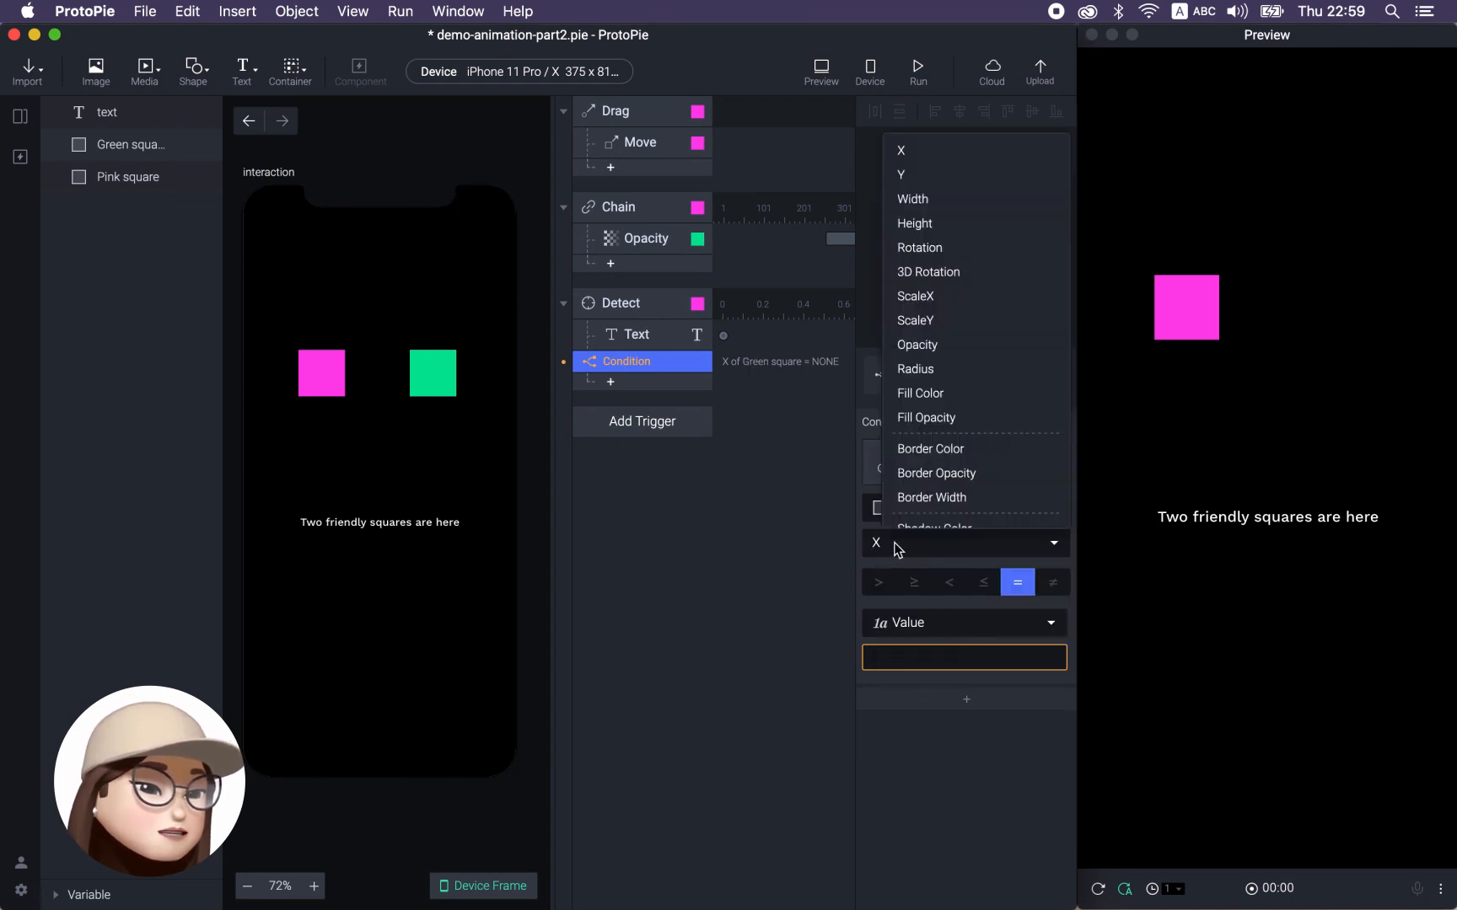
click(954, 345)
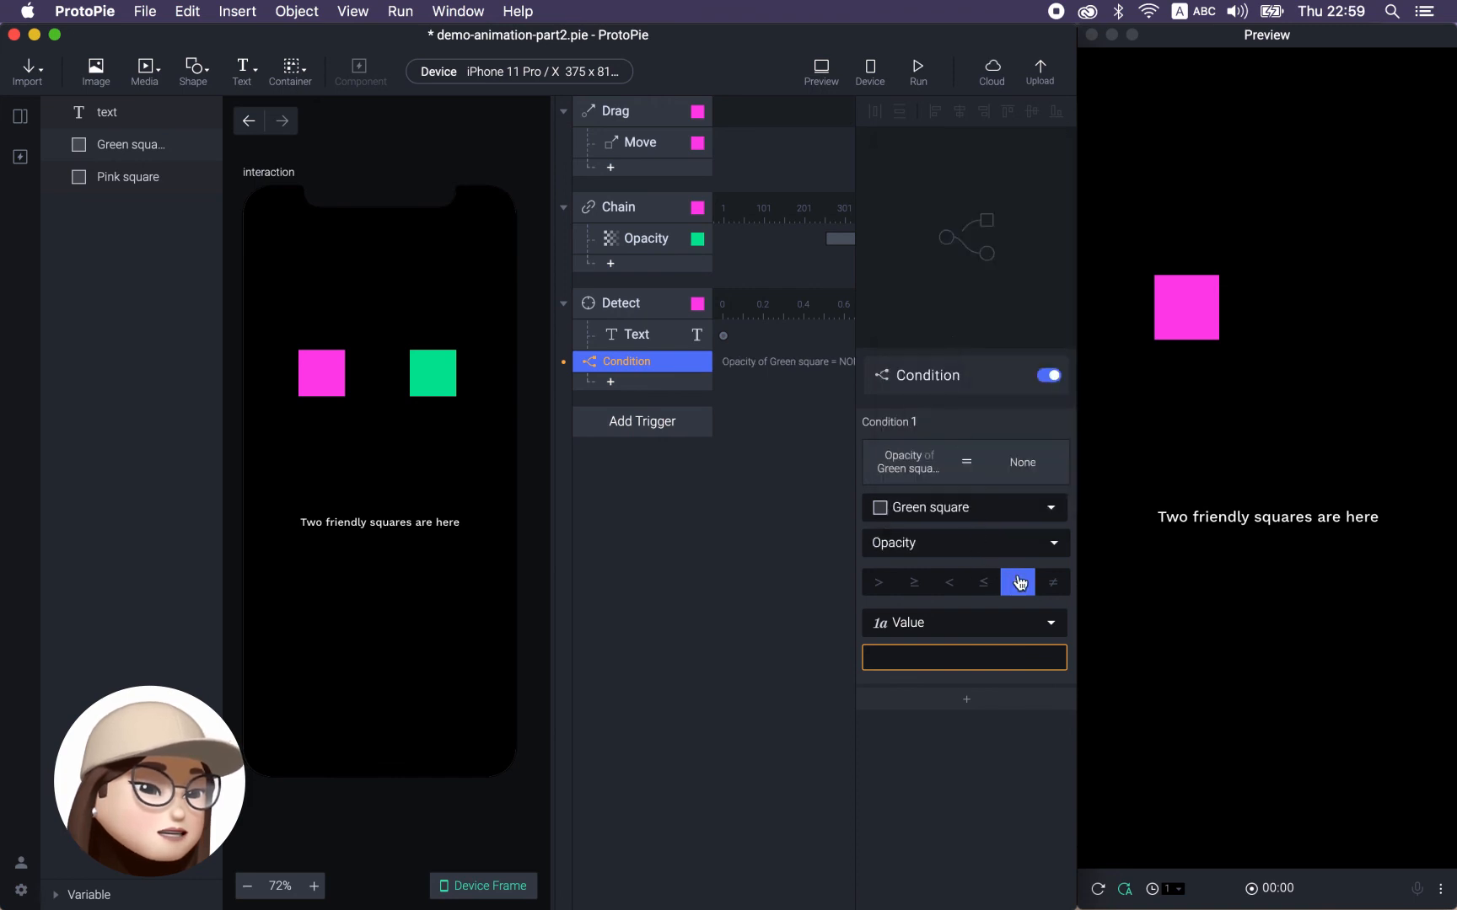
click(941, 648)
text(100)
key(Return)
click(774, 539)
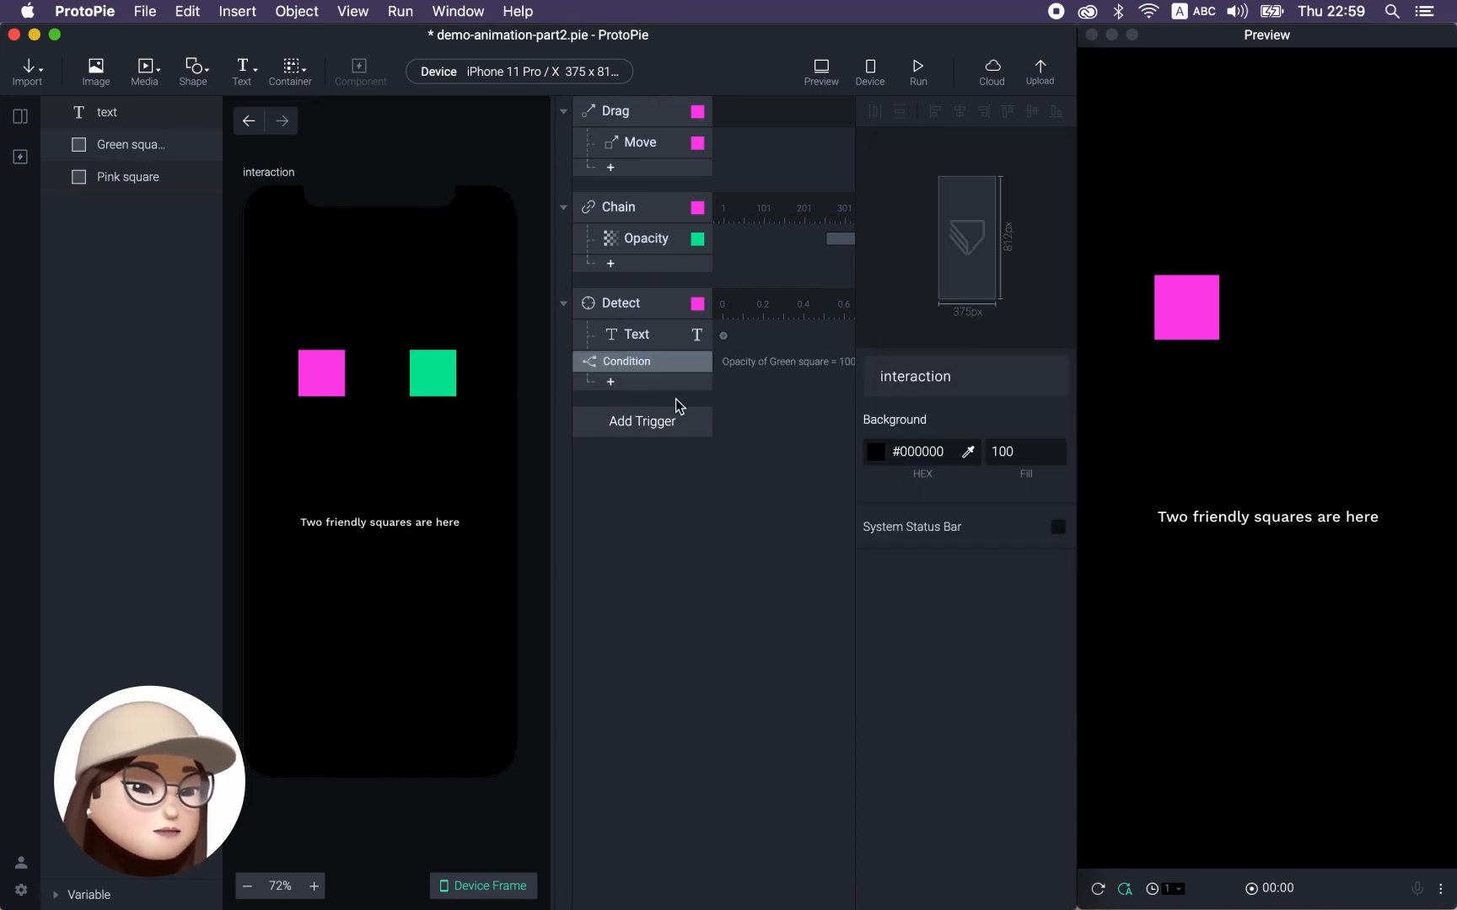
Review the Detect trigger's settings and drag the pink square downward in the preview to test it with the empty condition.
click(641, 371)
click(634, 305)
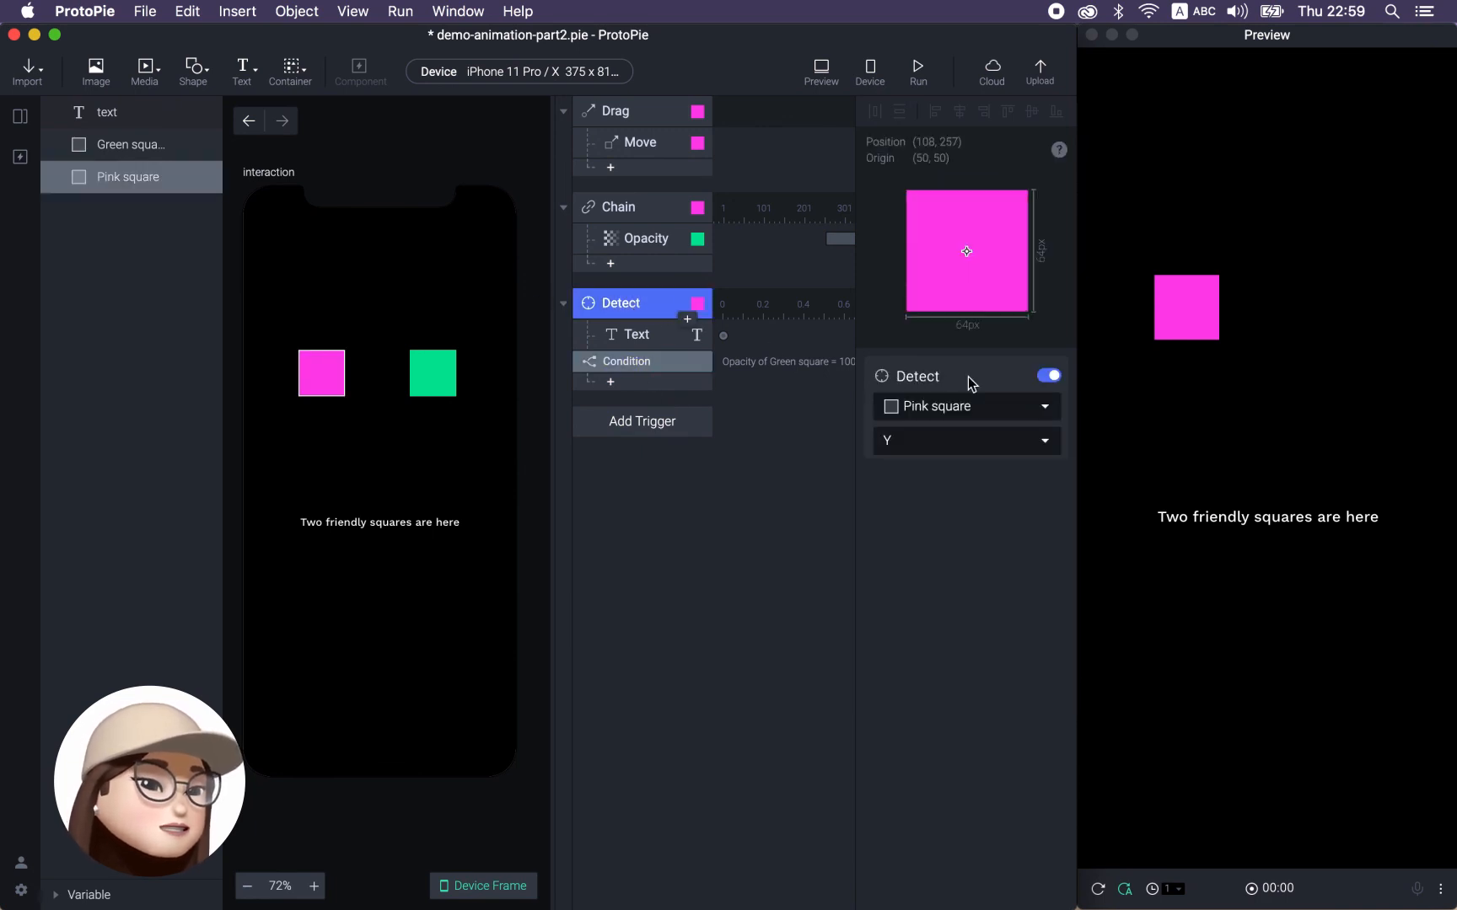
drag(1187, 317, 1188, 409)
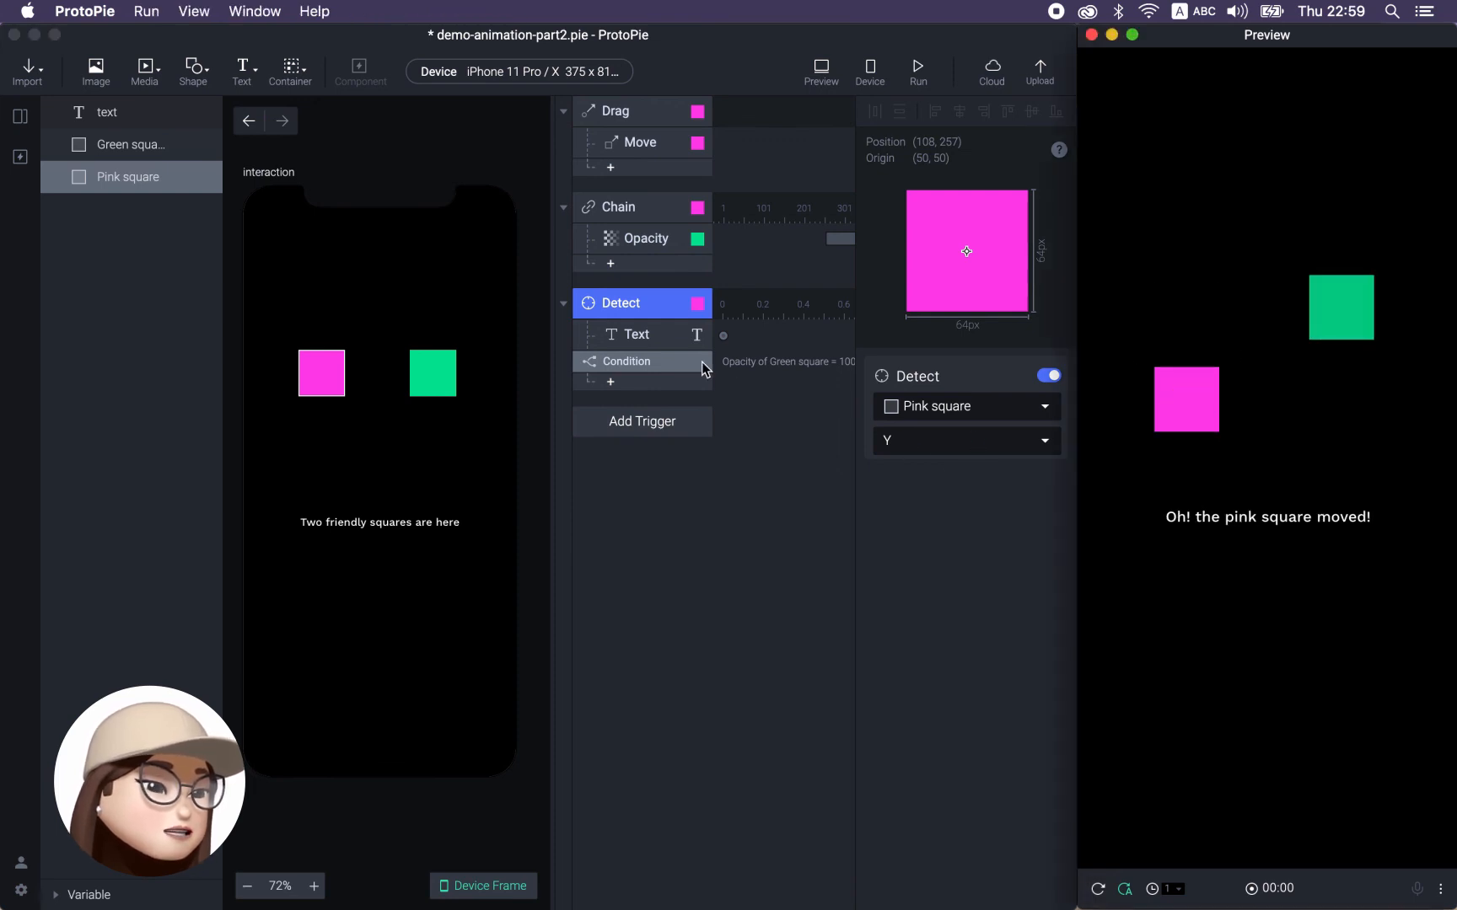
Copy the Detect trigger's Text response and paste it under the opacity condition.
click(650, 364)
click(632, 364)
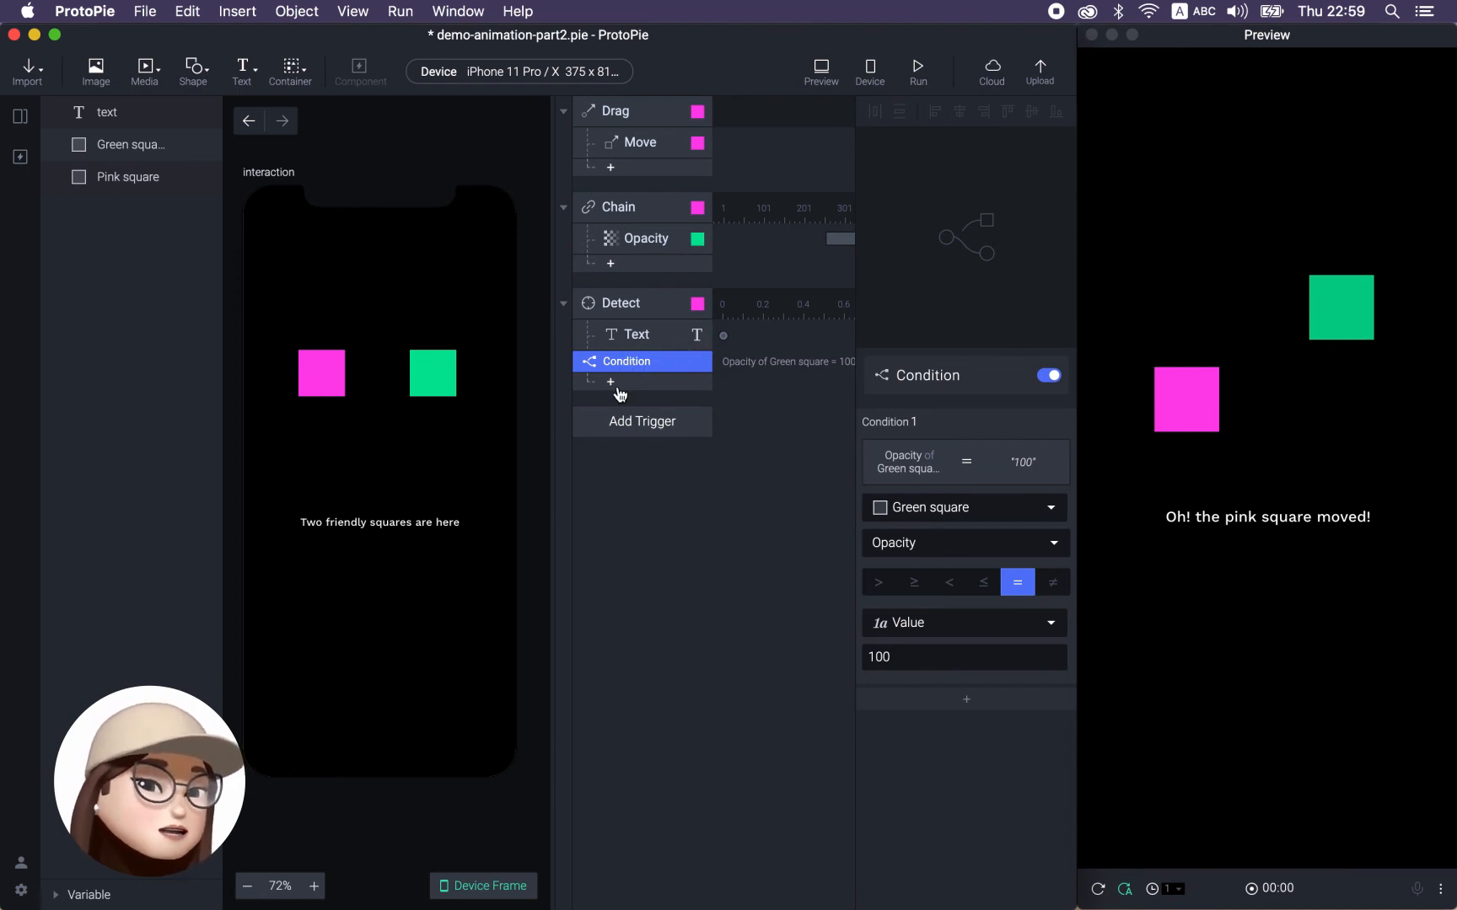
click(645, 341)
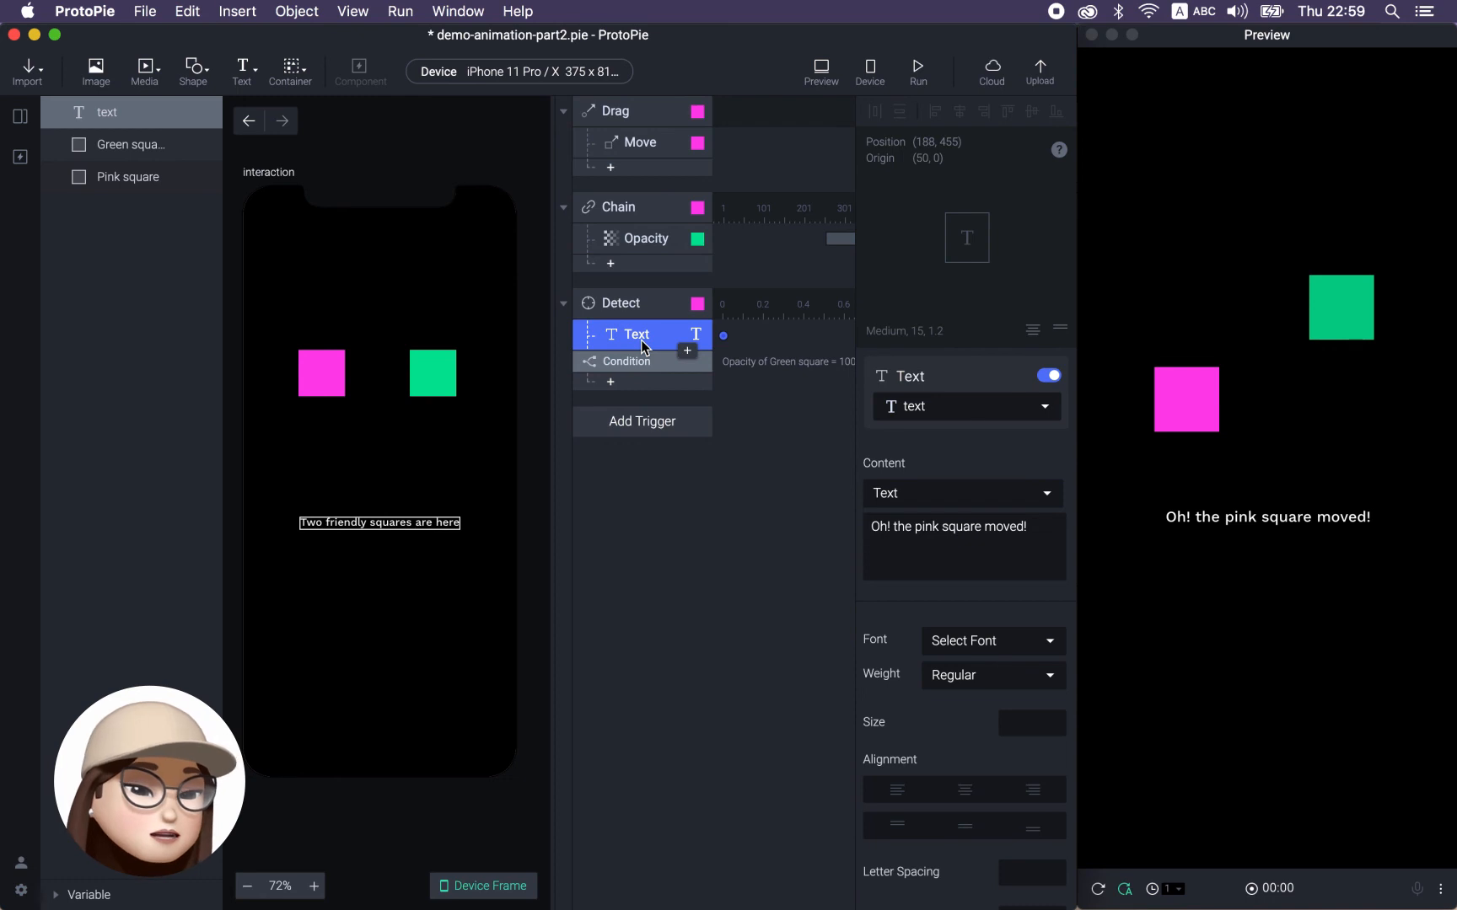
click(640, 367)
key(super+v)
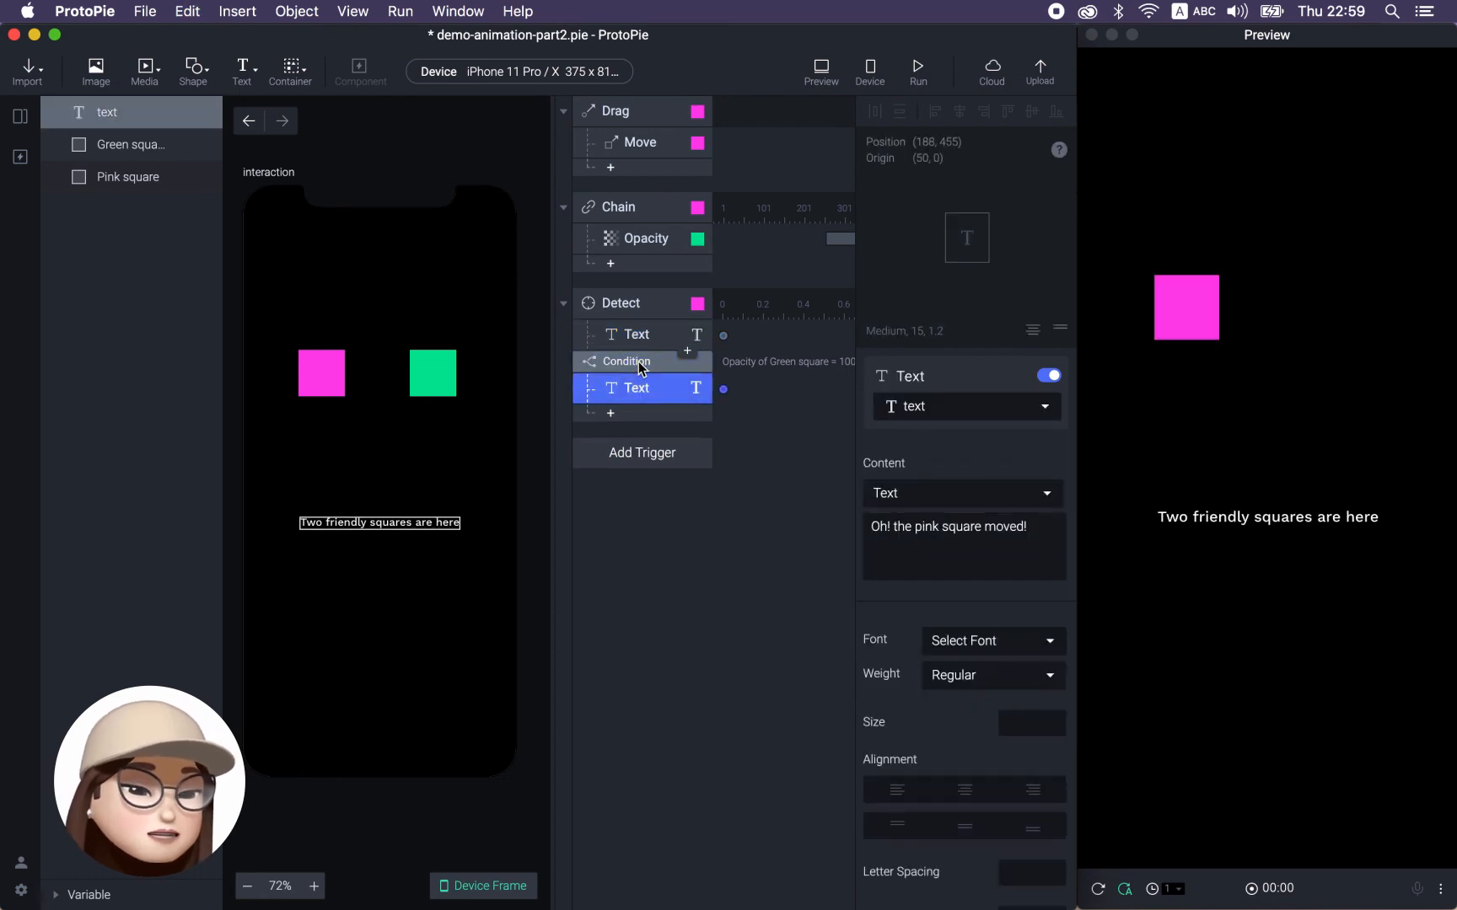
Set the content of the Text response under the condition to "hey".
click(993, 541)
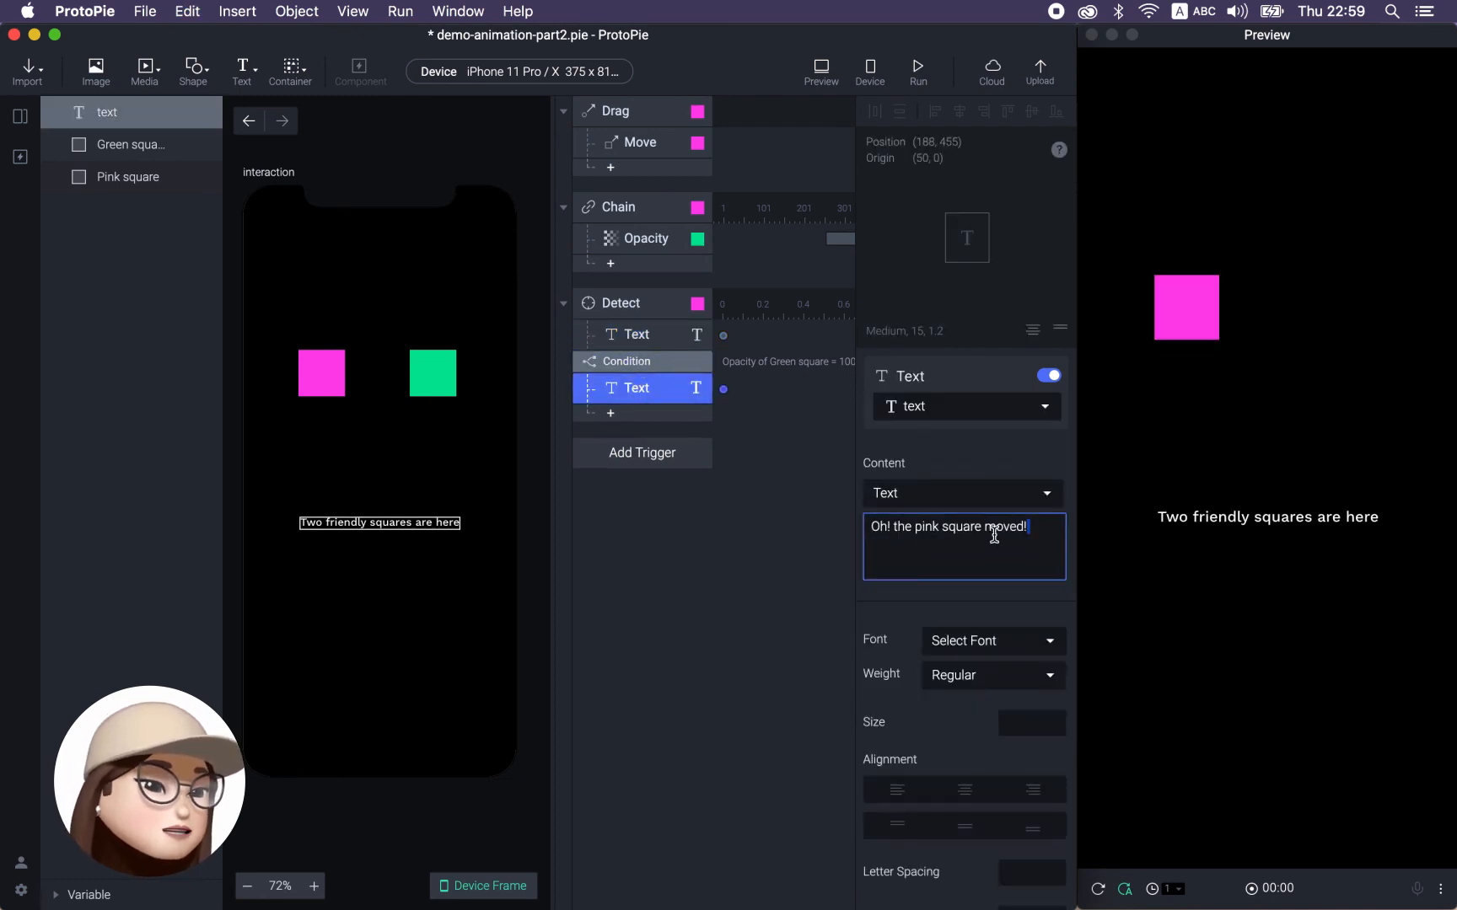
triple_click(992, 528)
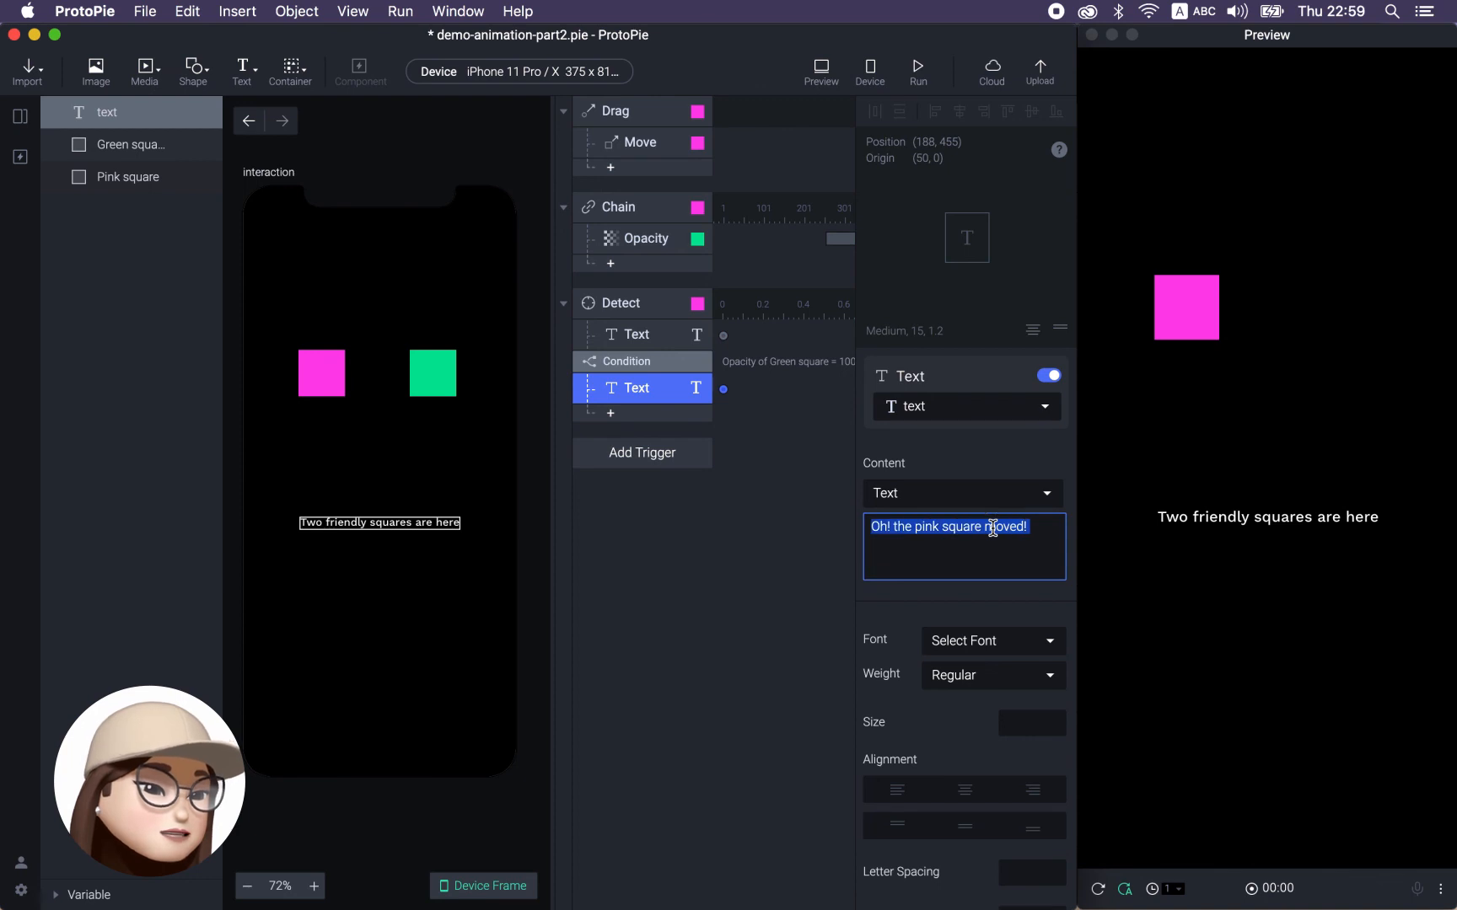
text(hey)
key(BackSpace)
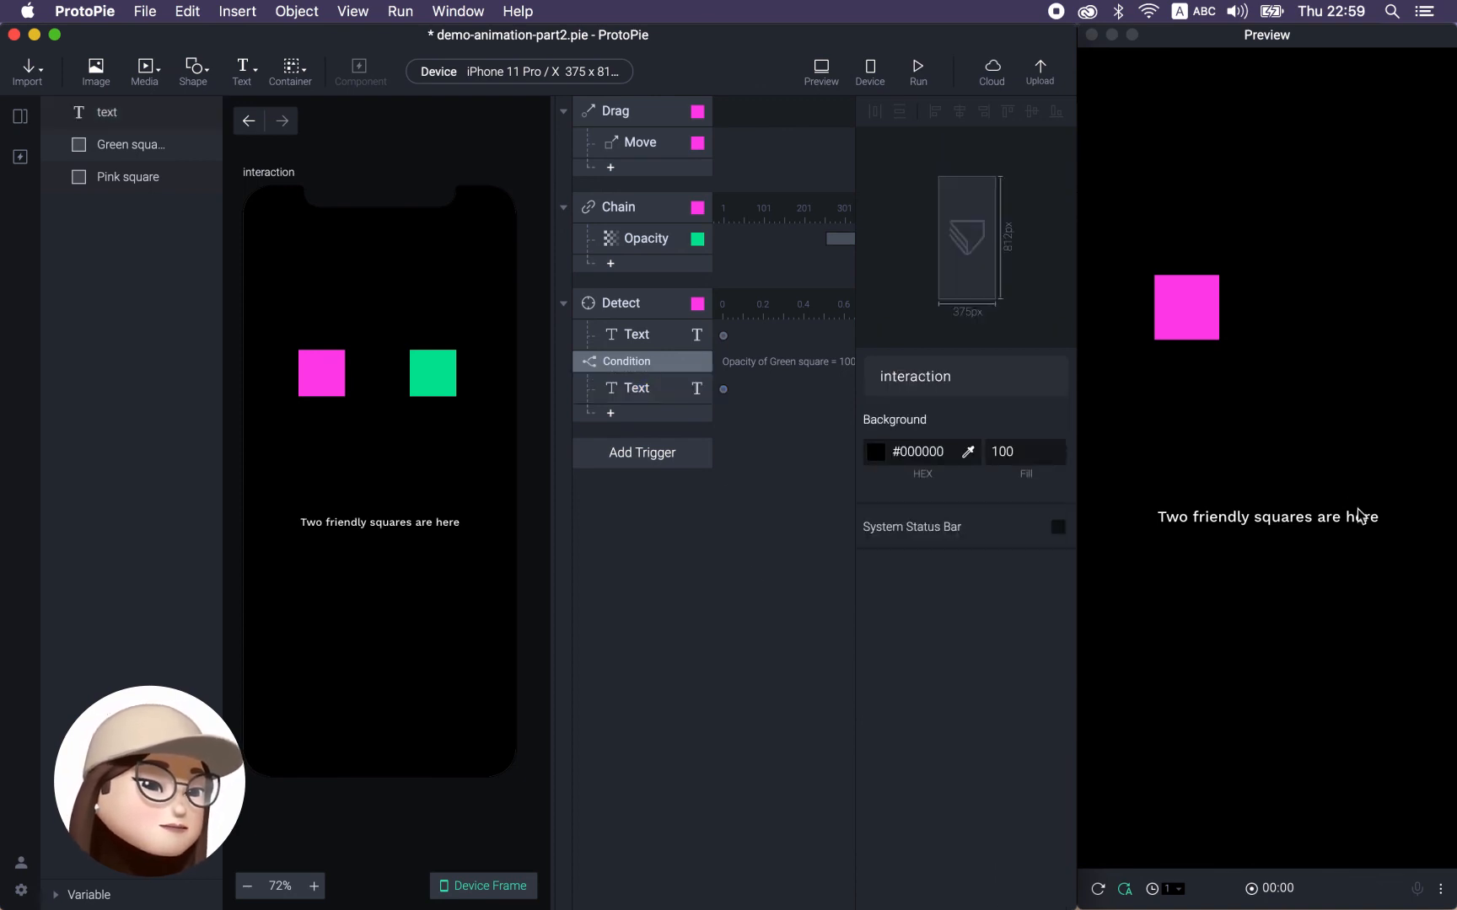
click(1267, 432)
Test the conditional text by dragging the pink square partway and then fully down in the preview.
click(649, 370)
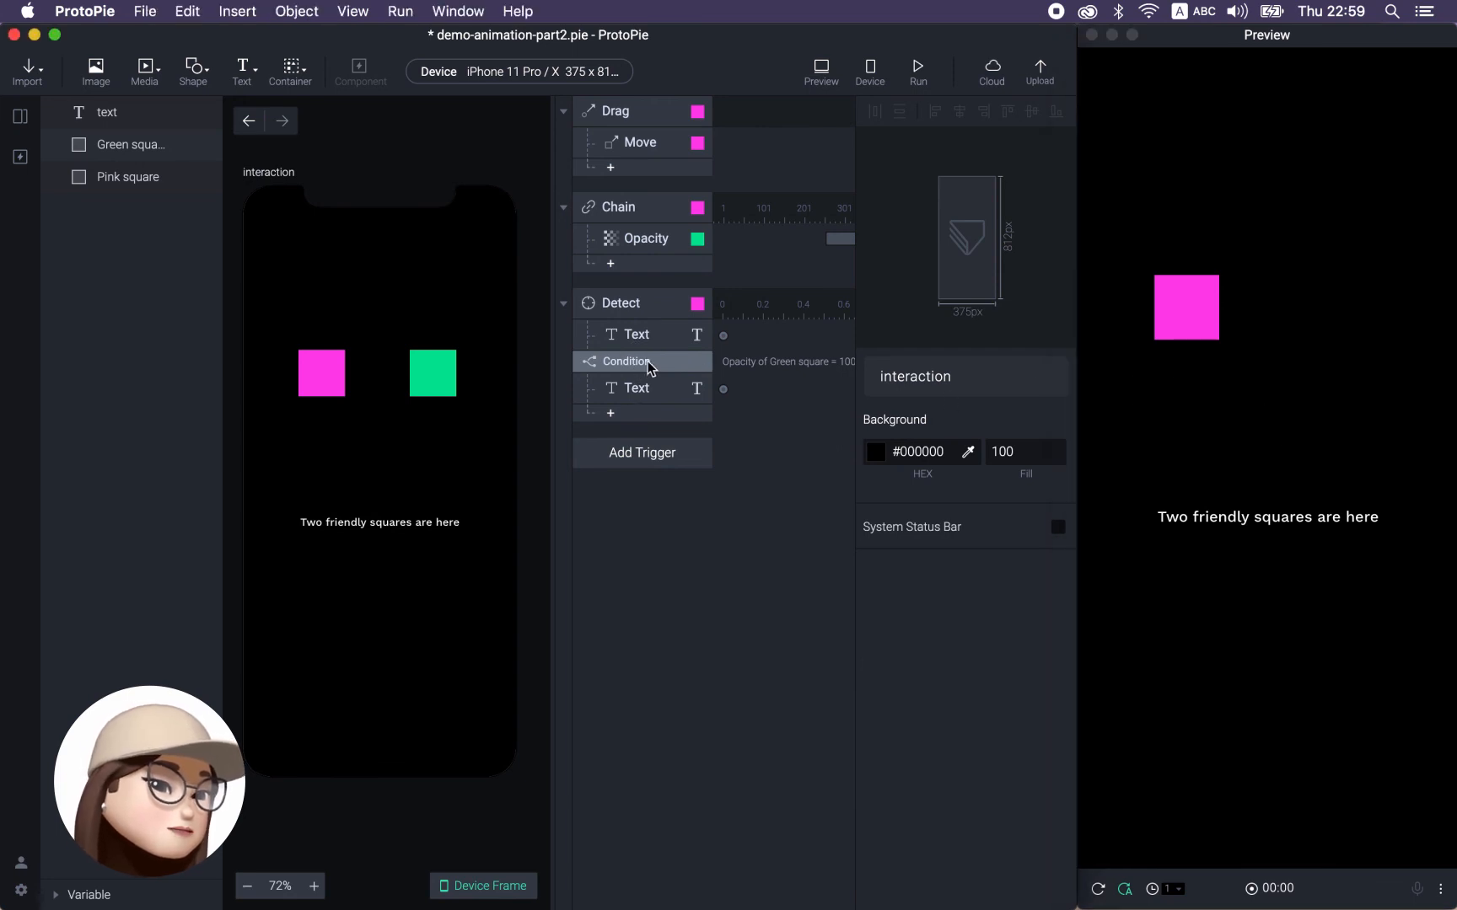
drag(1193, 325, 1196, 363)
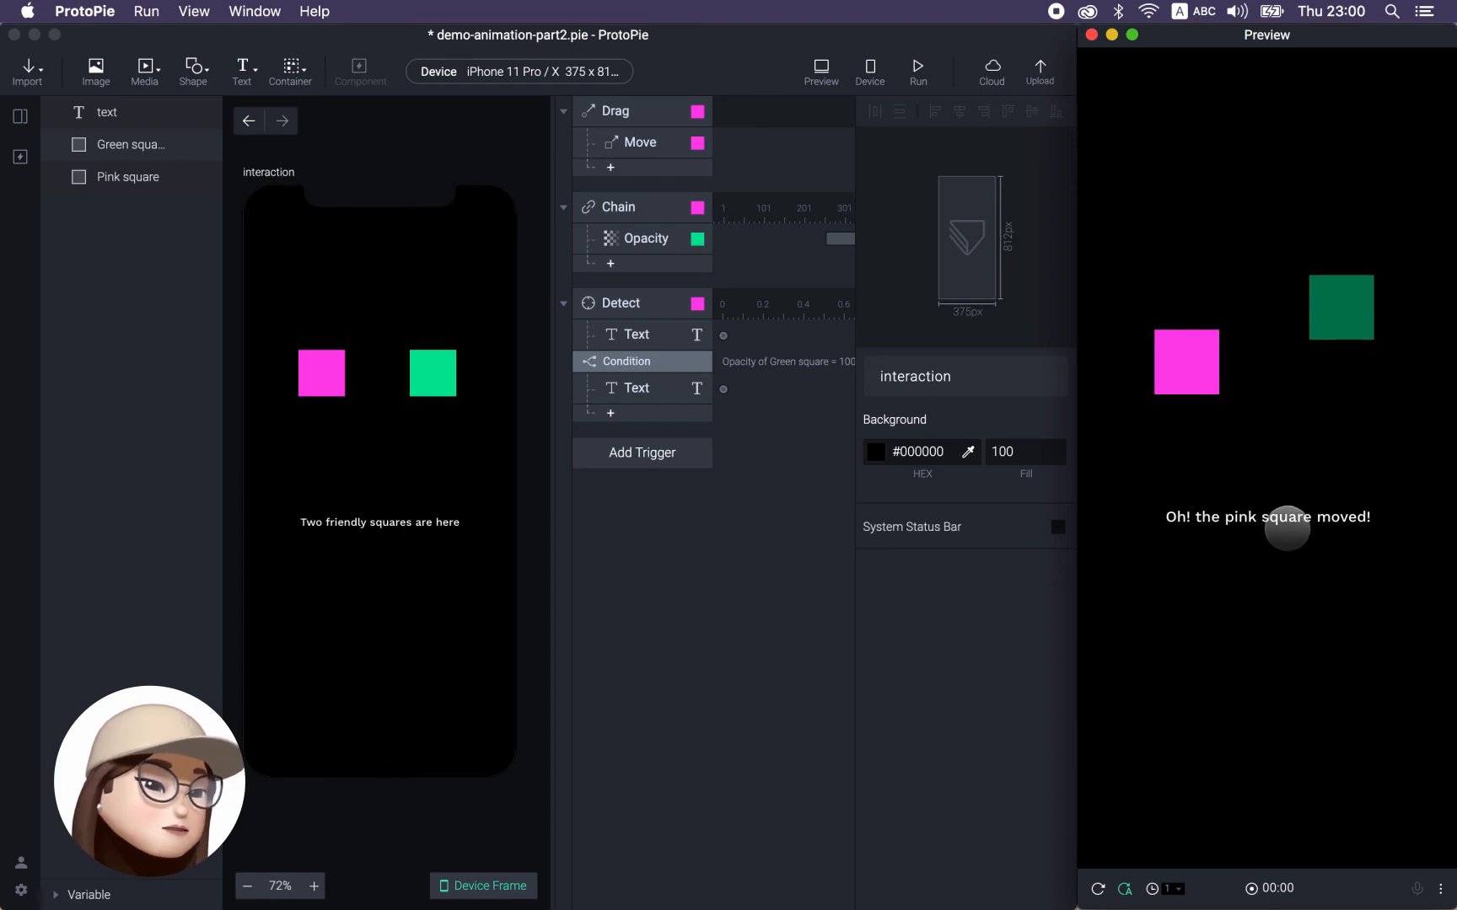
drag(1179, 353, 1173, 429)
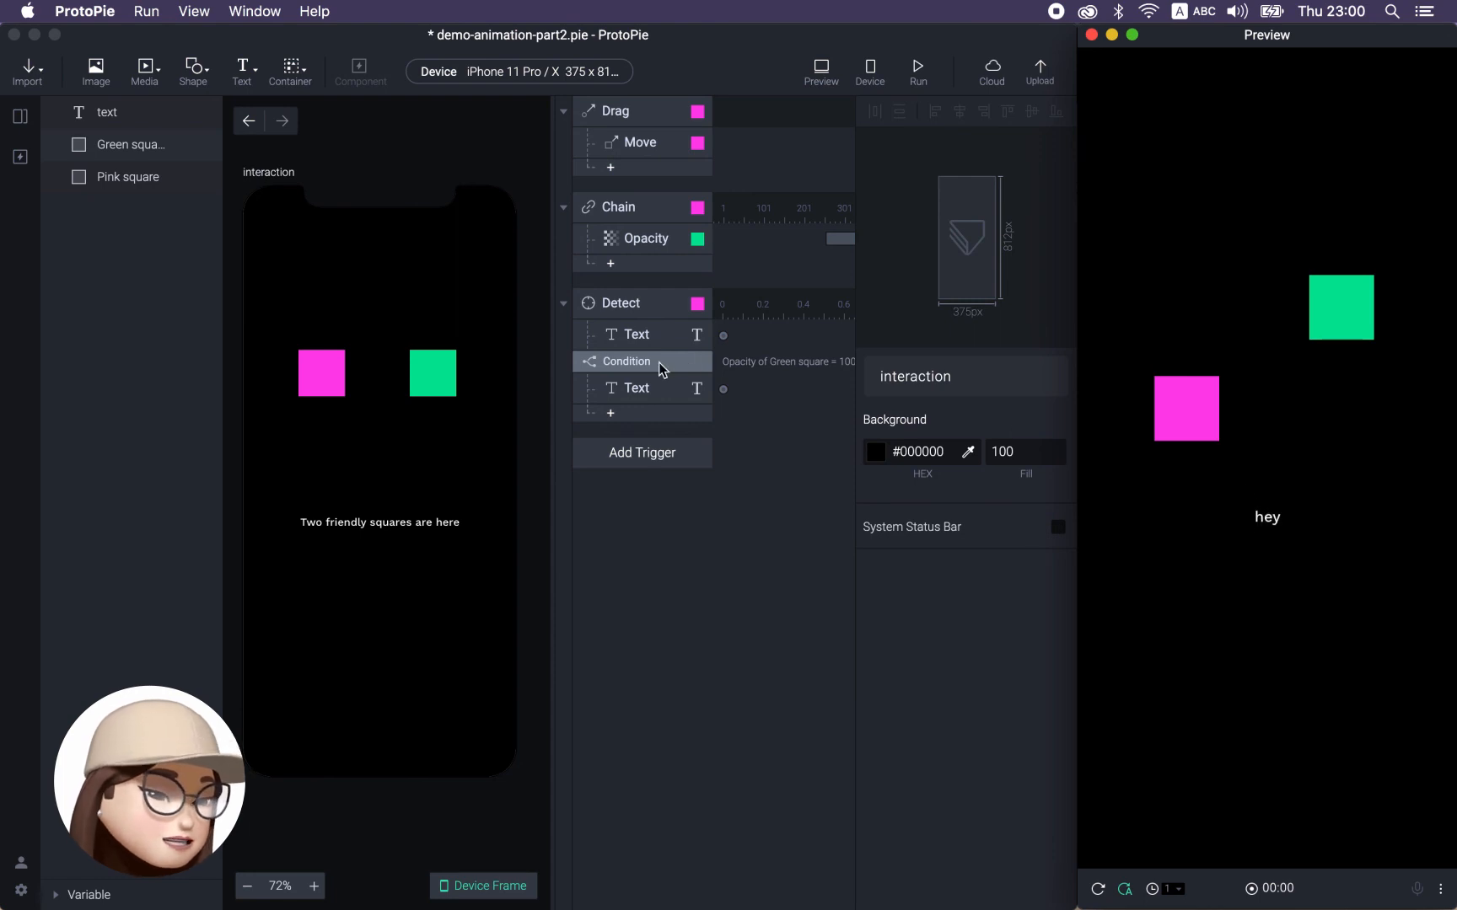
Review the Detect trigger and its opacity condition, and check which responses and conditions the Chain and Drag triggers offer.
click(662, 368)
click(625, 363)
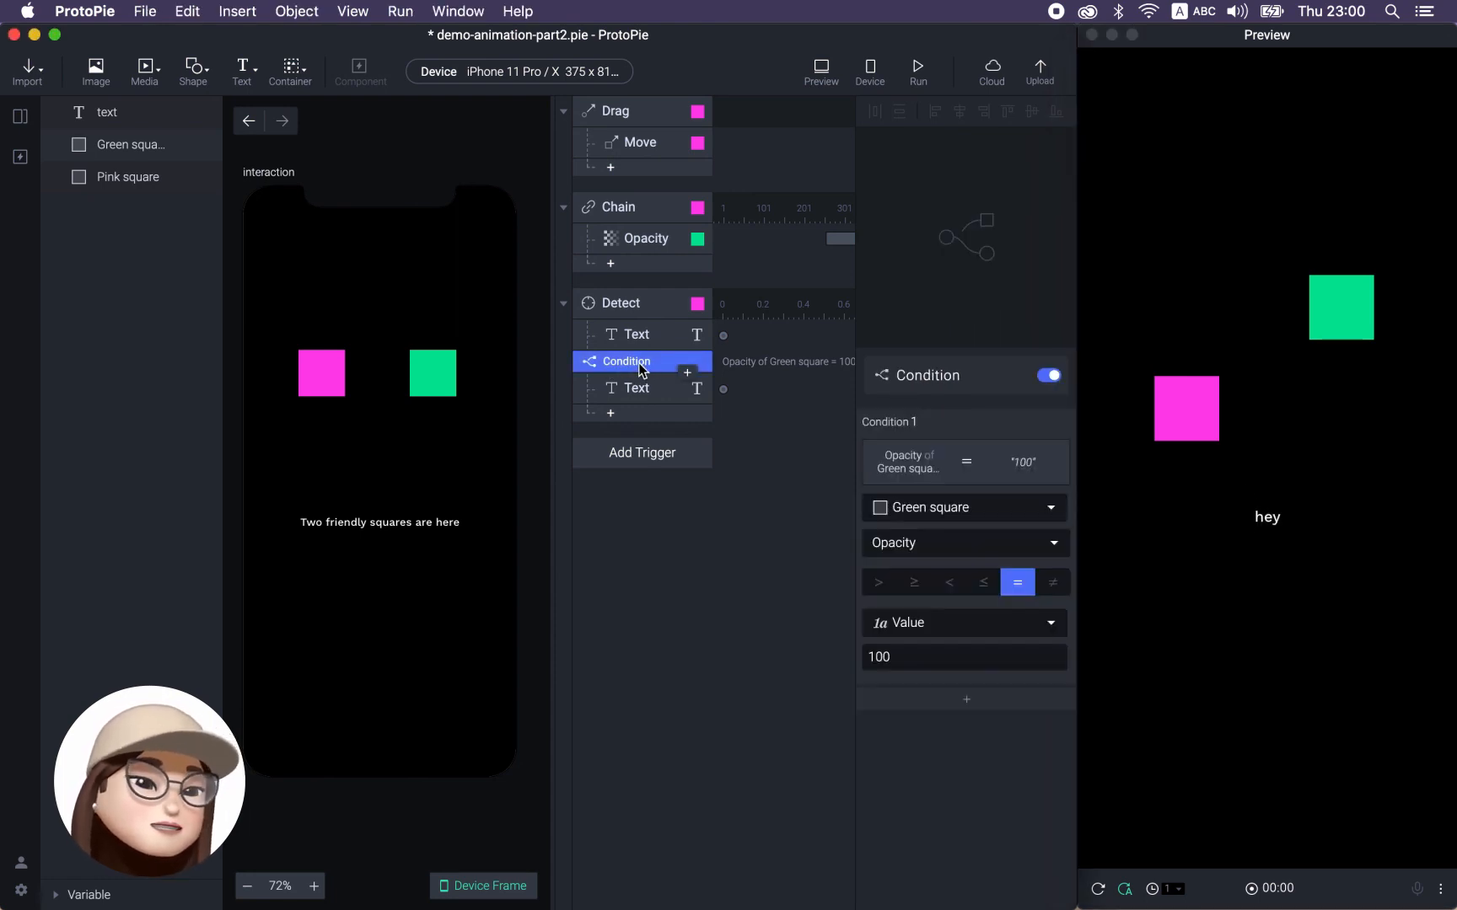
click(624, 305)
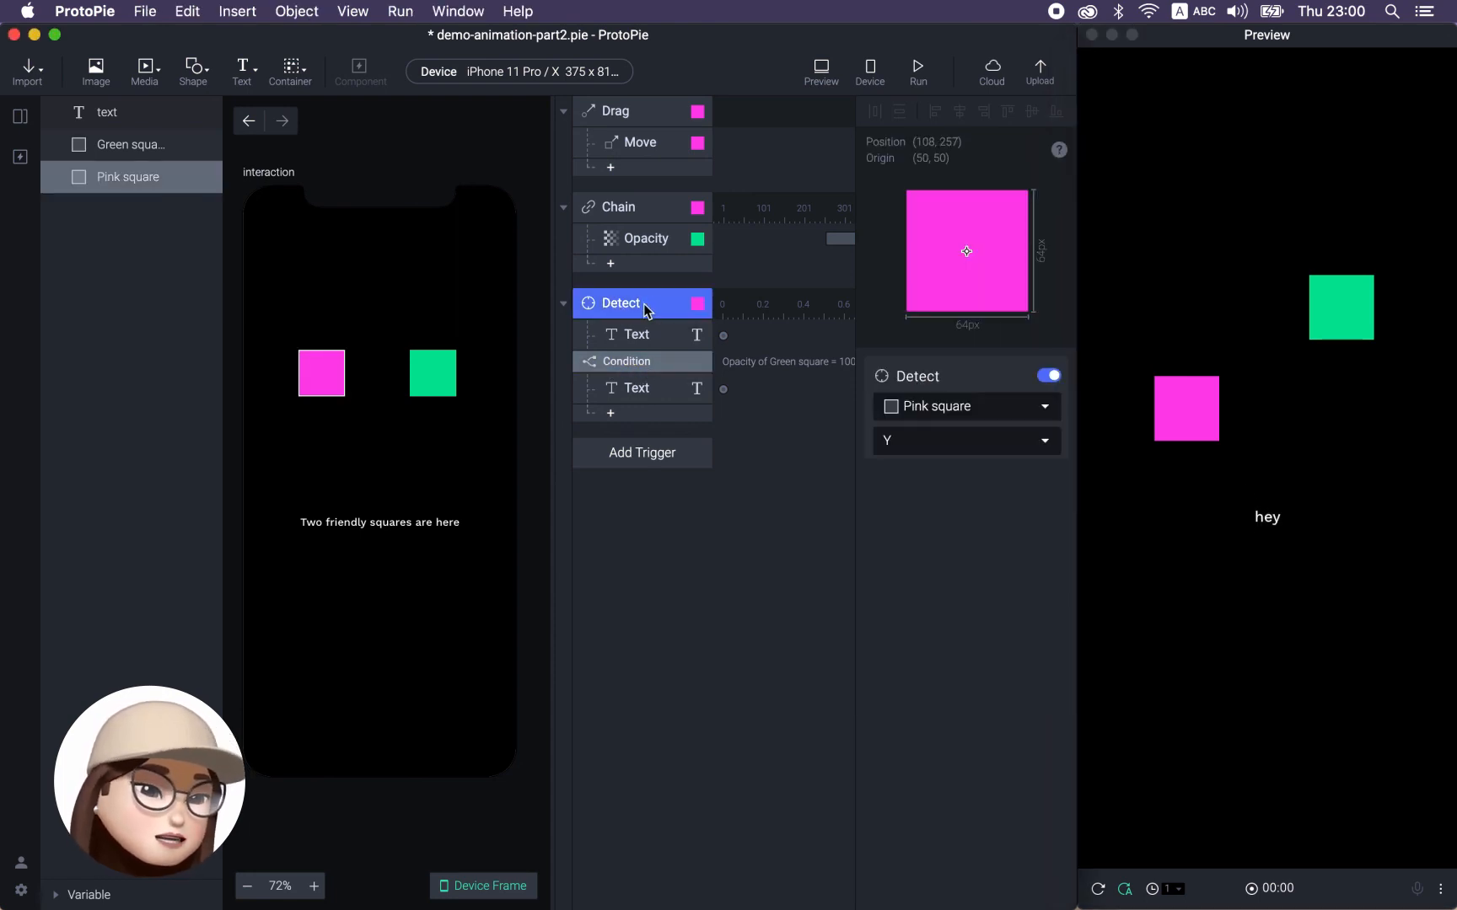
click(630, 362)
click(612, 264)
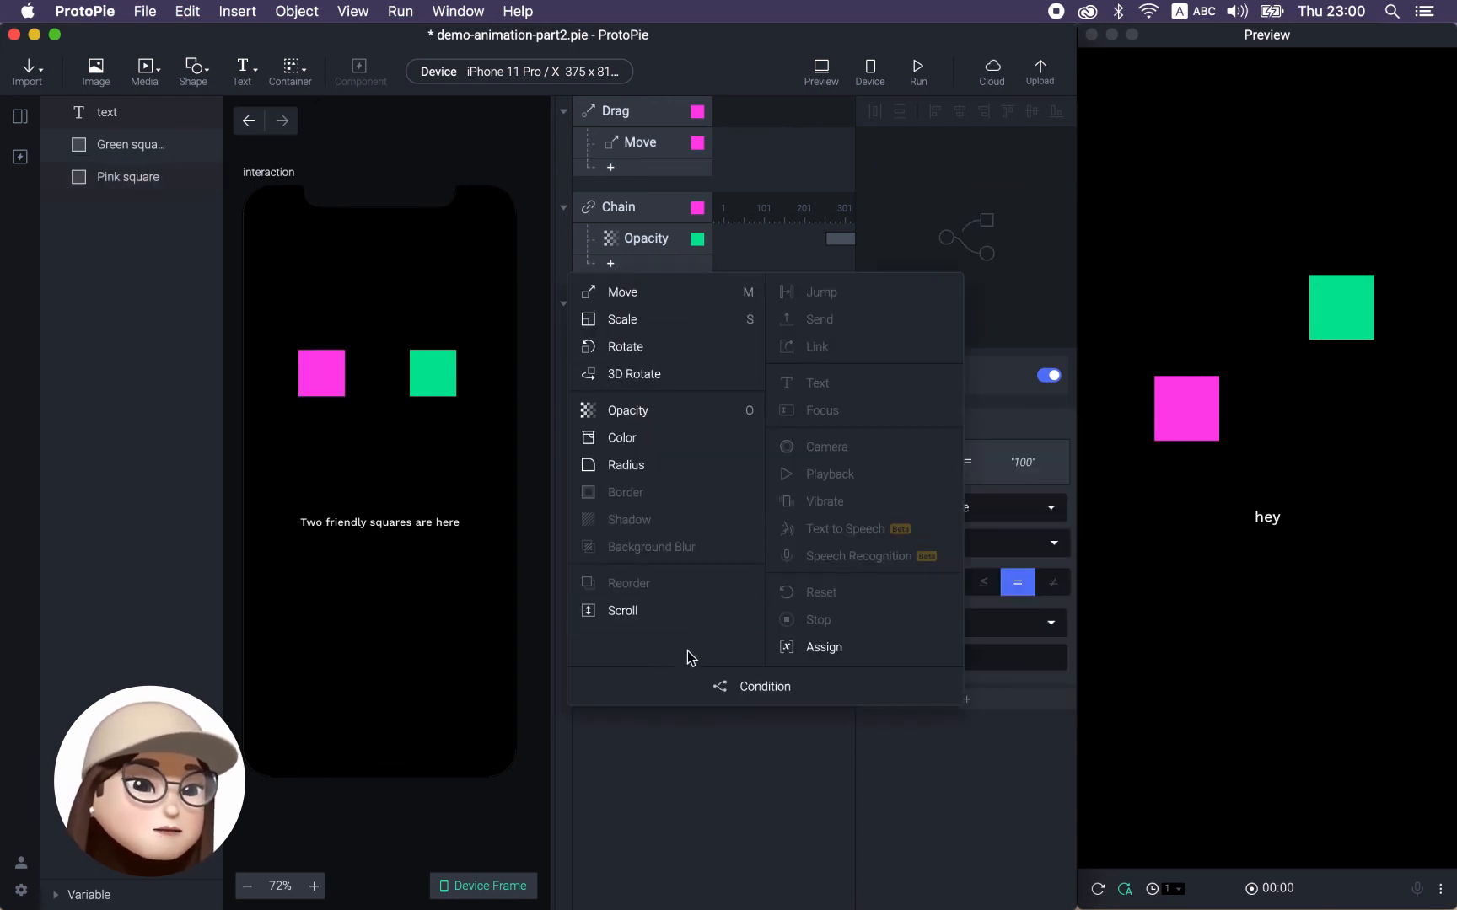
click(611, 169)
click(612, 169)
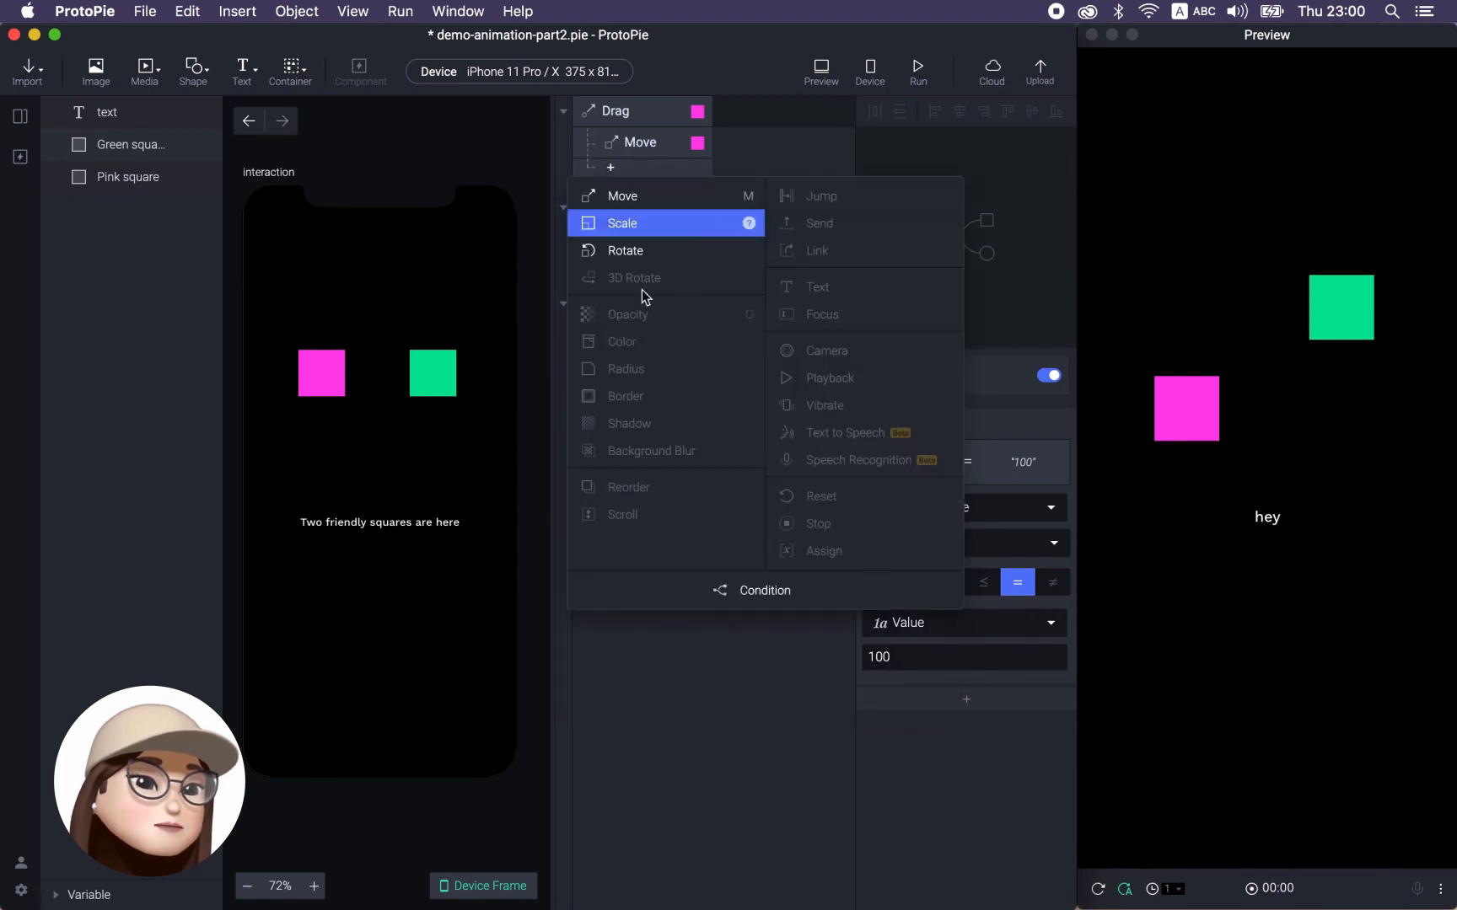
click(634, 731)
click(605, 615)
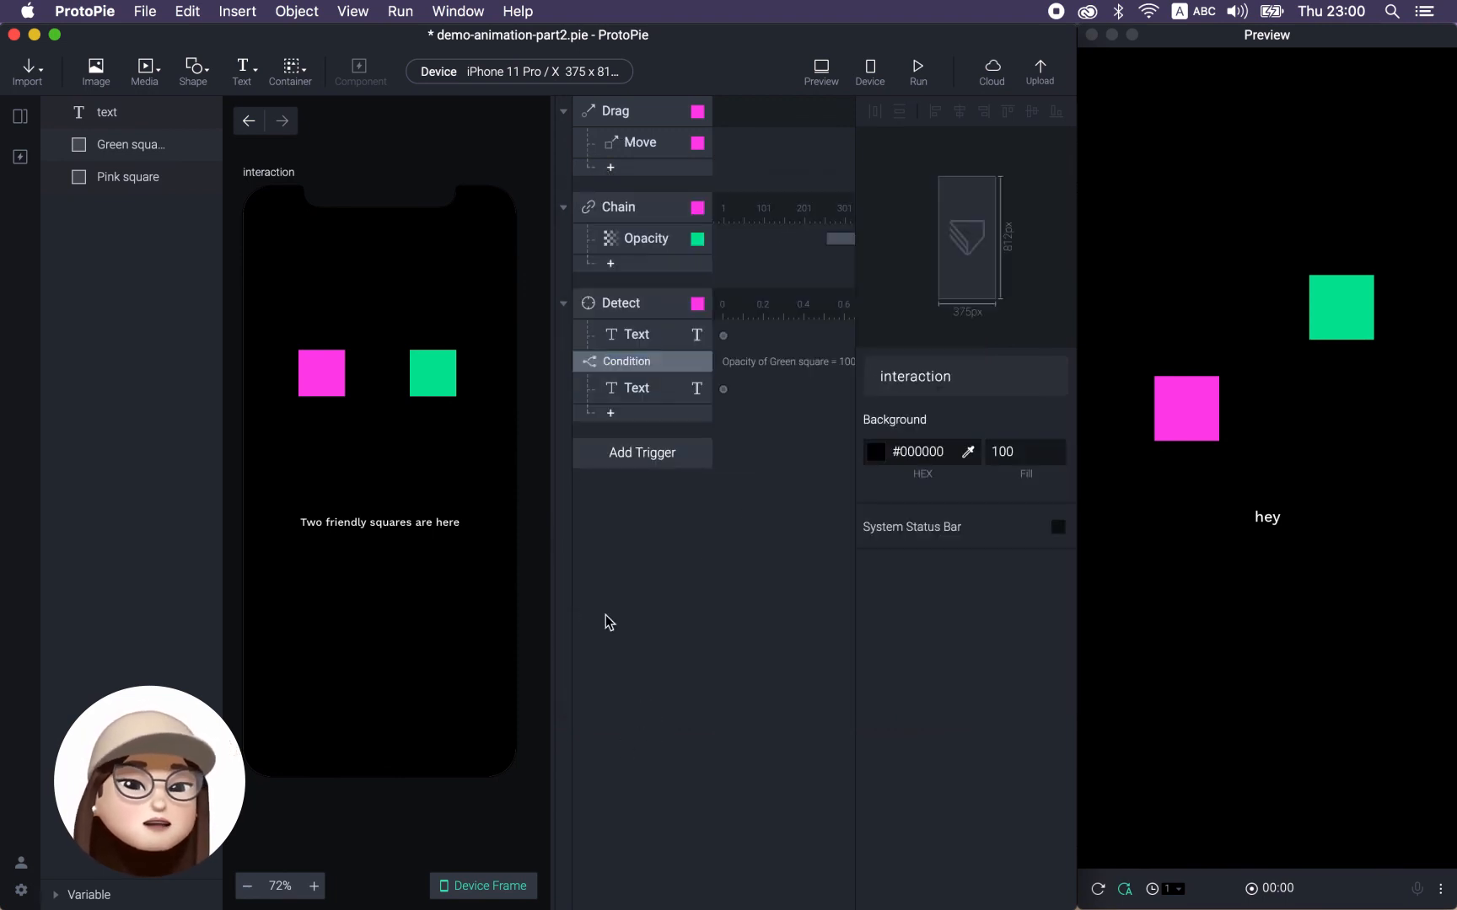